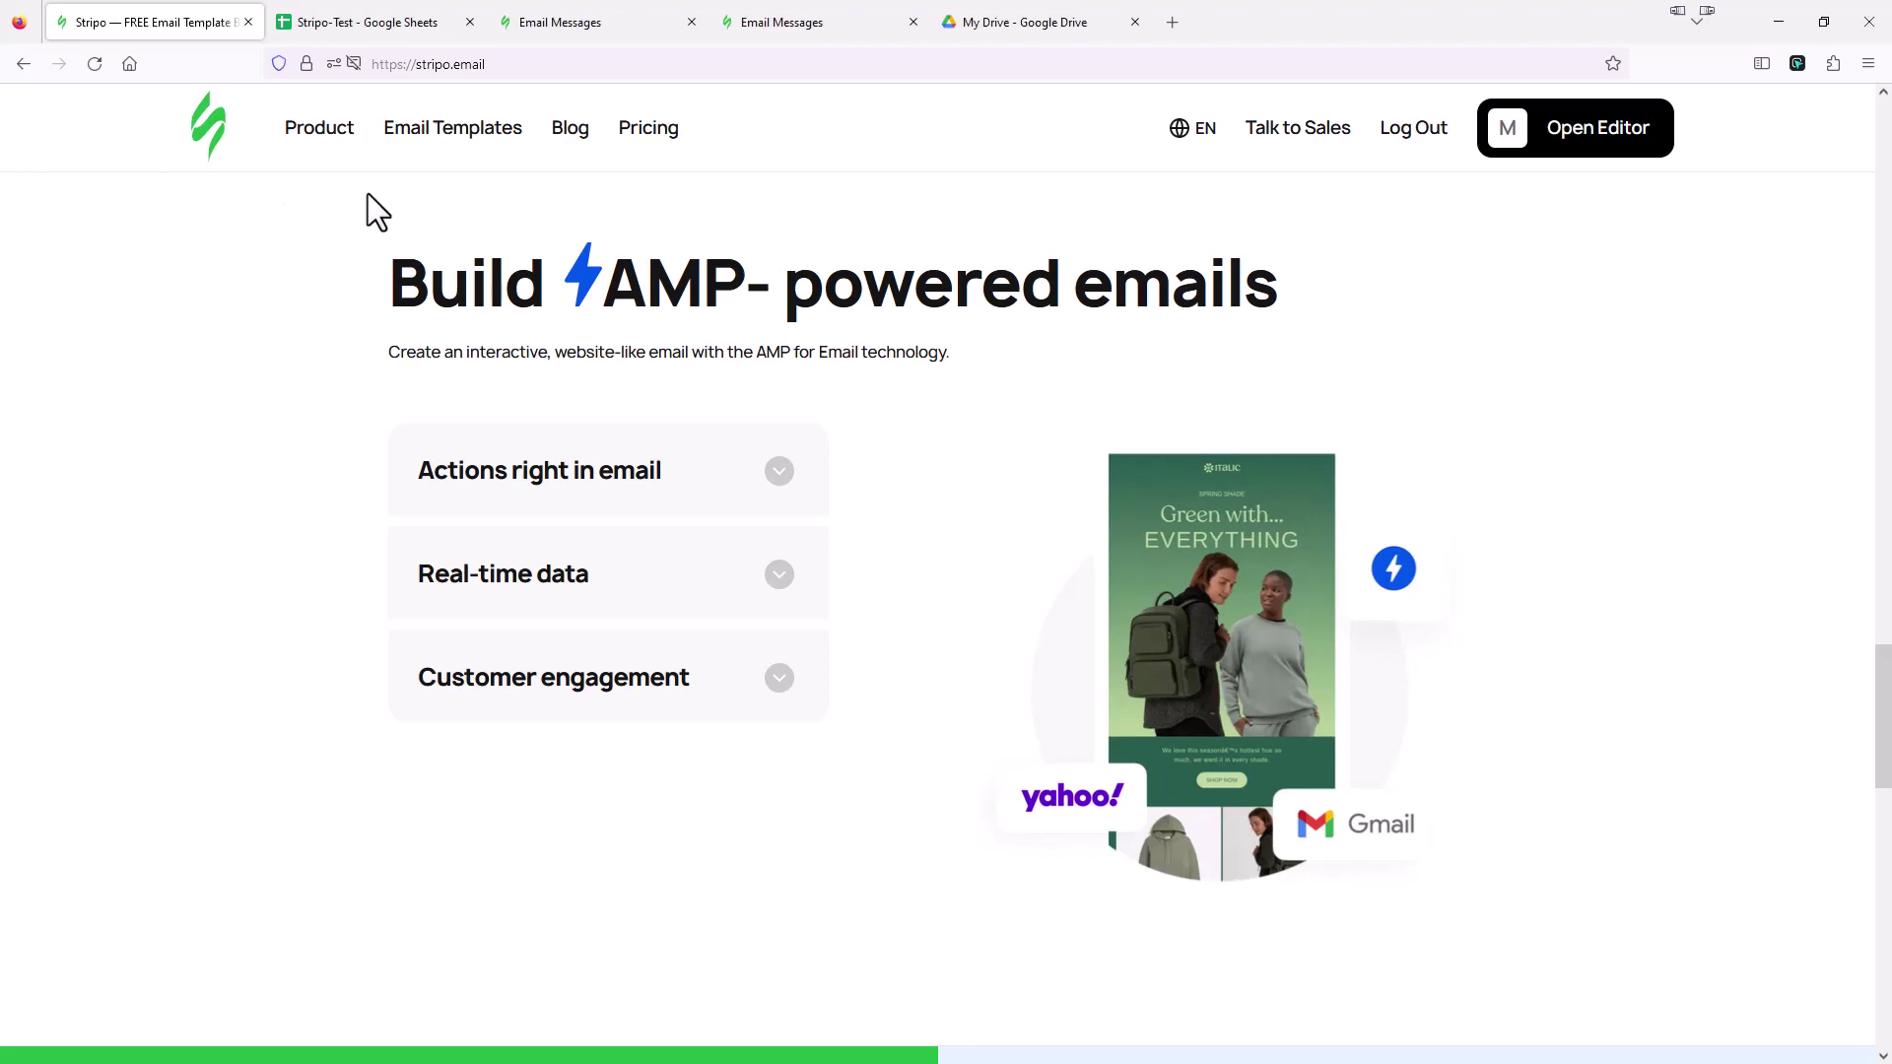
After viewing the Stripo-Test sheet, create a data source named MarTechHeroSheet in Stripo's Data section.
click(376, 26)
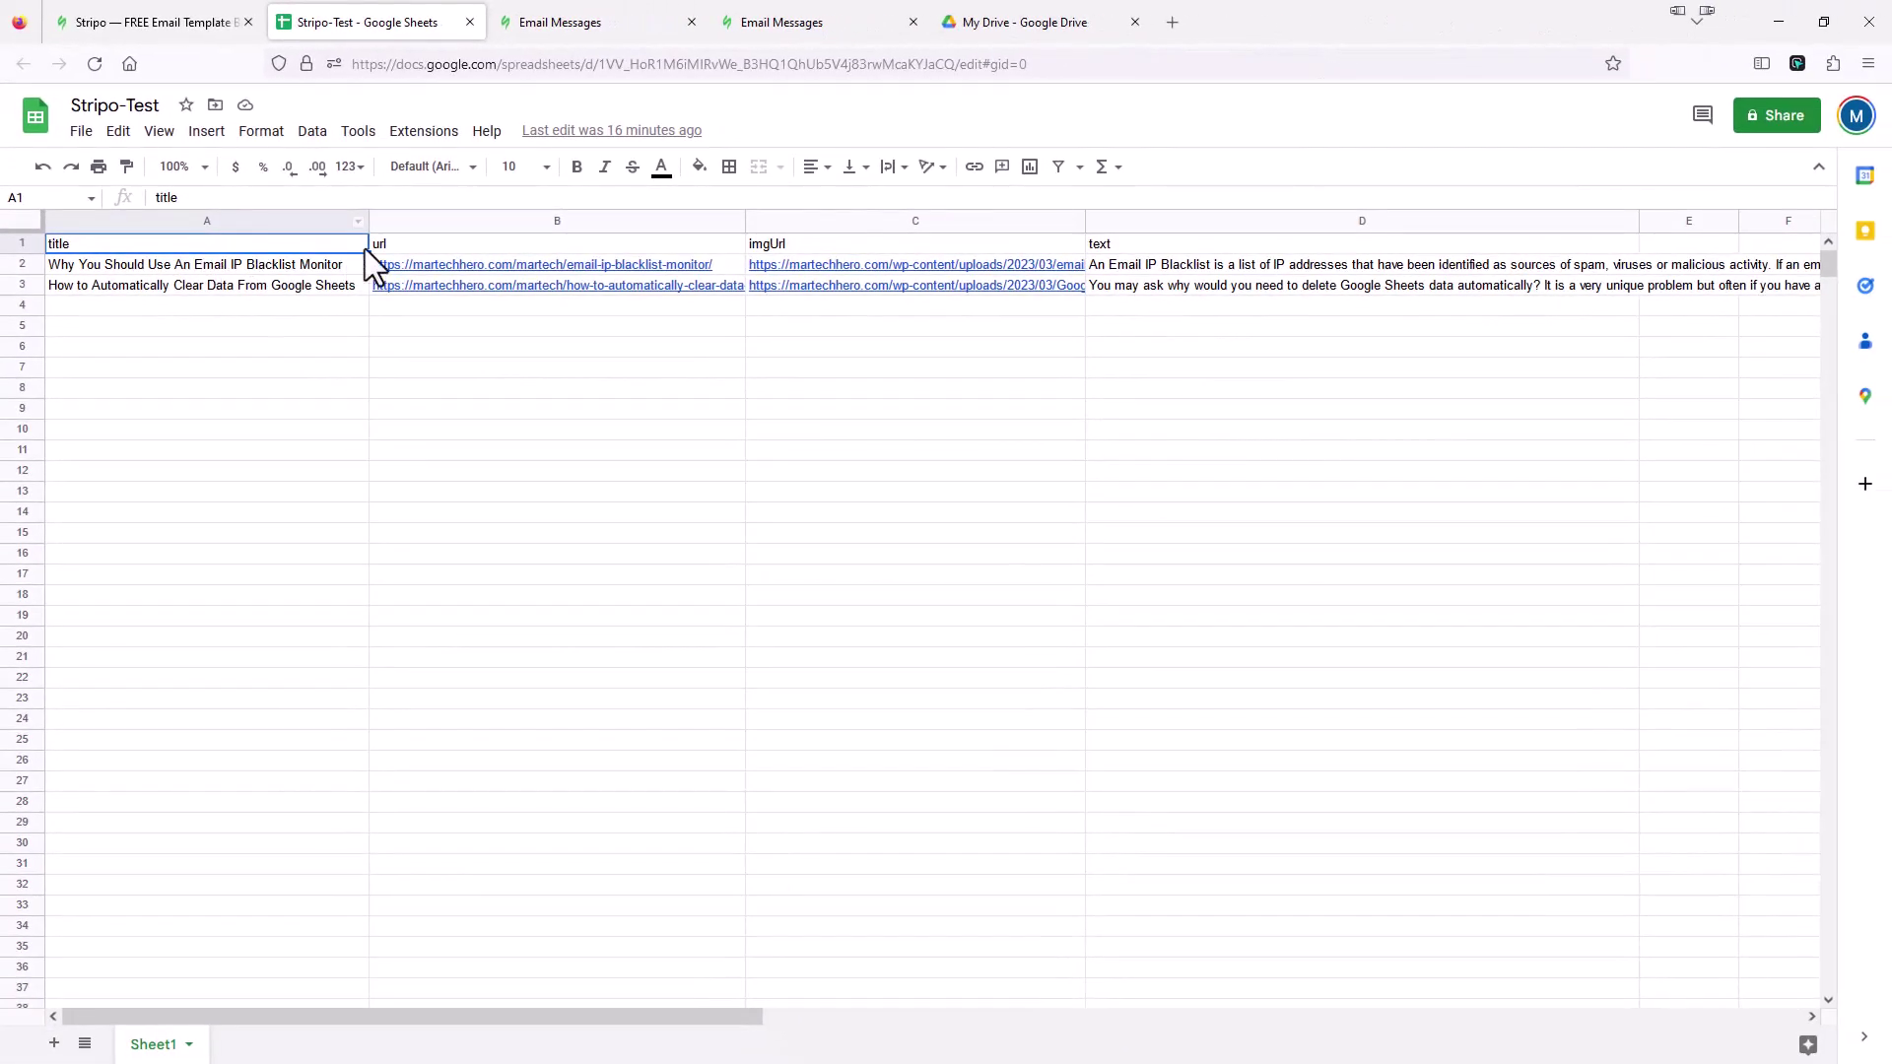
click(548, 27)
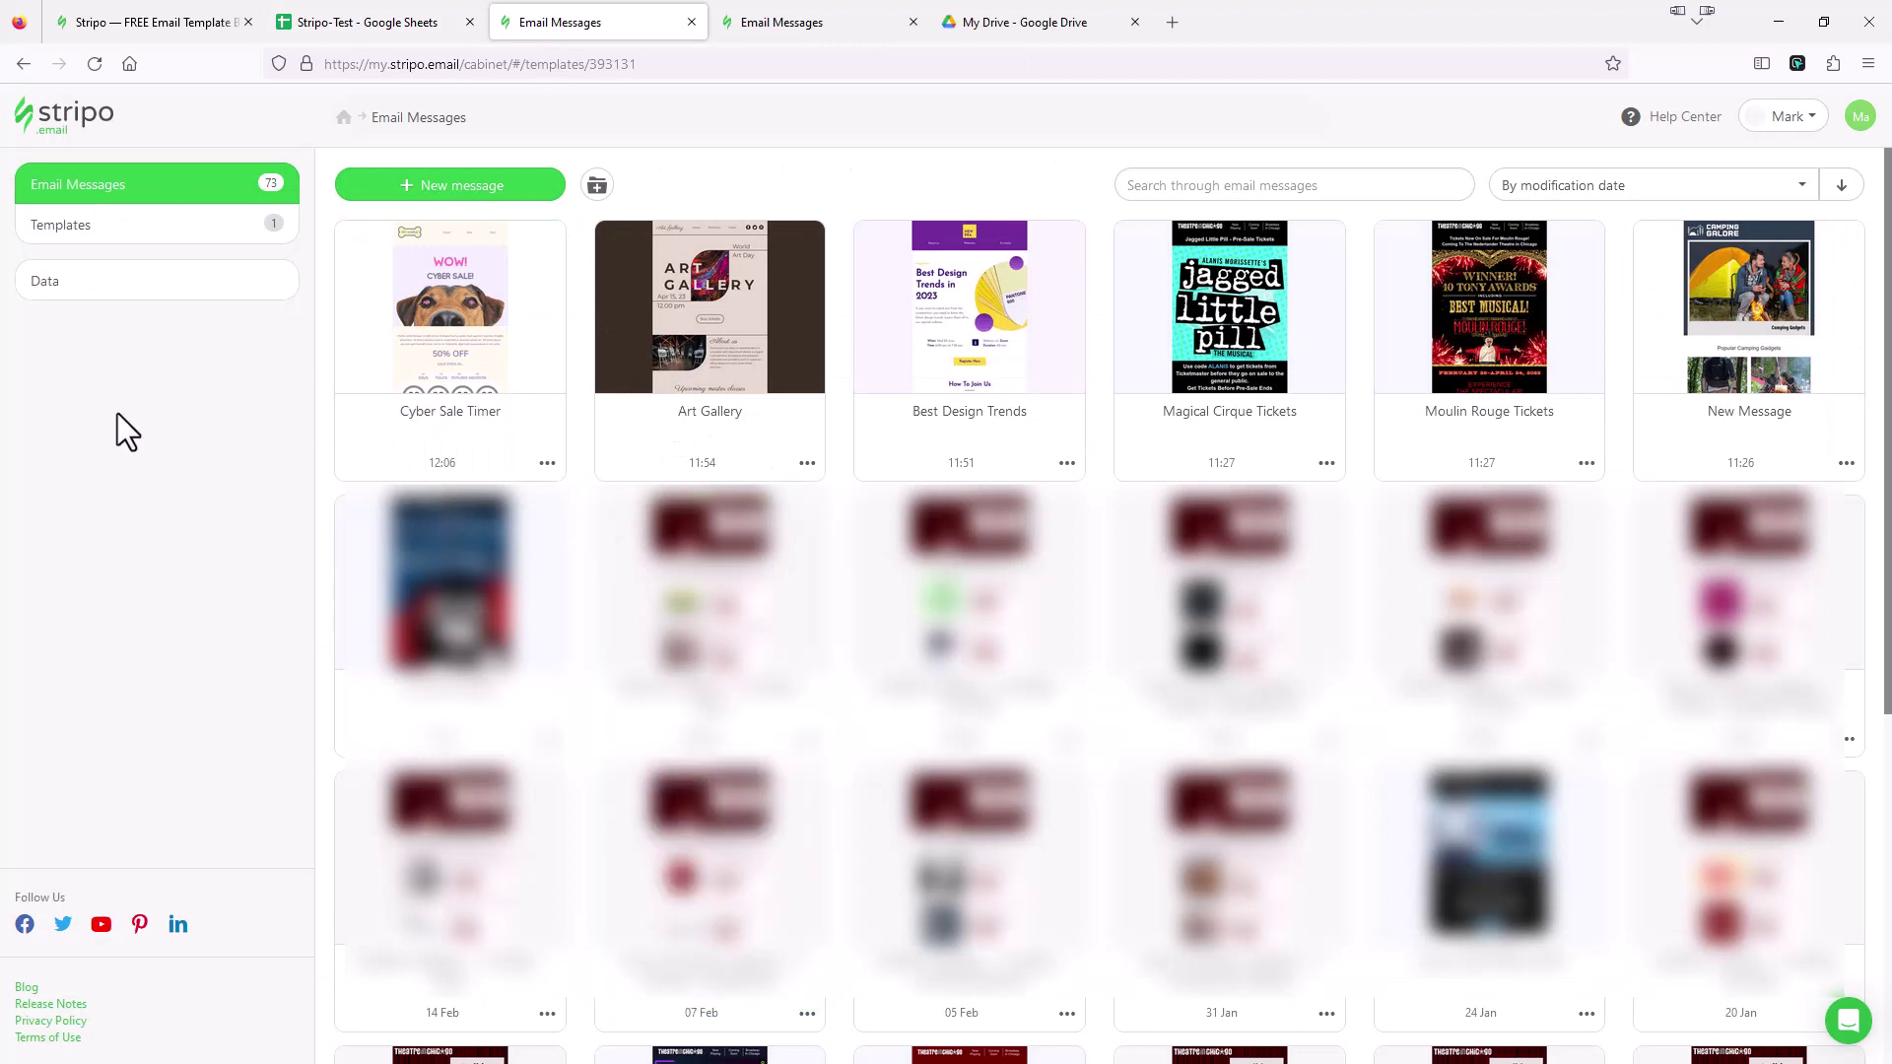
click(87, 294)
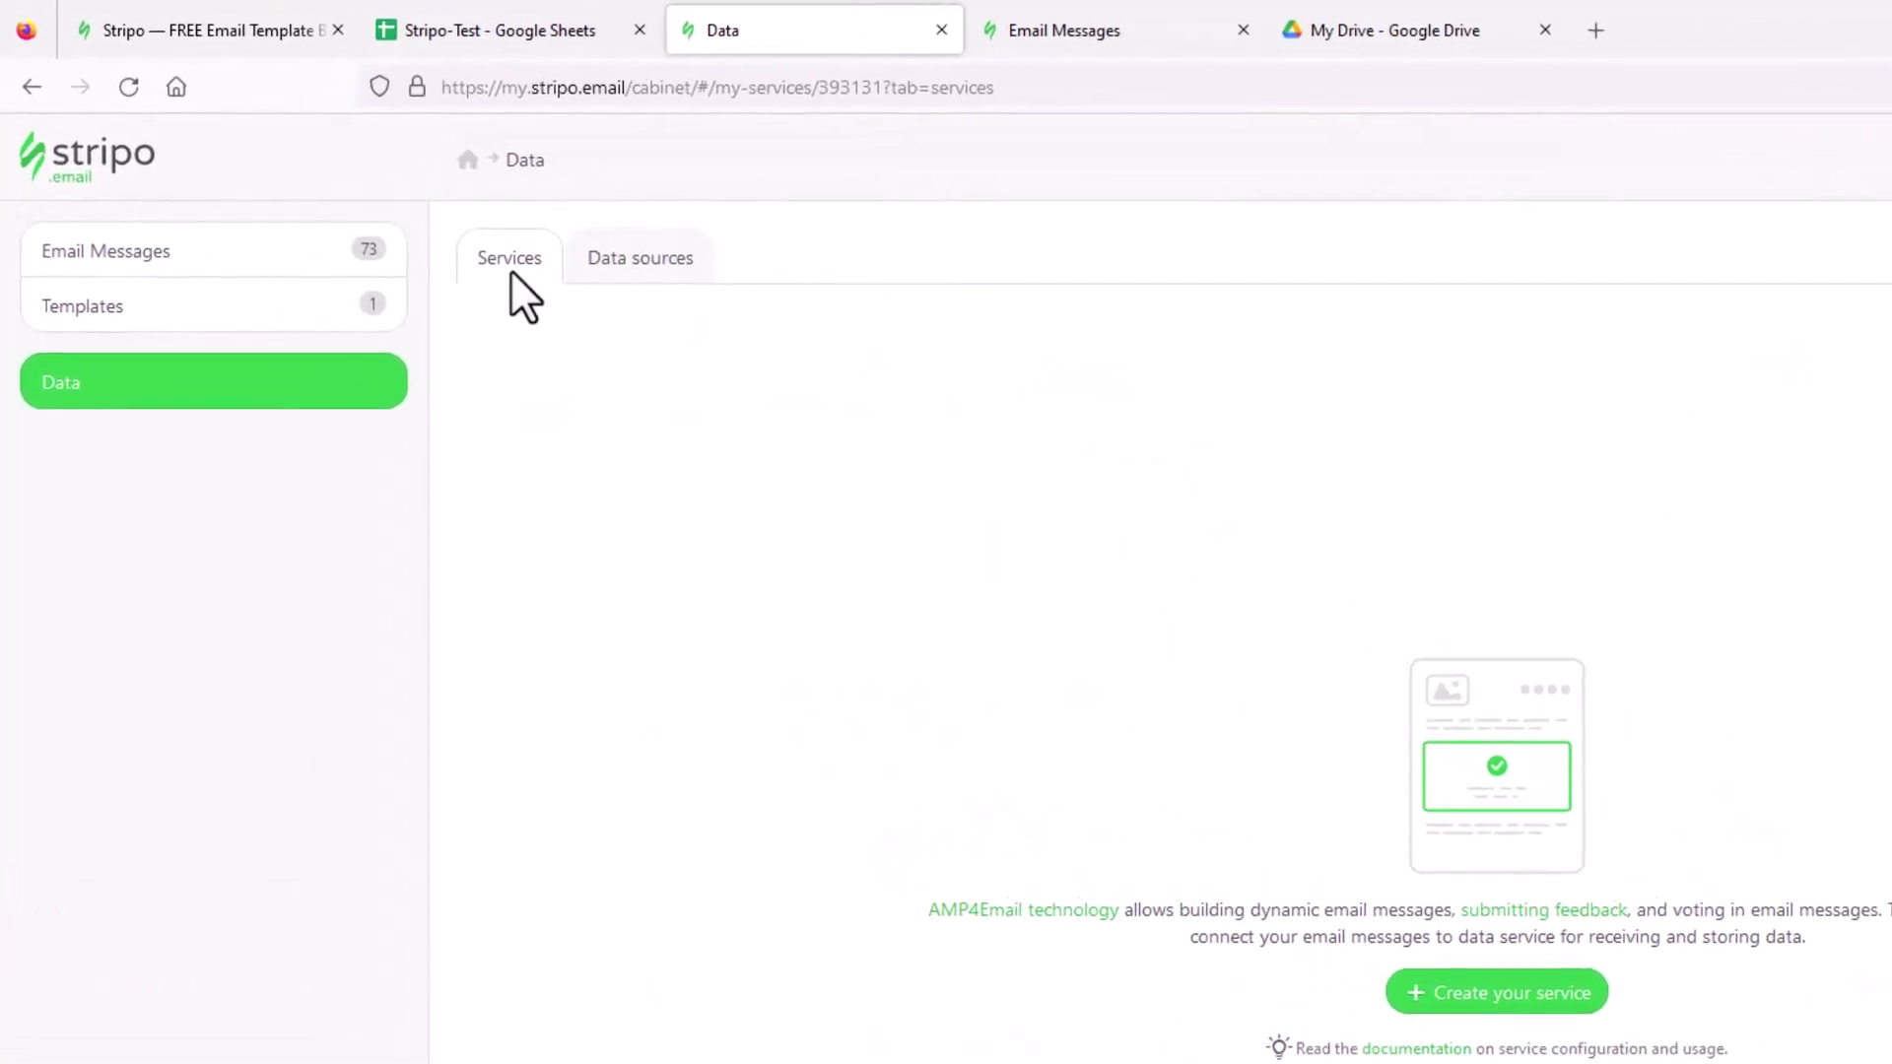
click(653, 274)
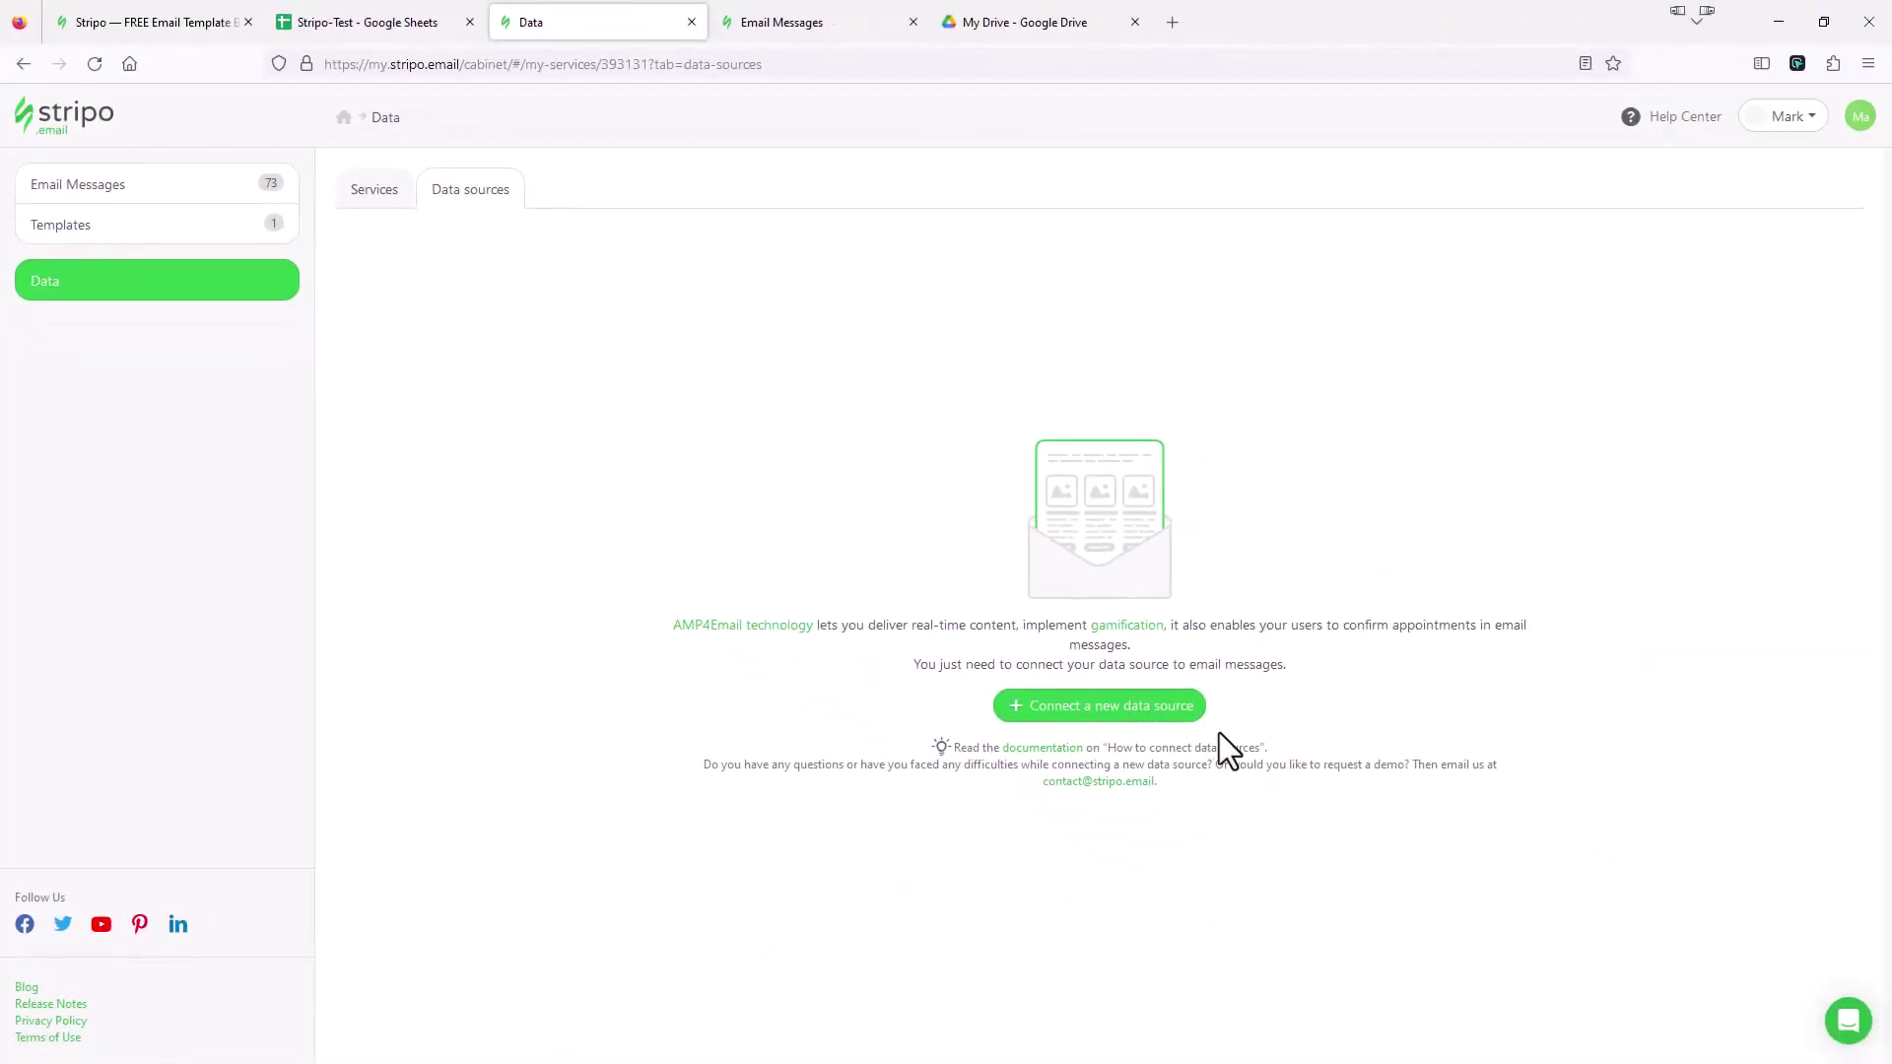
click(1144, 711)
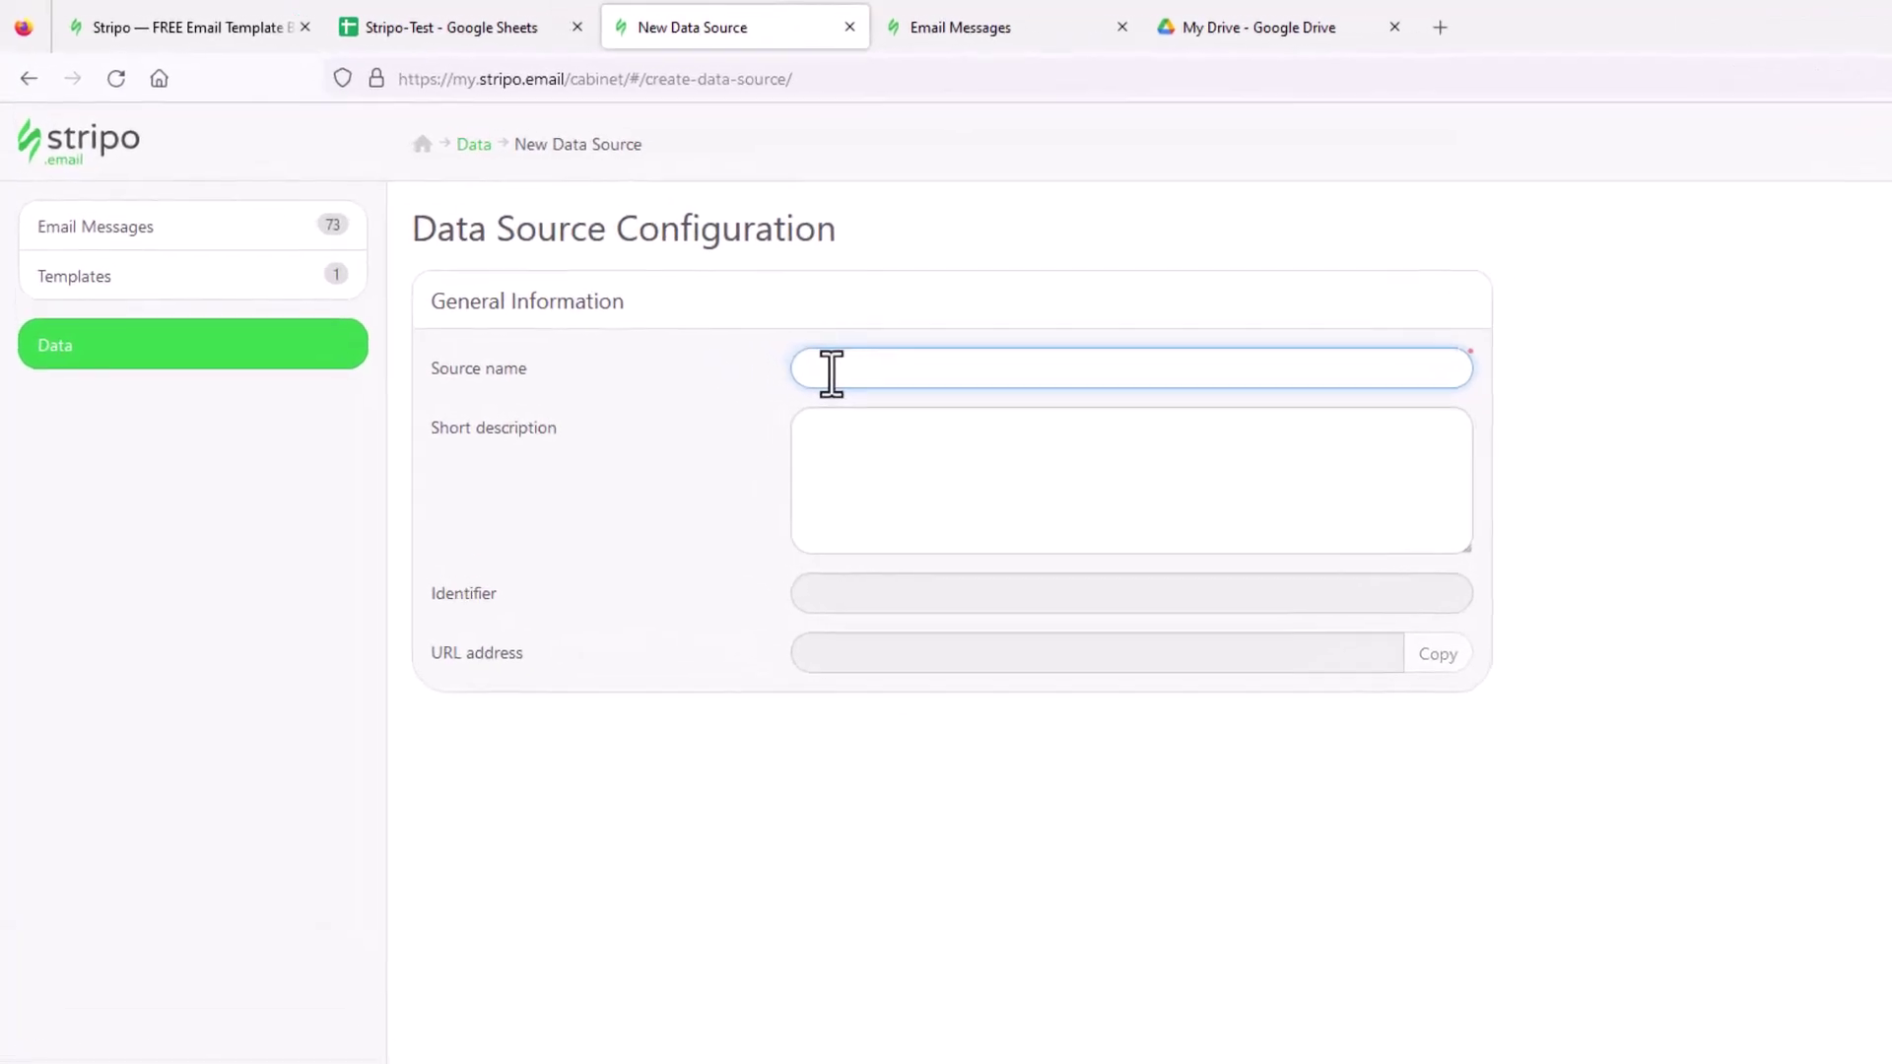
text(MarTechHeroSheet)
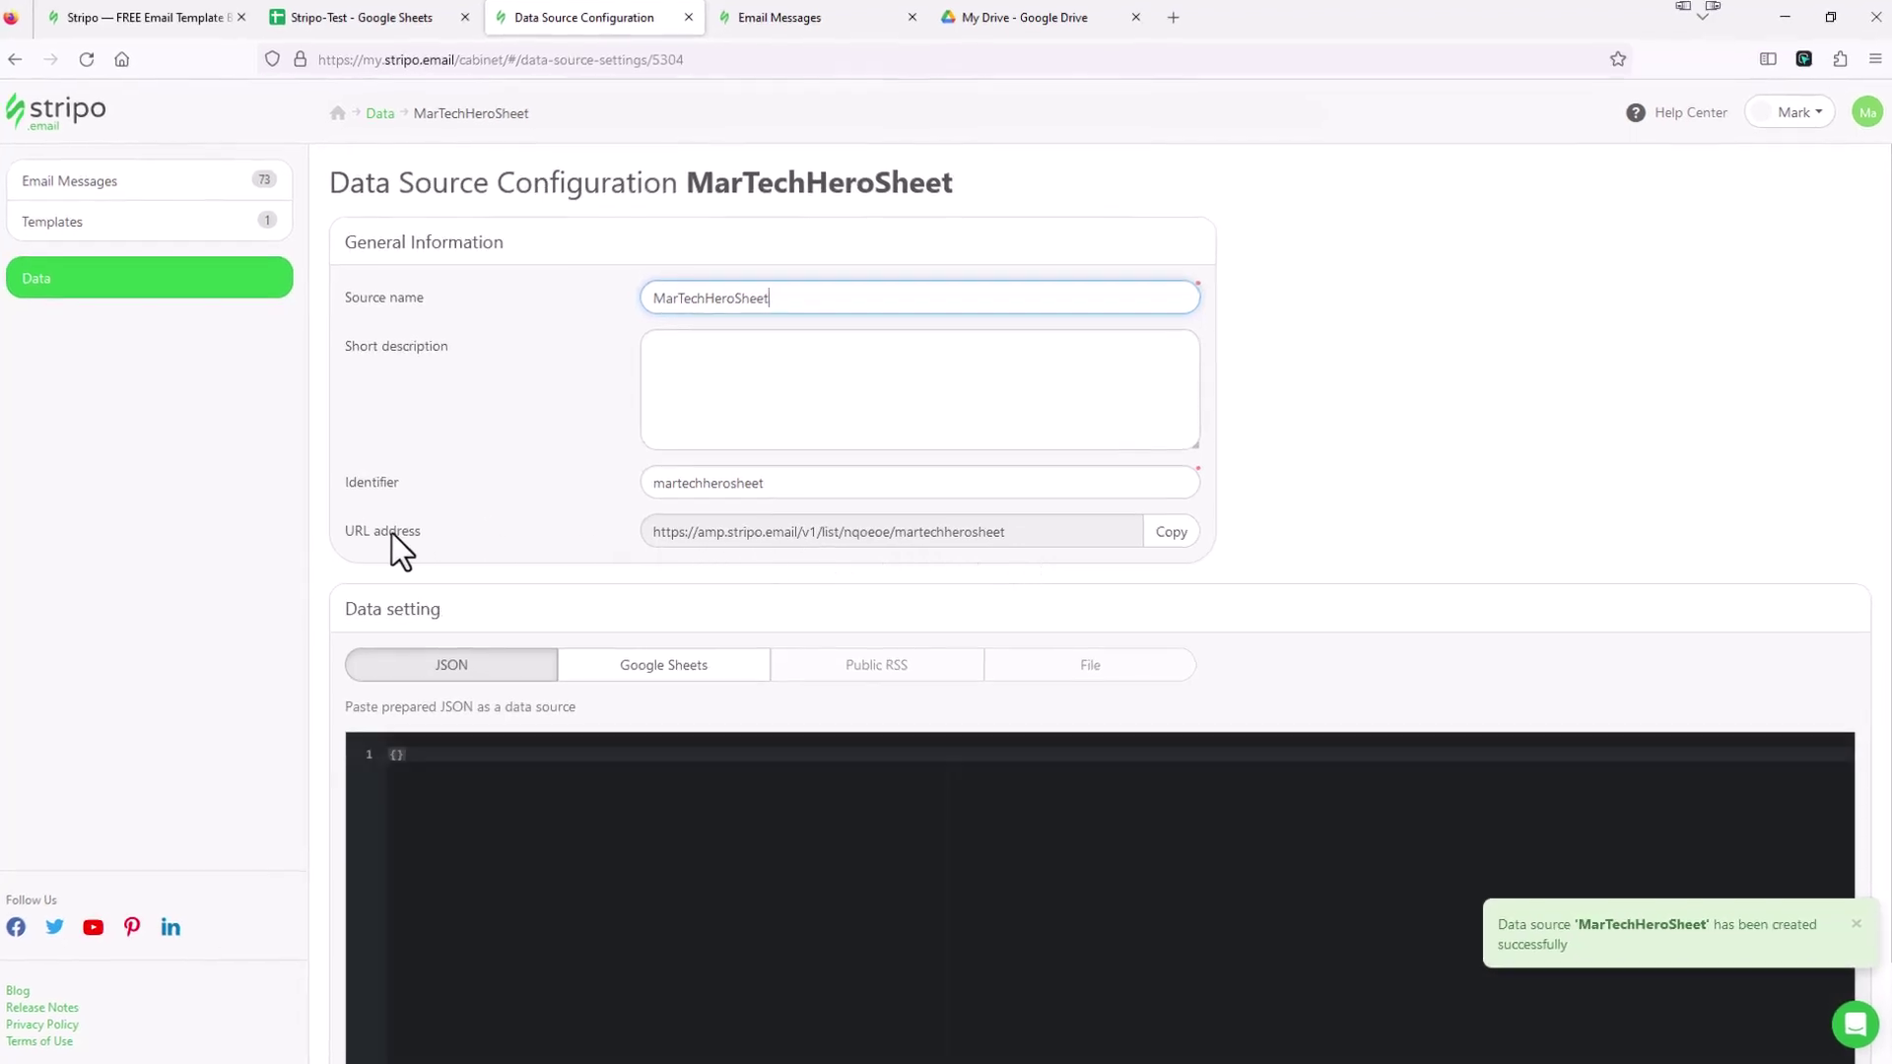
click(1200, 532)
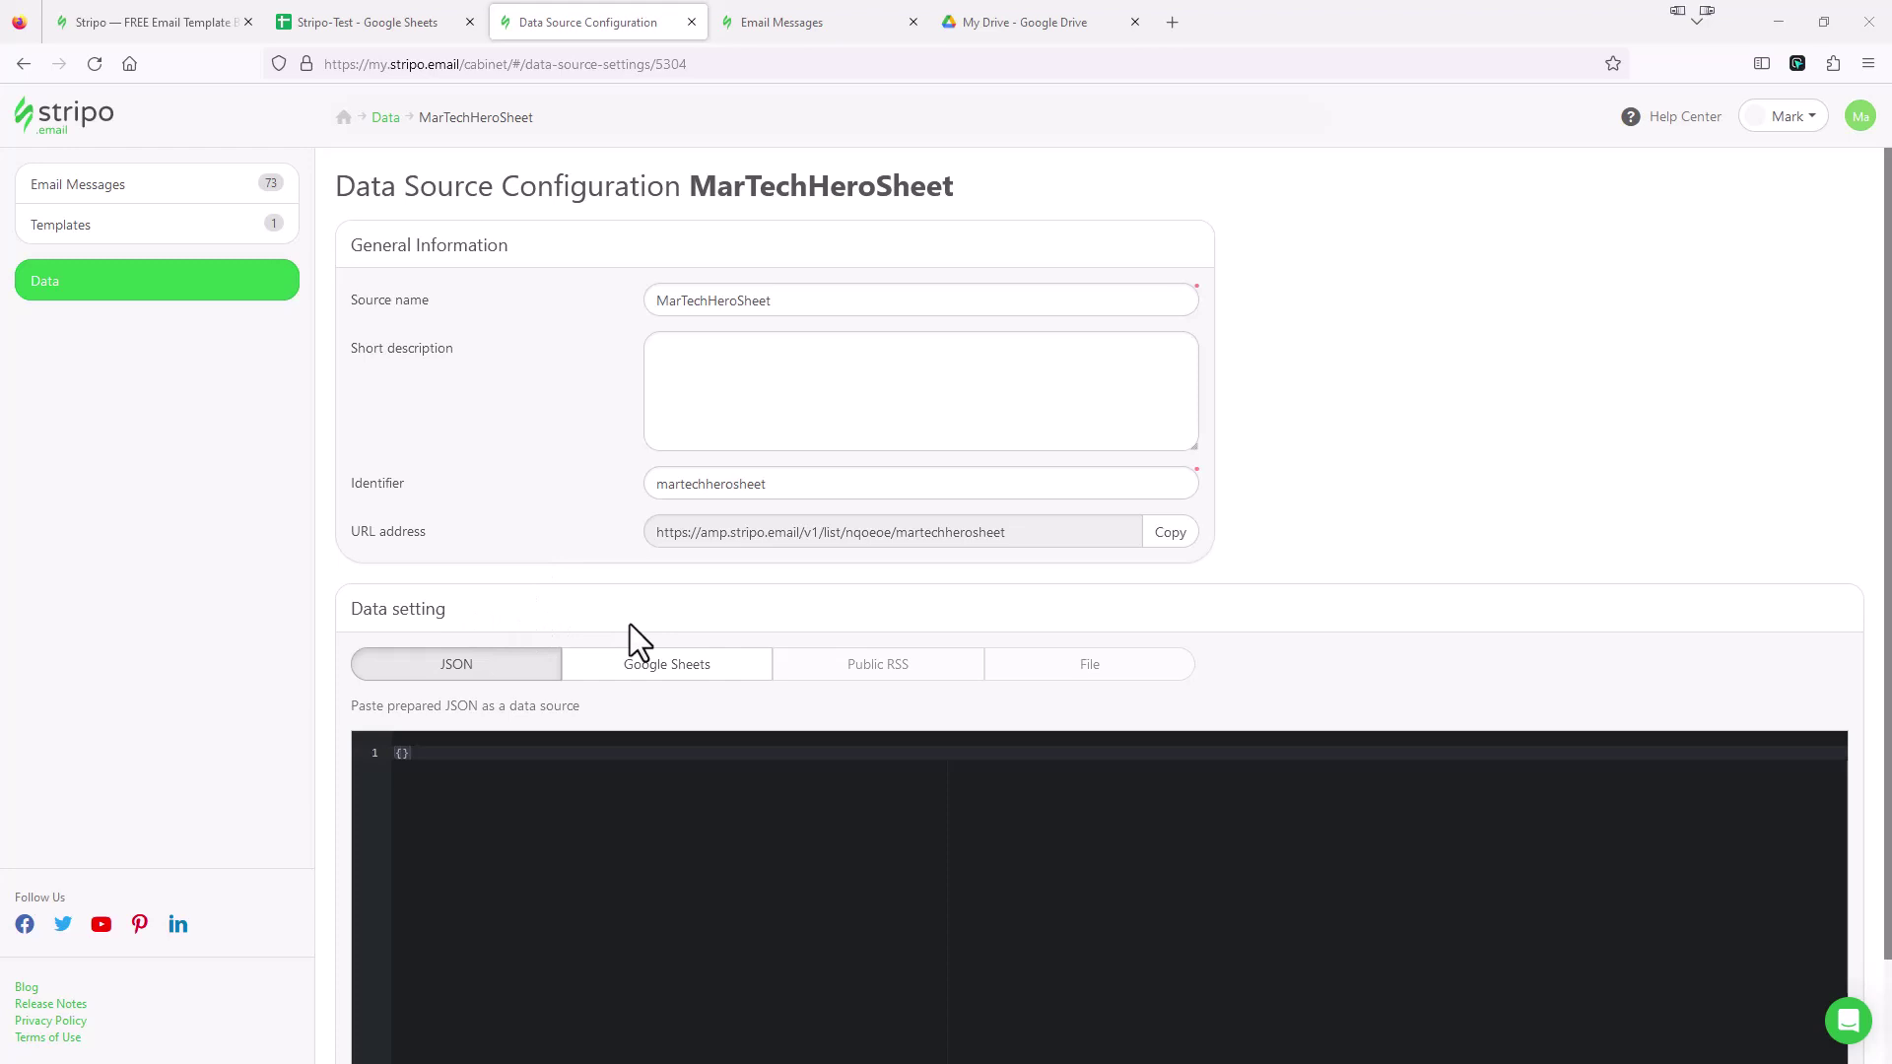
Set the data source type to Google Sheets and authorise Stripo to access the Google account's Drive files and spreadsheets.
scroll(611, 620, down, 1)
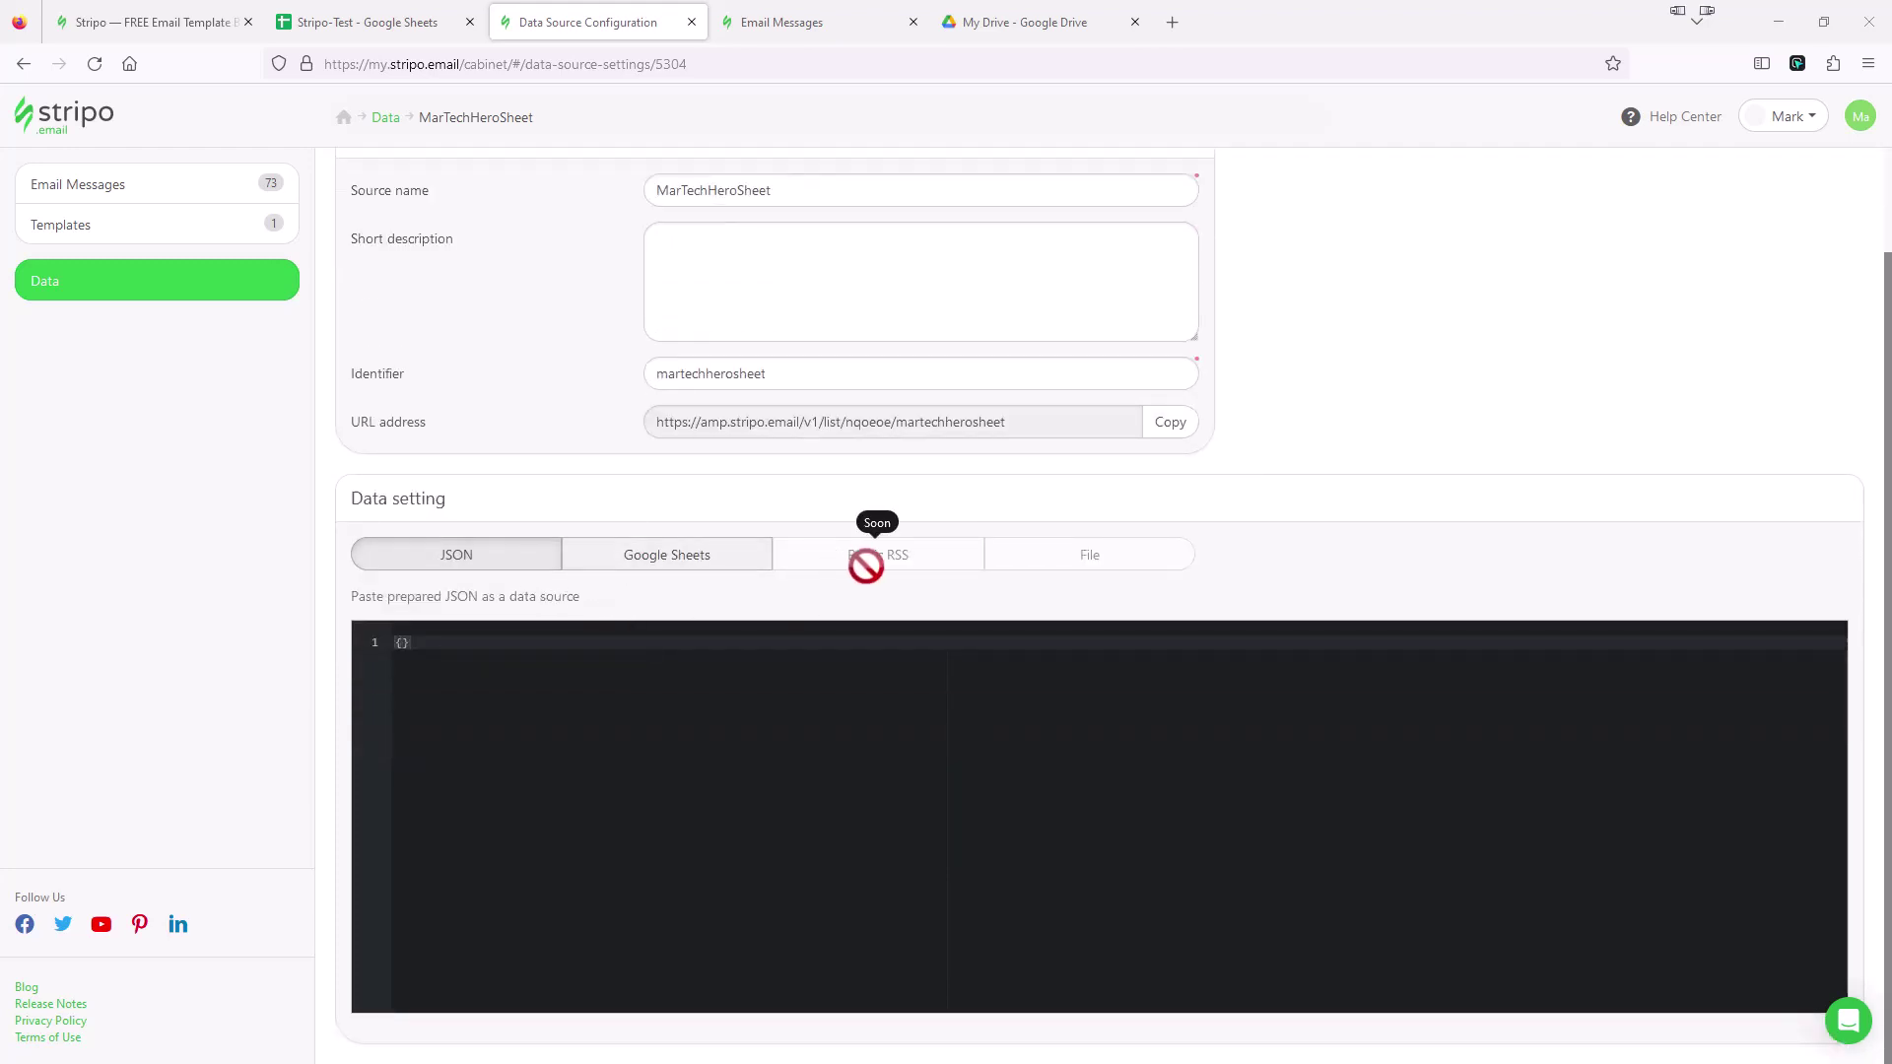
click(689, 566)
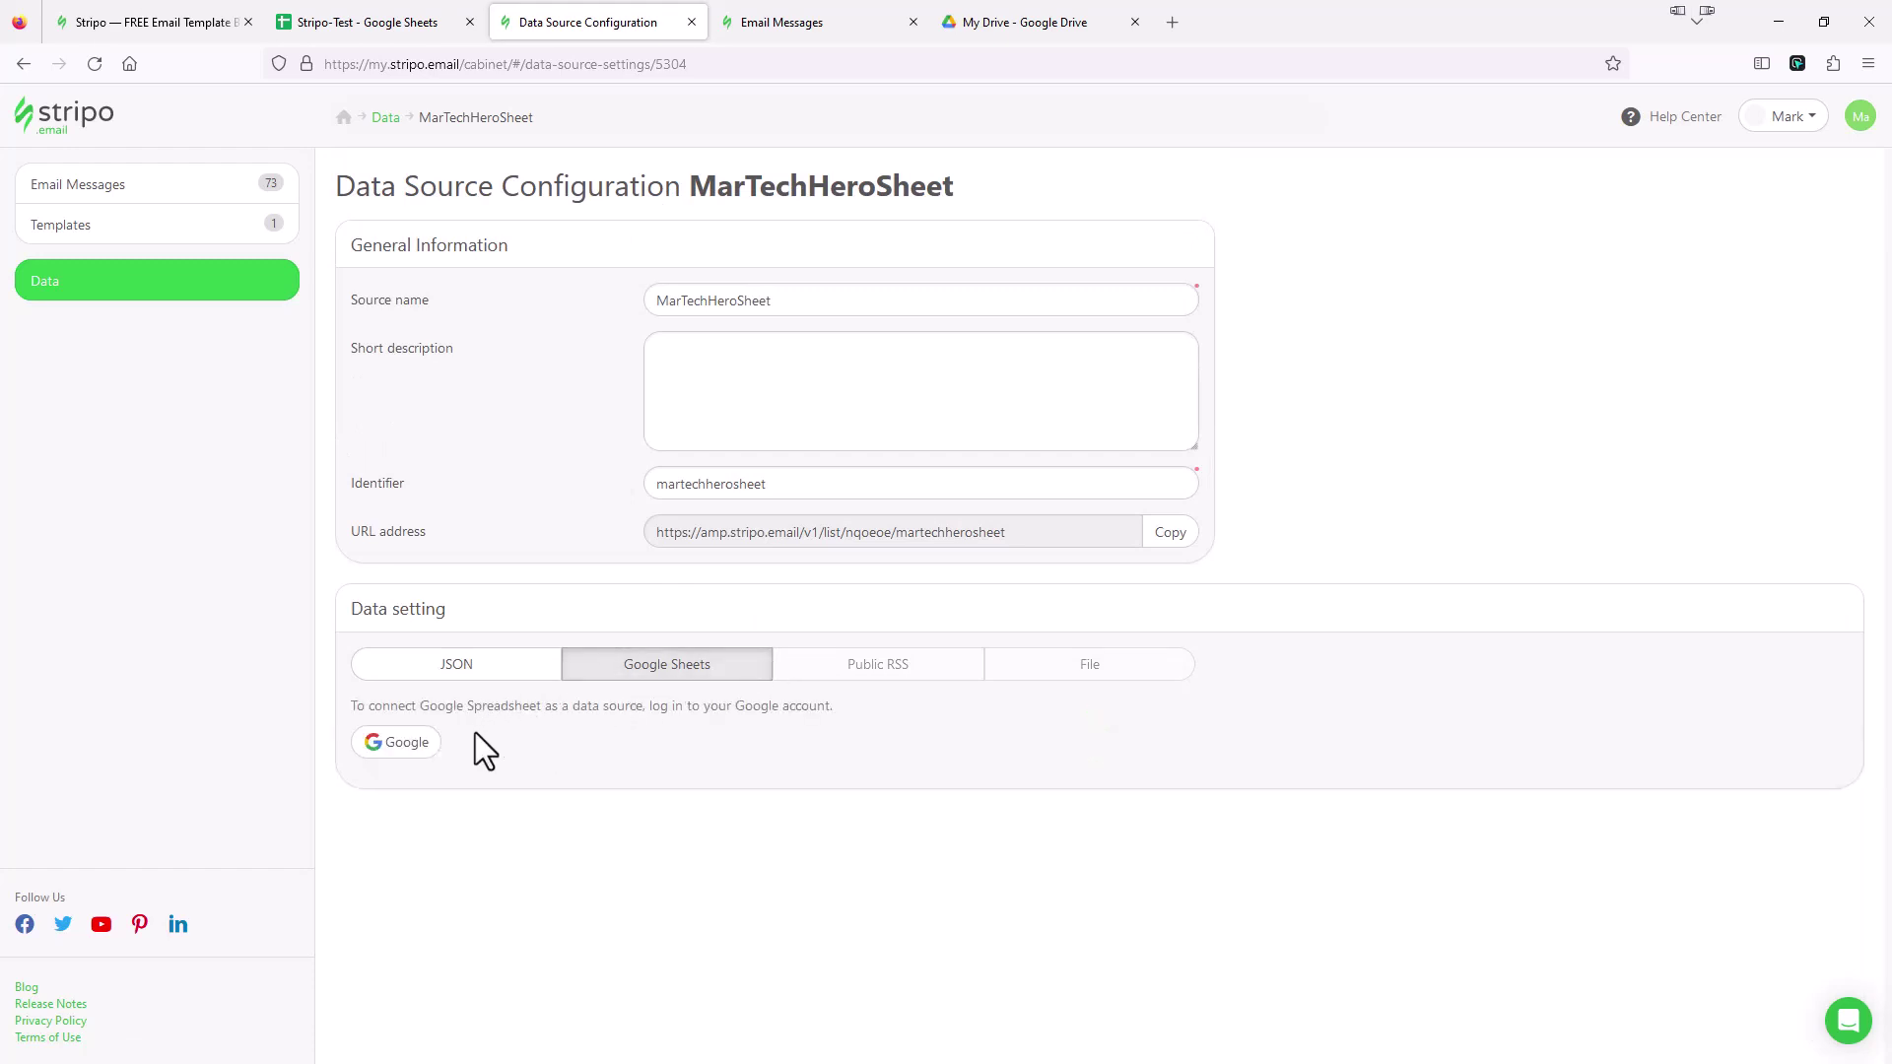
click(416, 746)
drag(836, 349, 806, 303)
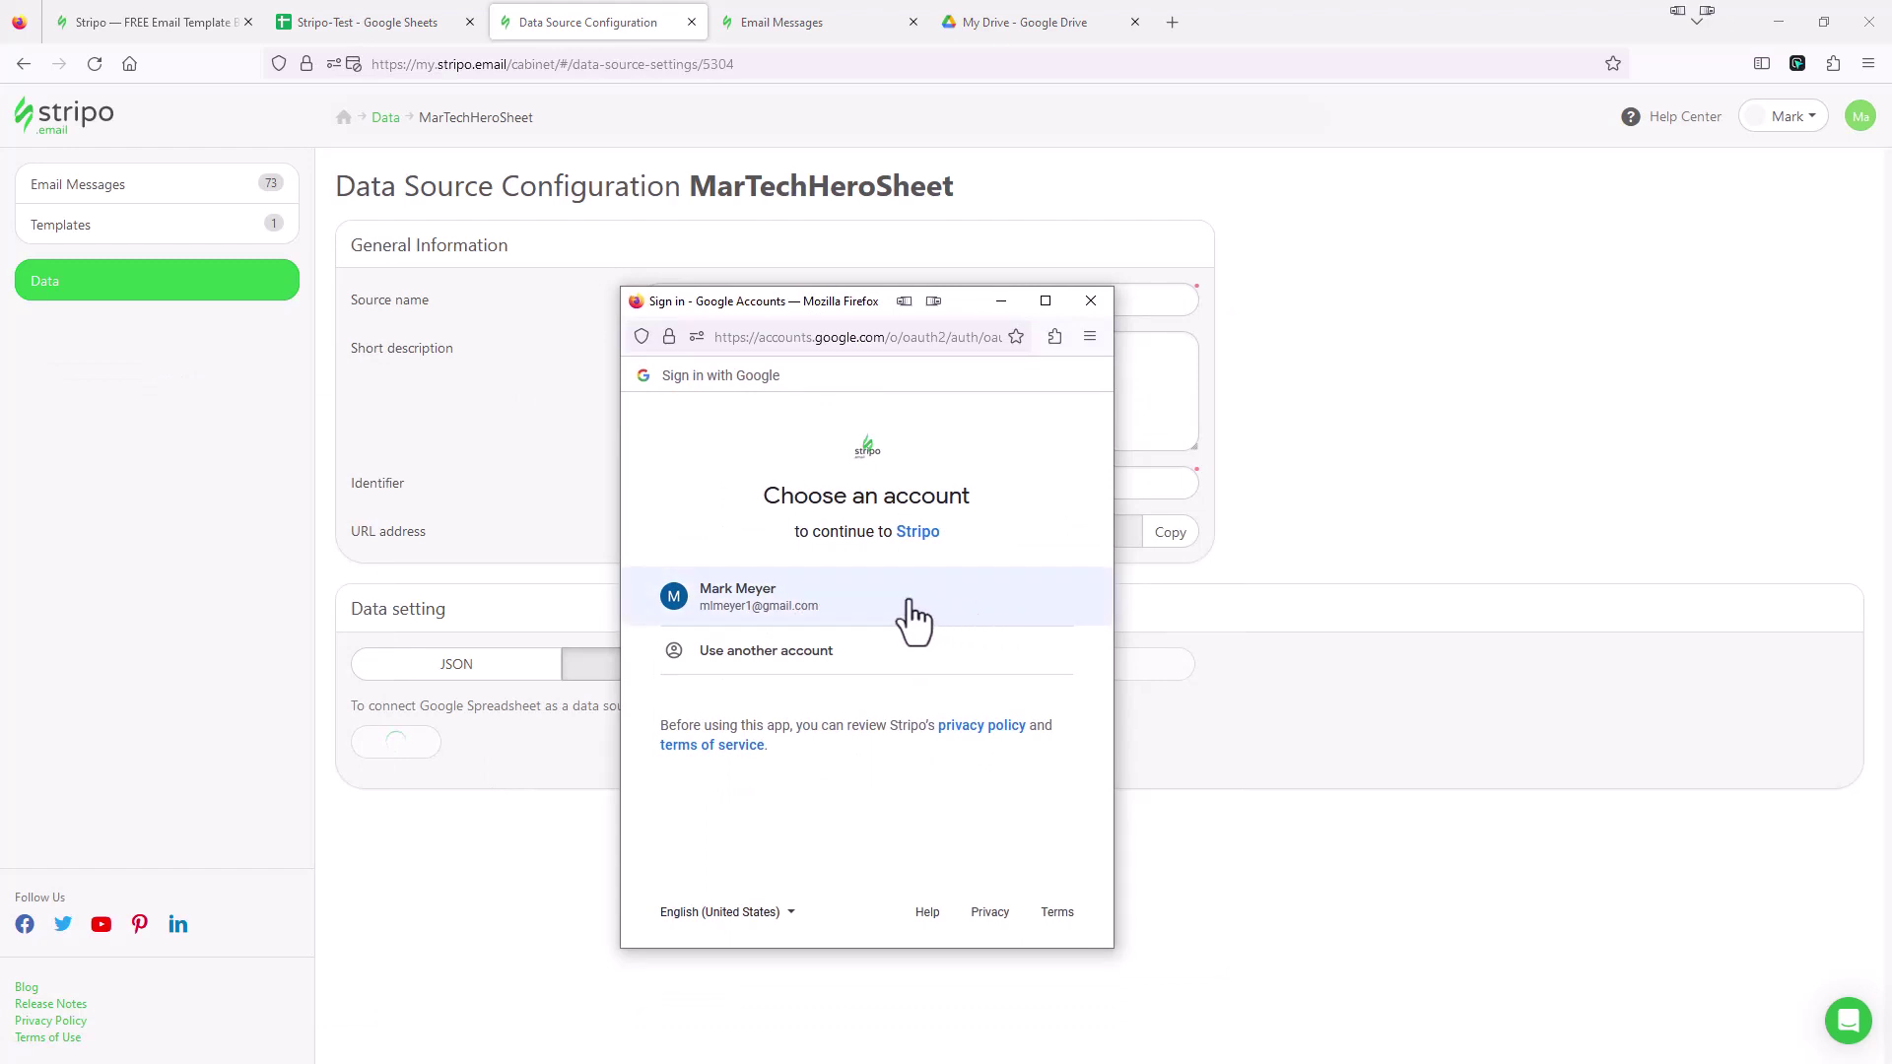
click(854, 606)
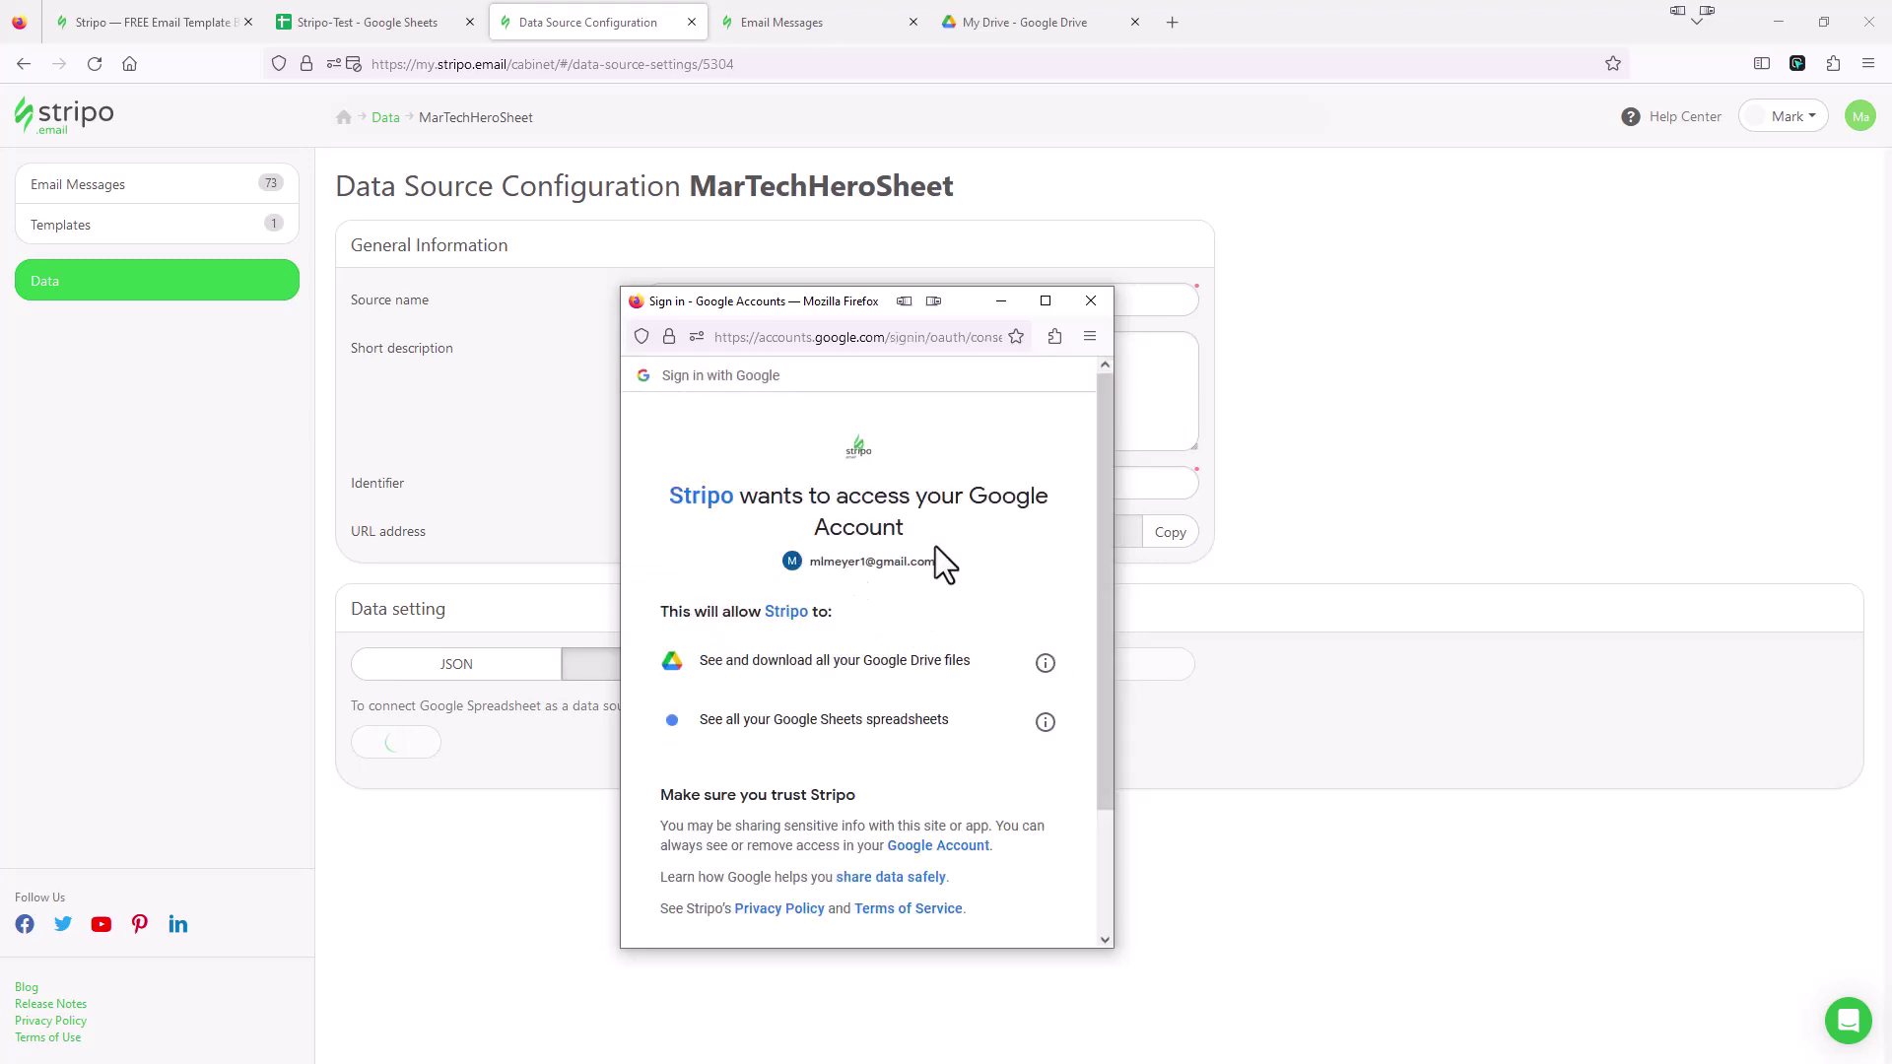
scroll(934, 553, down, 3)
click(970, 831)
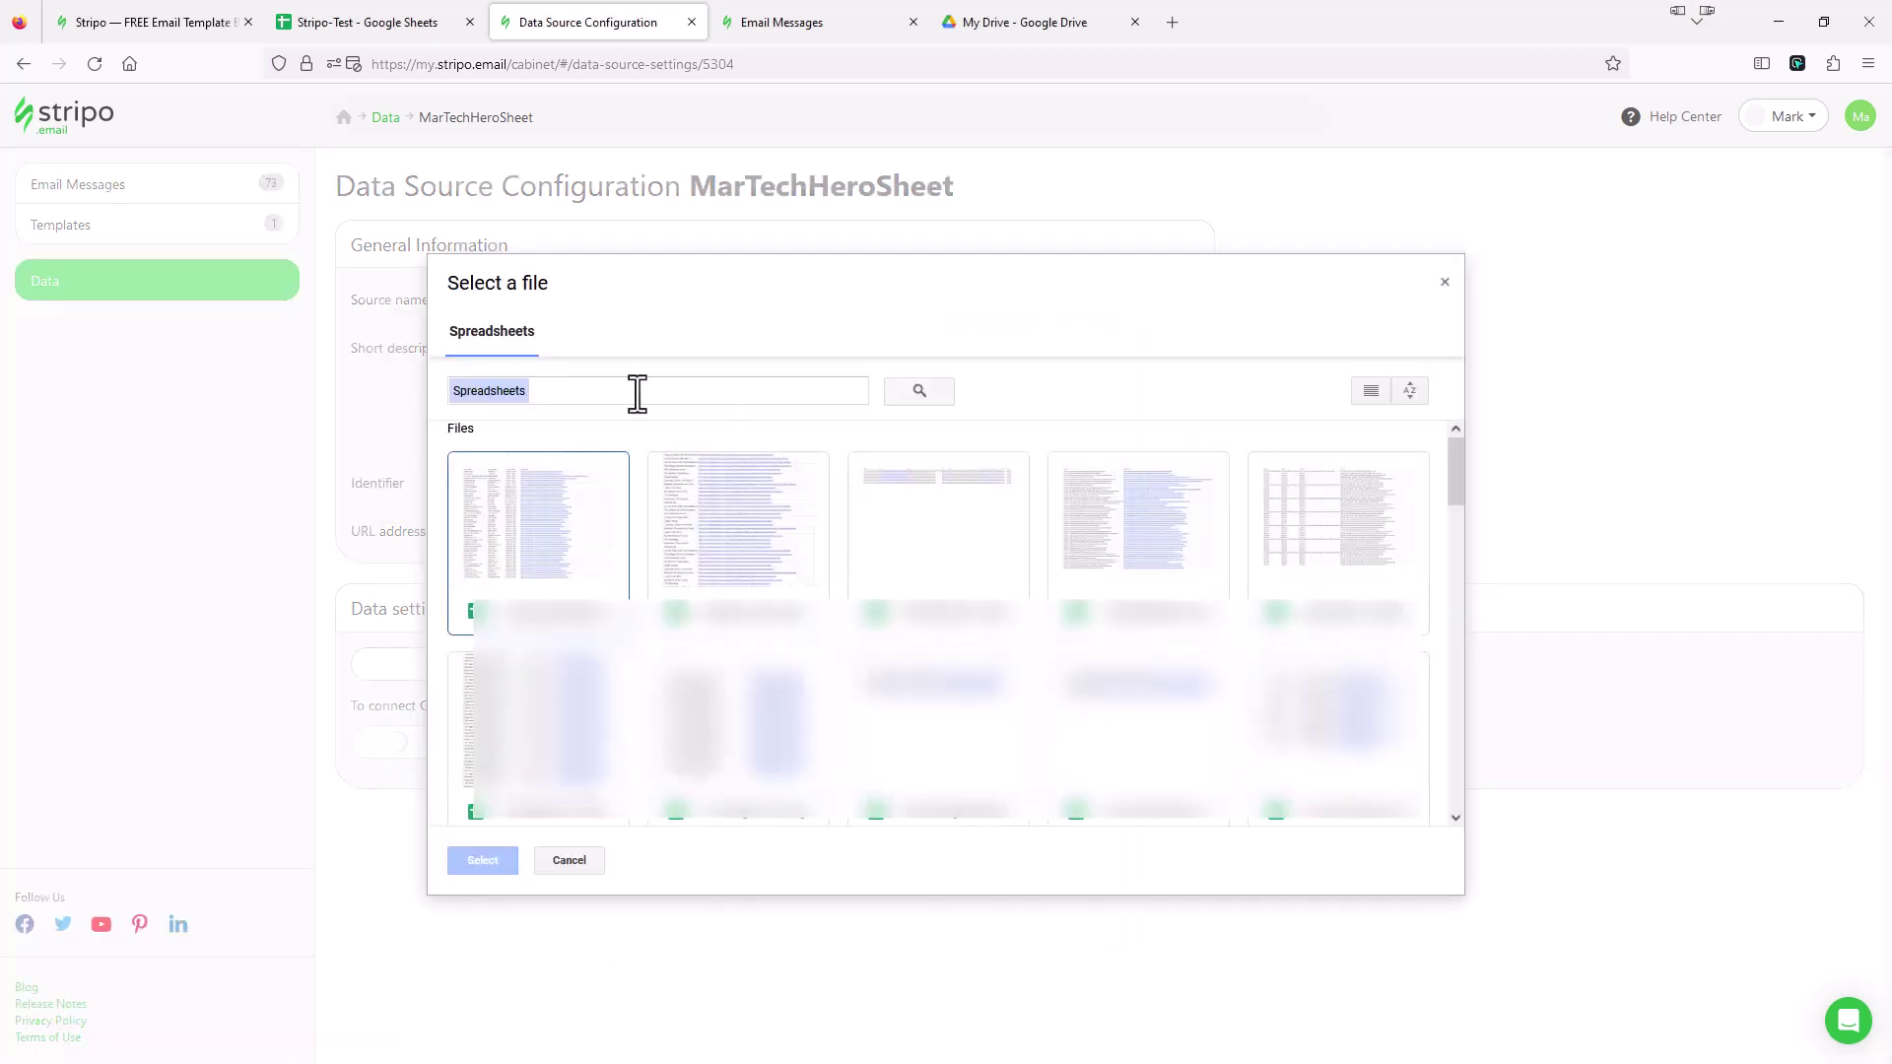
Search the Google spreadsheets for stripo-test and select the Stripo-Test file as the data source.
click(637, 391)
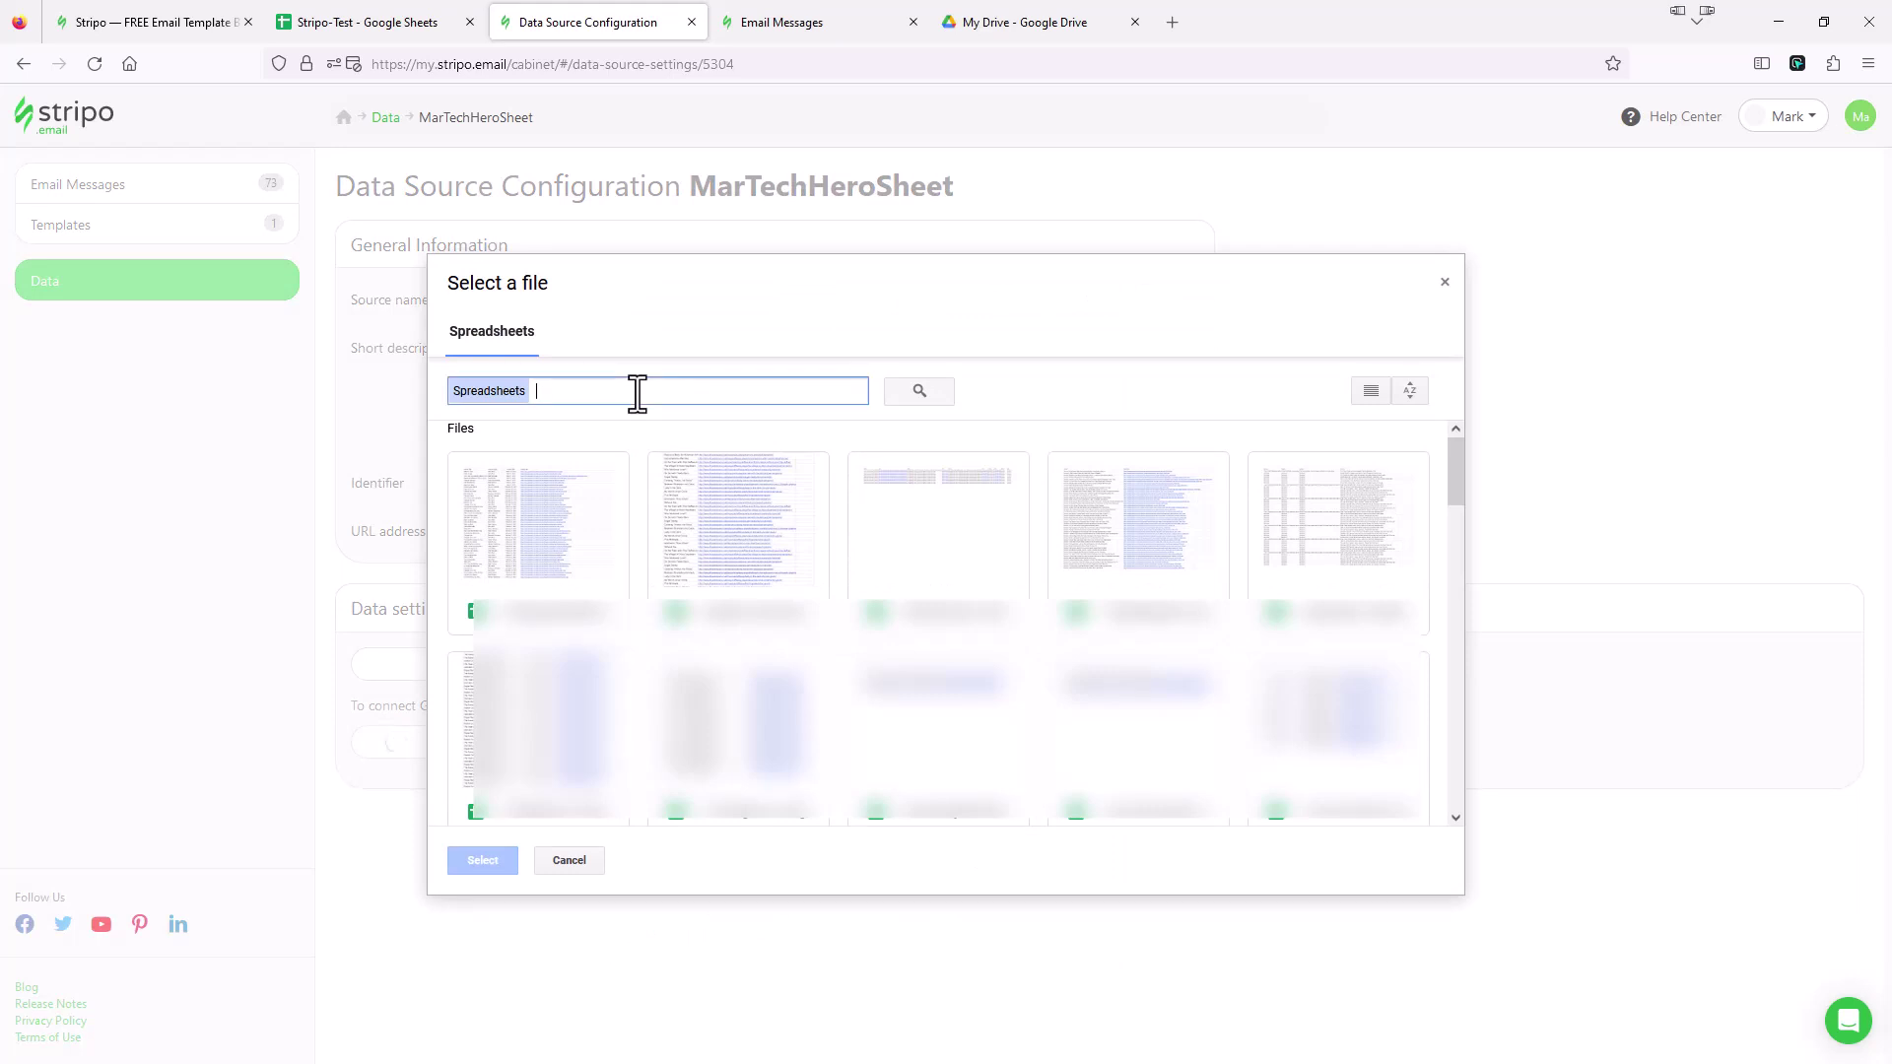
text(stripo-test)
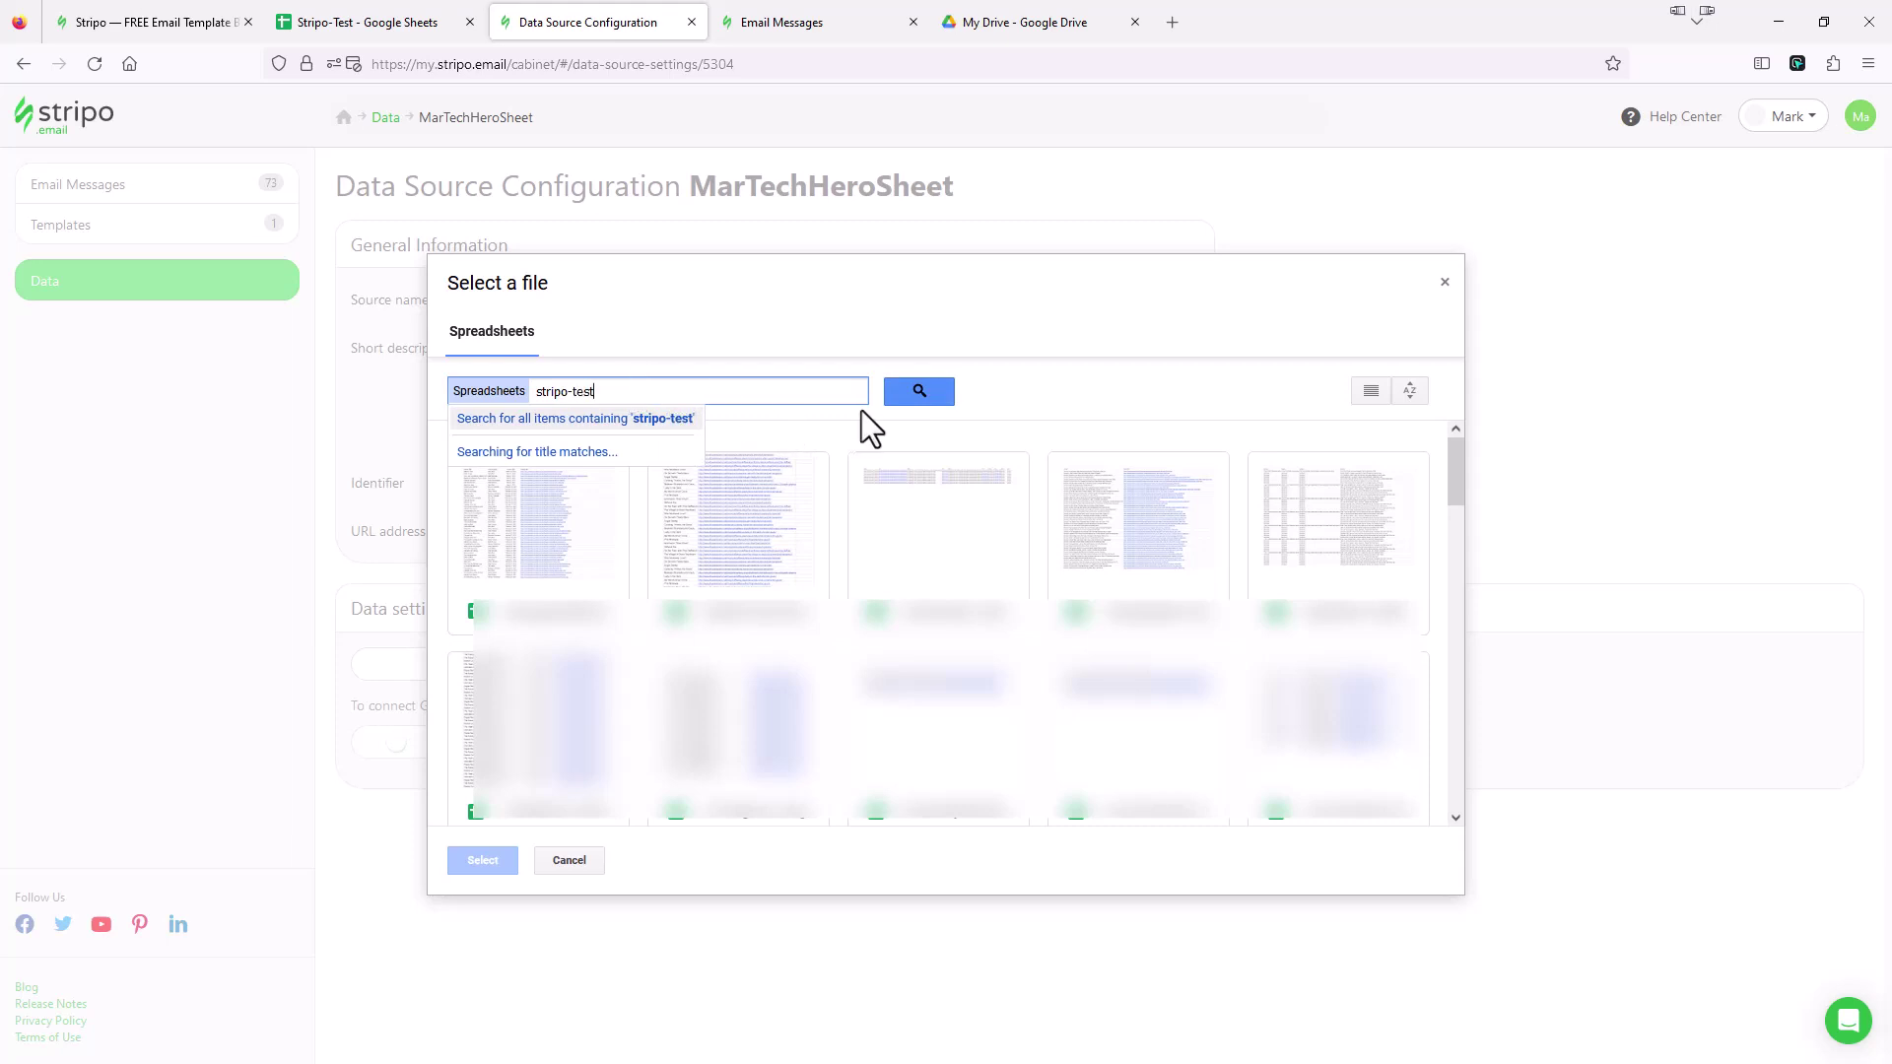
click(907, 394)
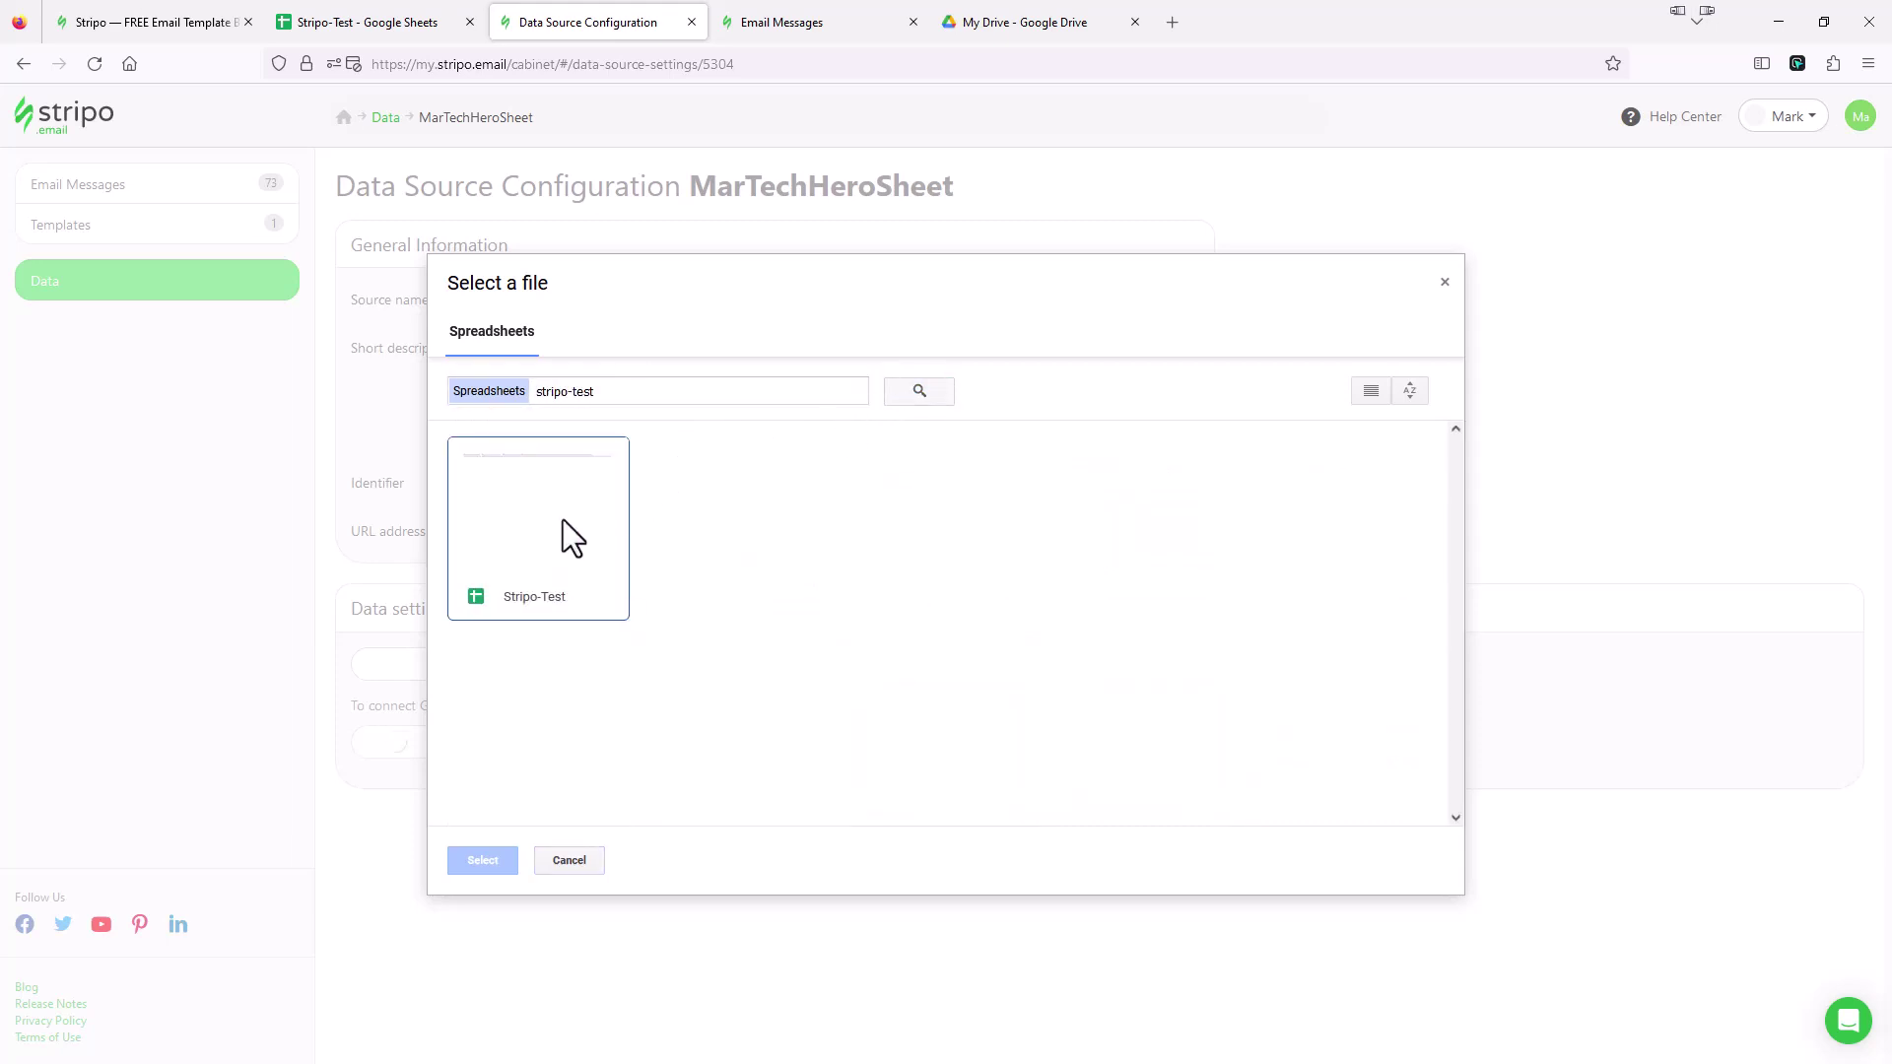
click(563, 520)
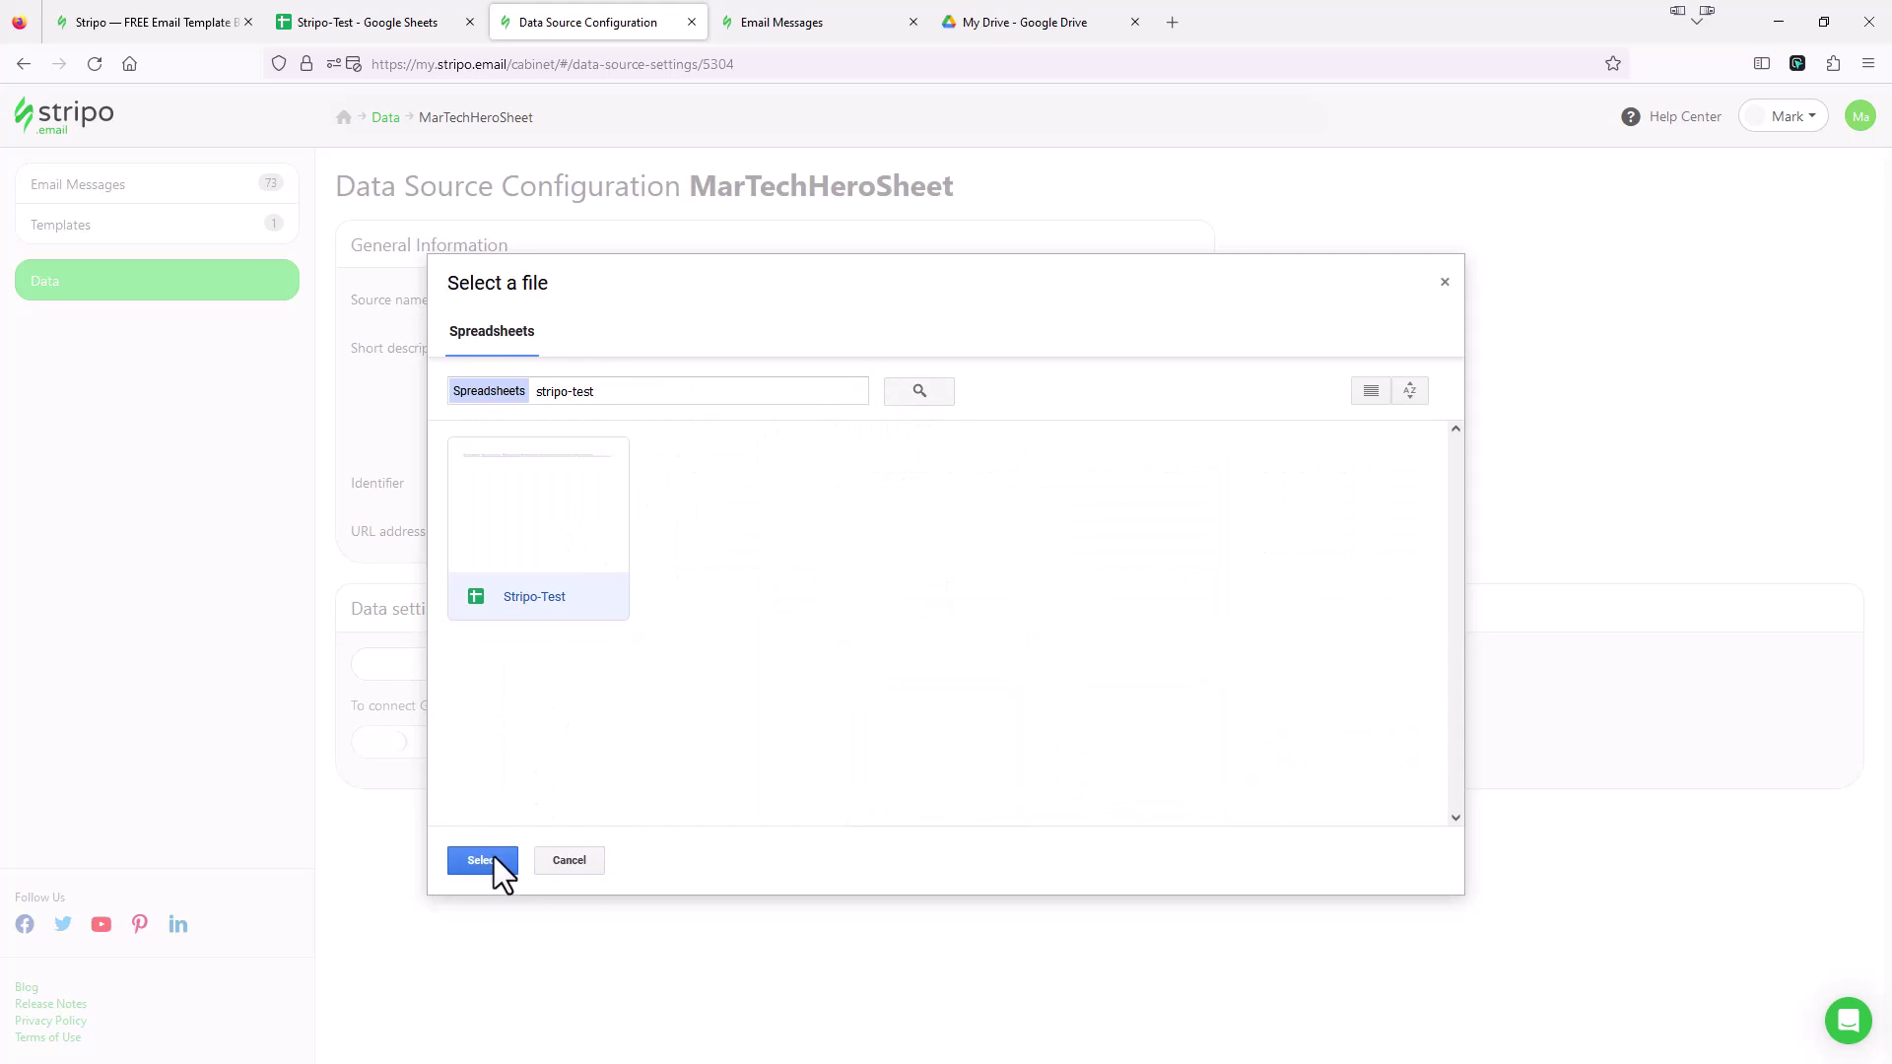
click(482, 860)
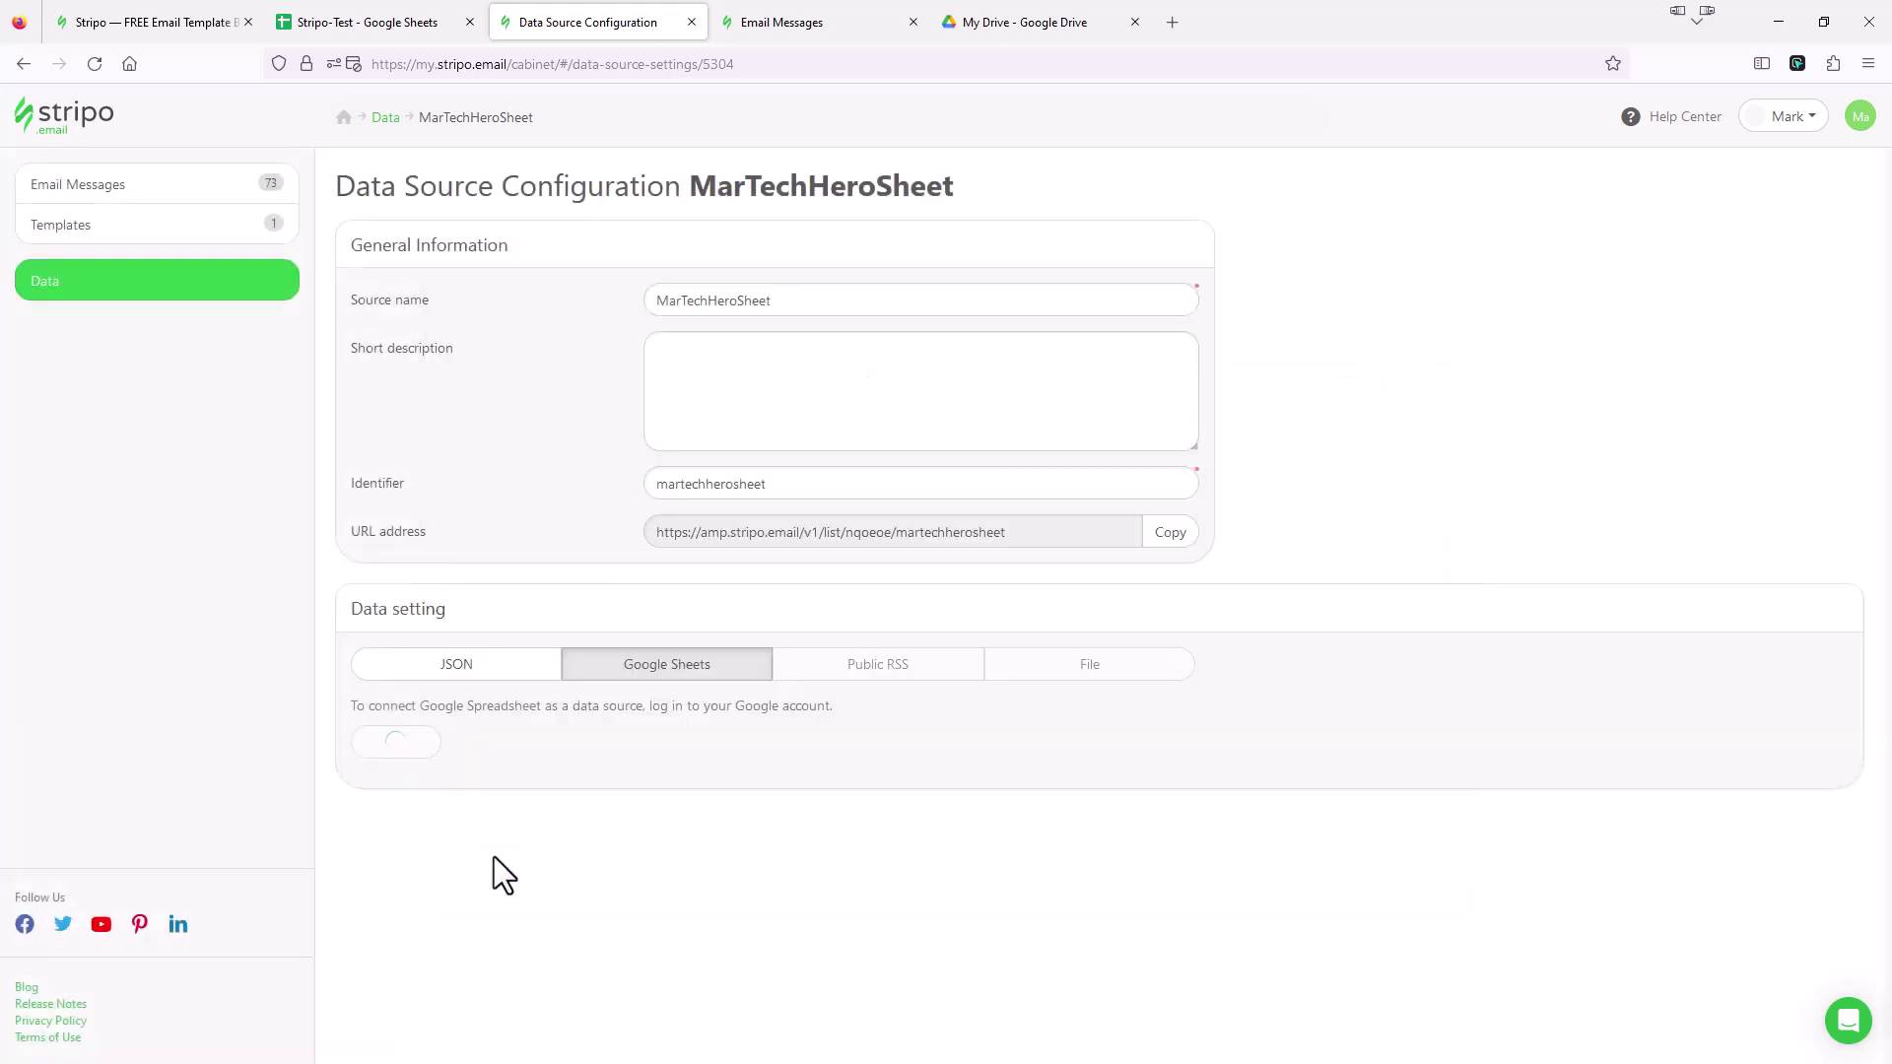
Compare the column mapping with the source sheet and connect the spreadsheet with title, url, imgUrl and text included in the import.
scroll(611, 757, down, 2)
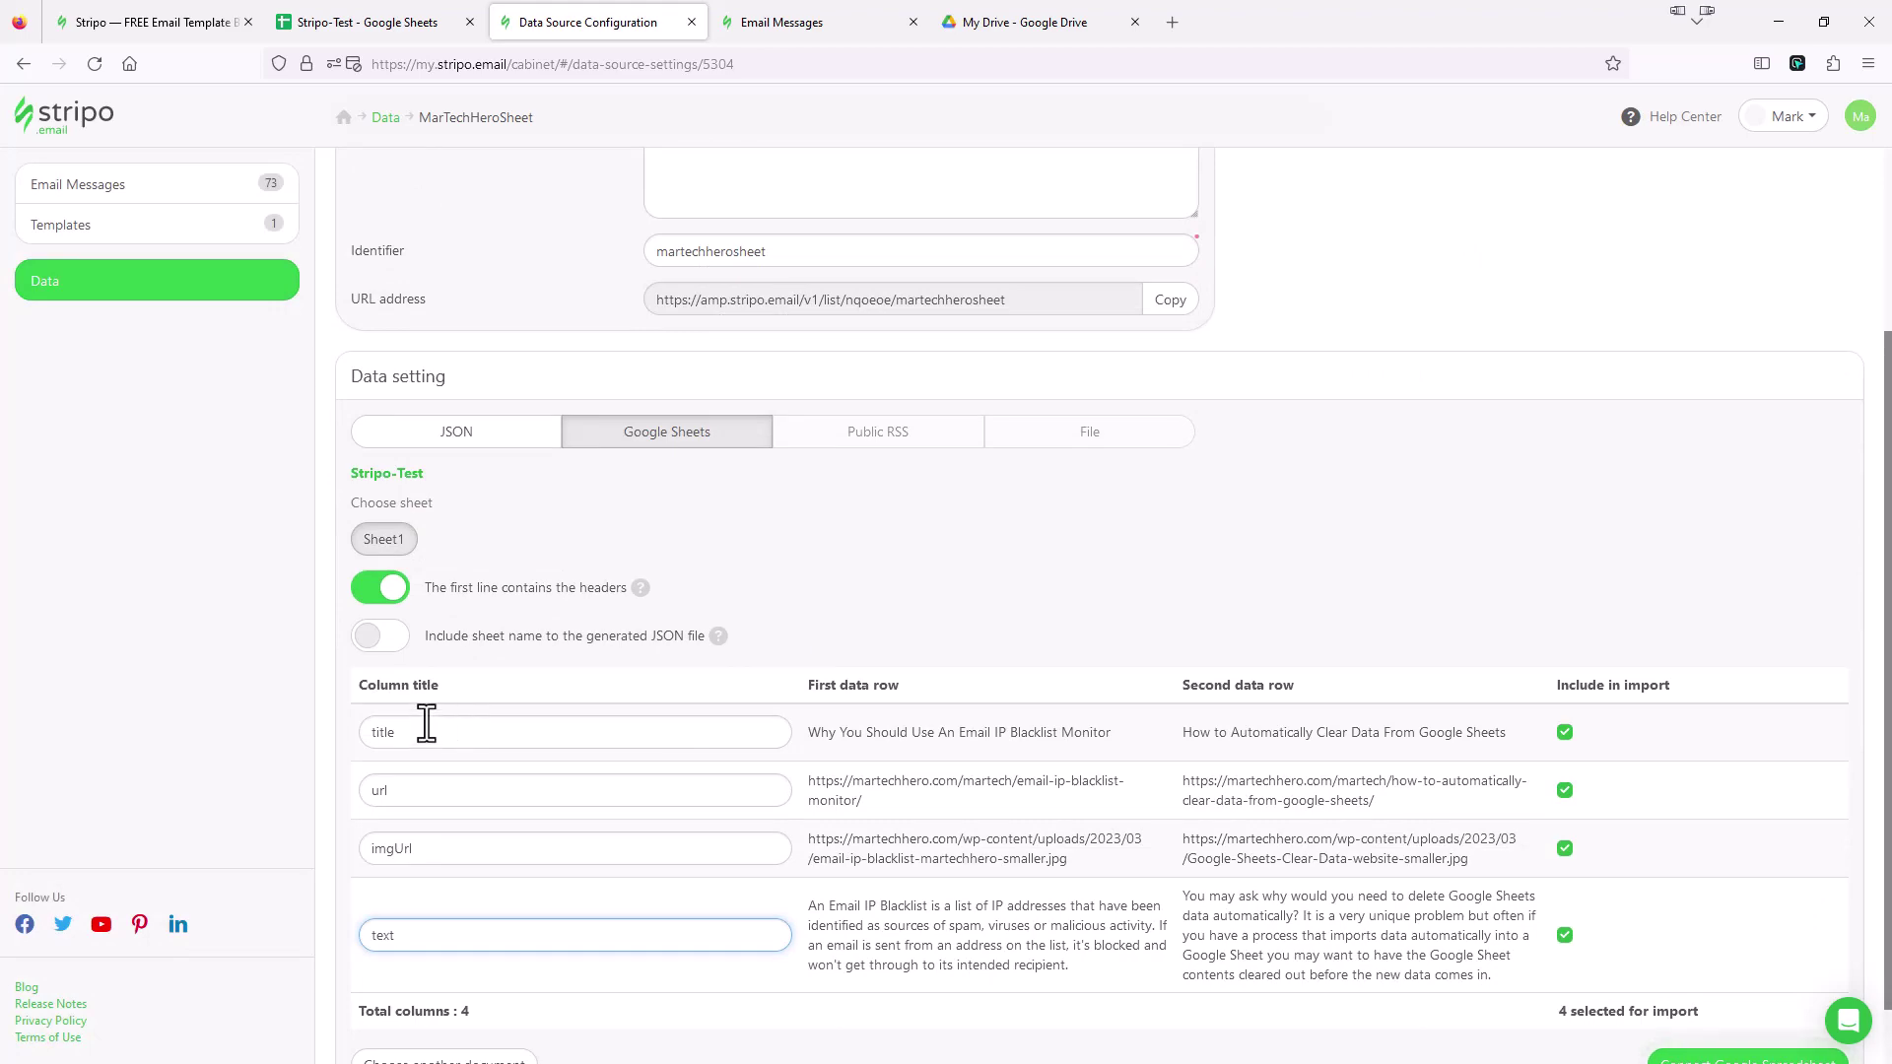
click(382, 20)
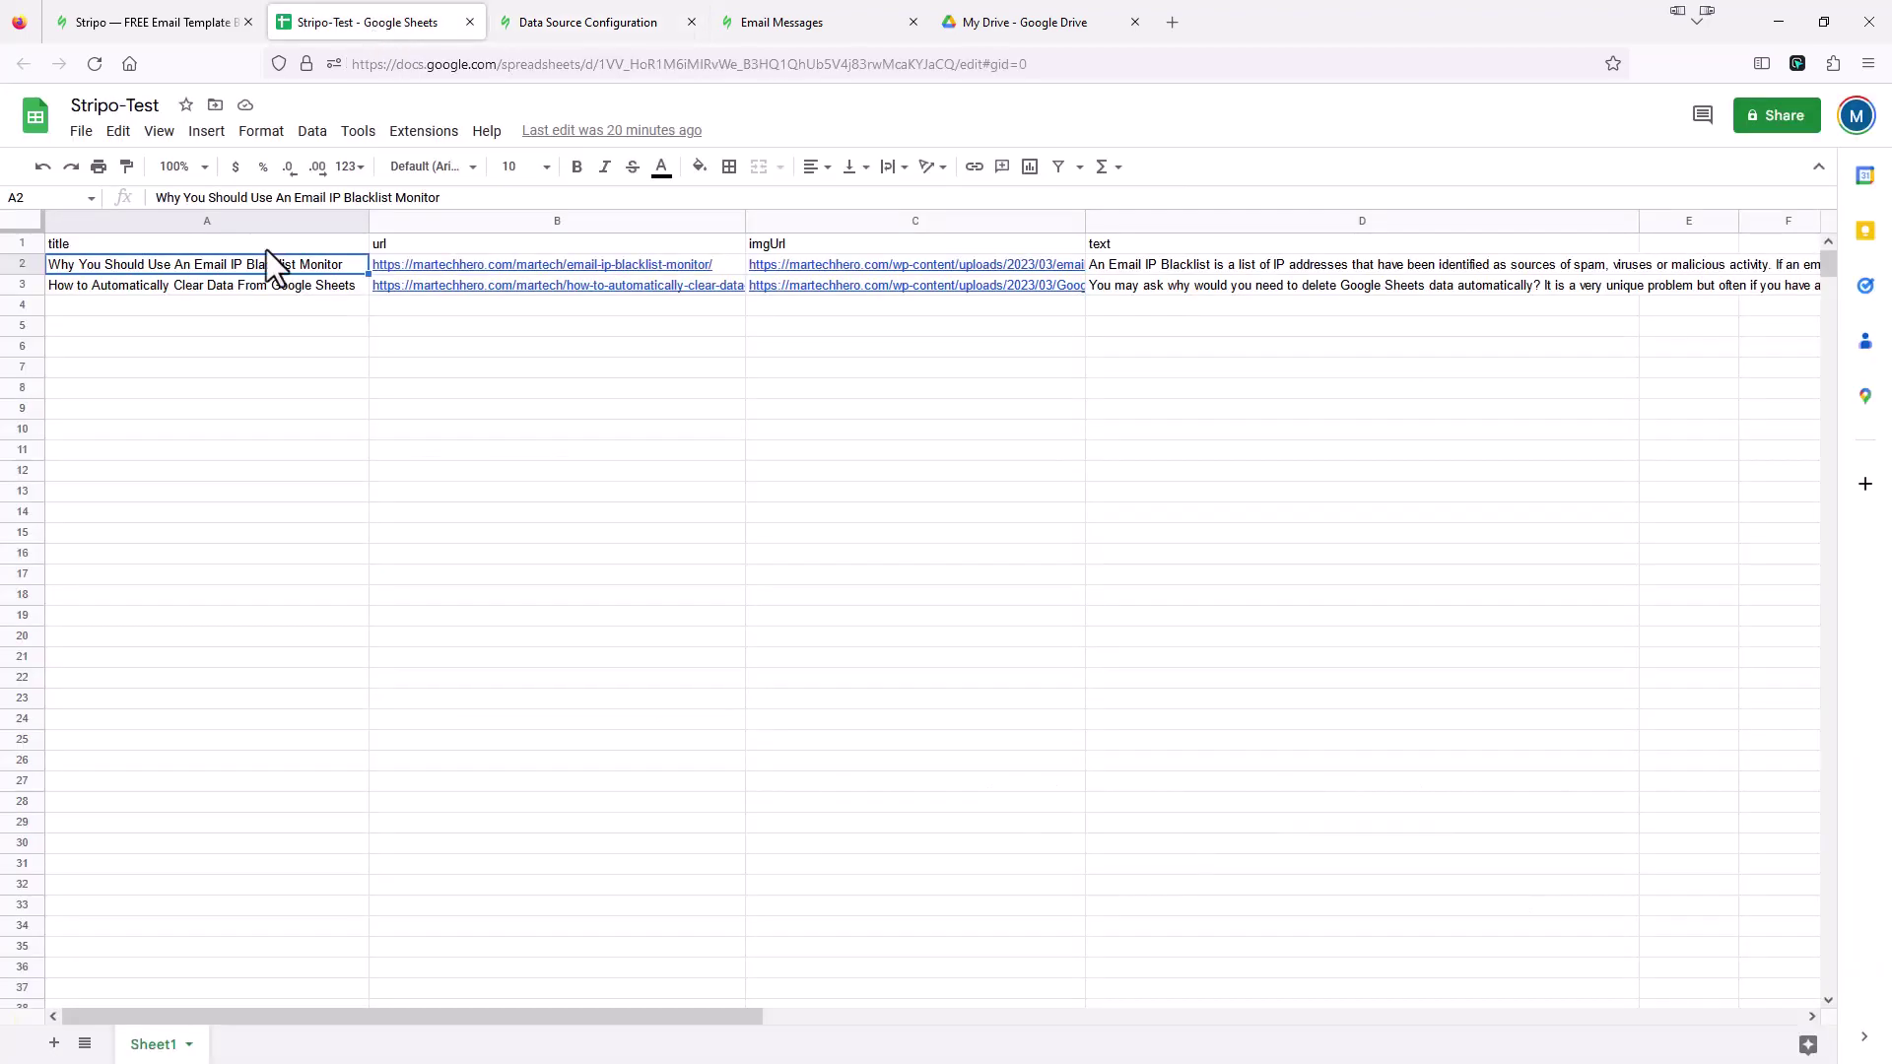
click(587, 20)
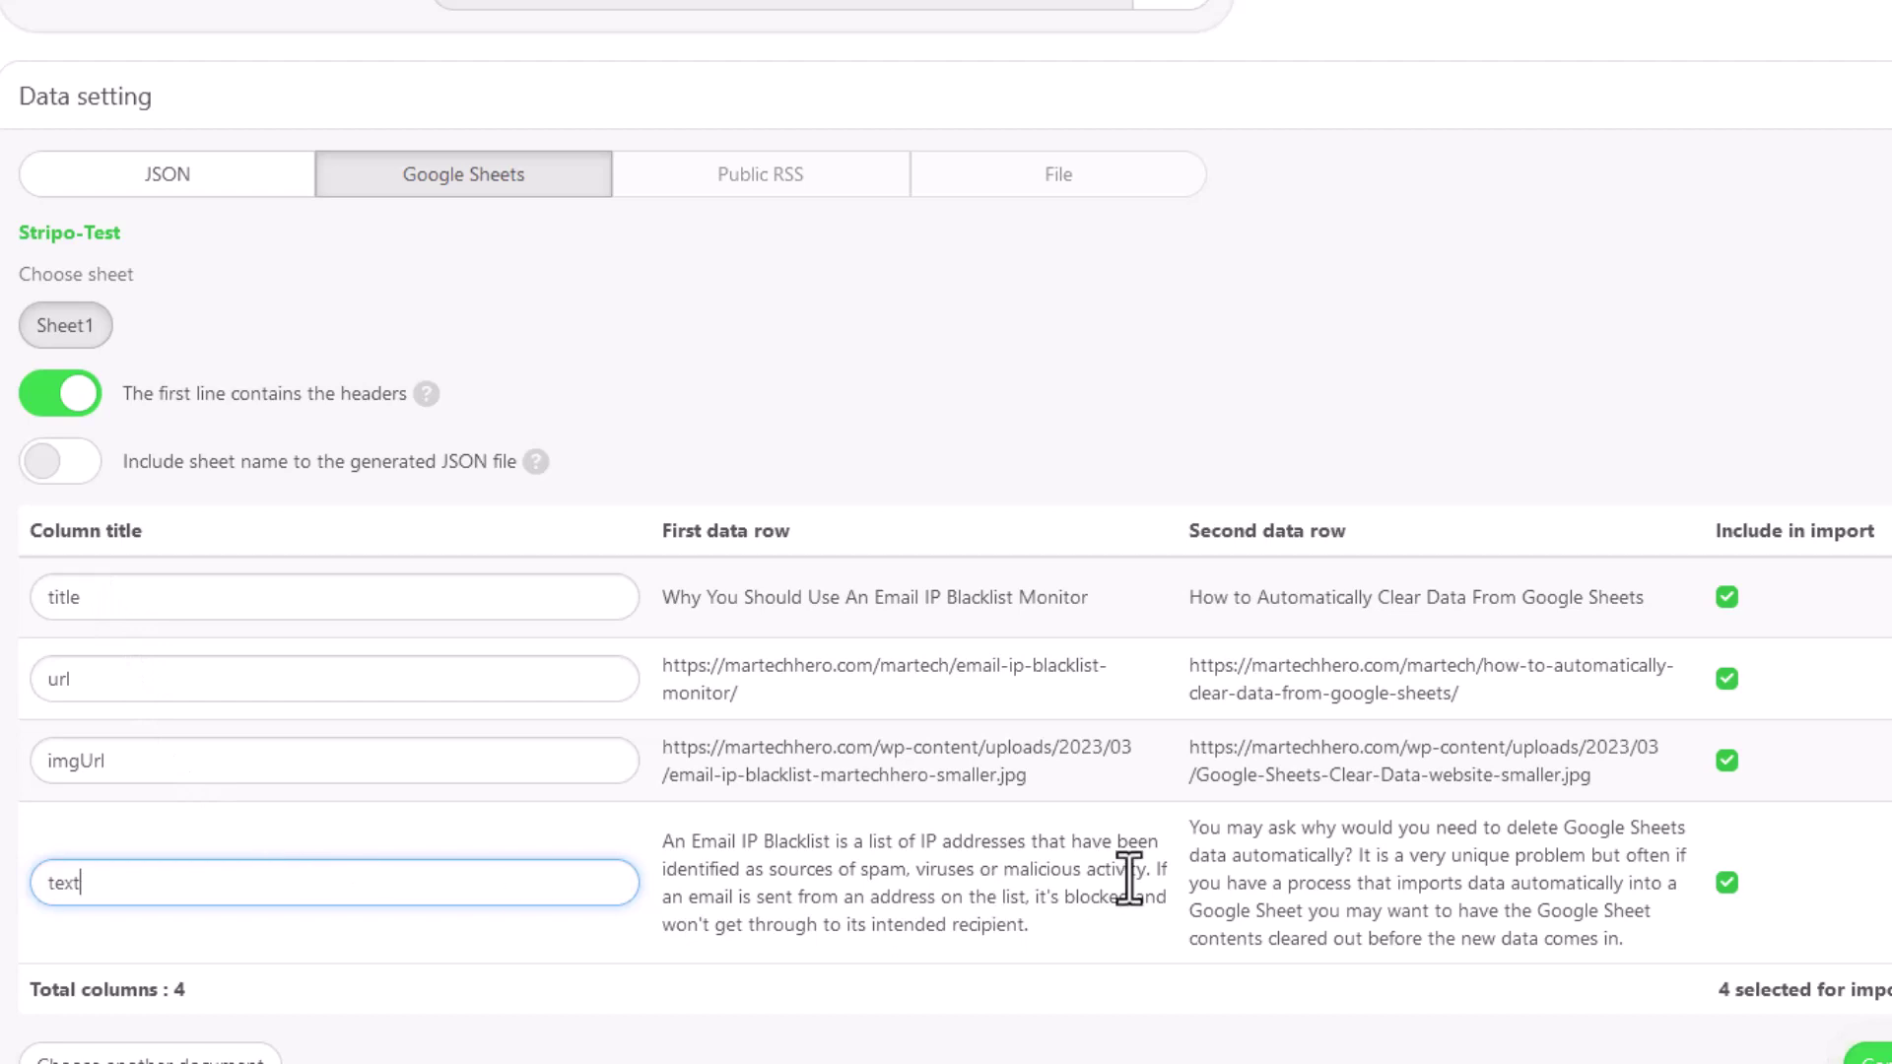
scroll(1048, 611, down, 1)
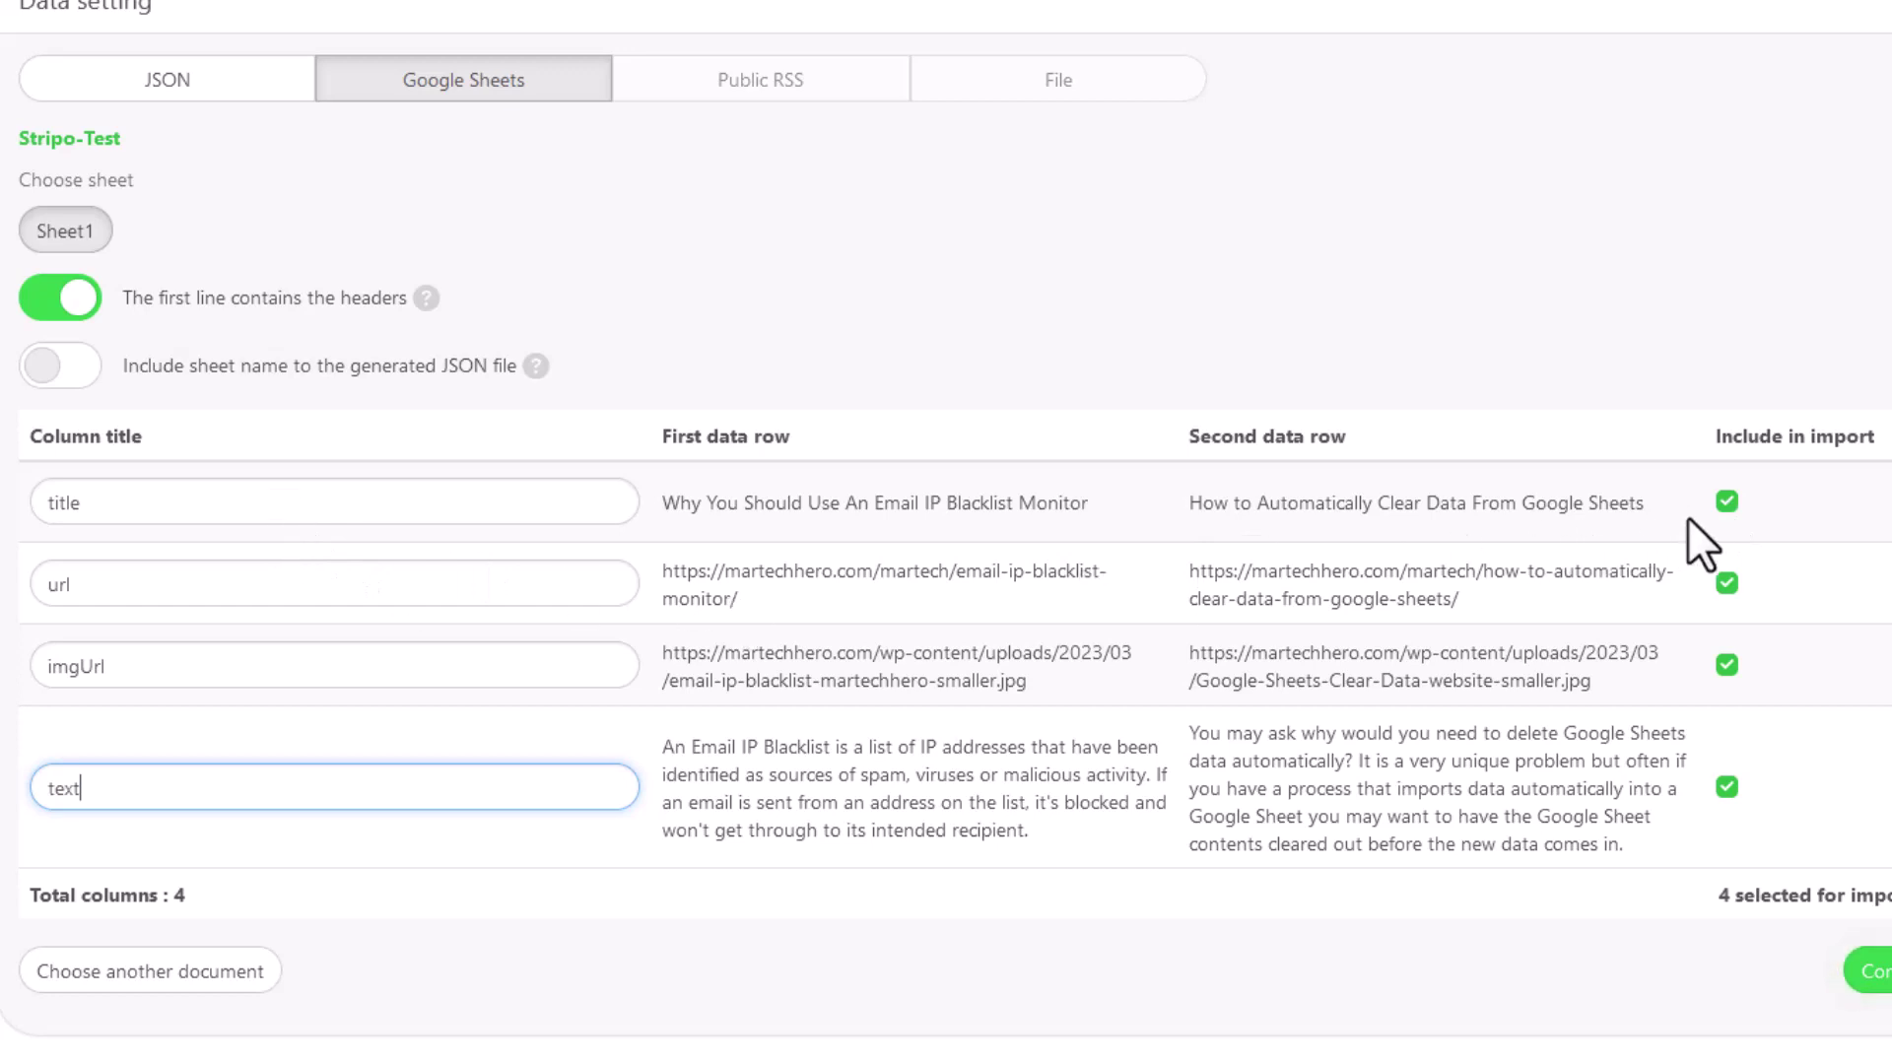
click(1730, 502)
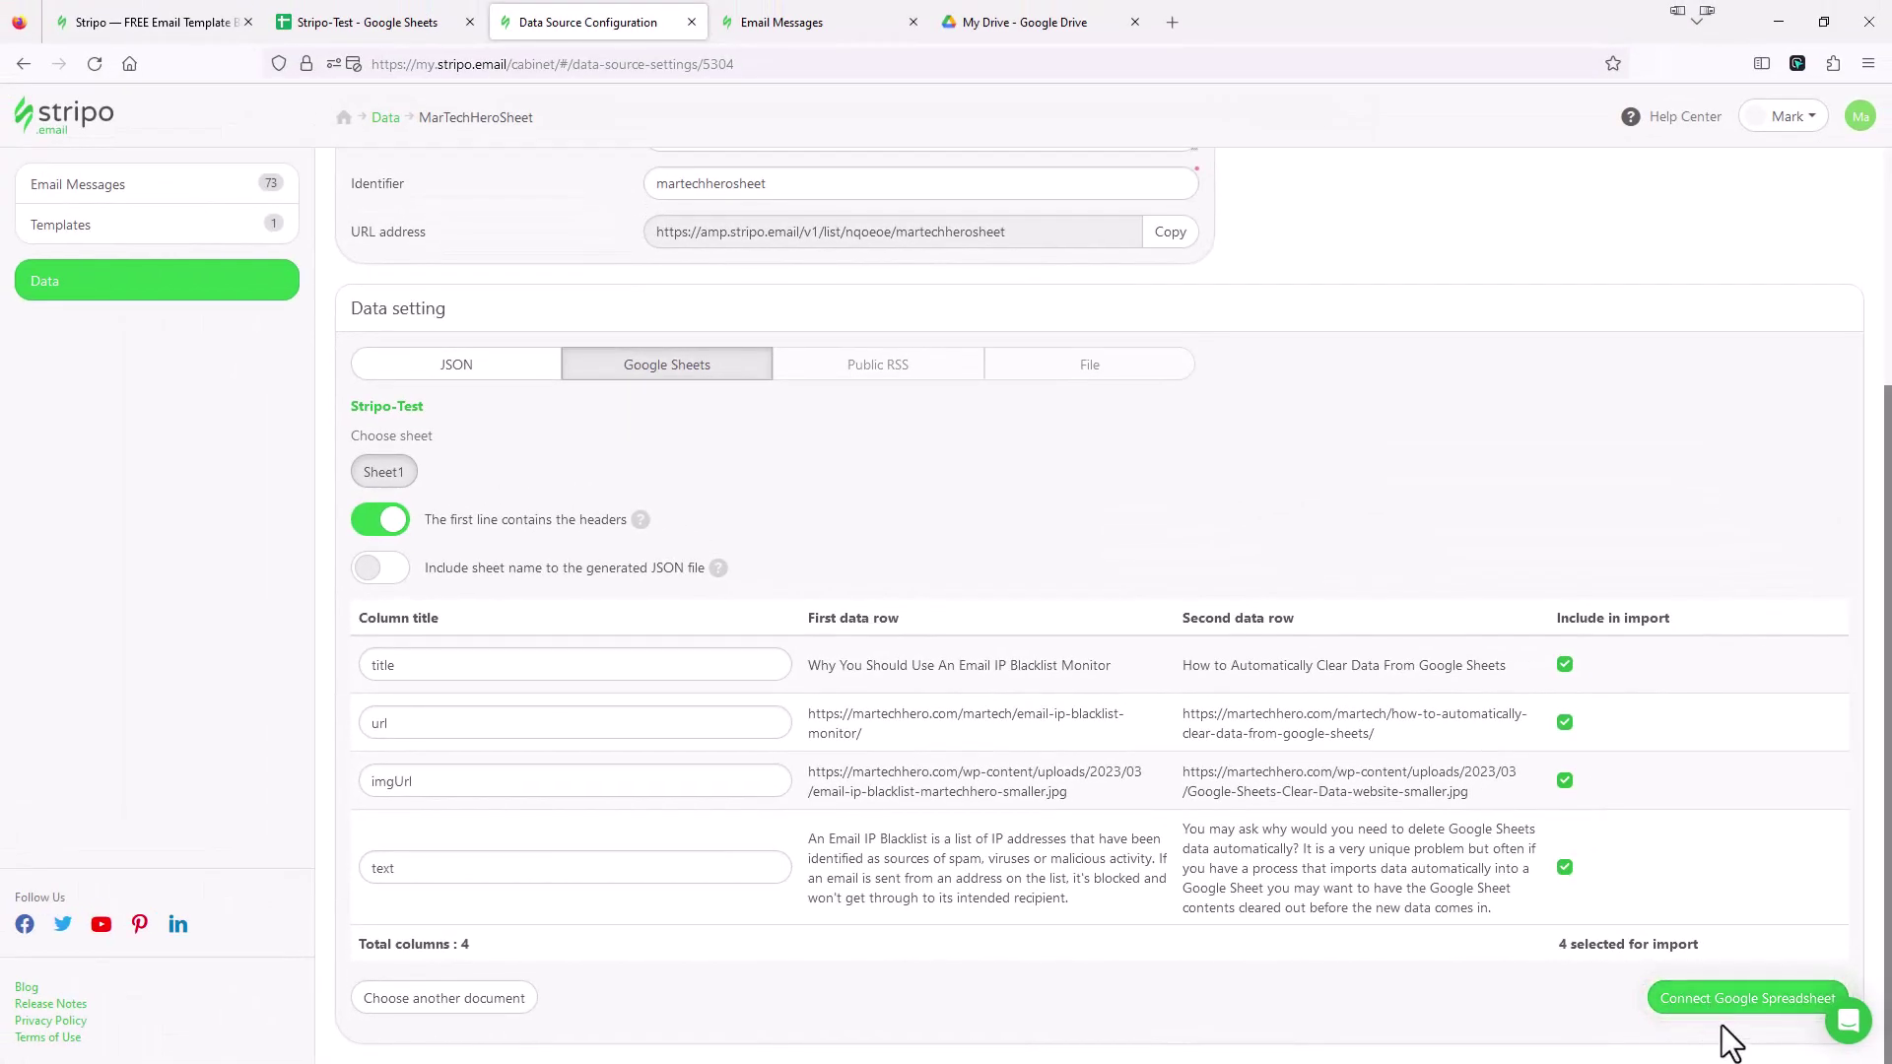
click(1719, 1007)
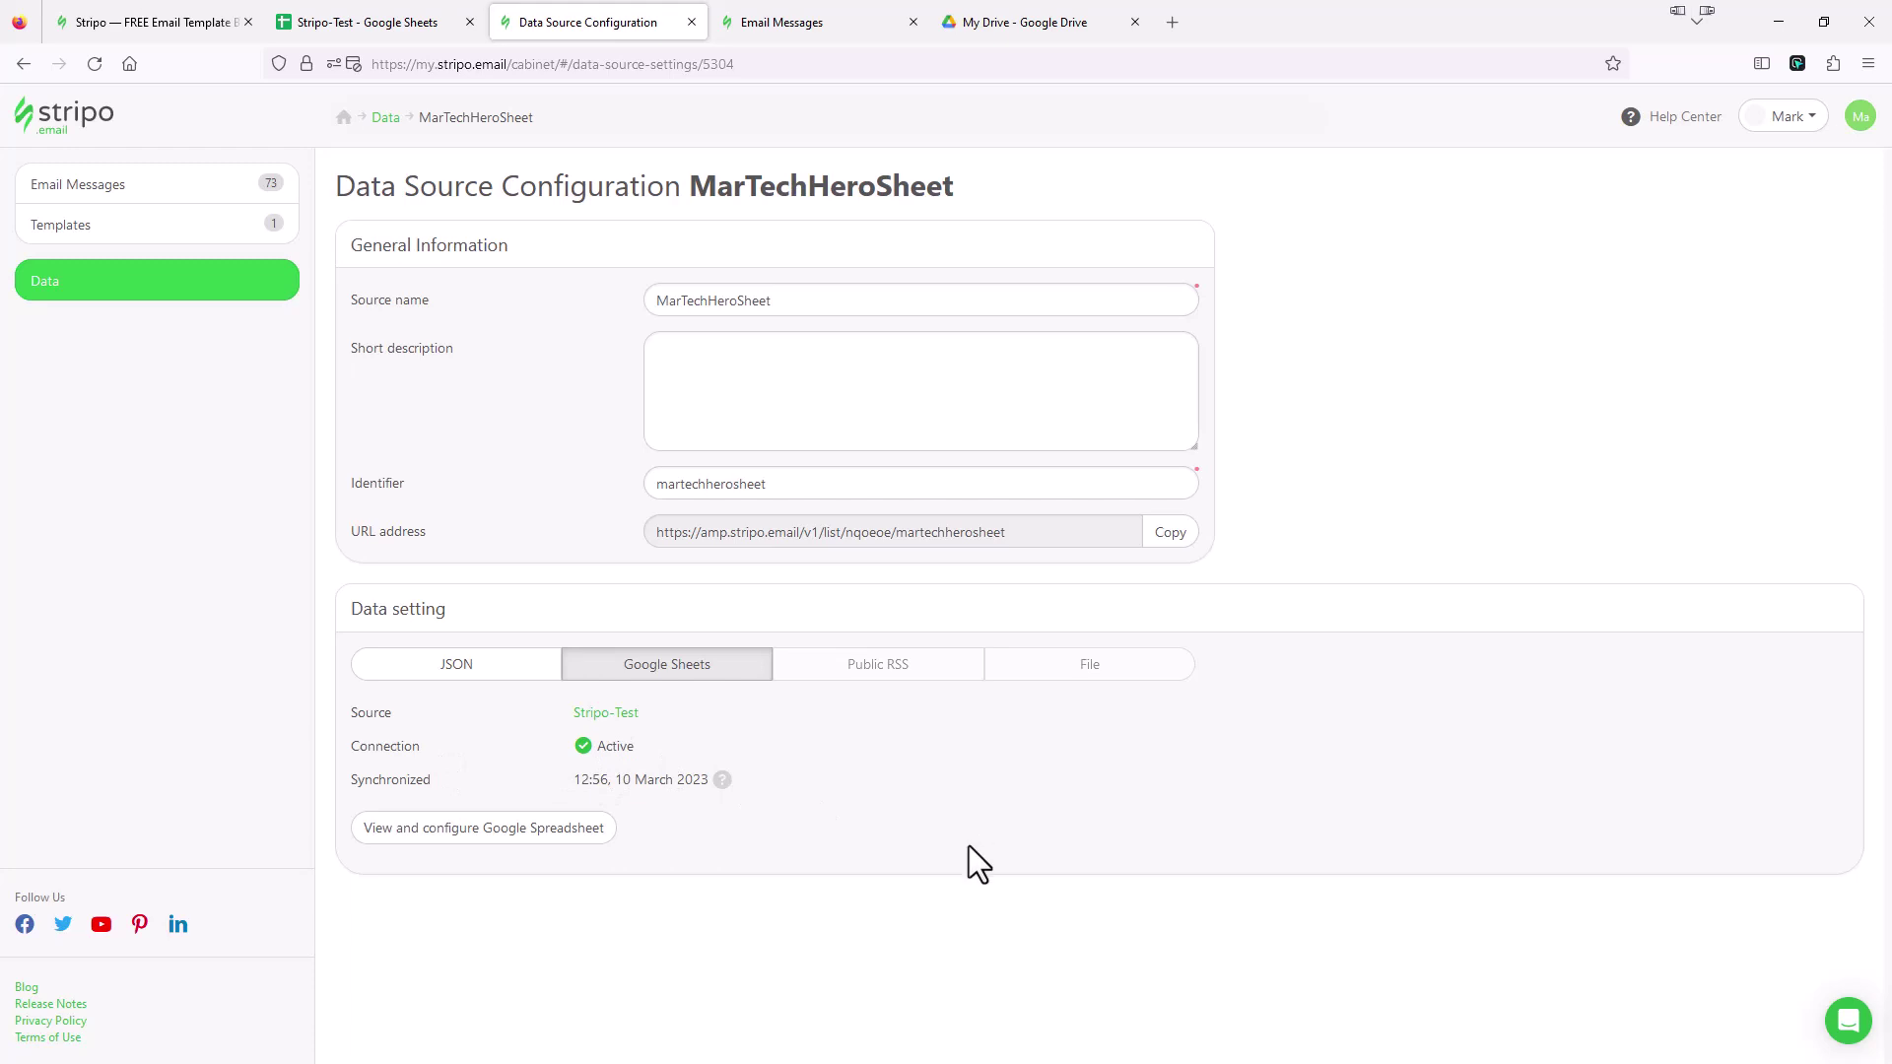
Create a new email message from the Empty Template in the basic templates.
click(781, 28)
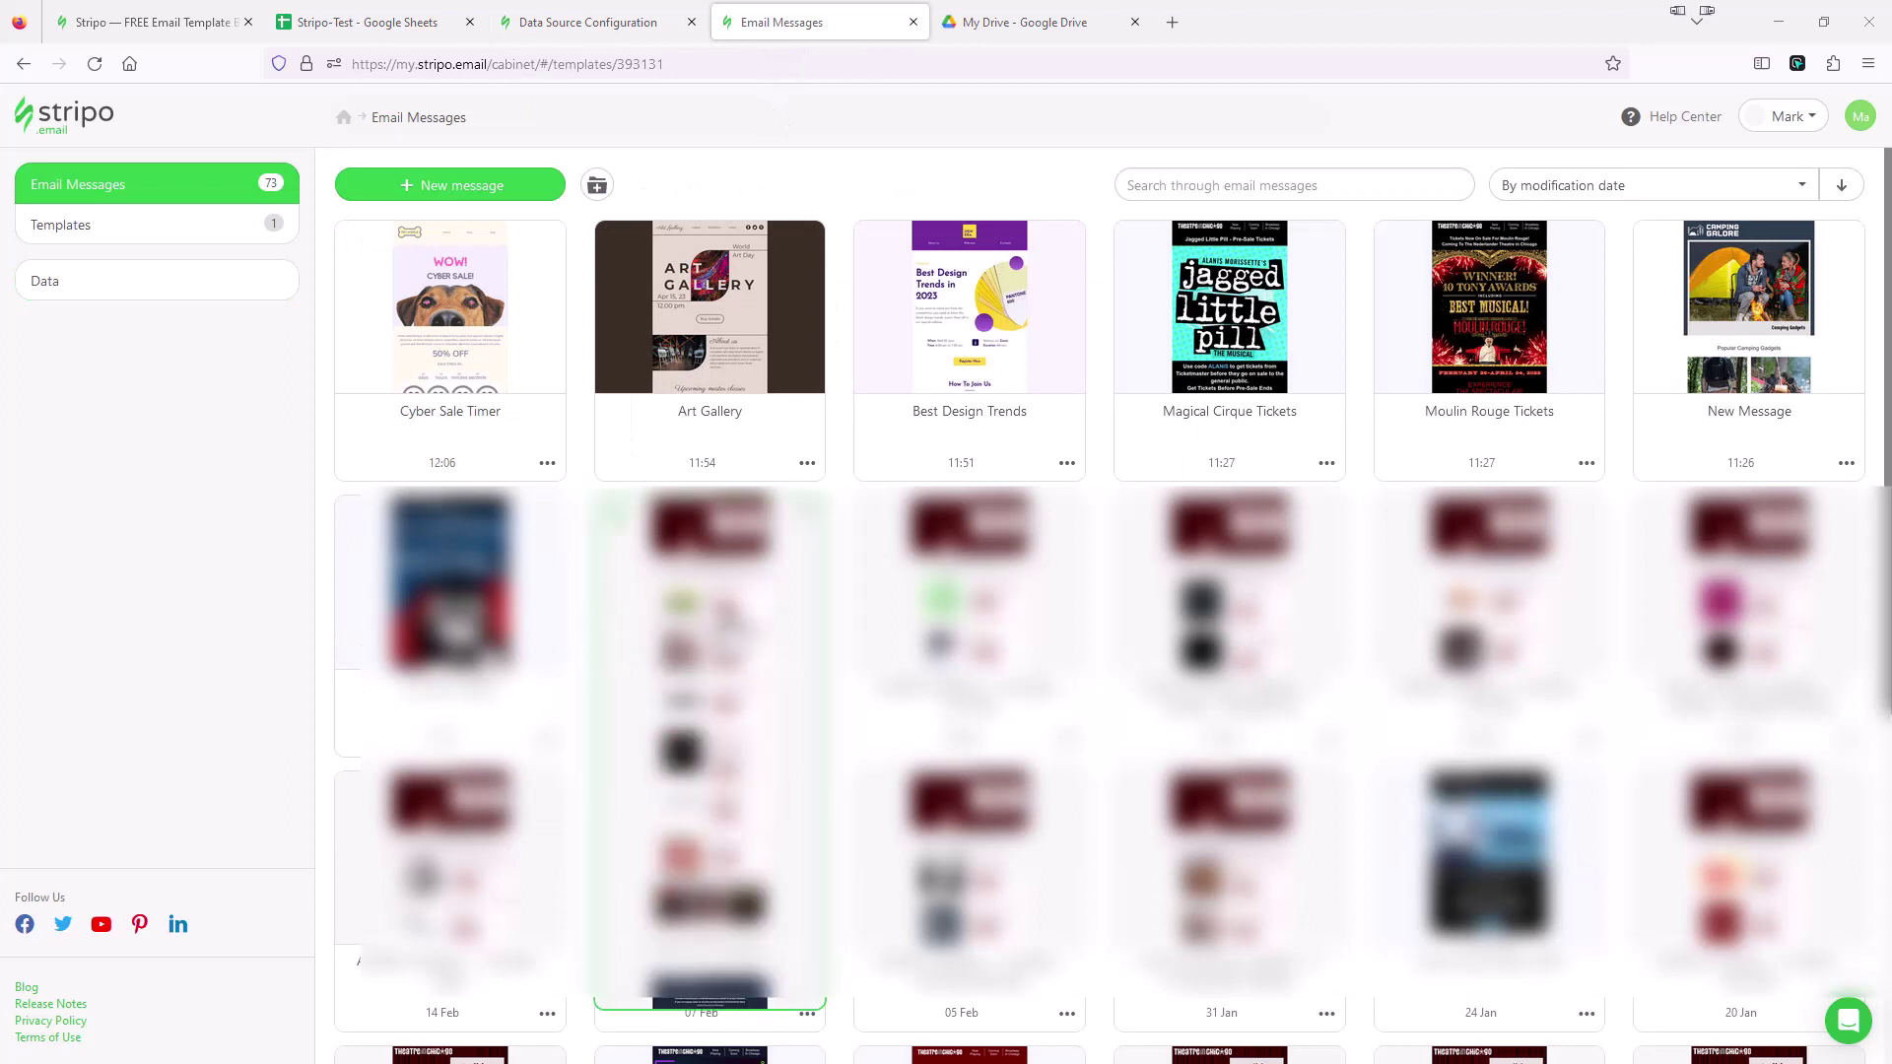
click(500, 187)
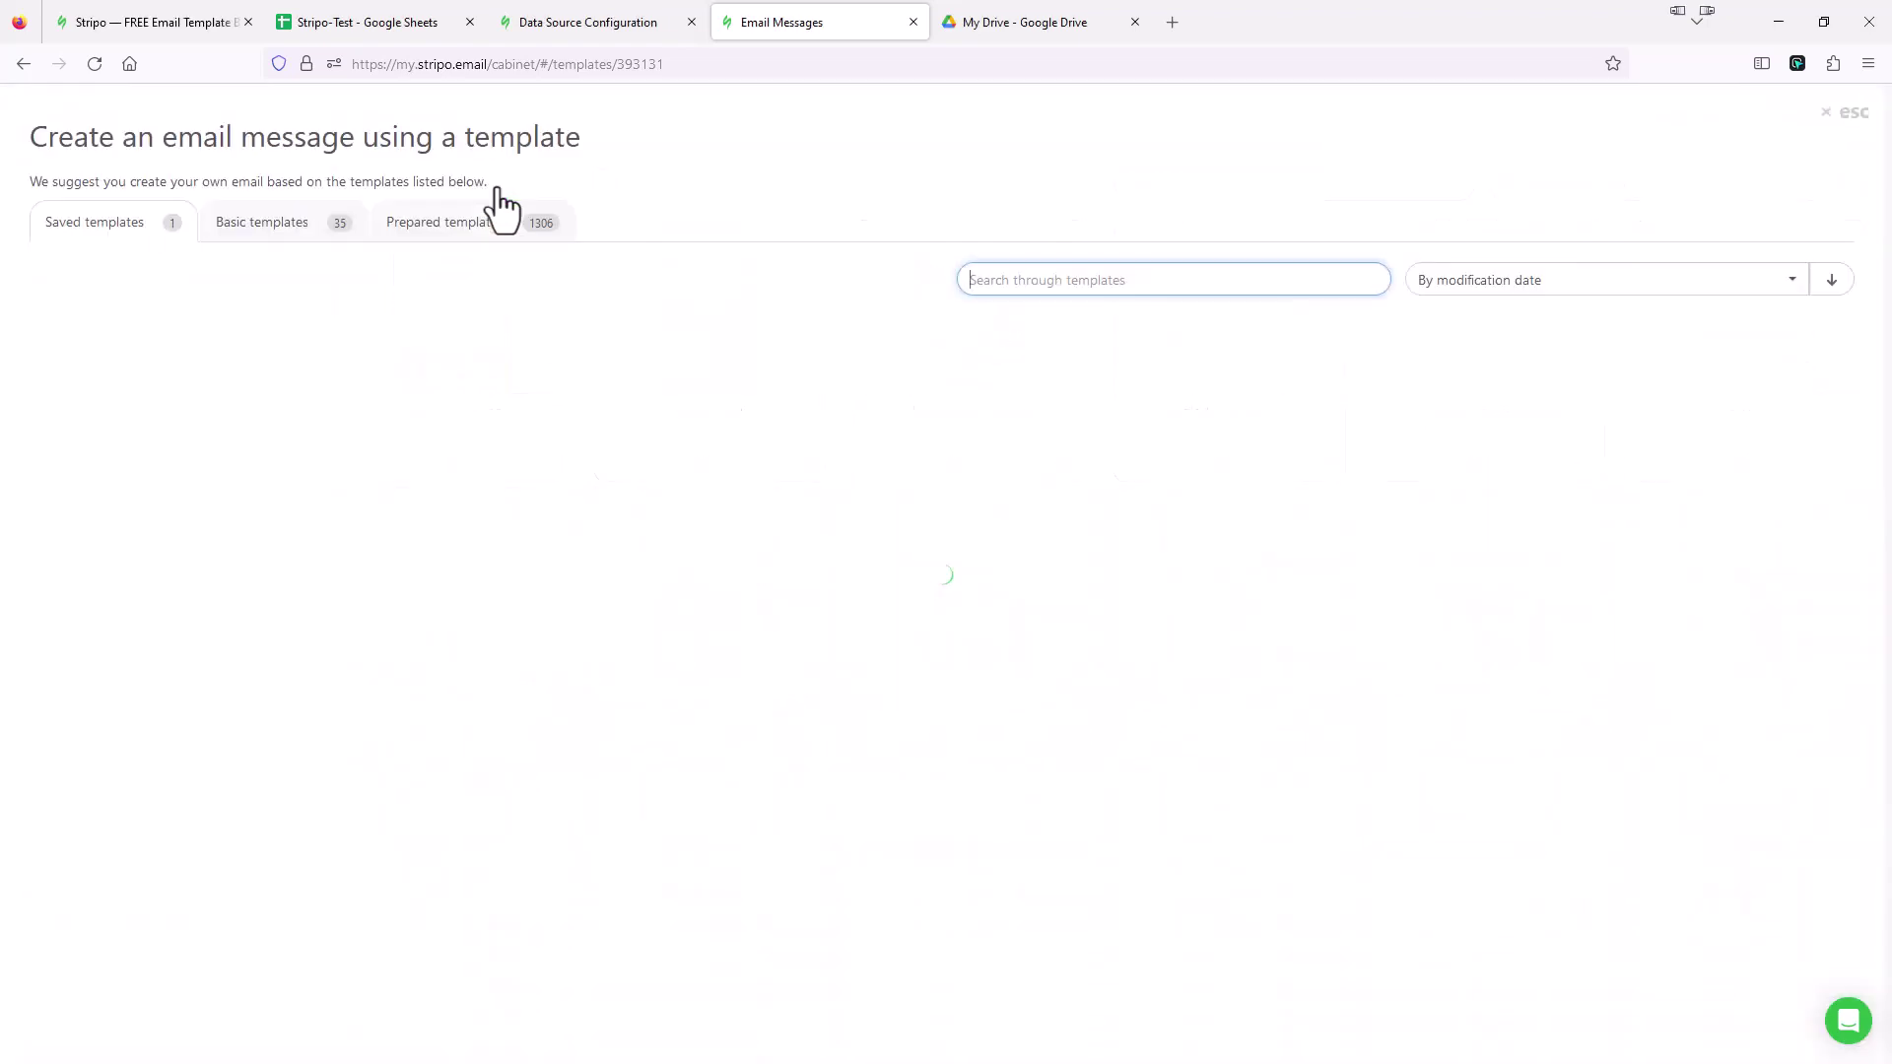
click(258, 257)
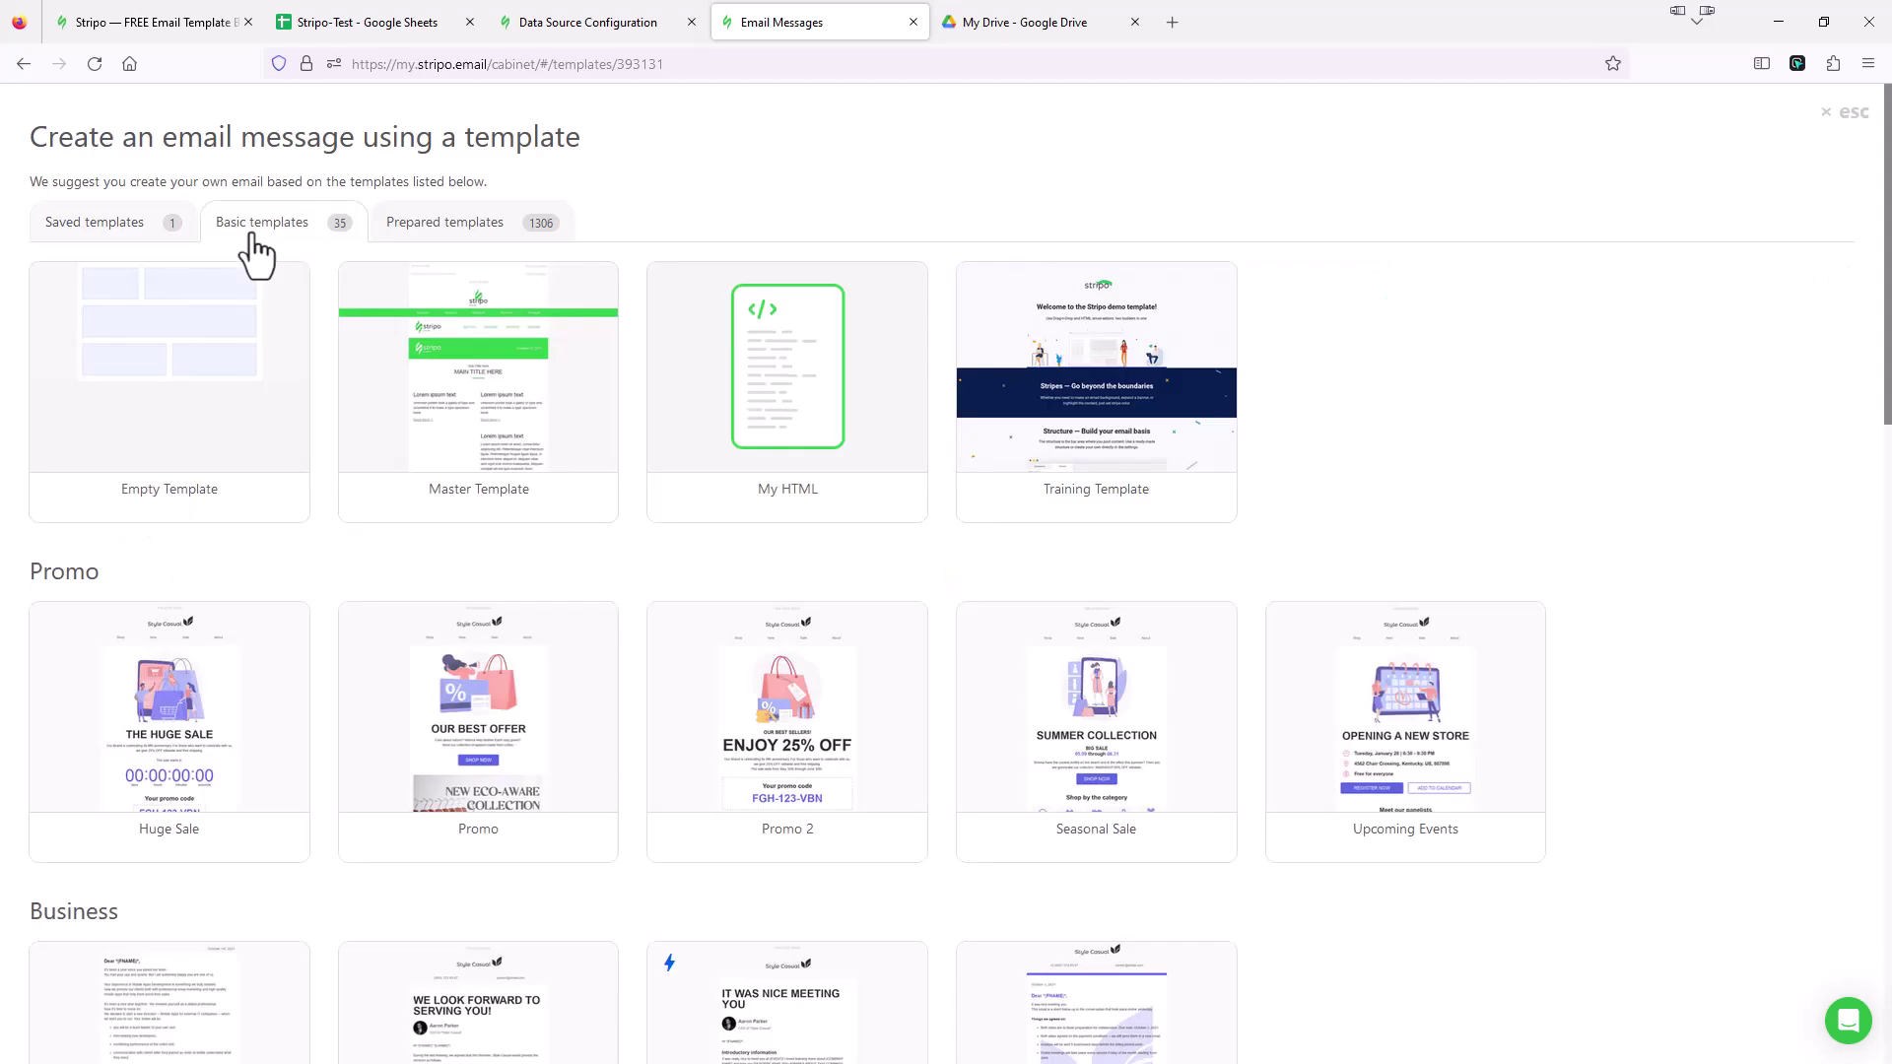
click(234, 402)
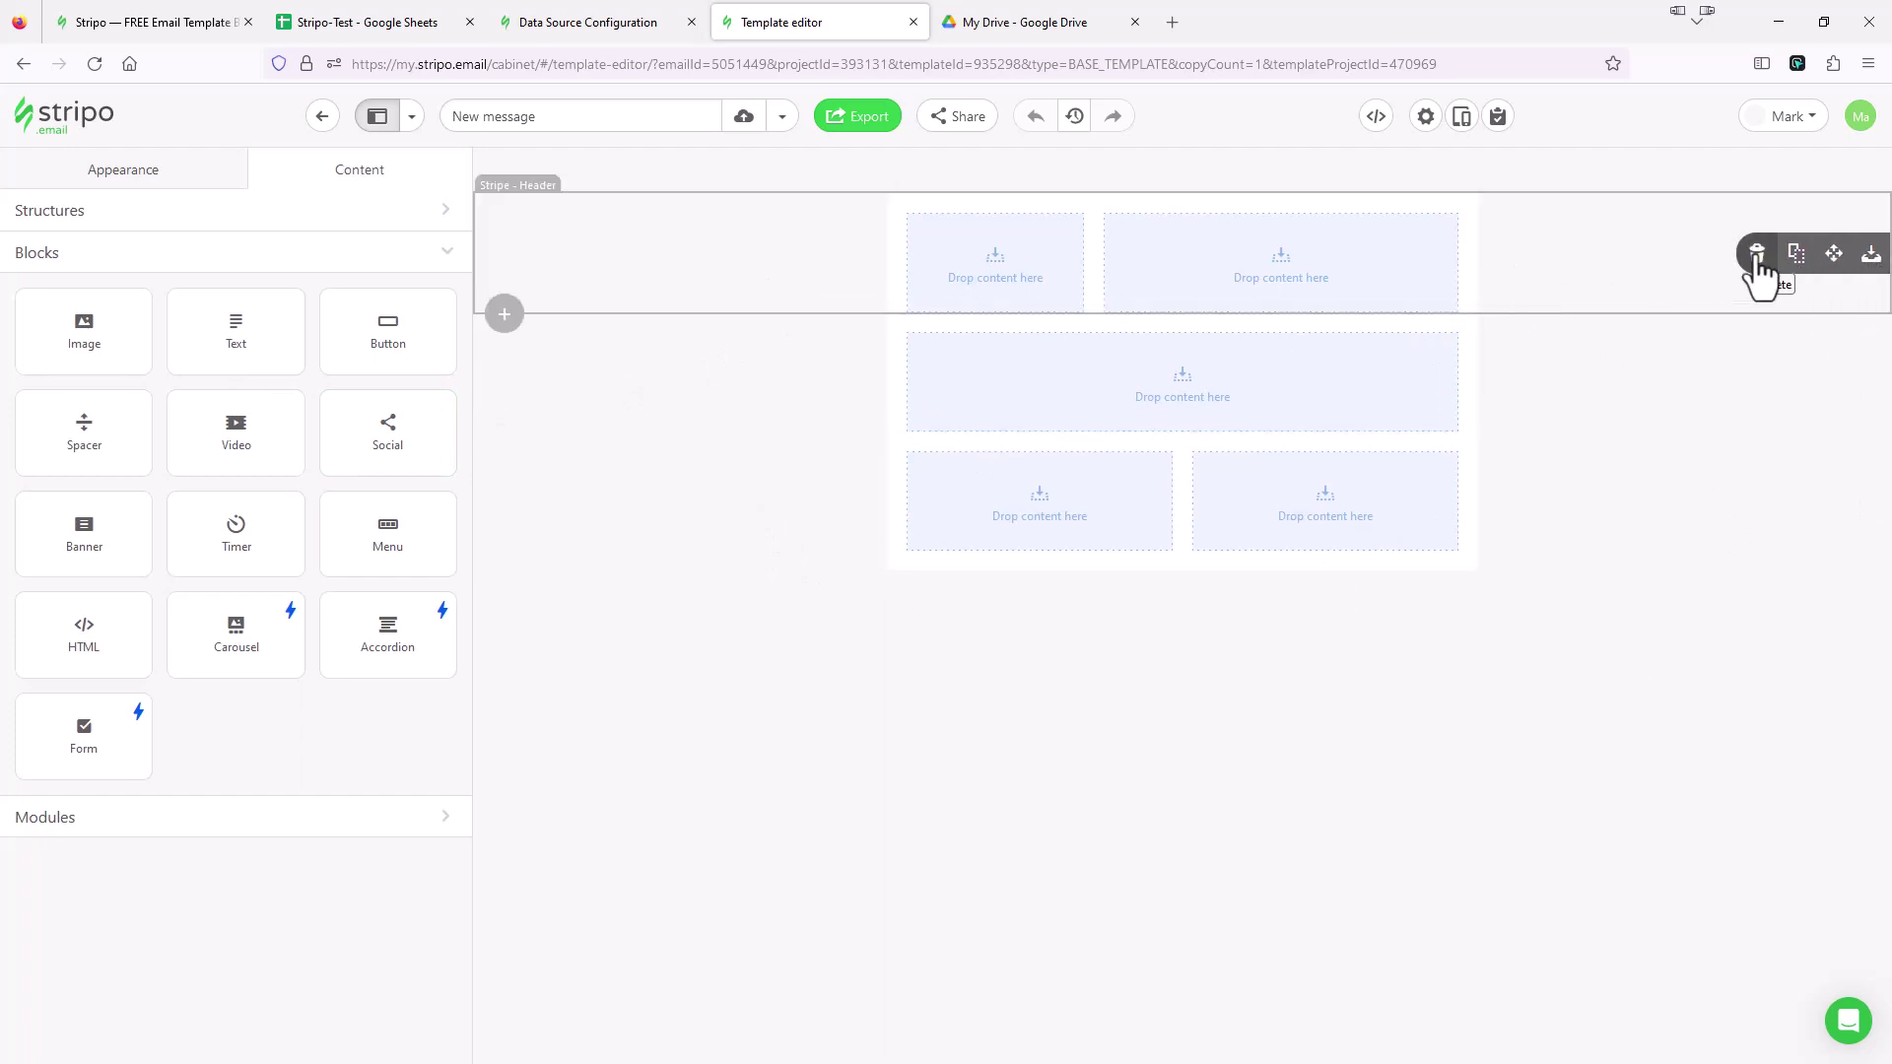
Delete the header and footer stripes from the email, keeping only the single-column content stripe.
click(1756, 260)
mouse_move(1862, 410)
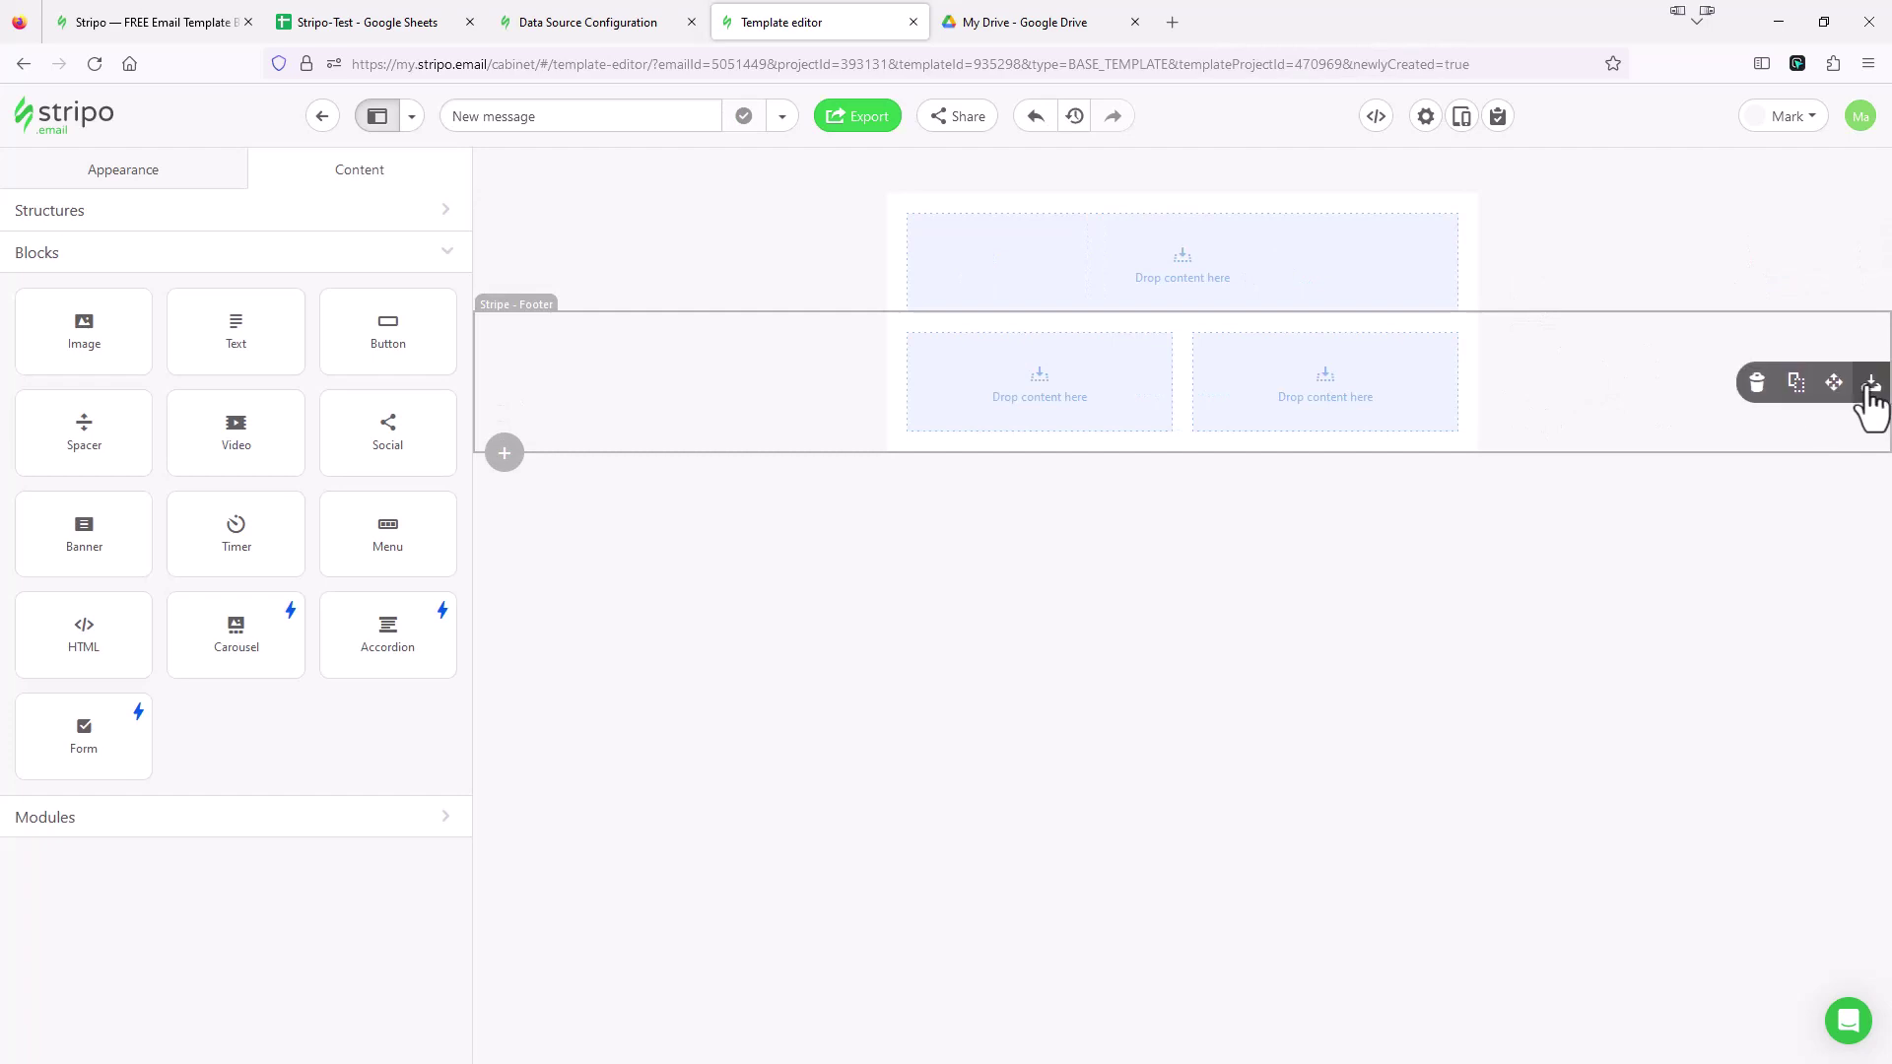
click(1757, 384)
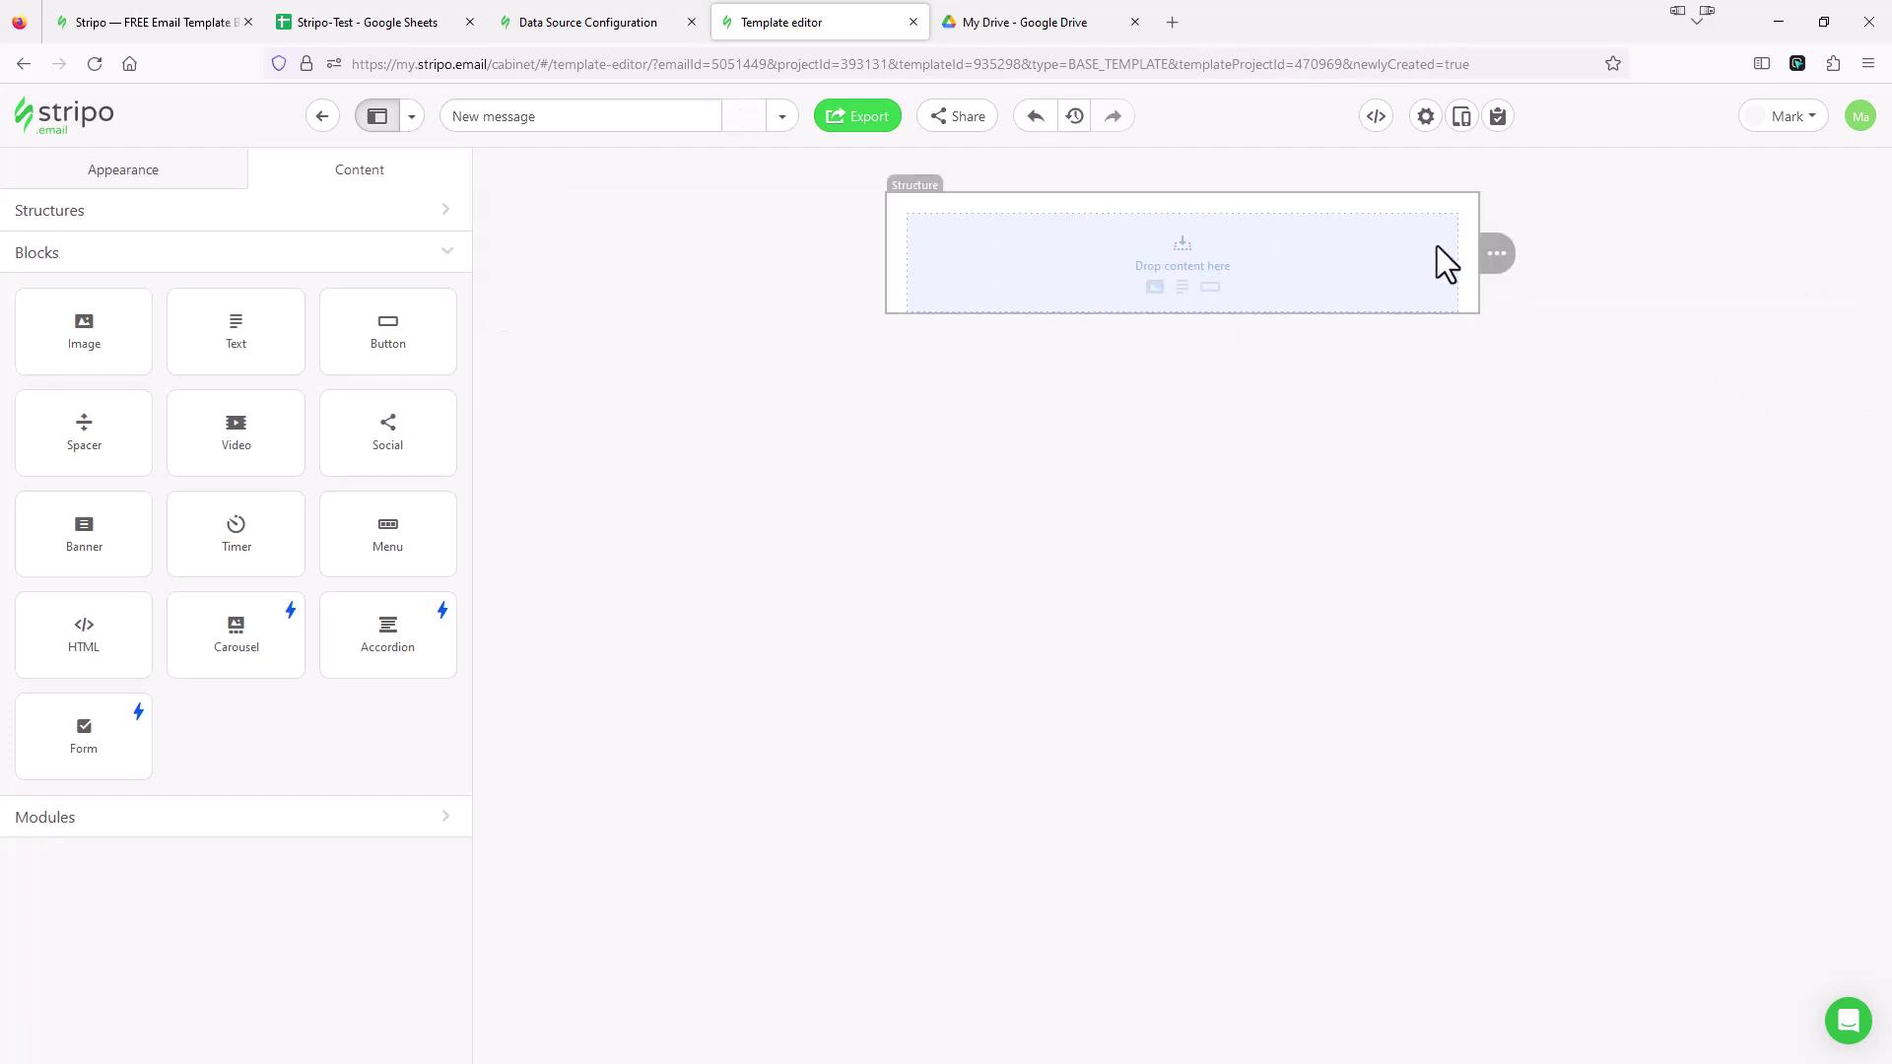
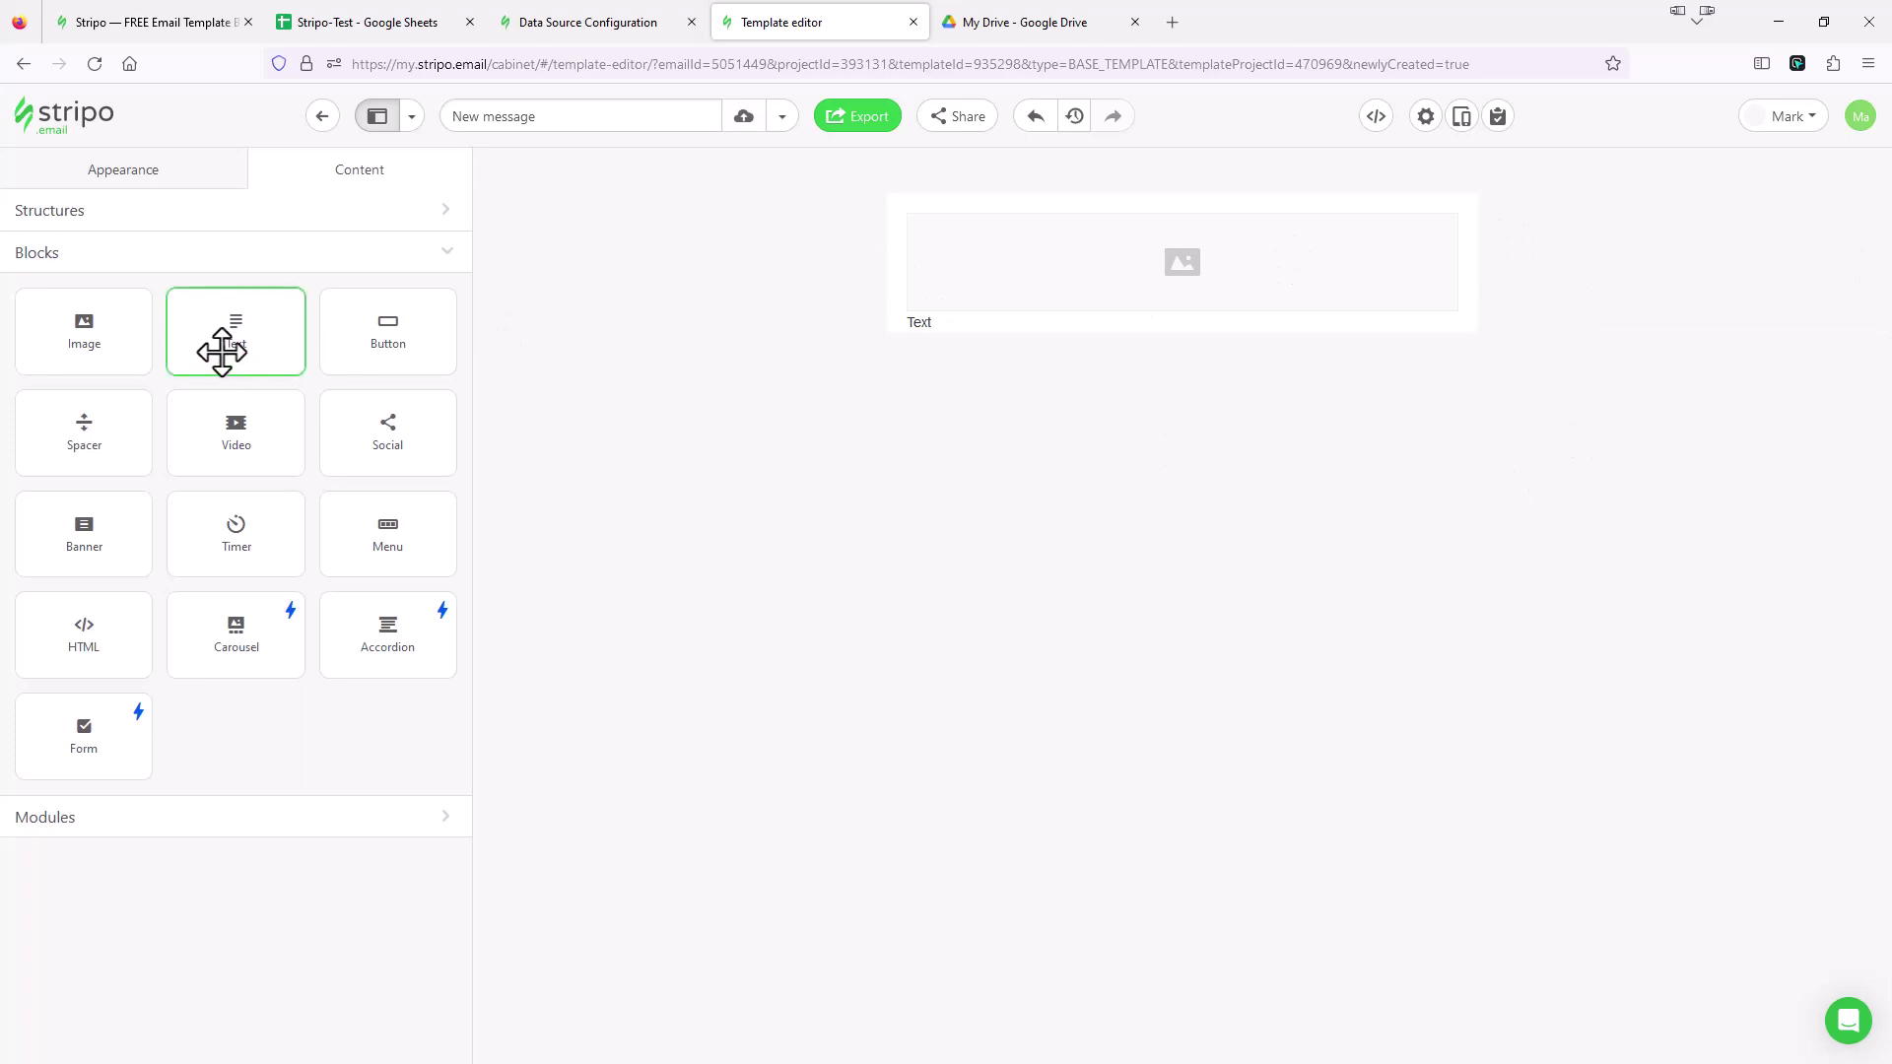
Add a second text block, a button and a spacer in that order below the first text block.
drag(227, 338, 942, 335)
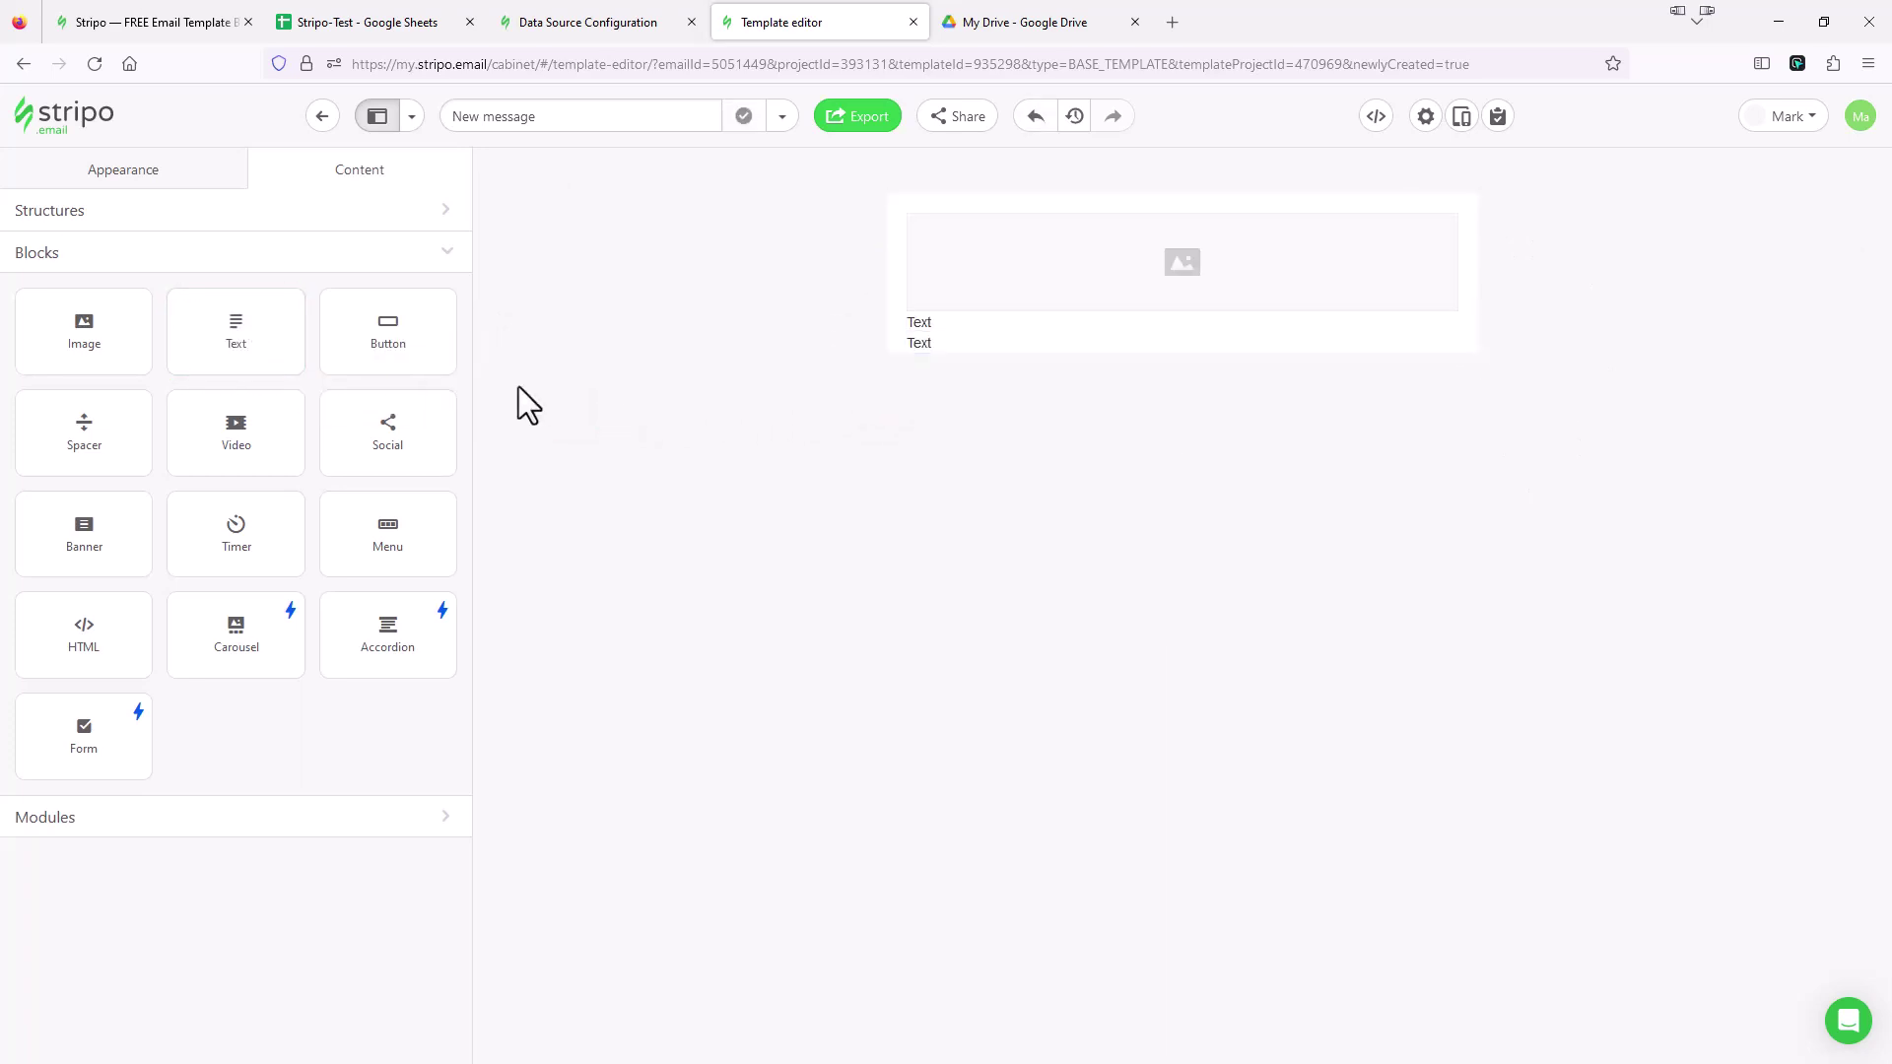
drag(397, 330, 997, 354)
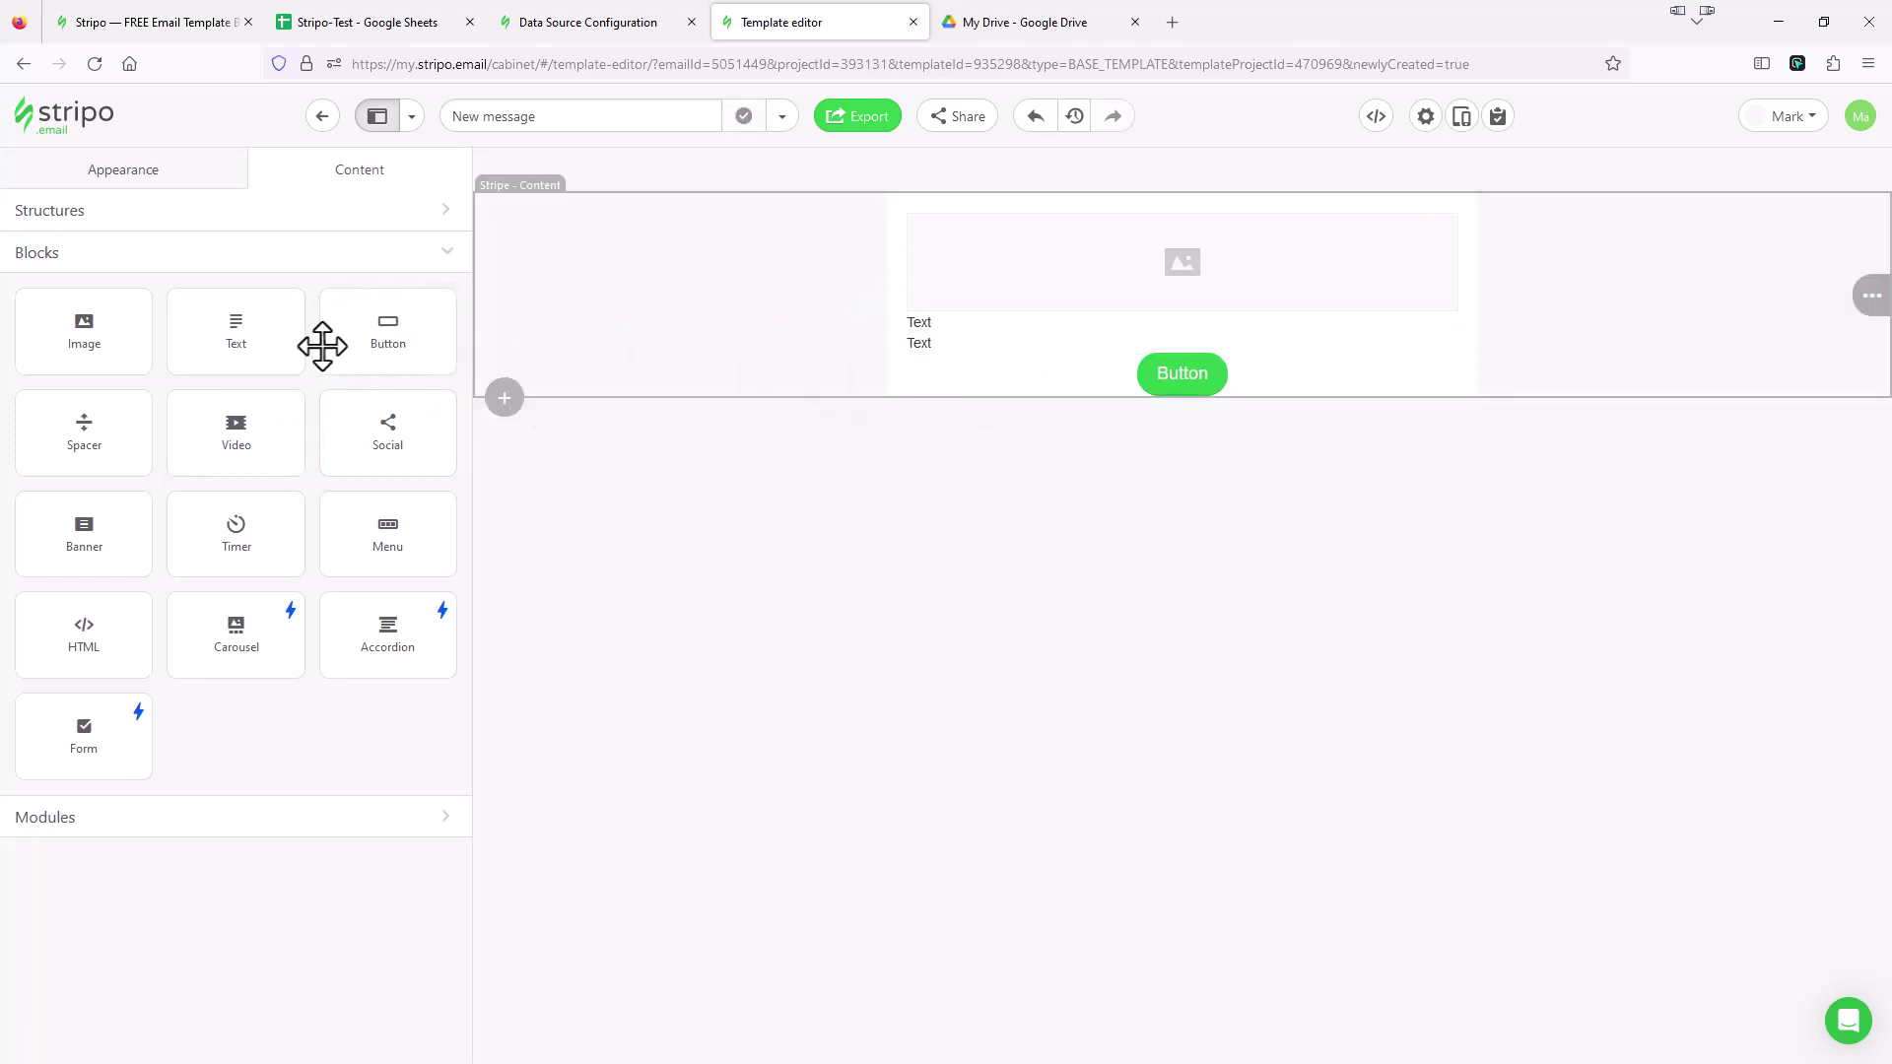
drag(89, 430, 1126, 396)
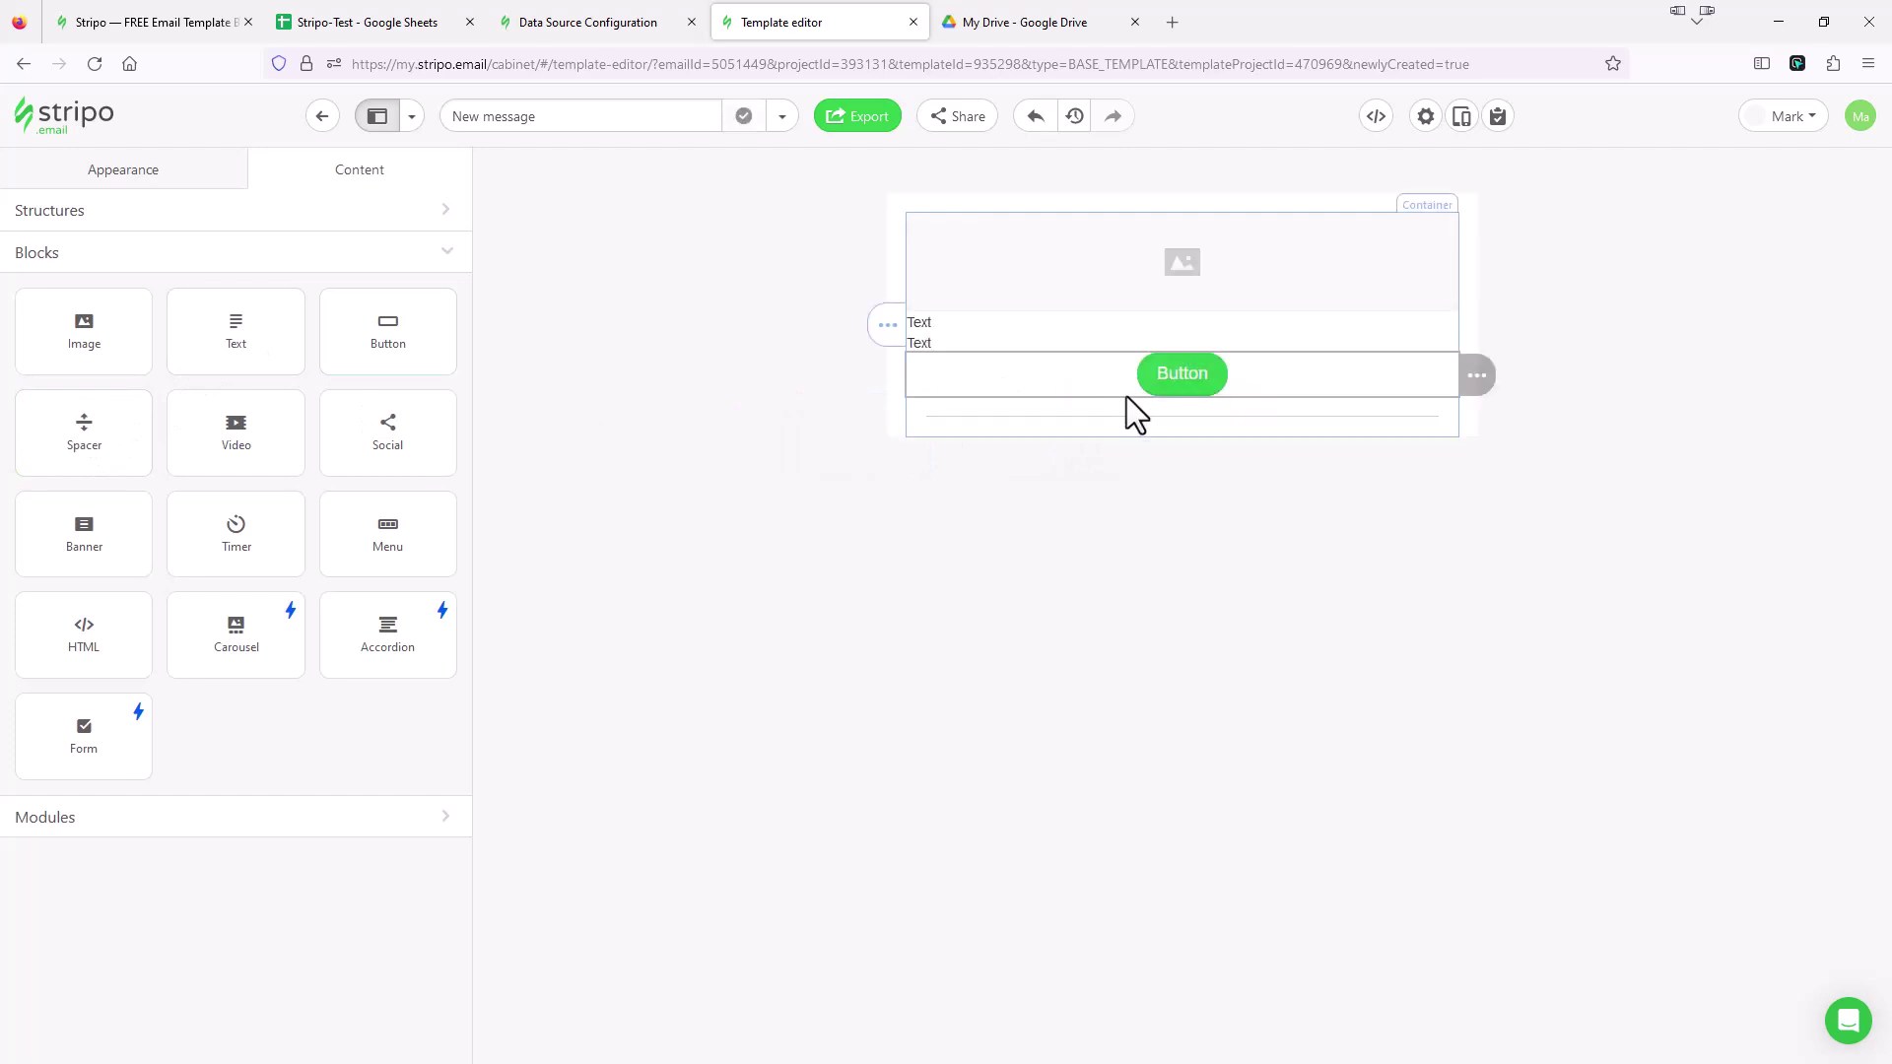
Upload Sample-Image.jpg from the Stripo-Video folder into the email's empty image block.
click(1119, 268)
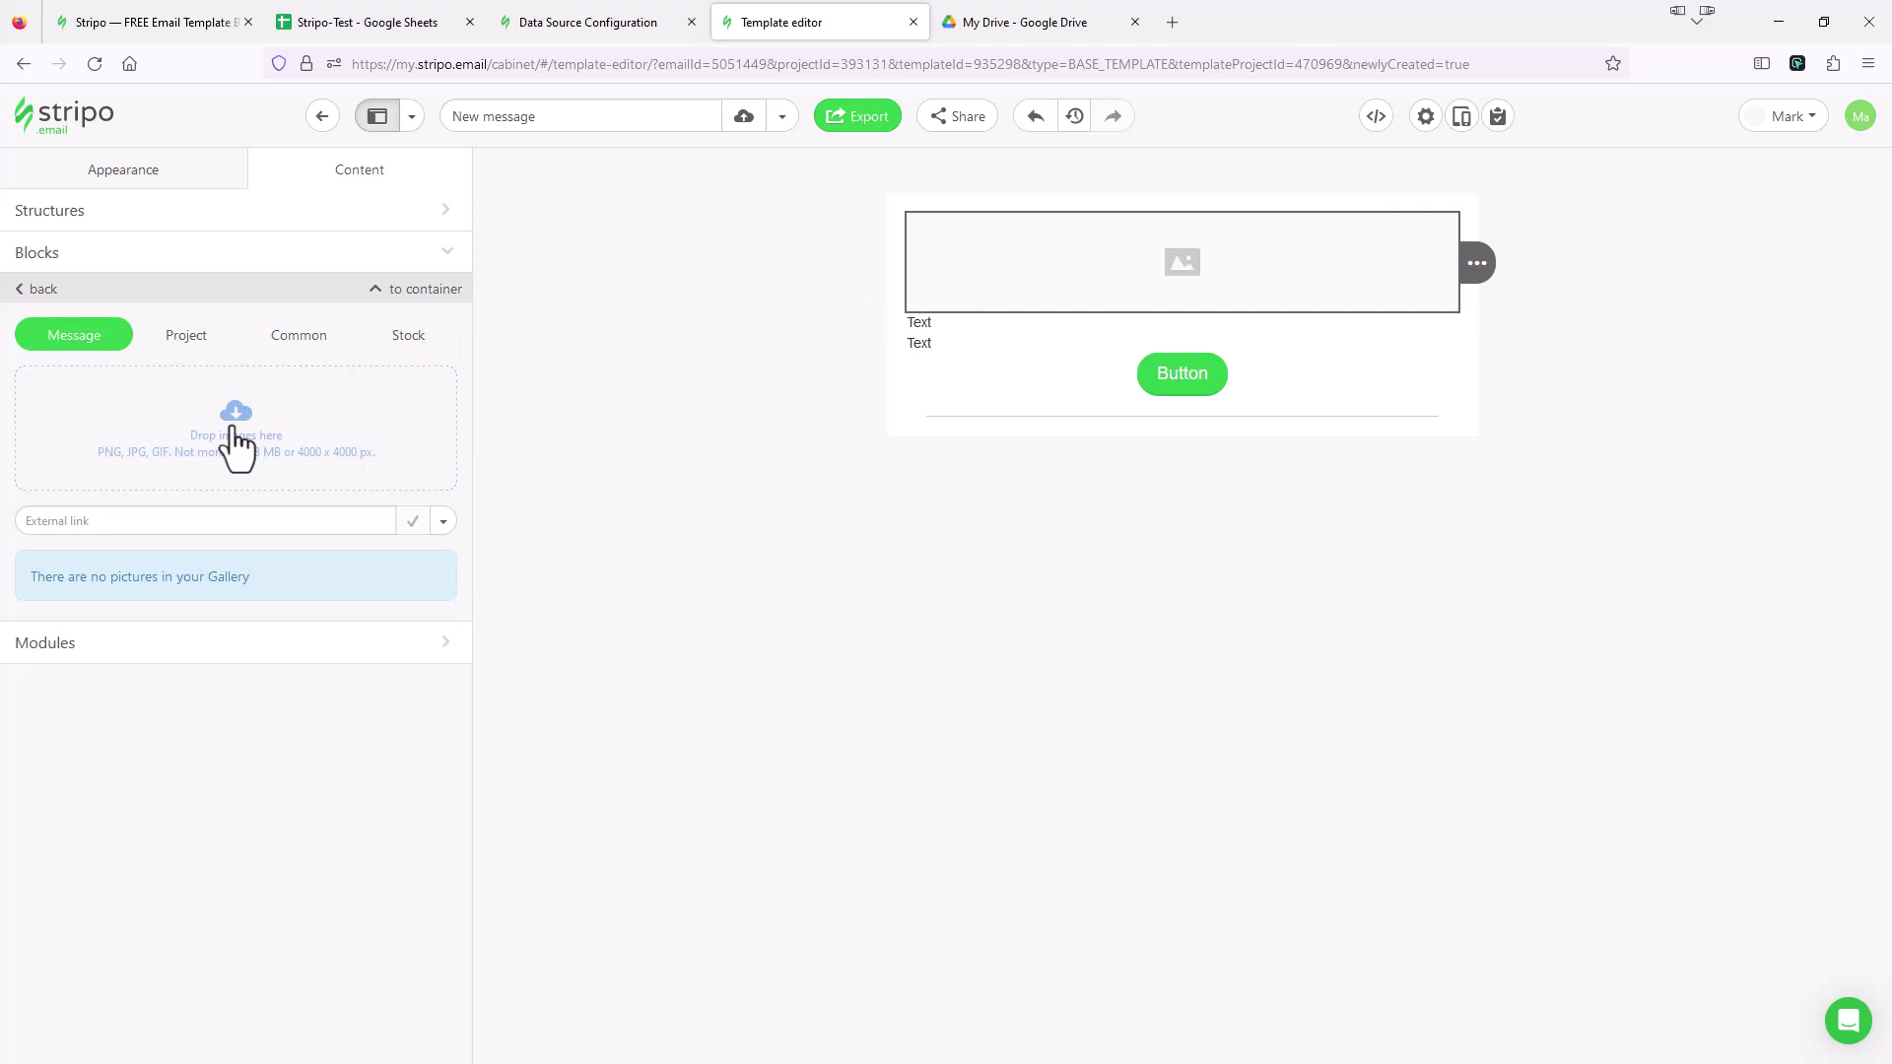
click(345, 434)
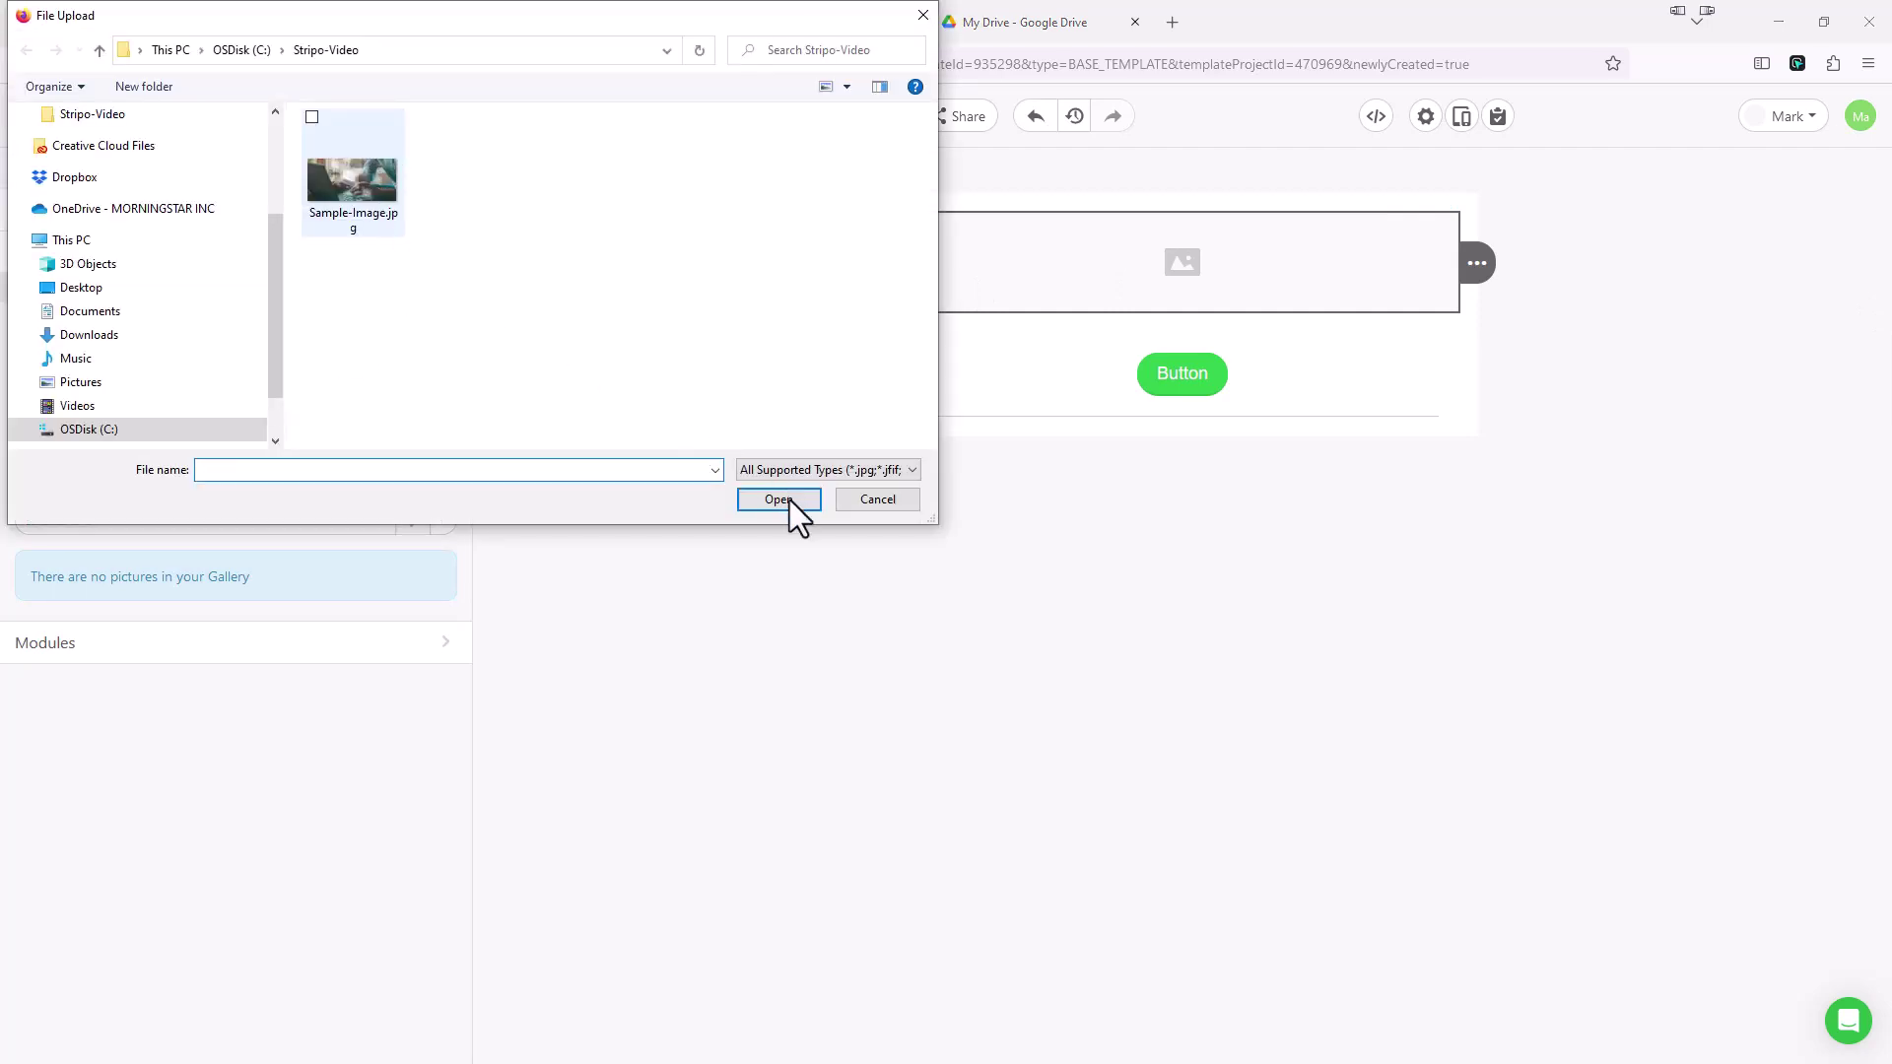
click(372, 187)
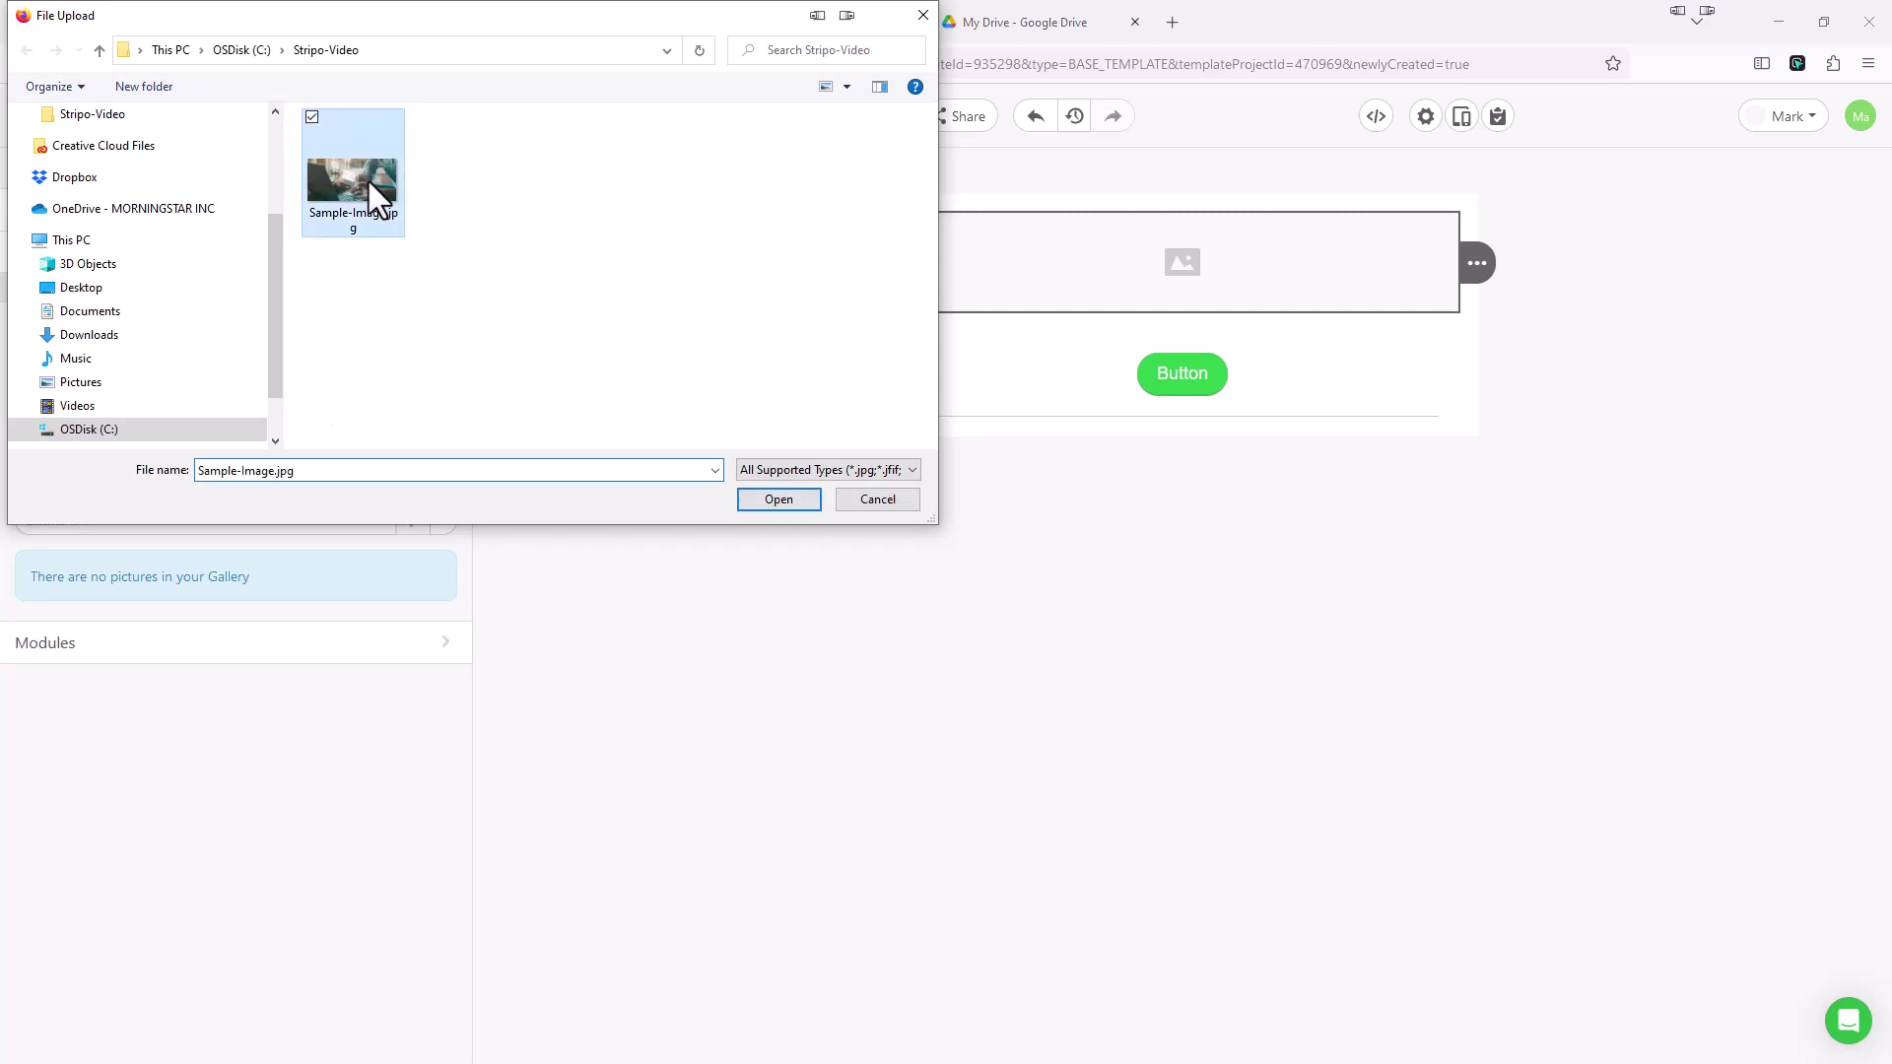
click(806, 504)
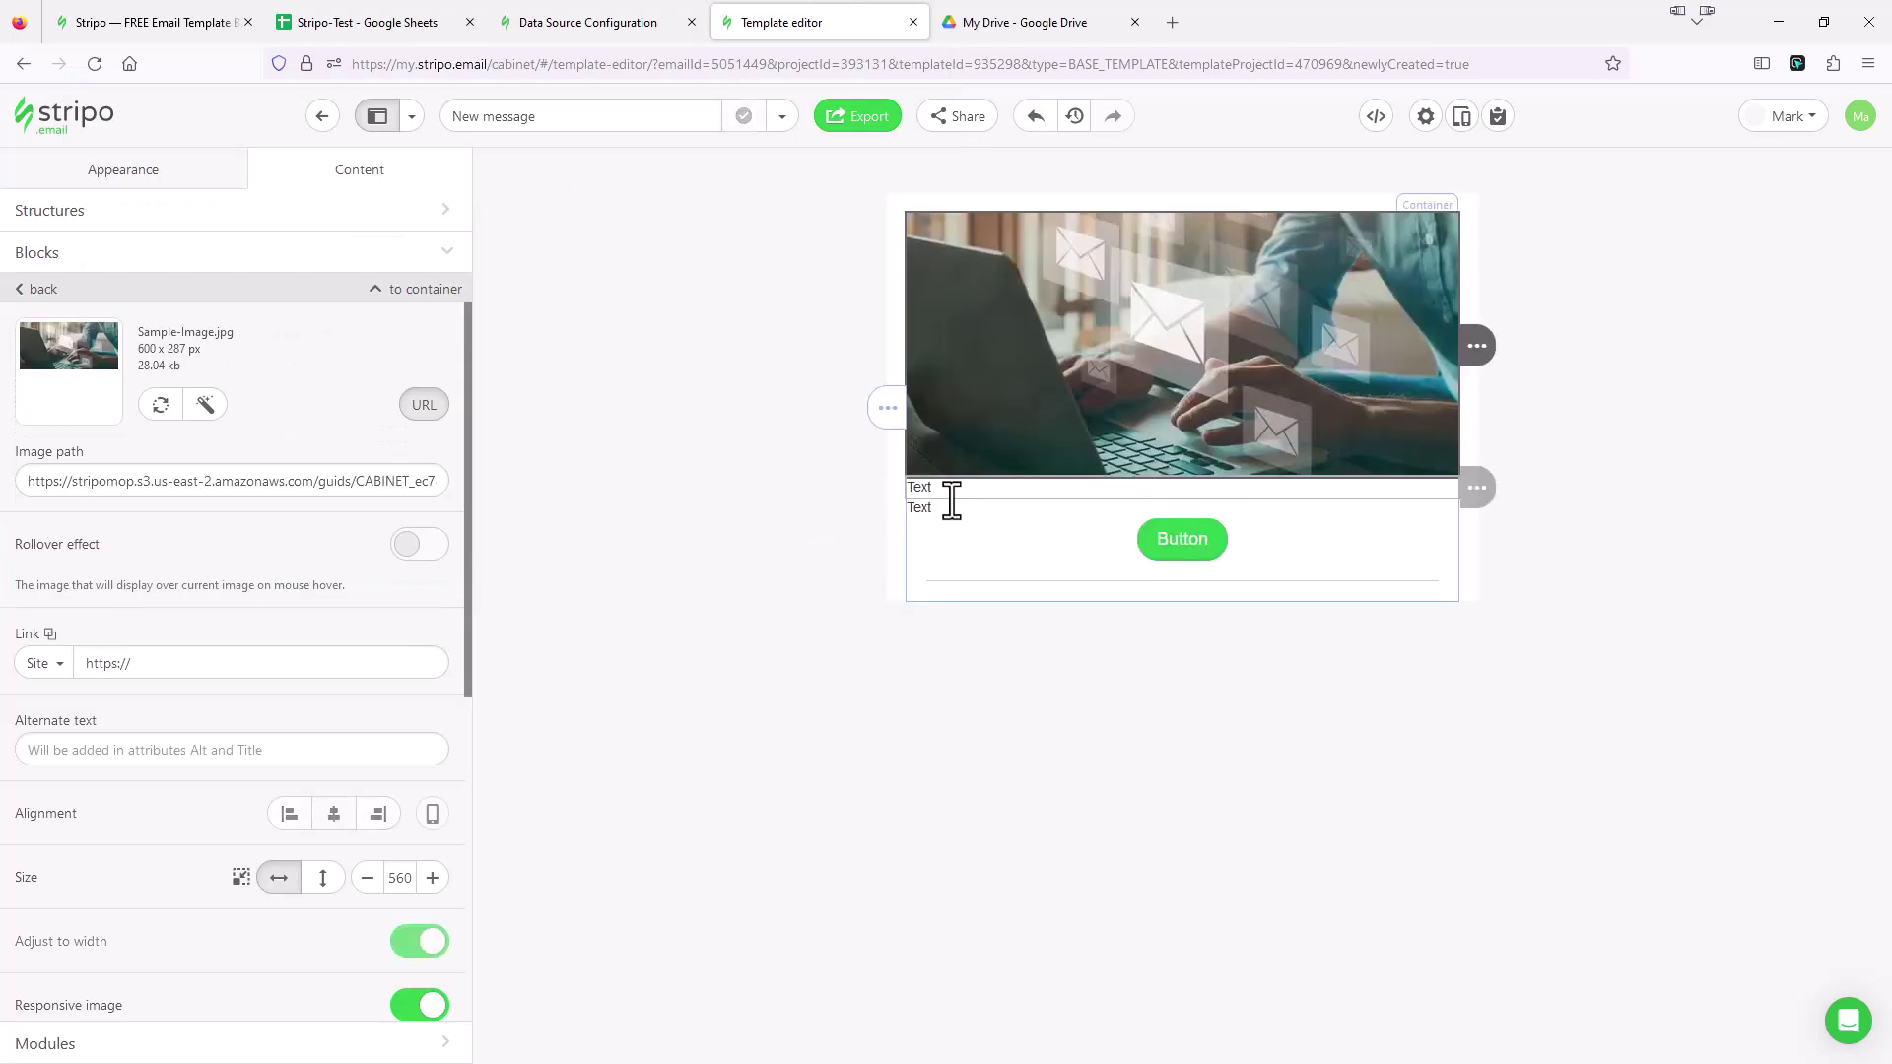
Replace the first text block's text with "Title" and format it as Heading 1.
click(953, 489)
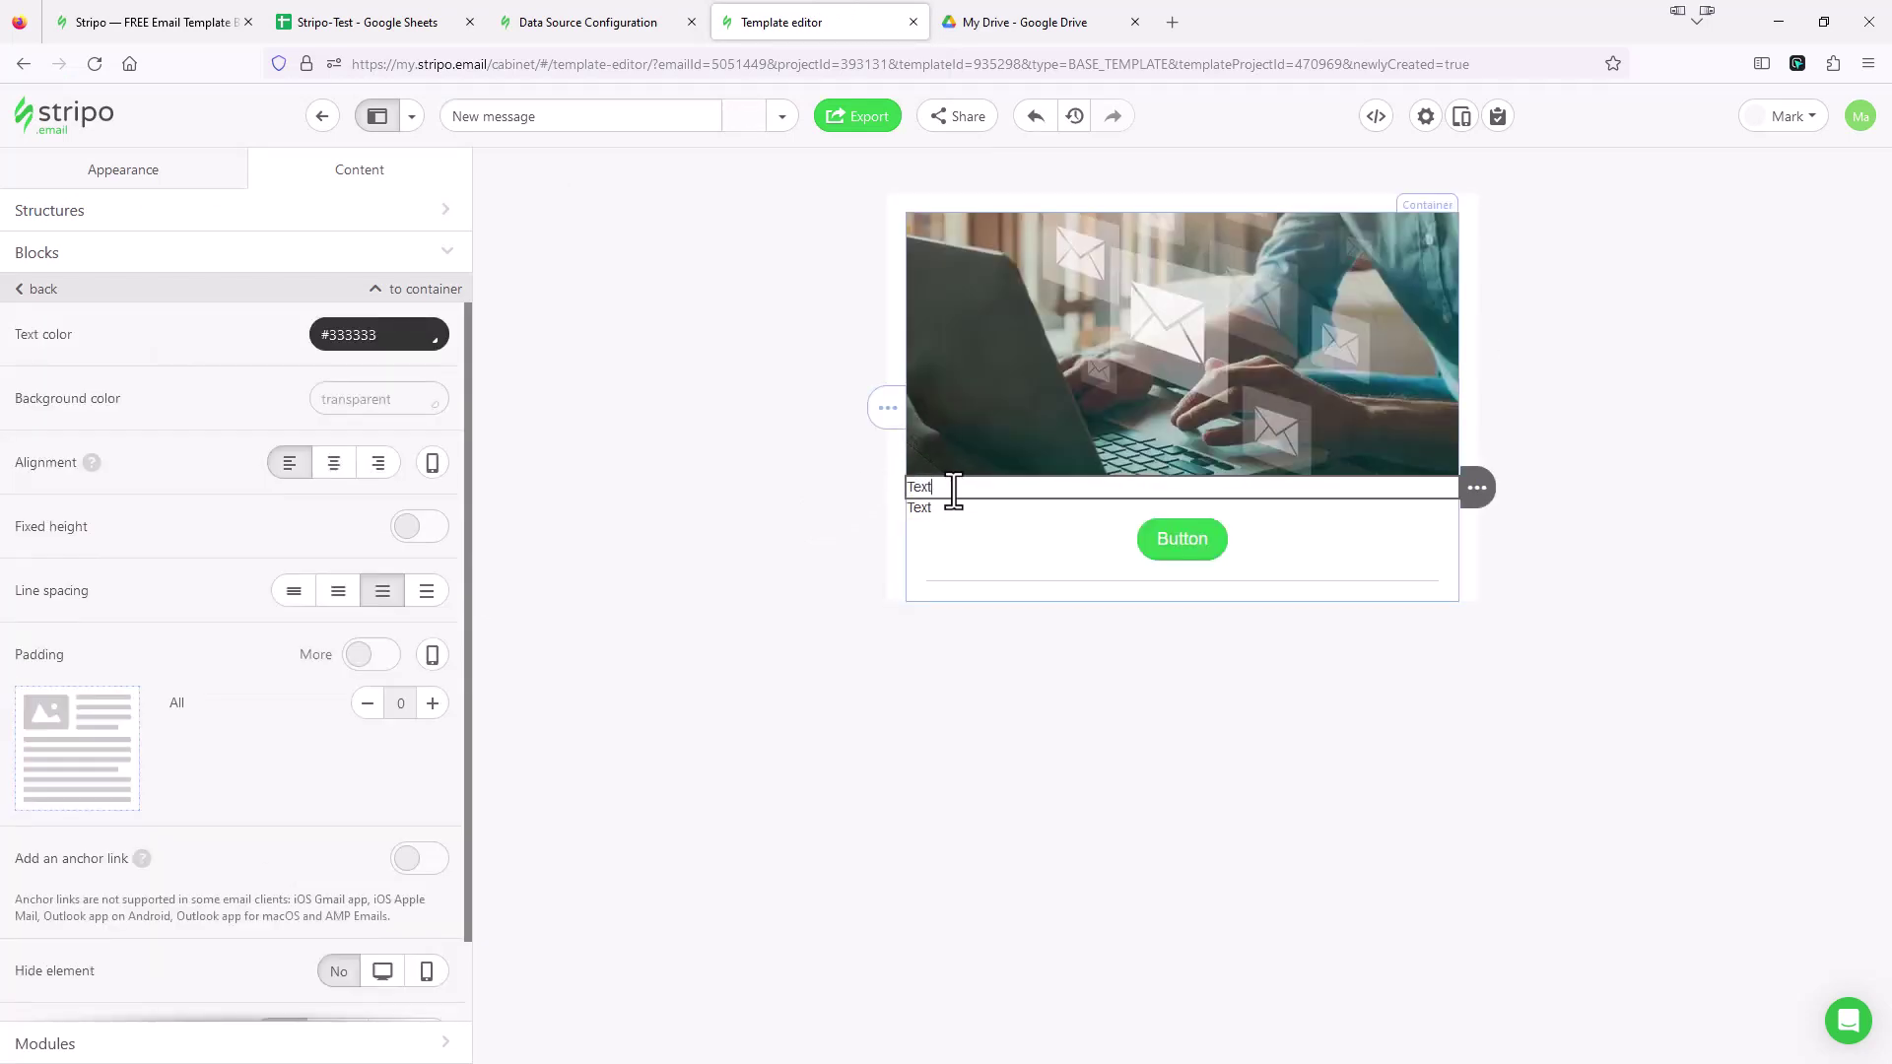
key(BackSpace)
key(BackSpace)
key(BackSpace)
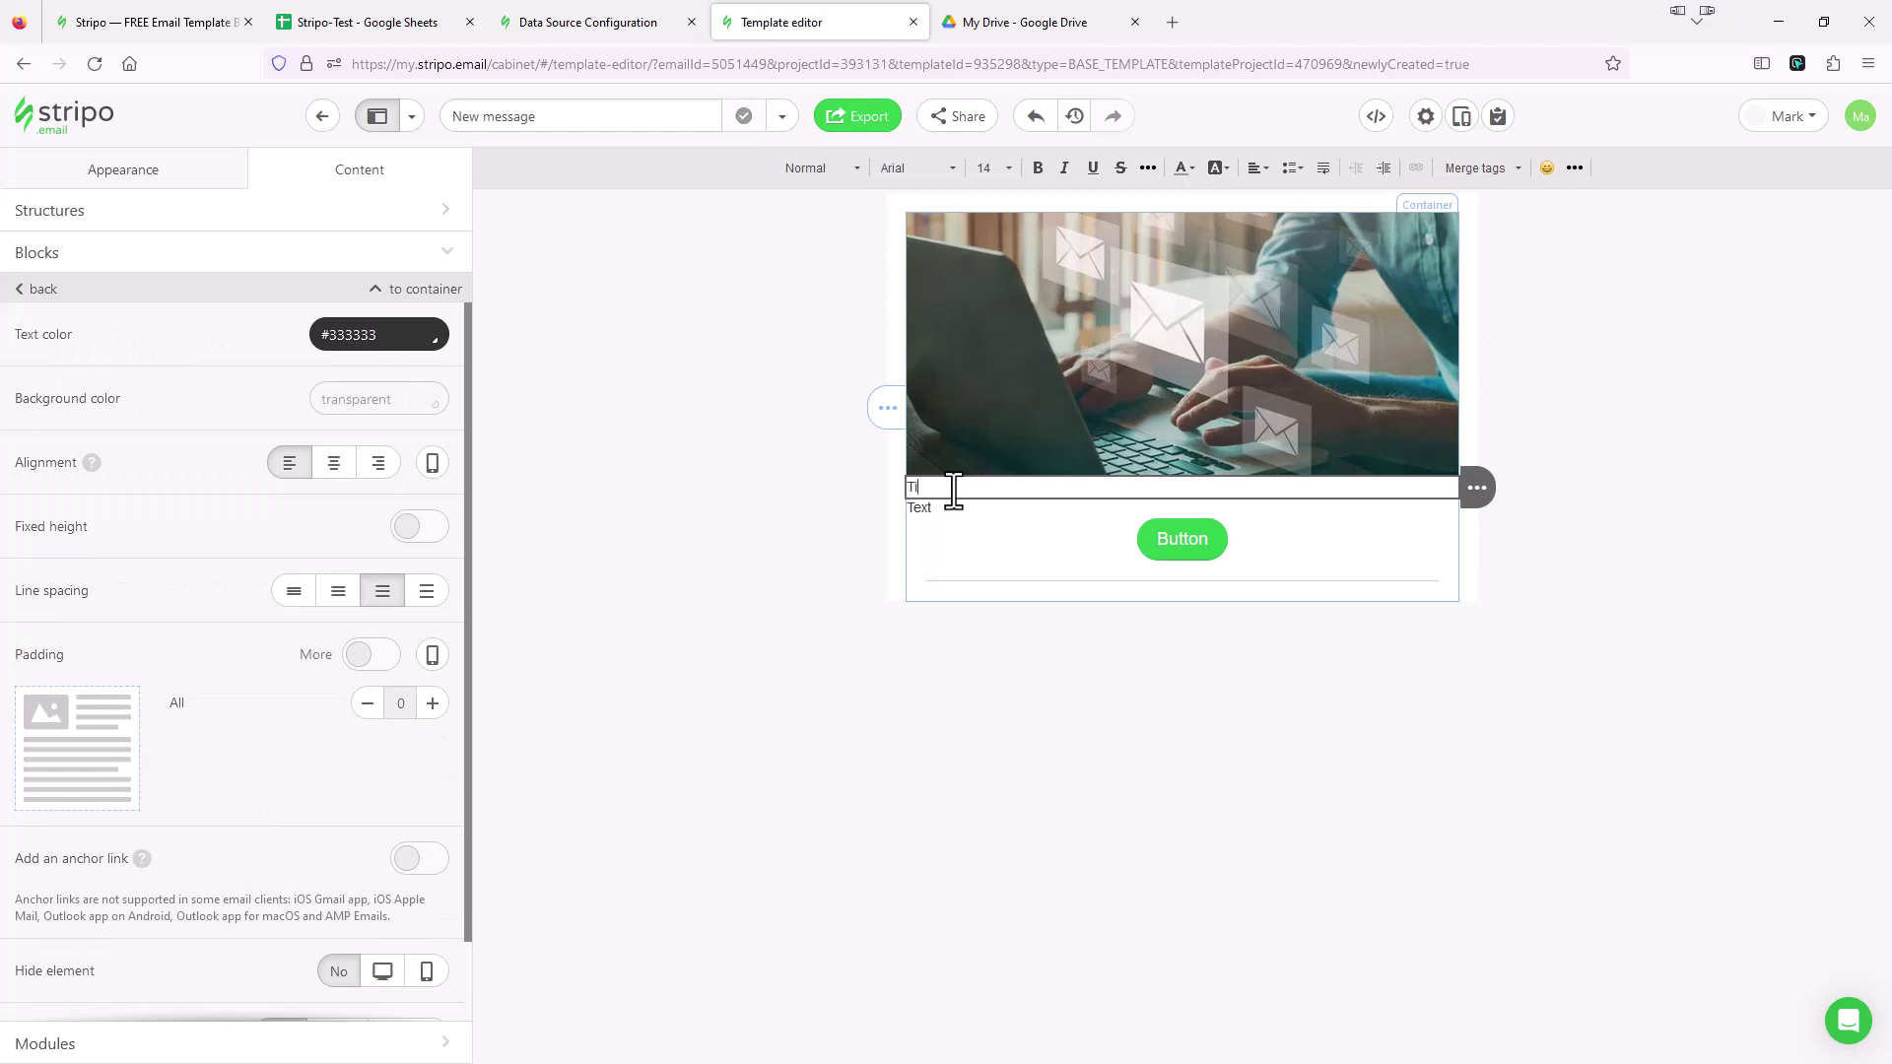
drag(951, 490, 914, 493)
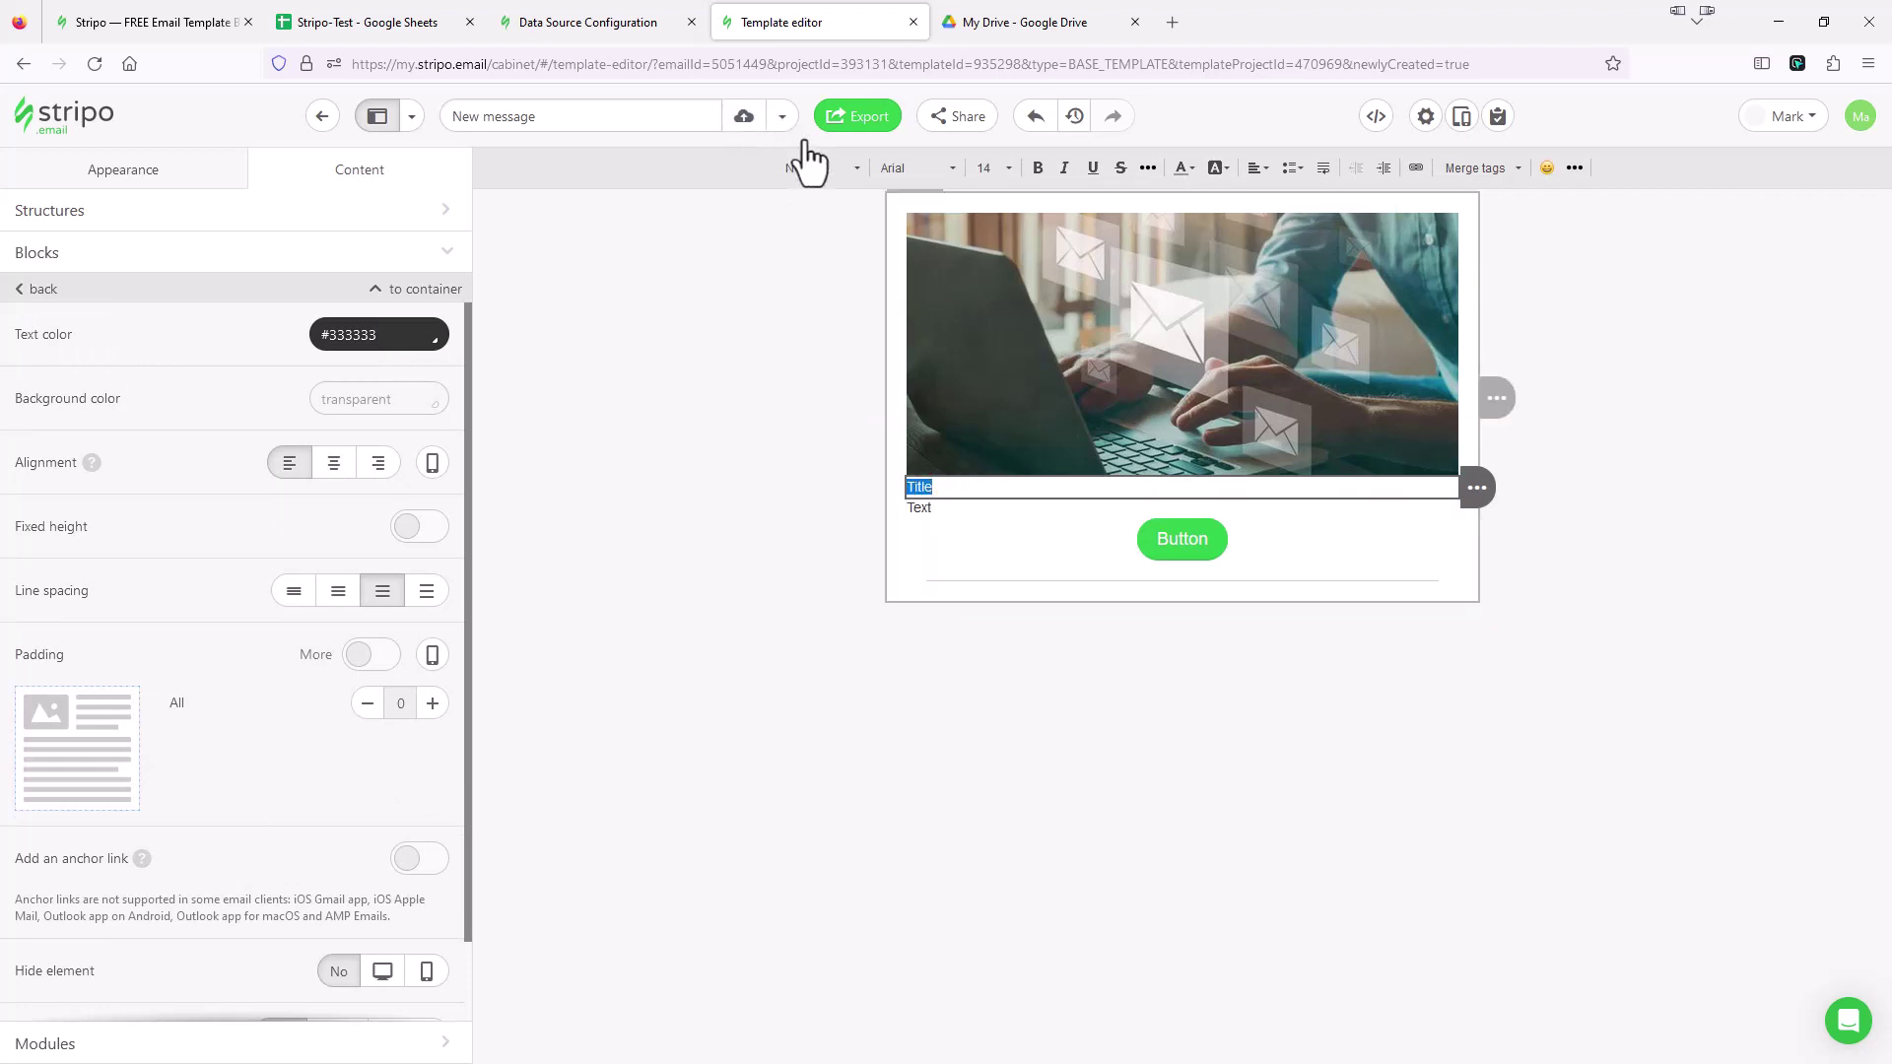
click(856, 168)
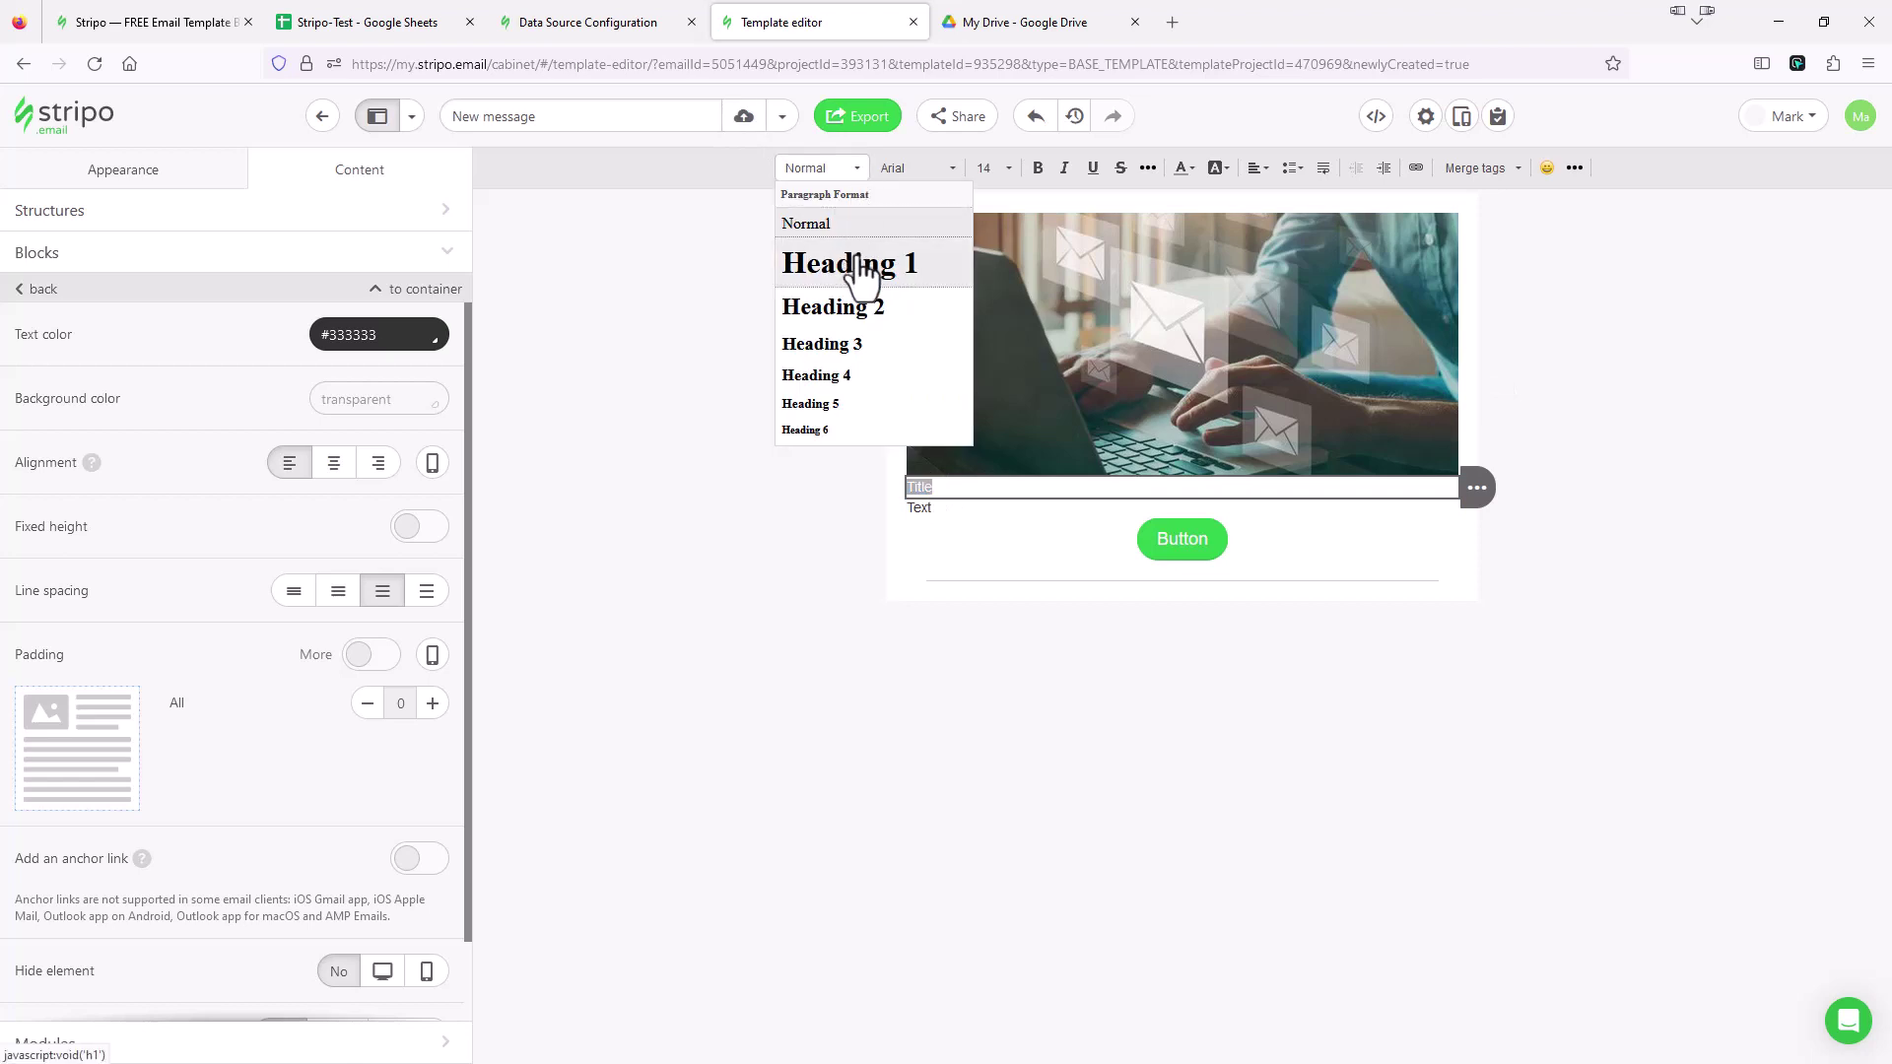
click(853, 265)
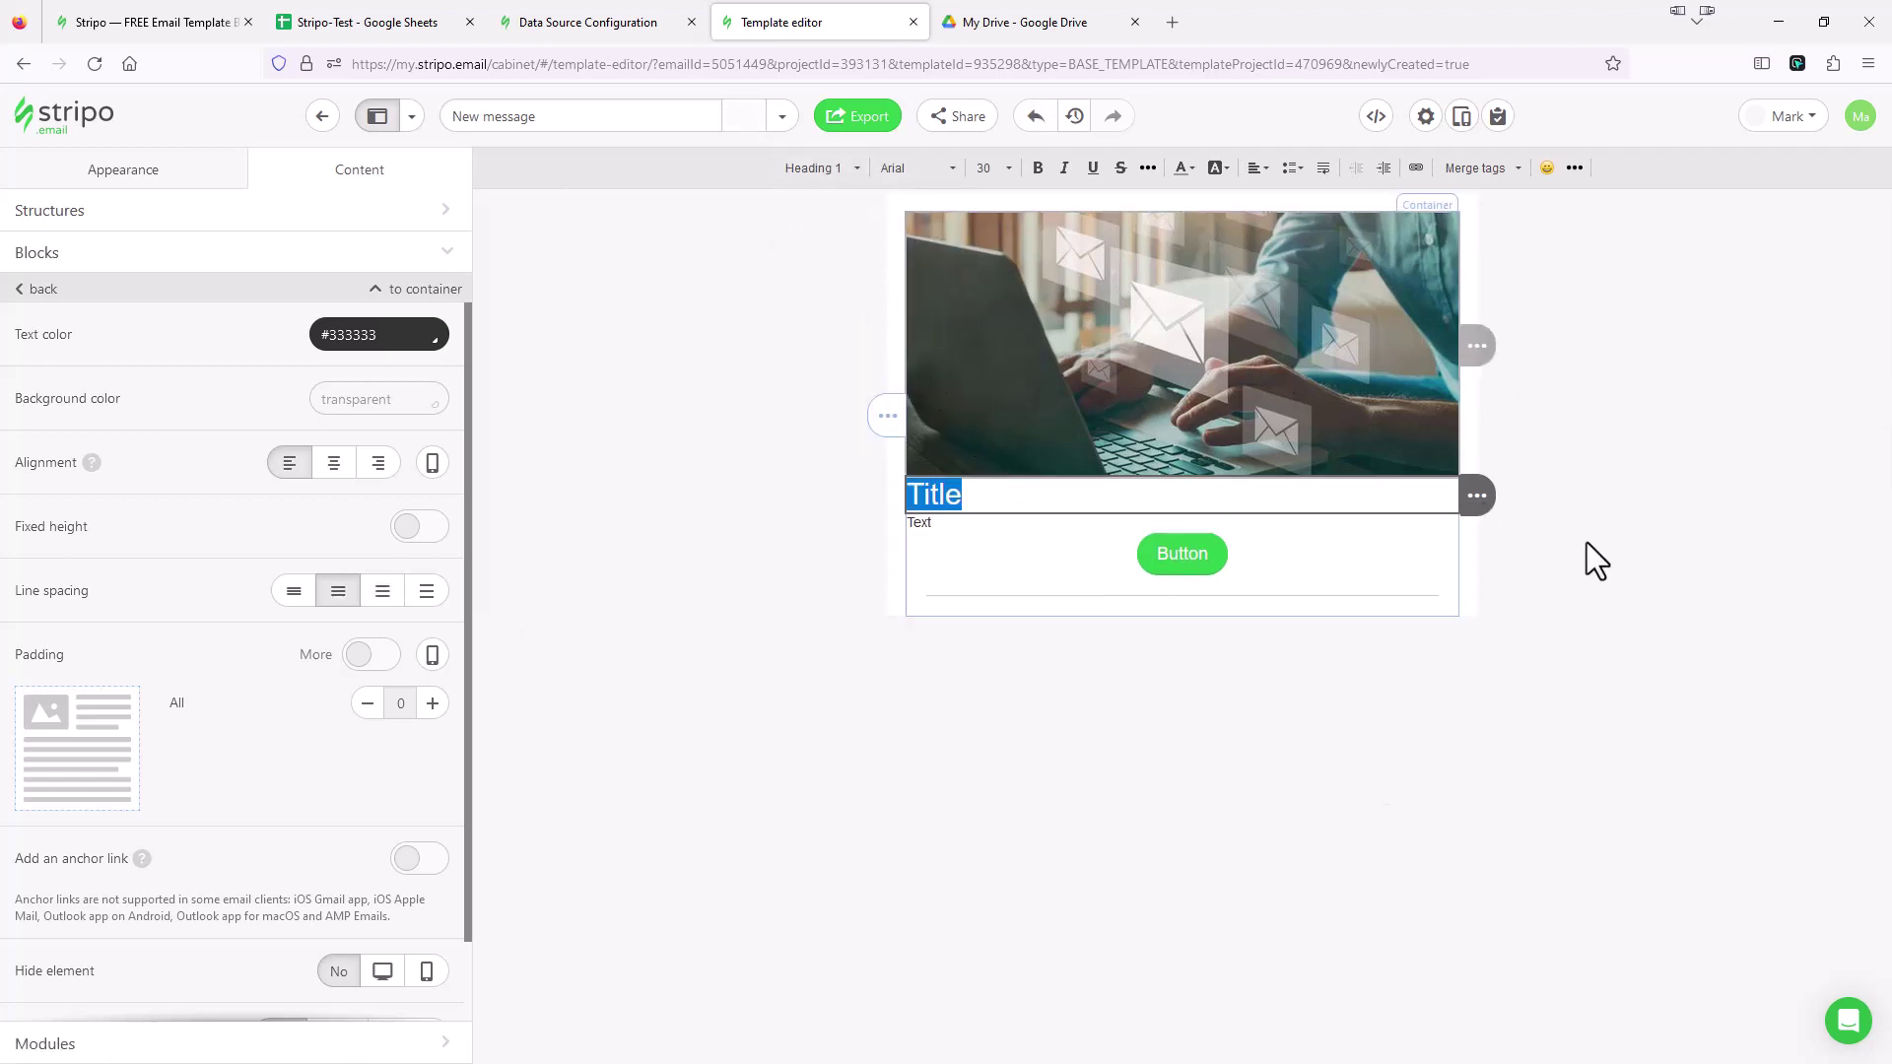
click(957, 523)
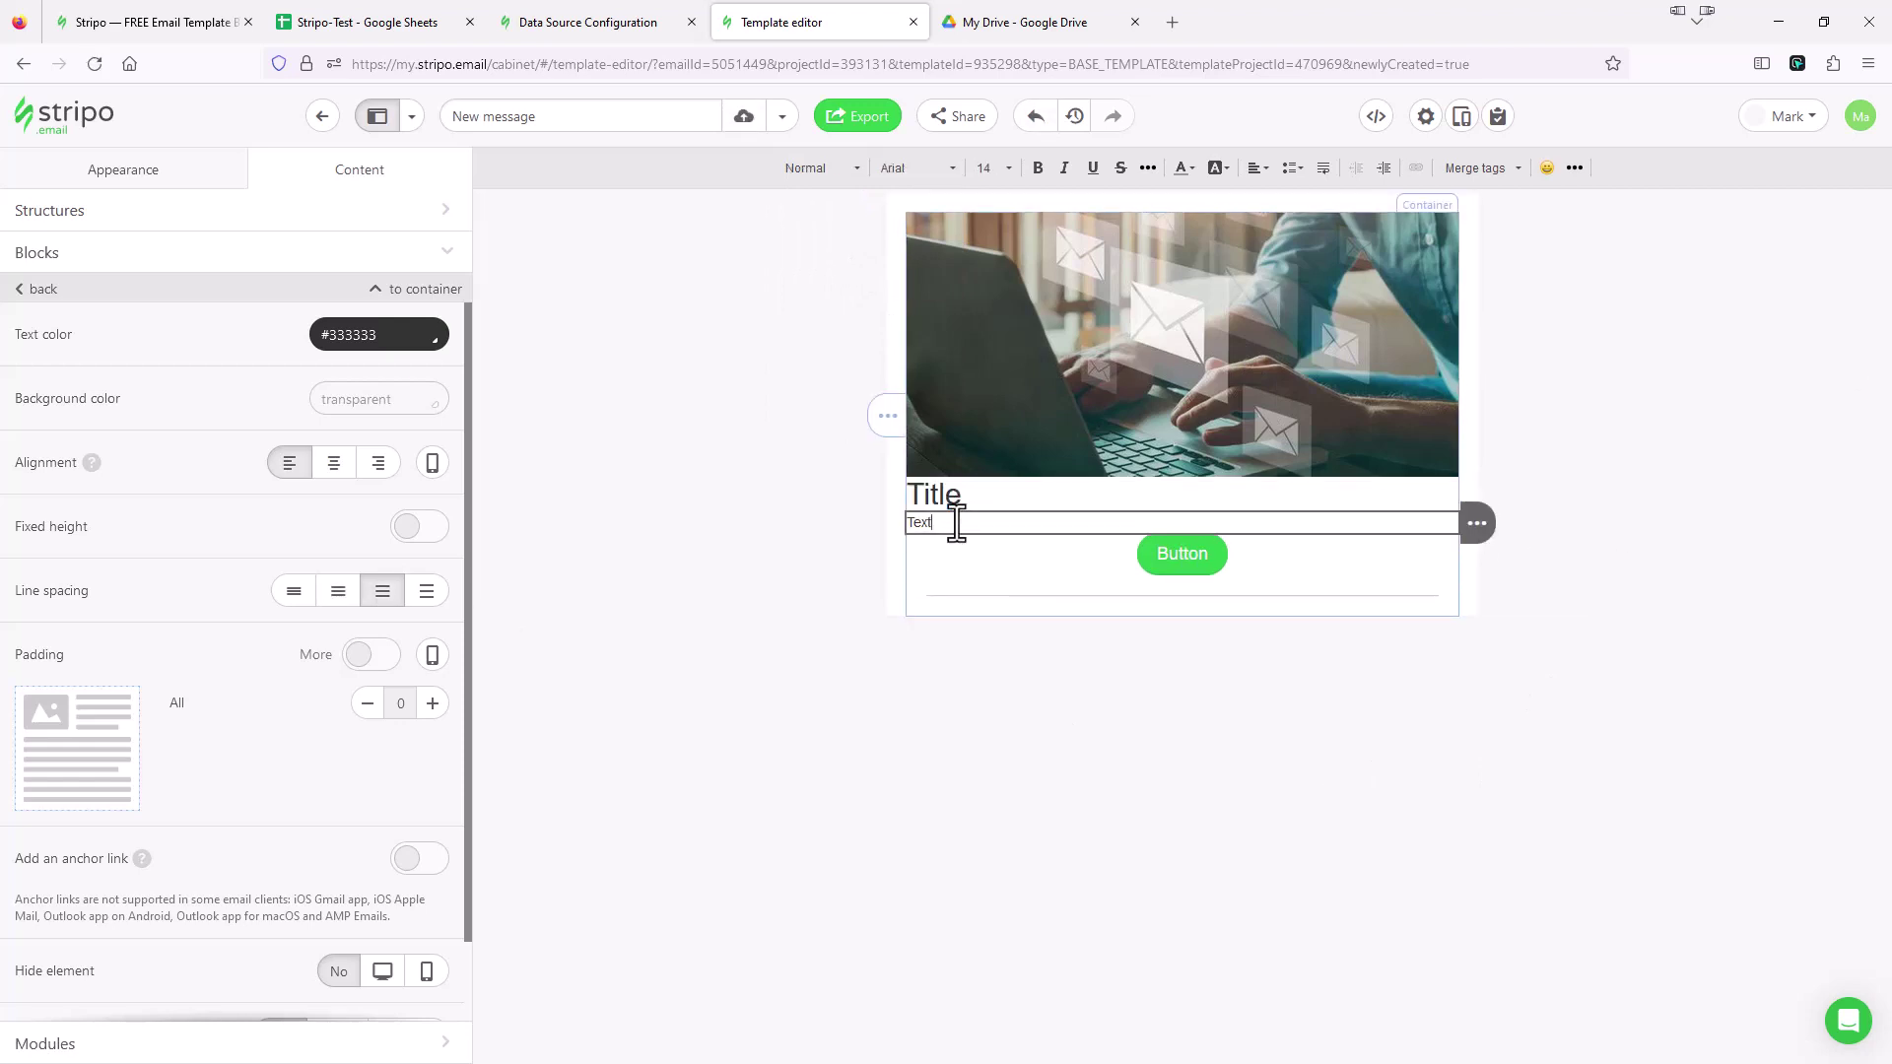
Set the button's color to #333333 and its label to "Read More".
click(1102, 561)
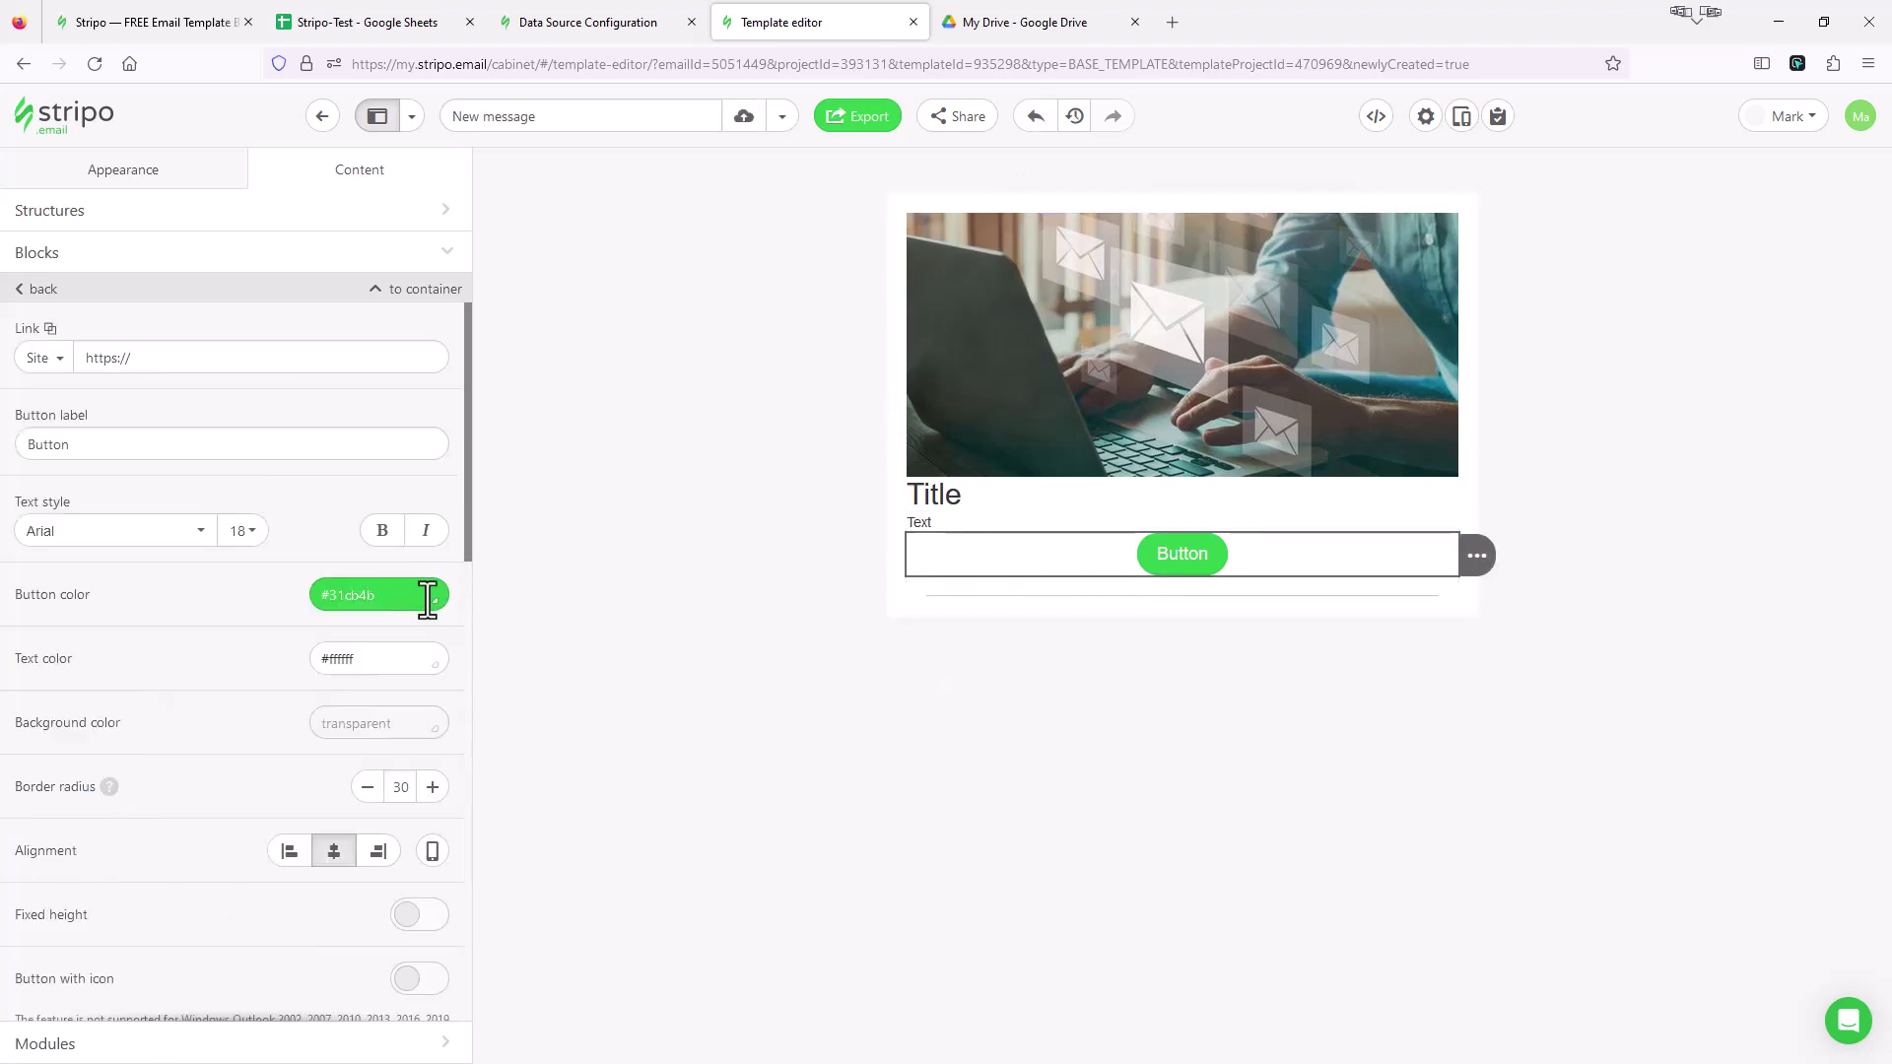
click(426, 597)
click(342, 746)
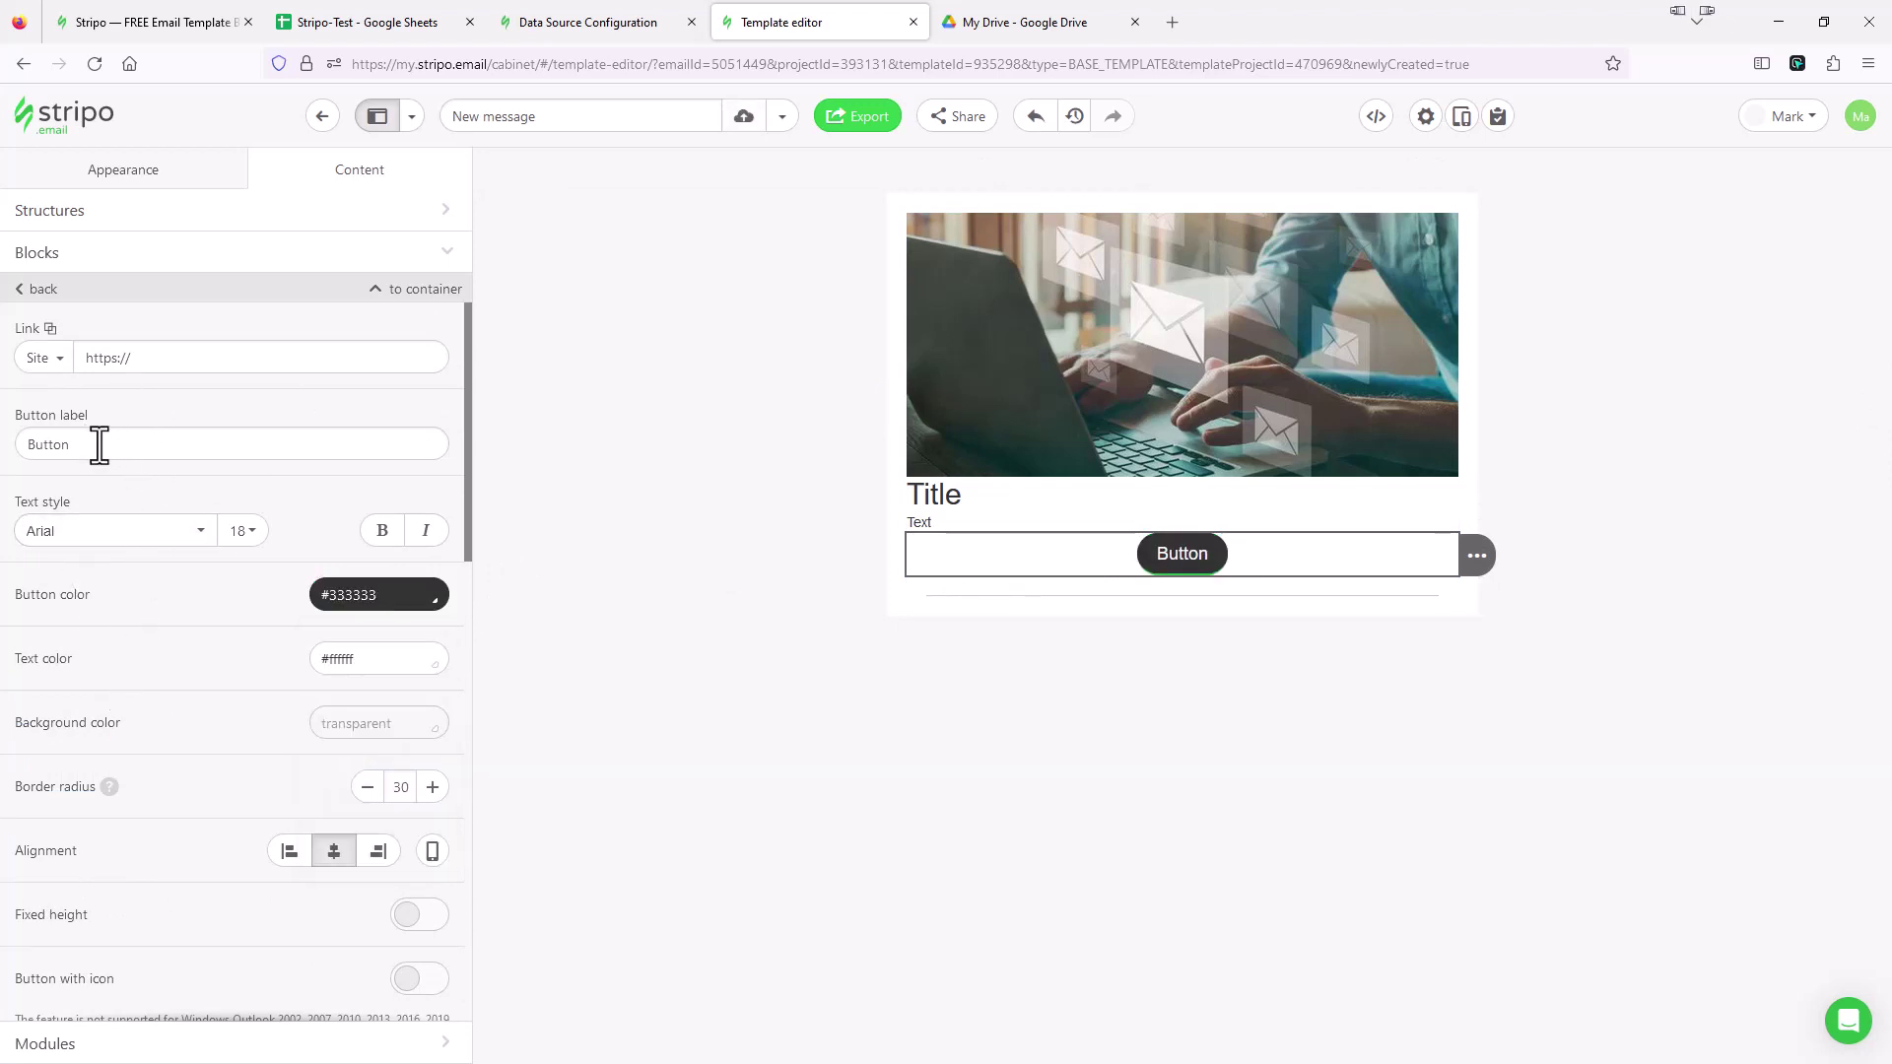
drag(89, 444, 23, 444)
text(Re)
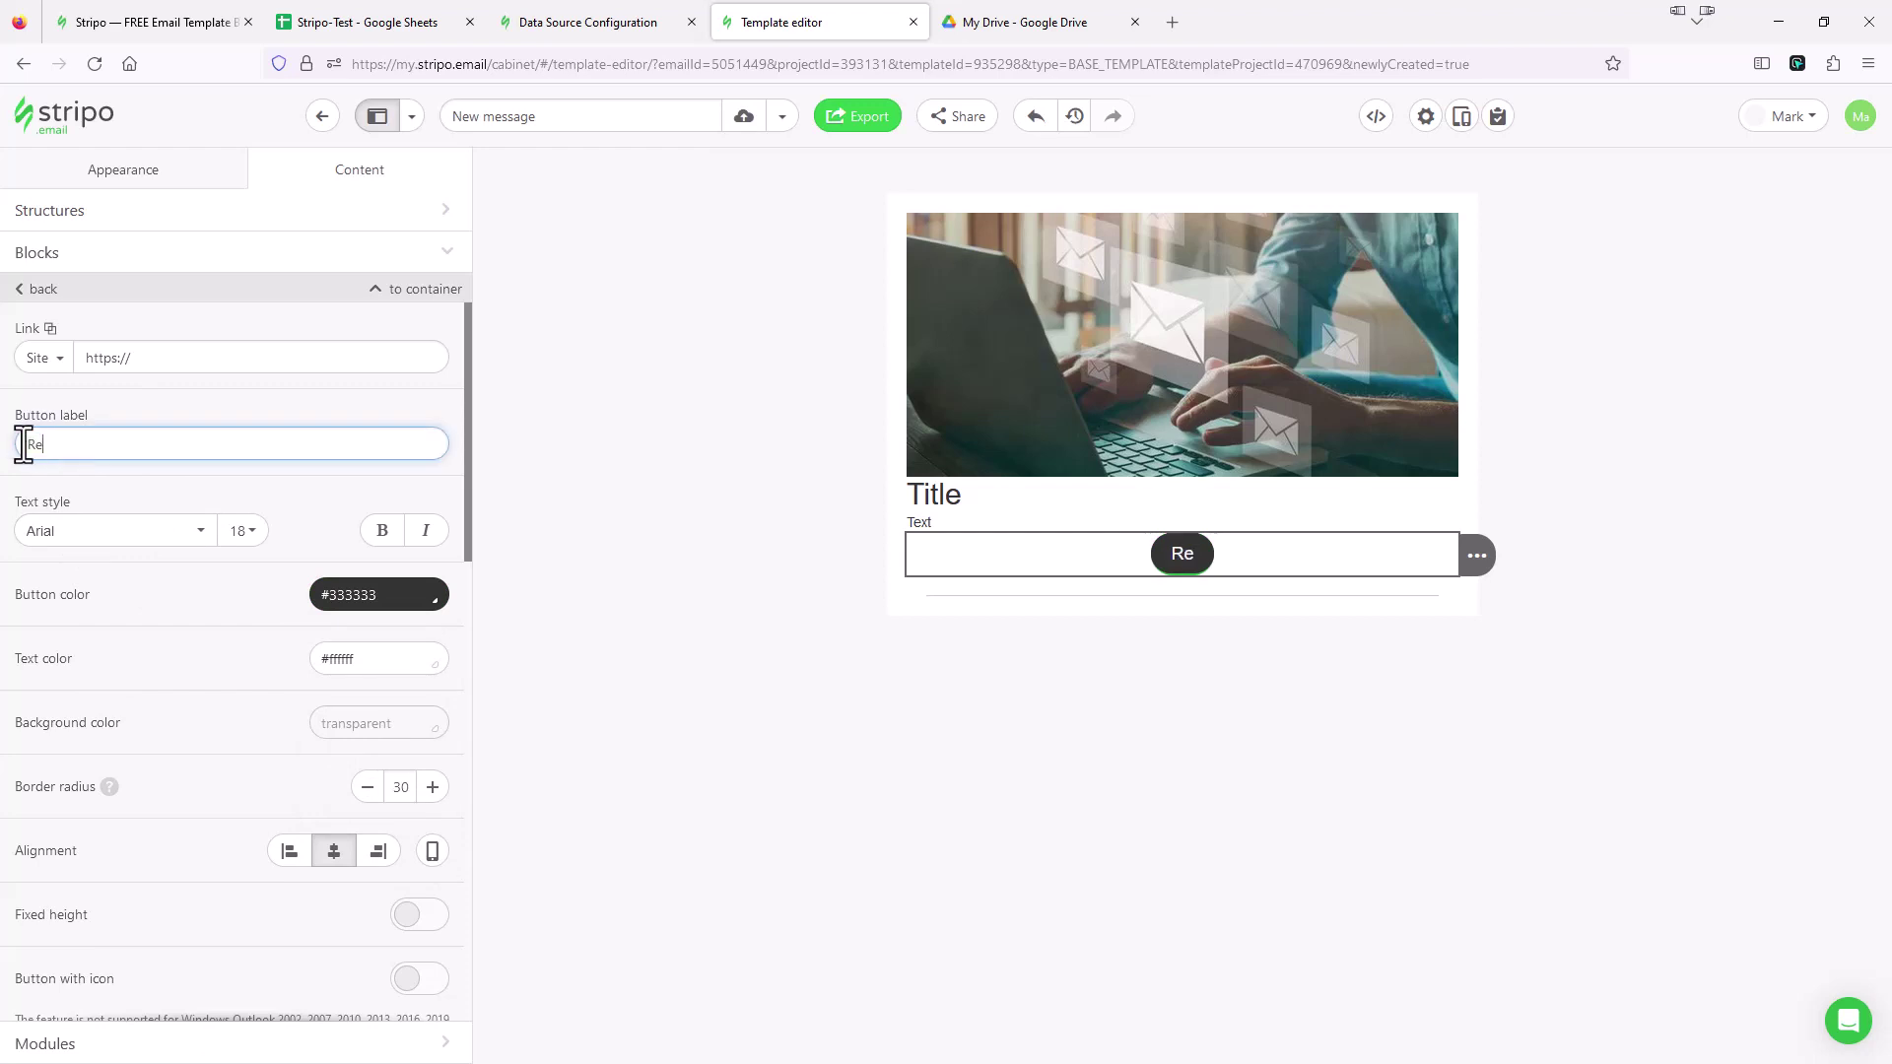
text(ad More)
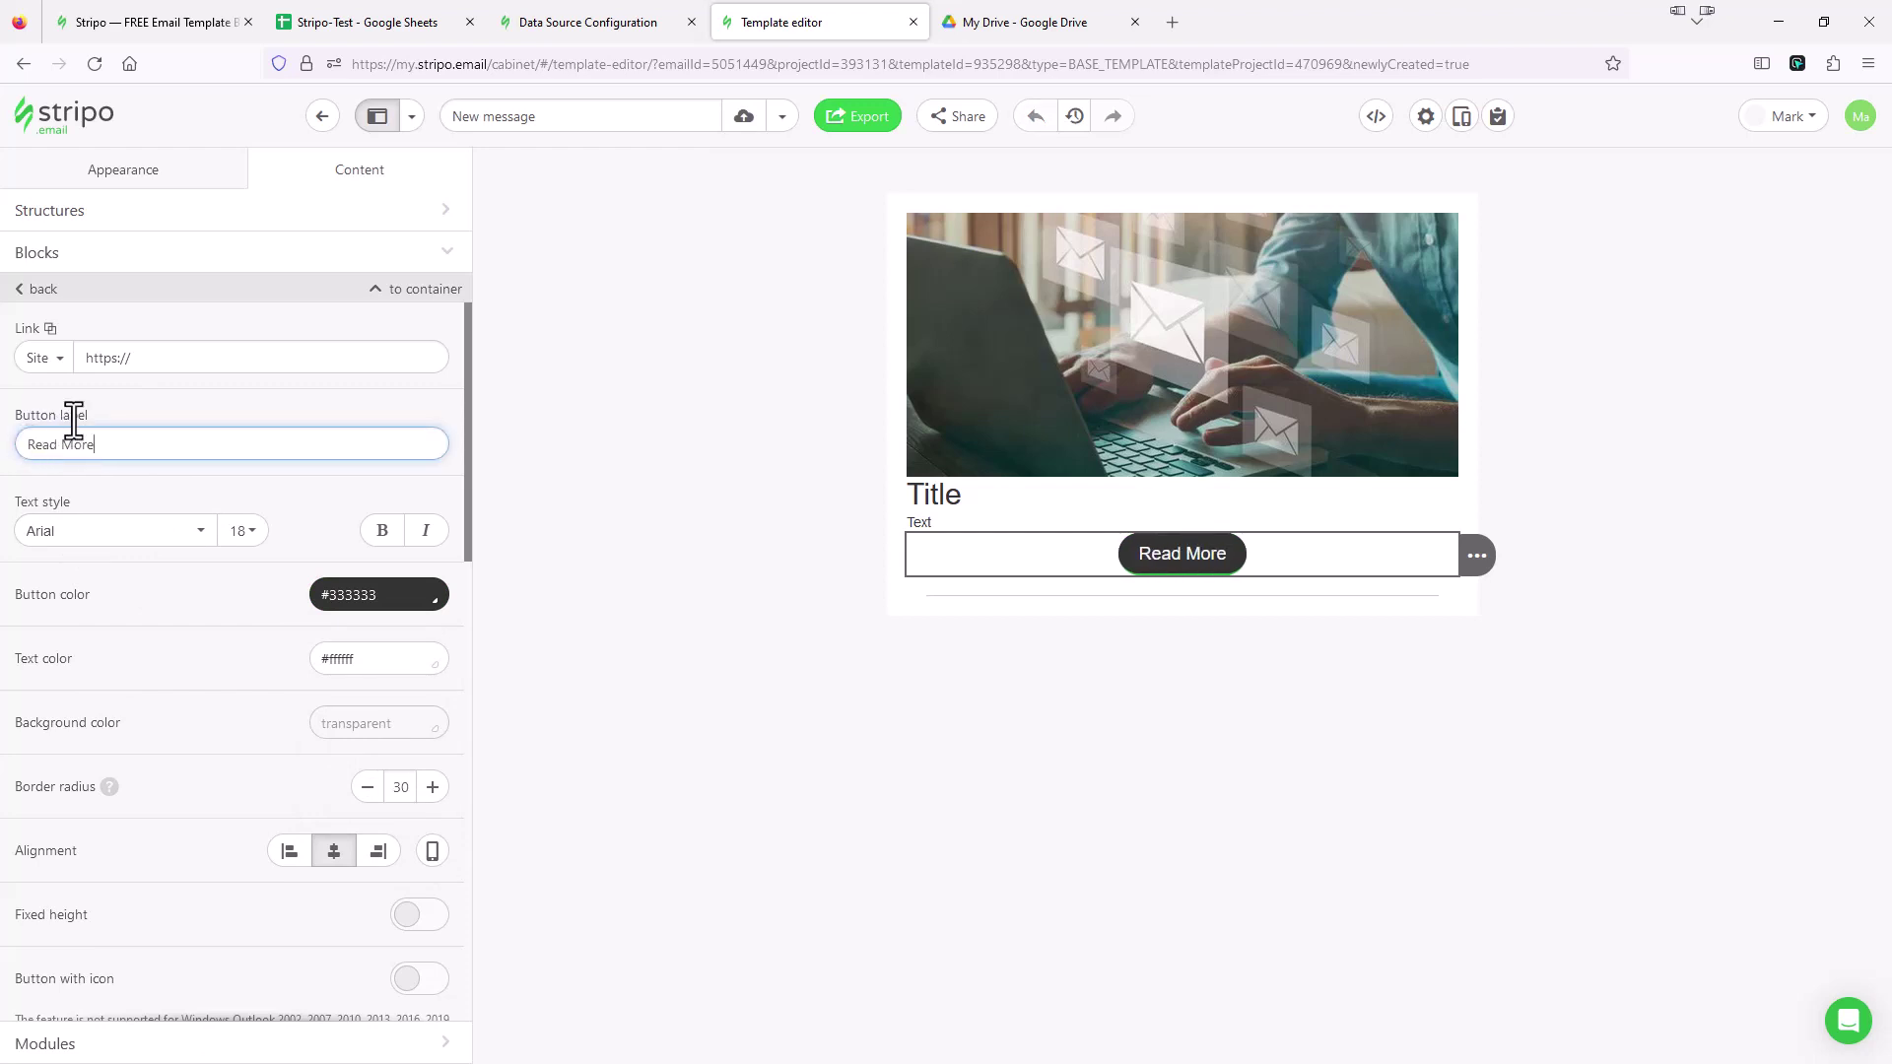
click(160, 361)
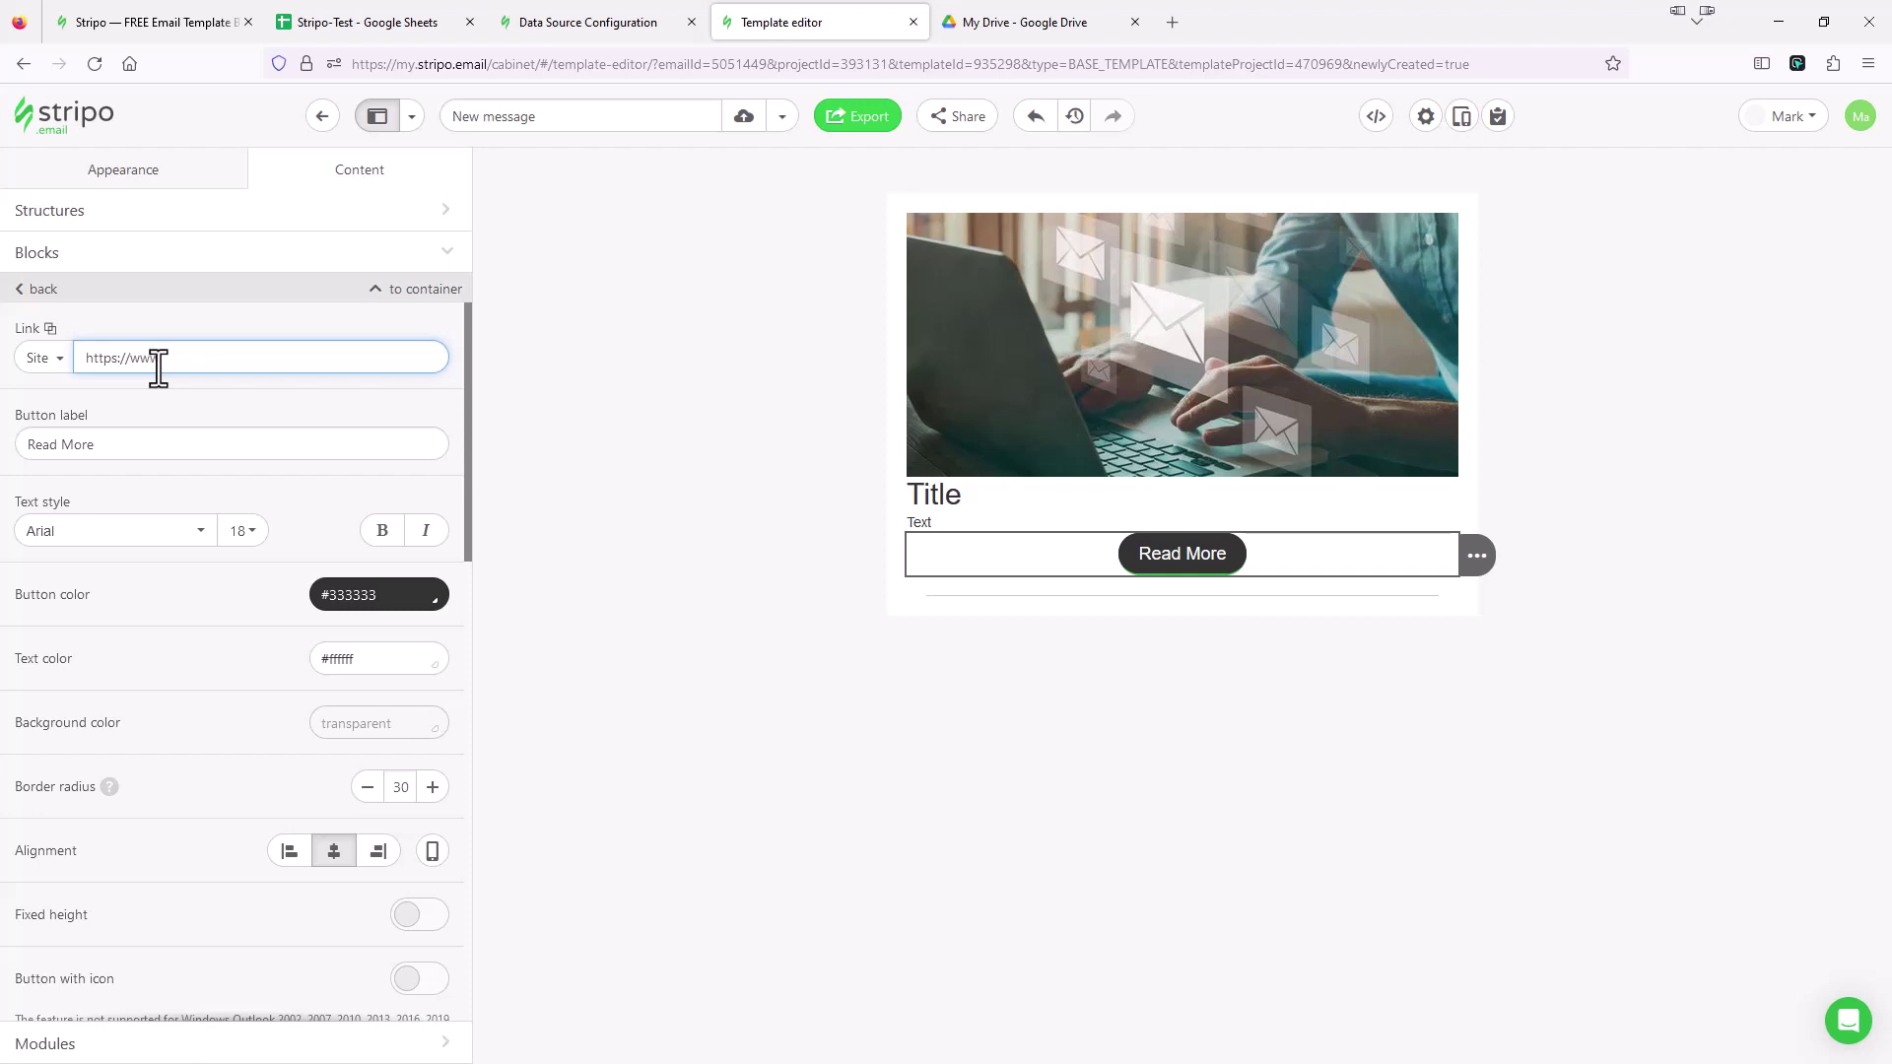
text(ample.com)
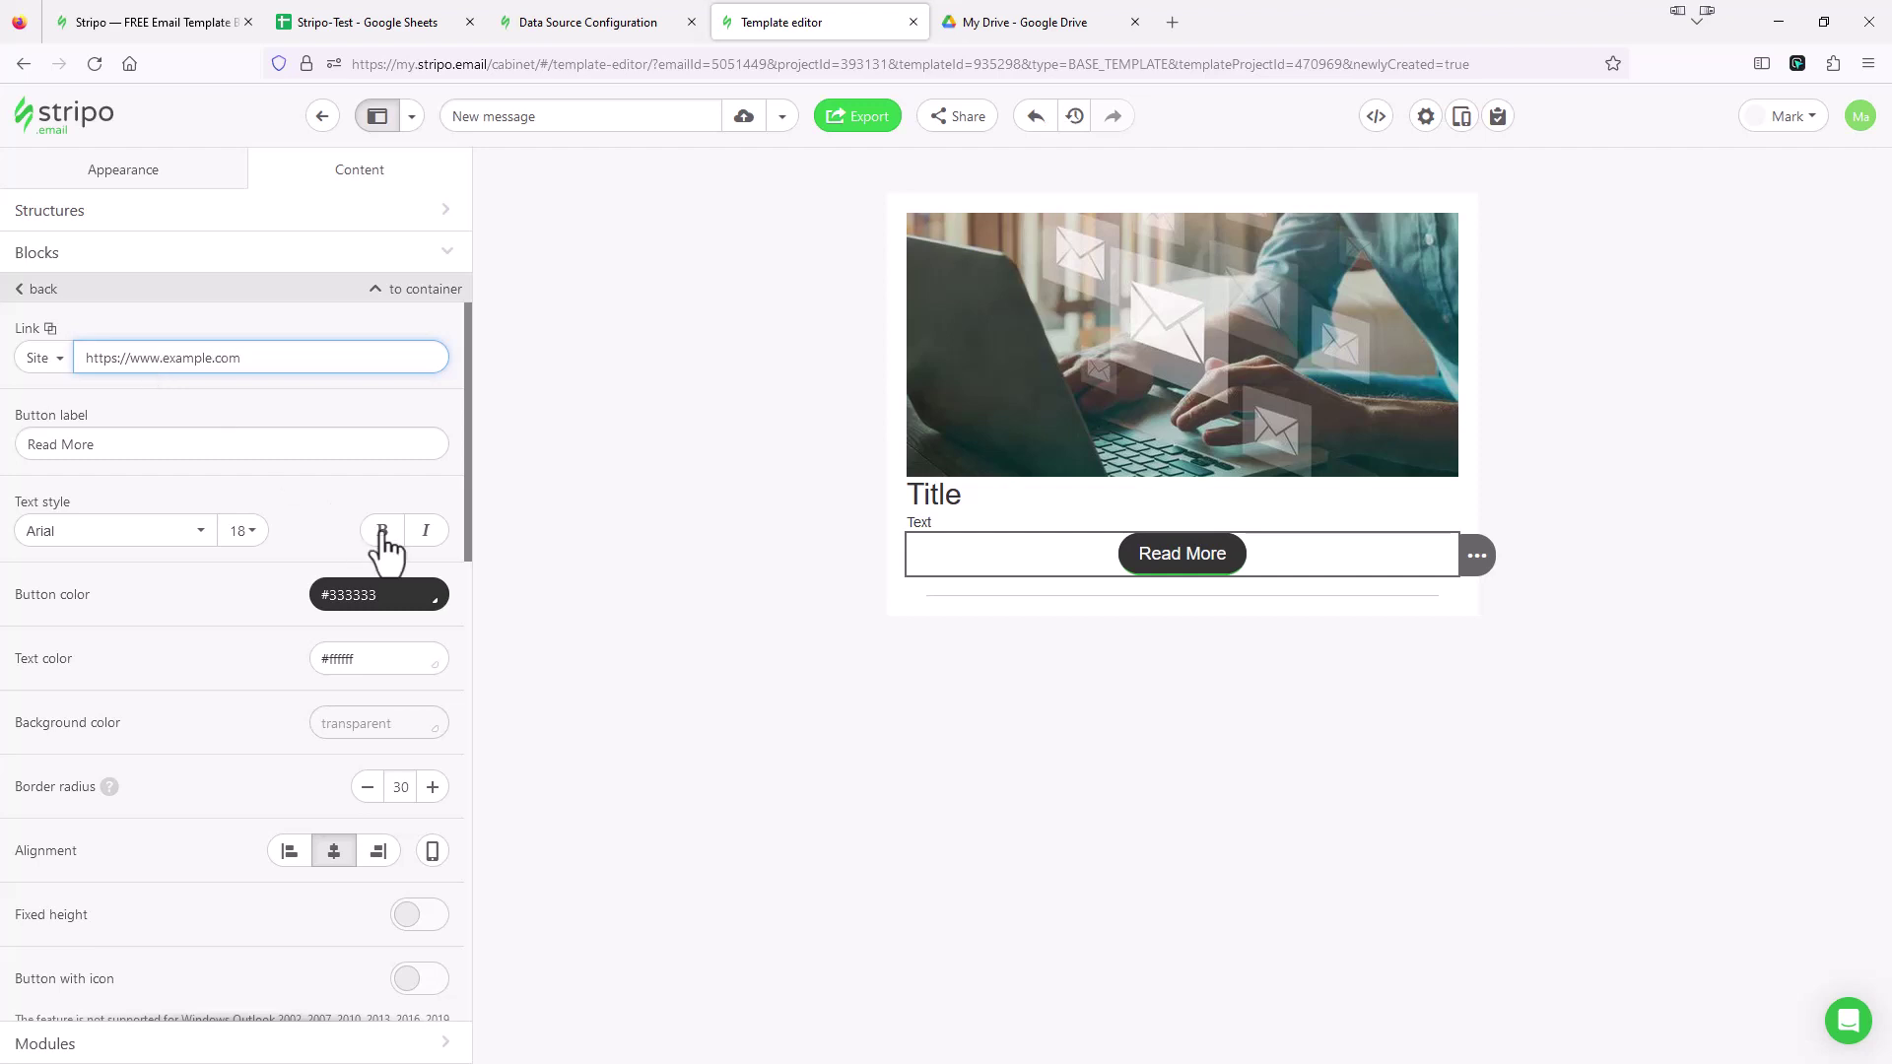
click(678, 591)
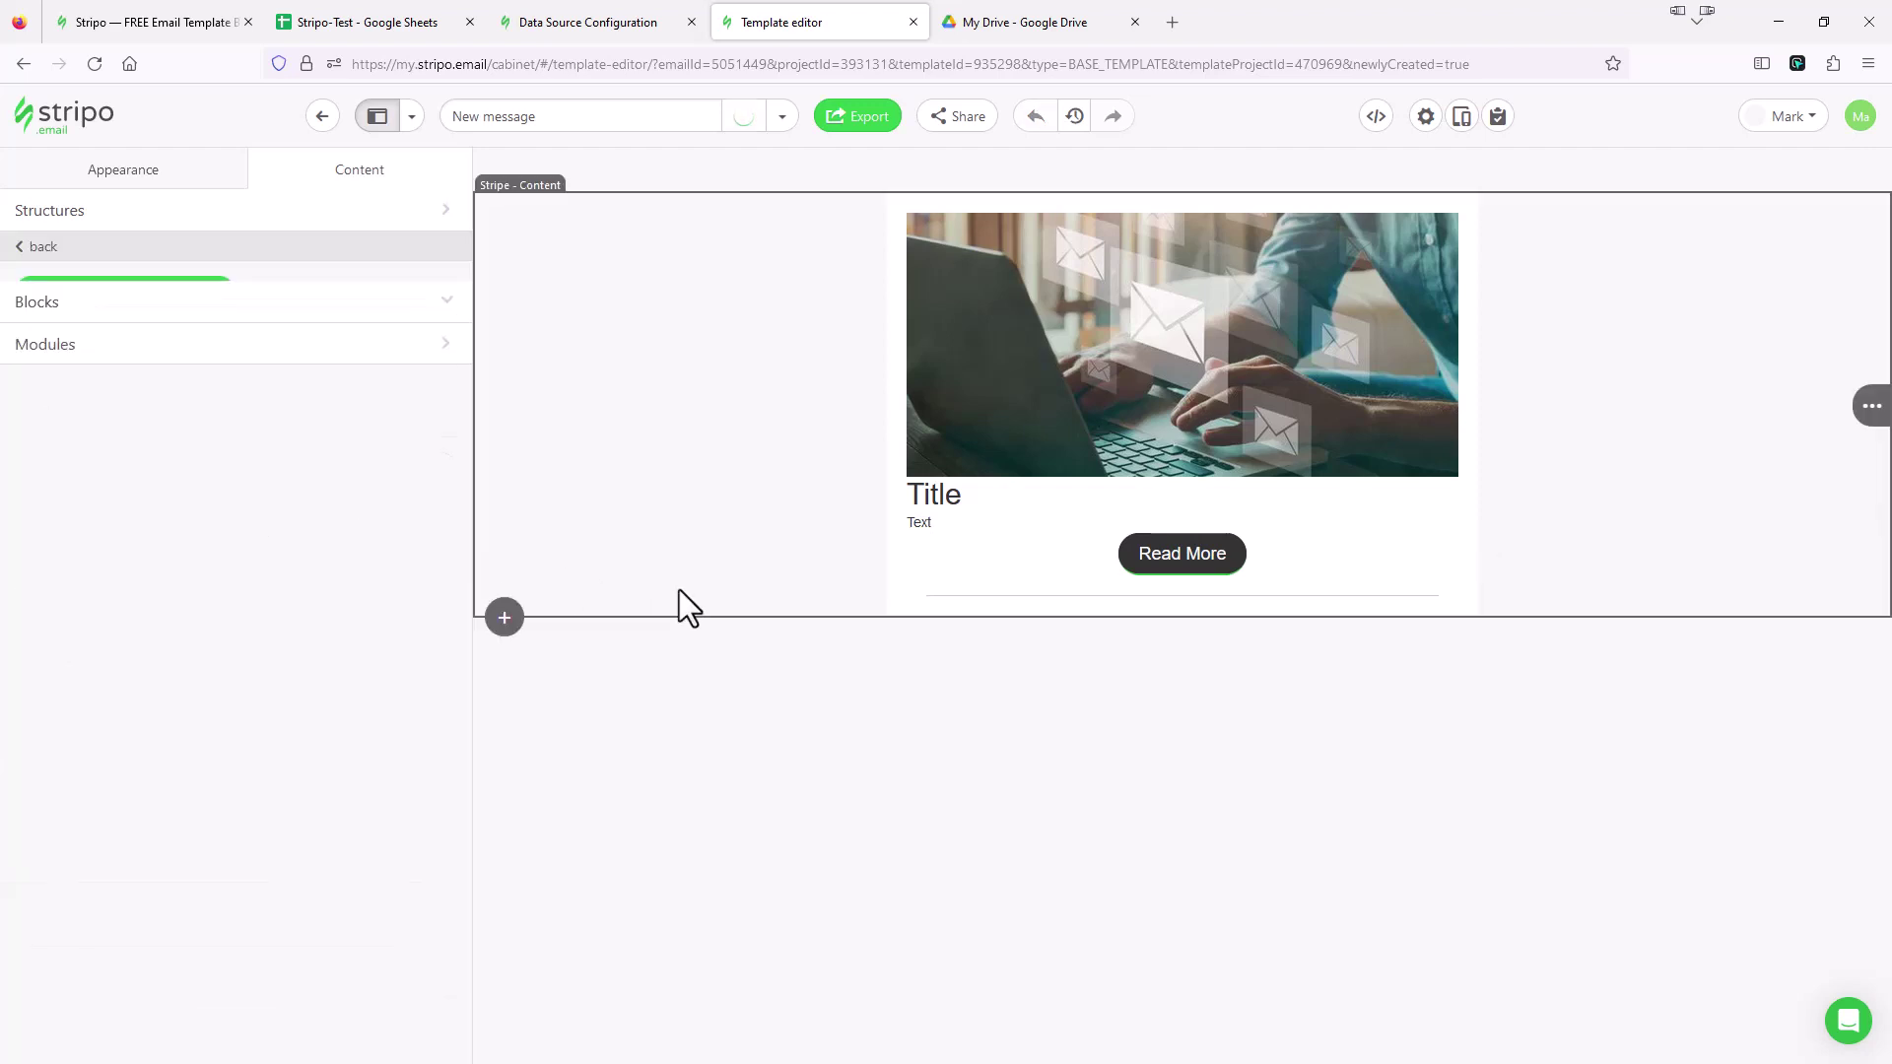
Enable per-side padding on the Title block and set its top padding to 10.
click(988, 500)
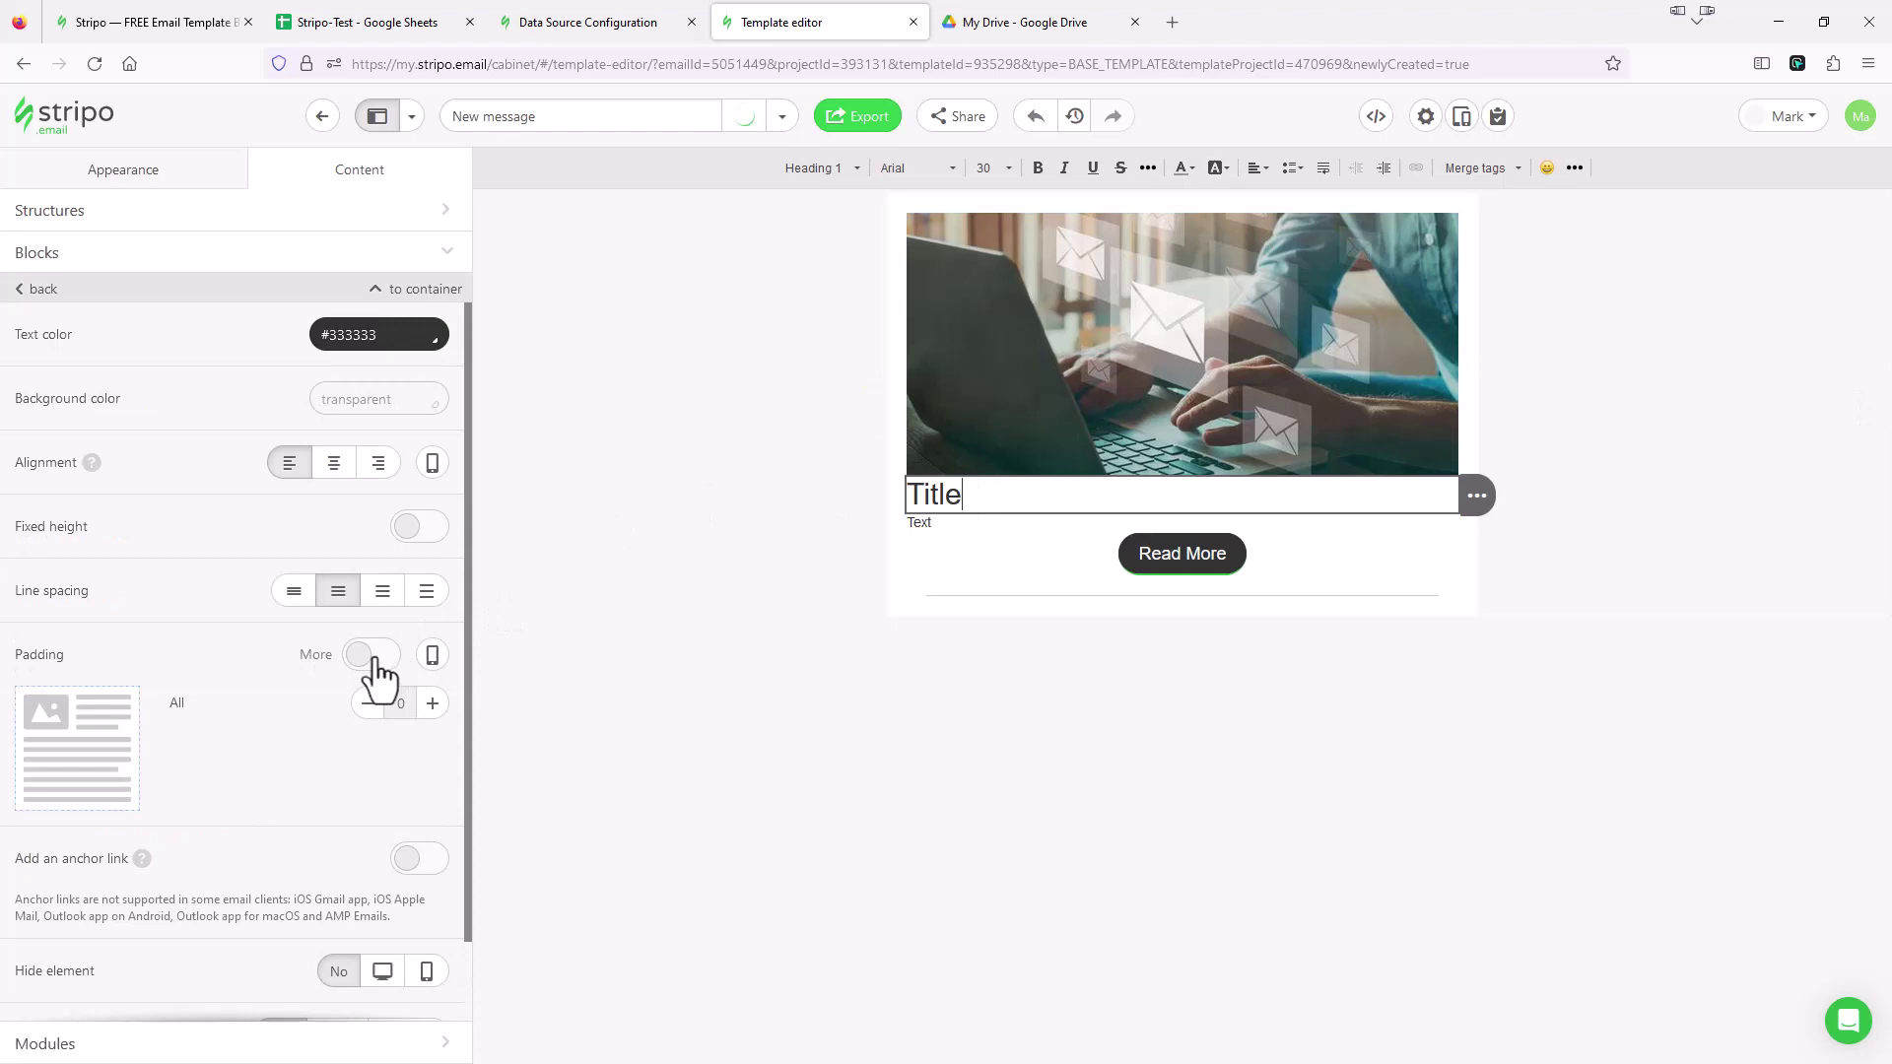
click(370, 660)
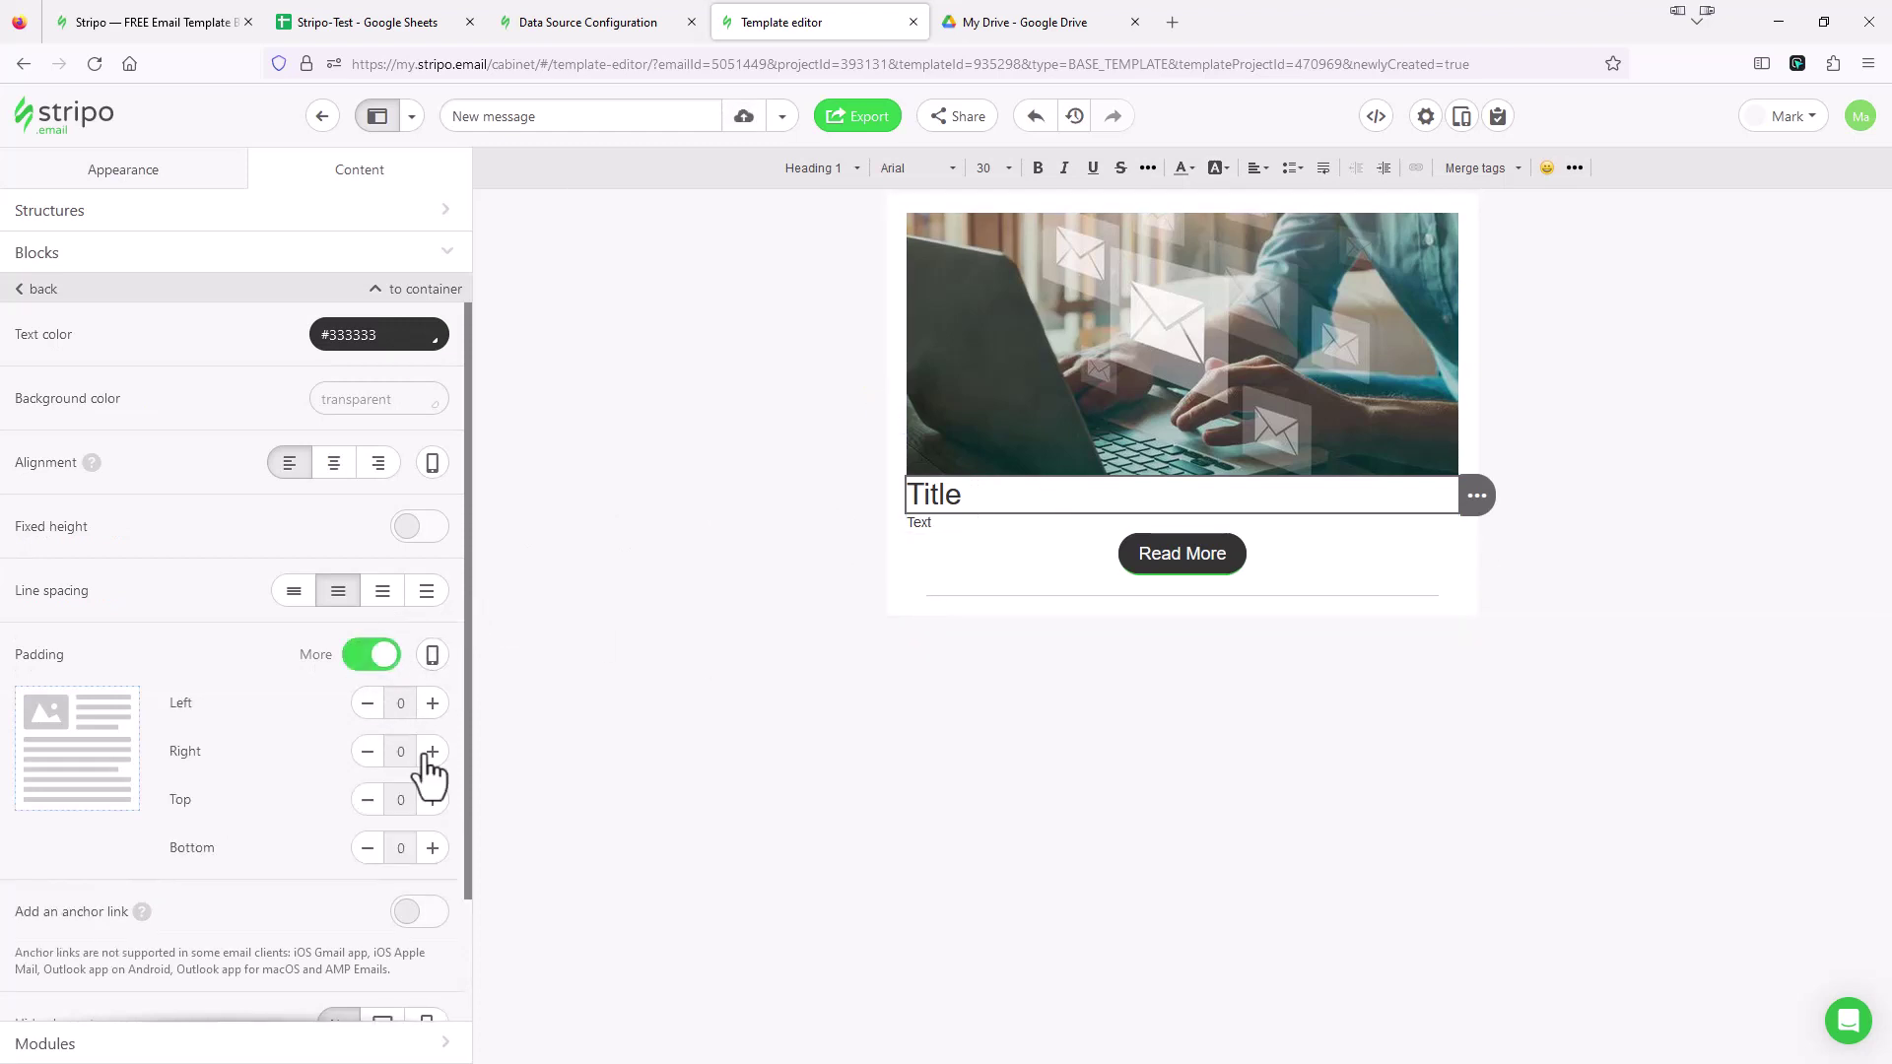
click(433, 800)
click(433, 800)
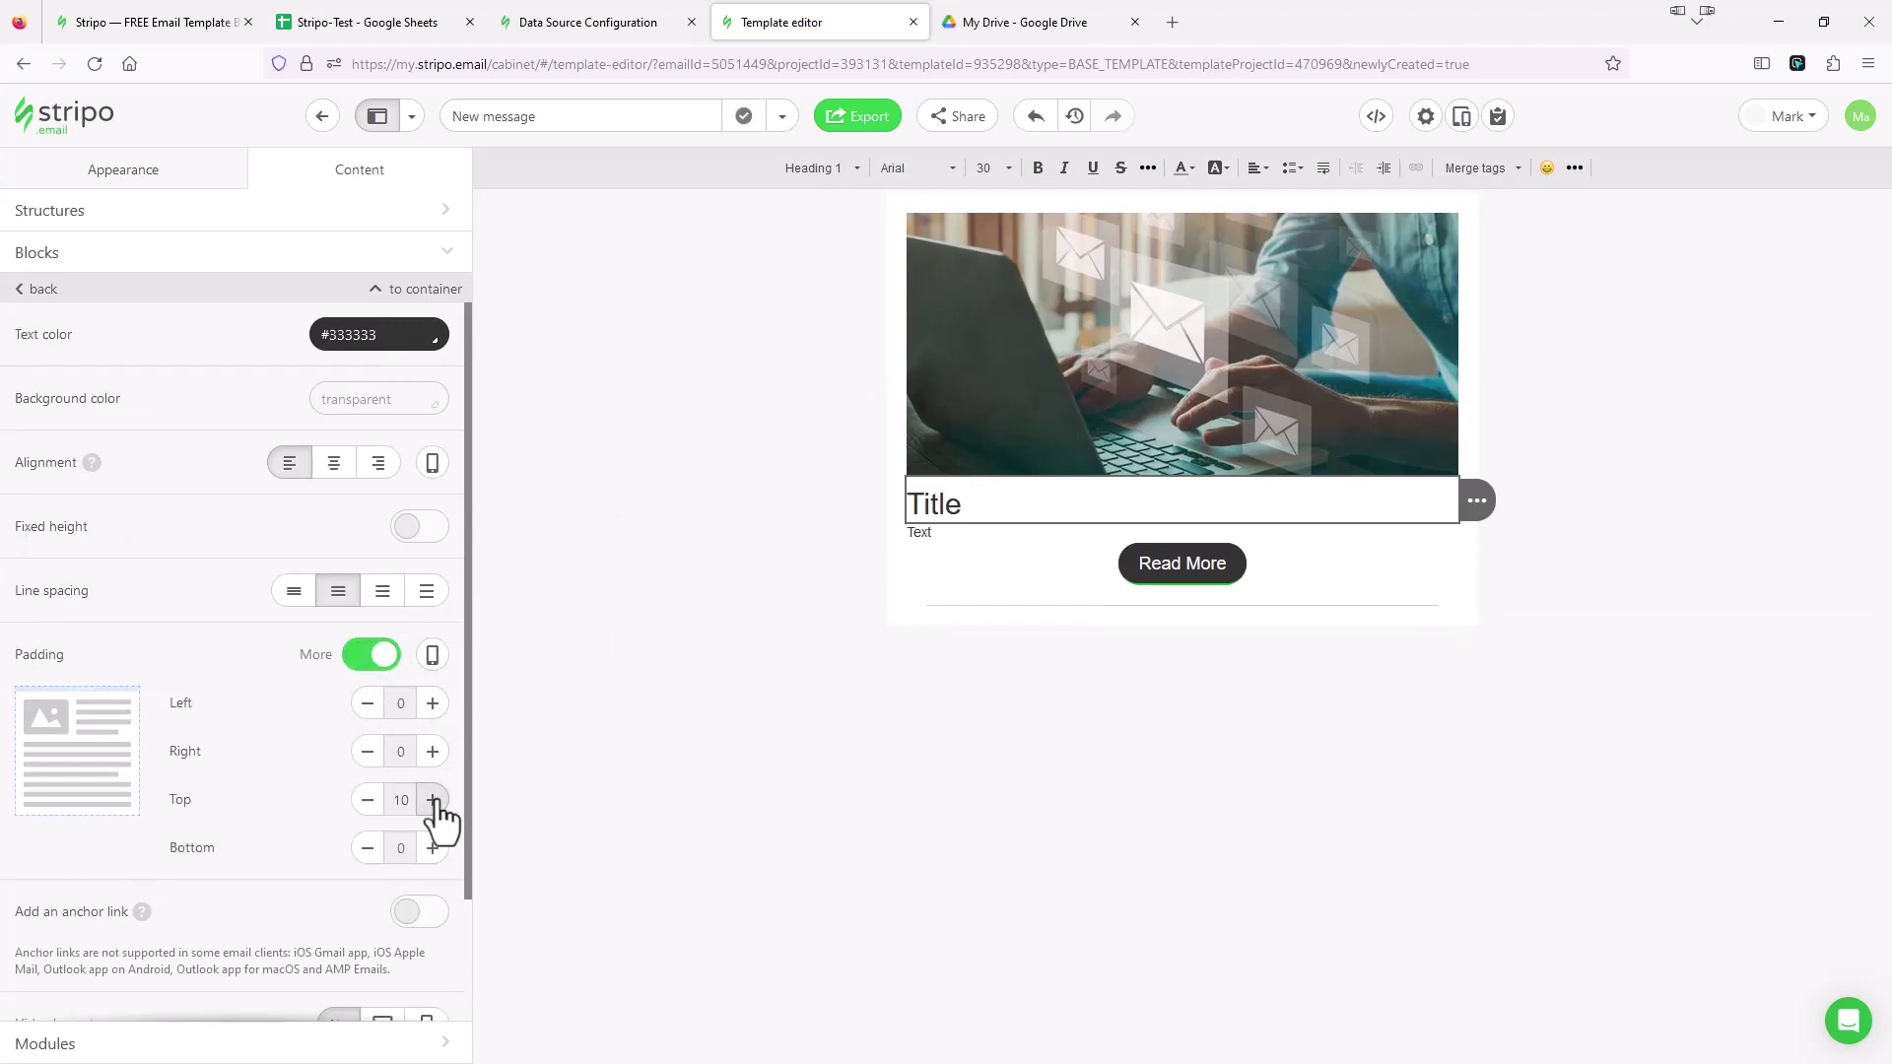
Enable per-side padding on the text block below the title and set its bottom padding to 10.
click(931, 540)
click(369, 655)
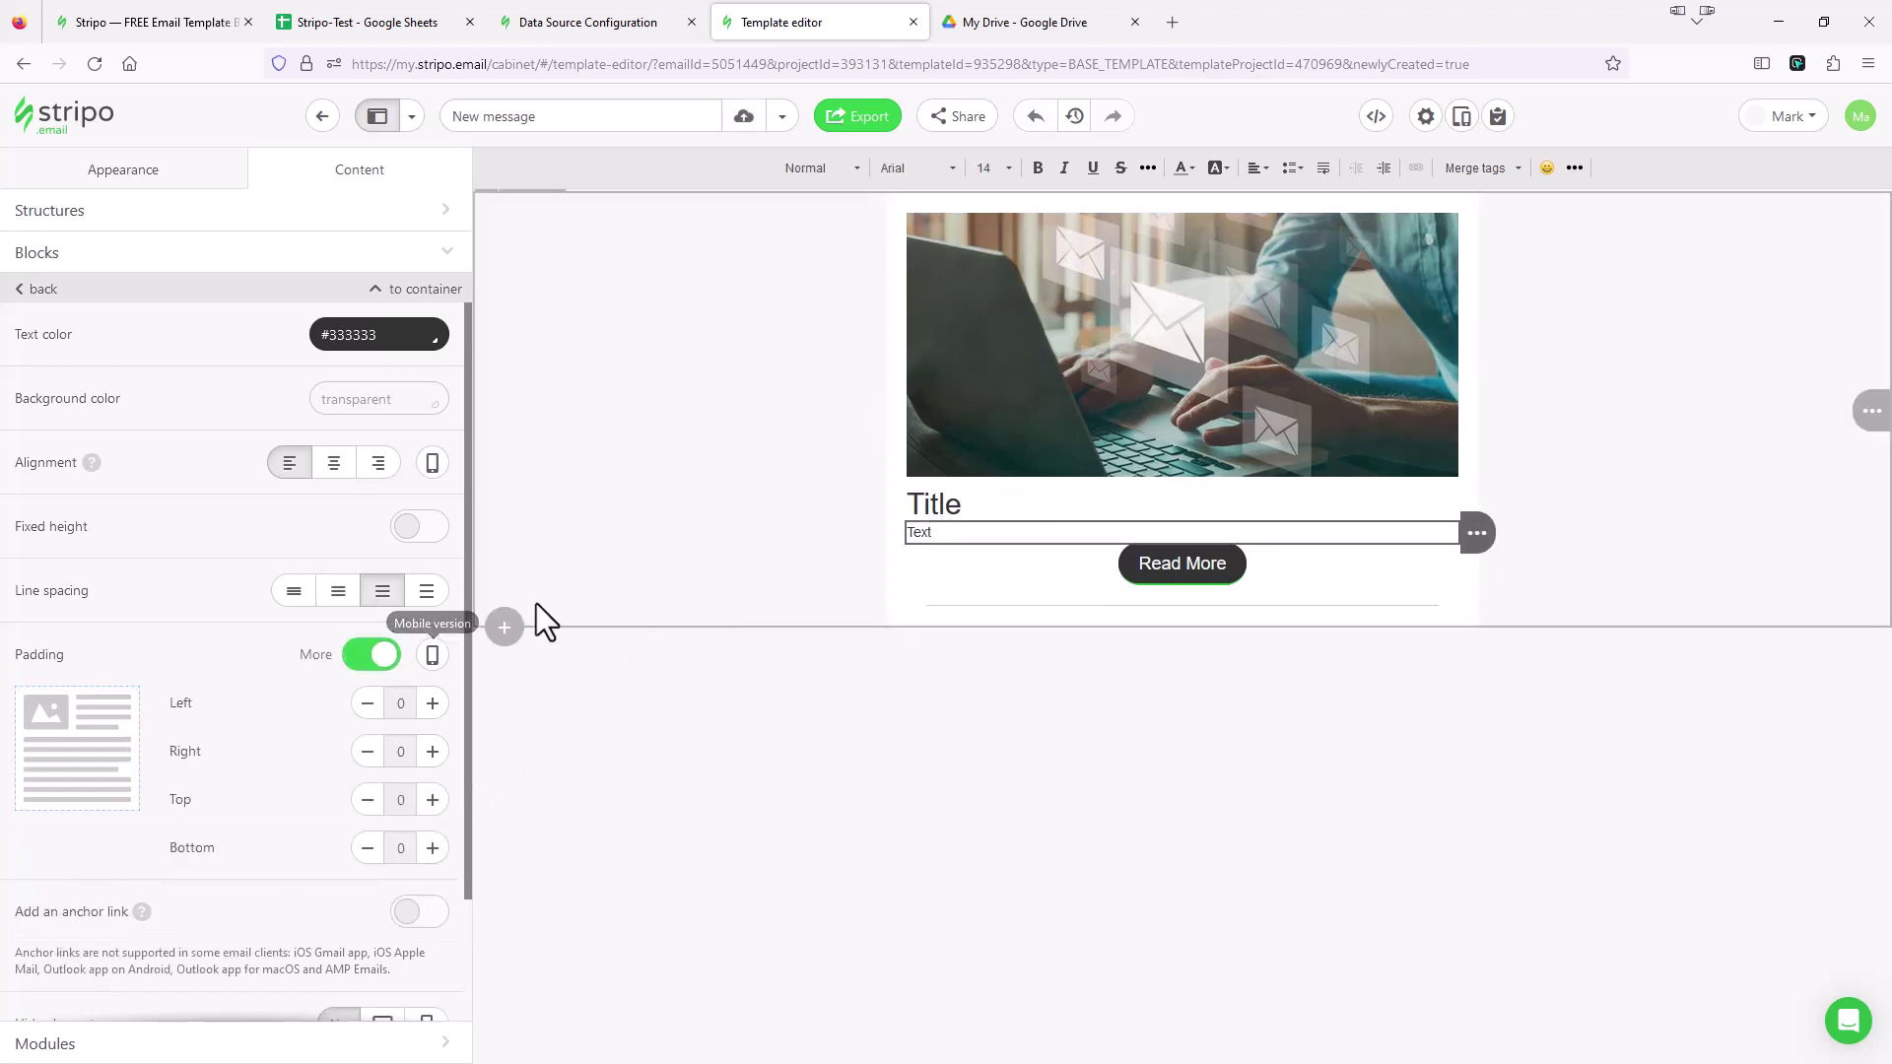
click(432, 848)
click(433, 849)
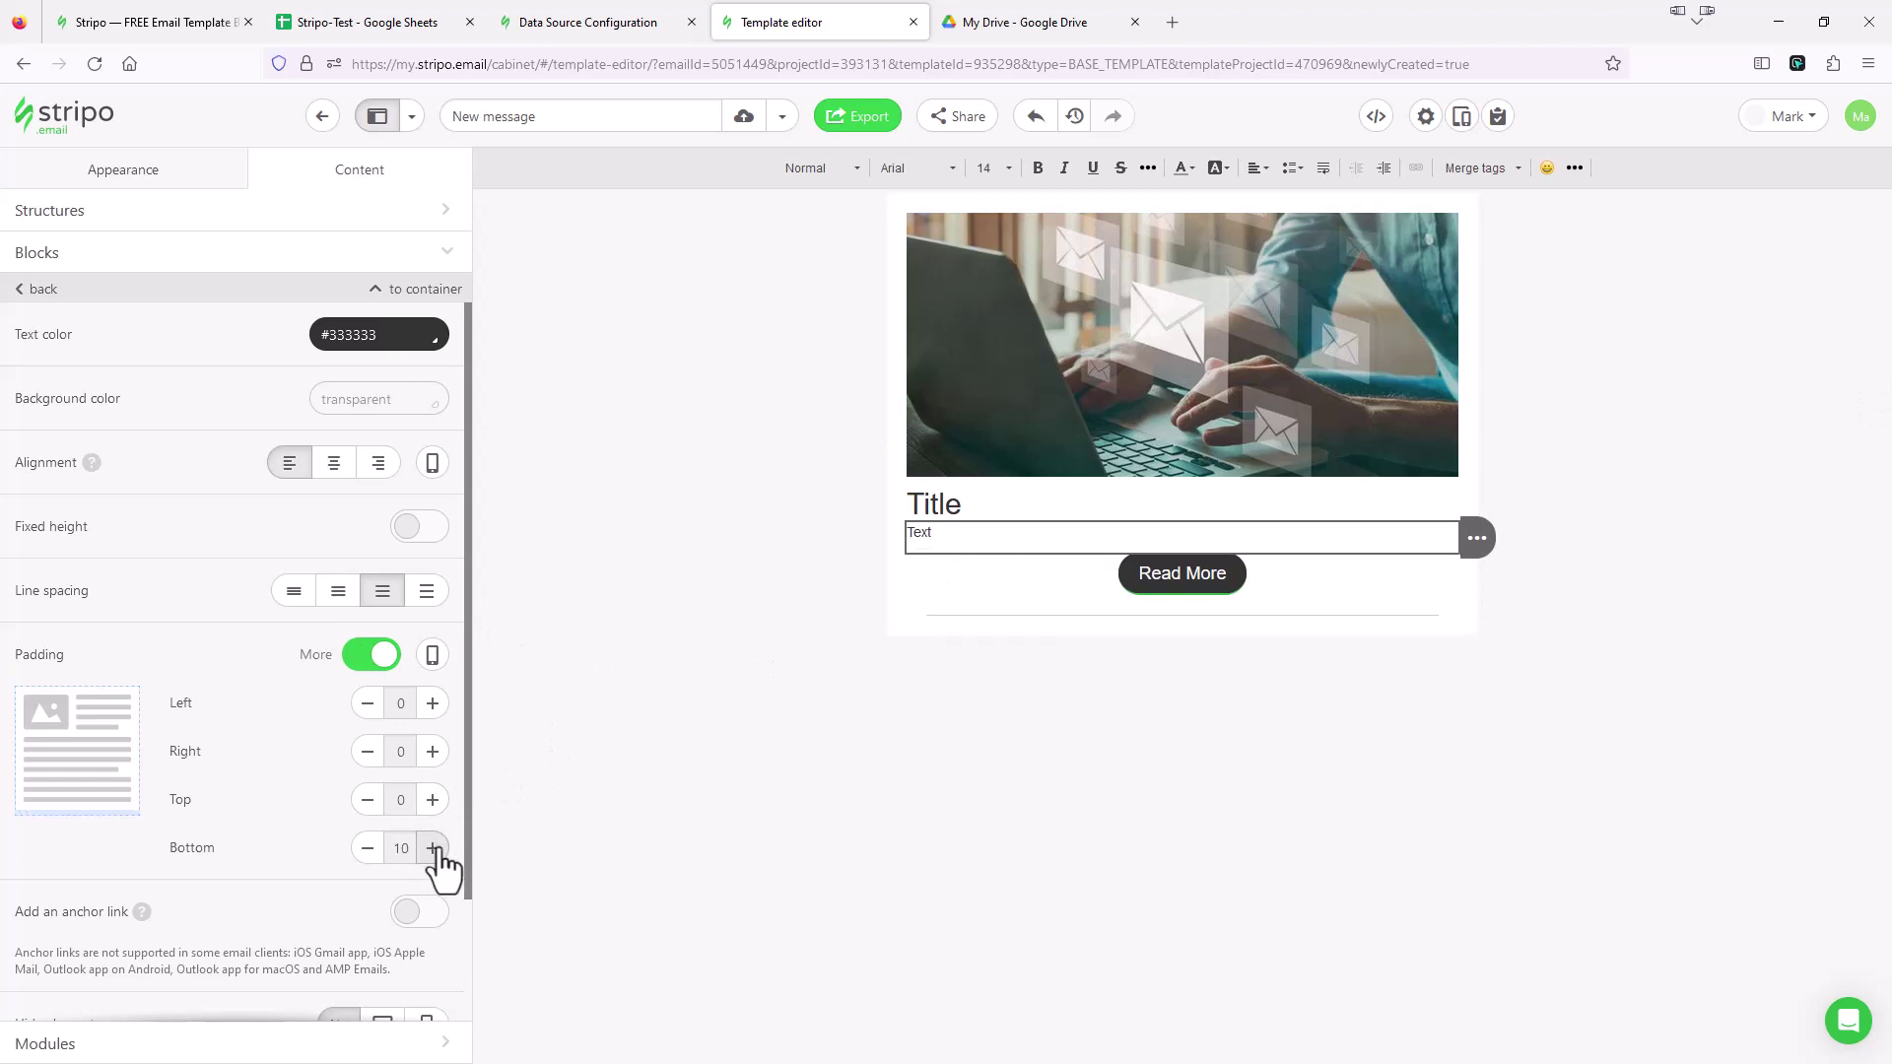
Align the Read More button to the left within its container.
click(1086, 585)
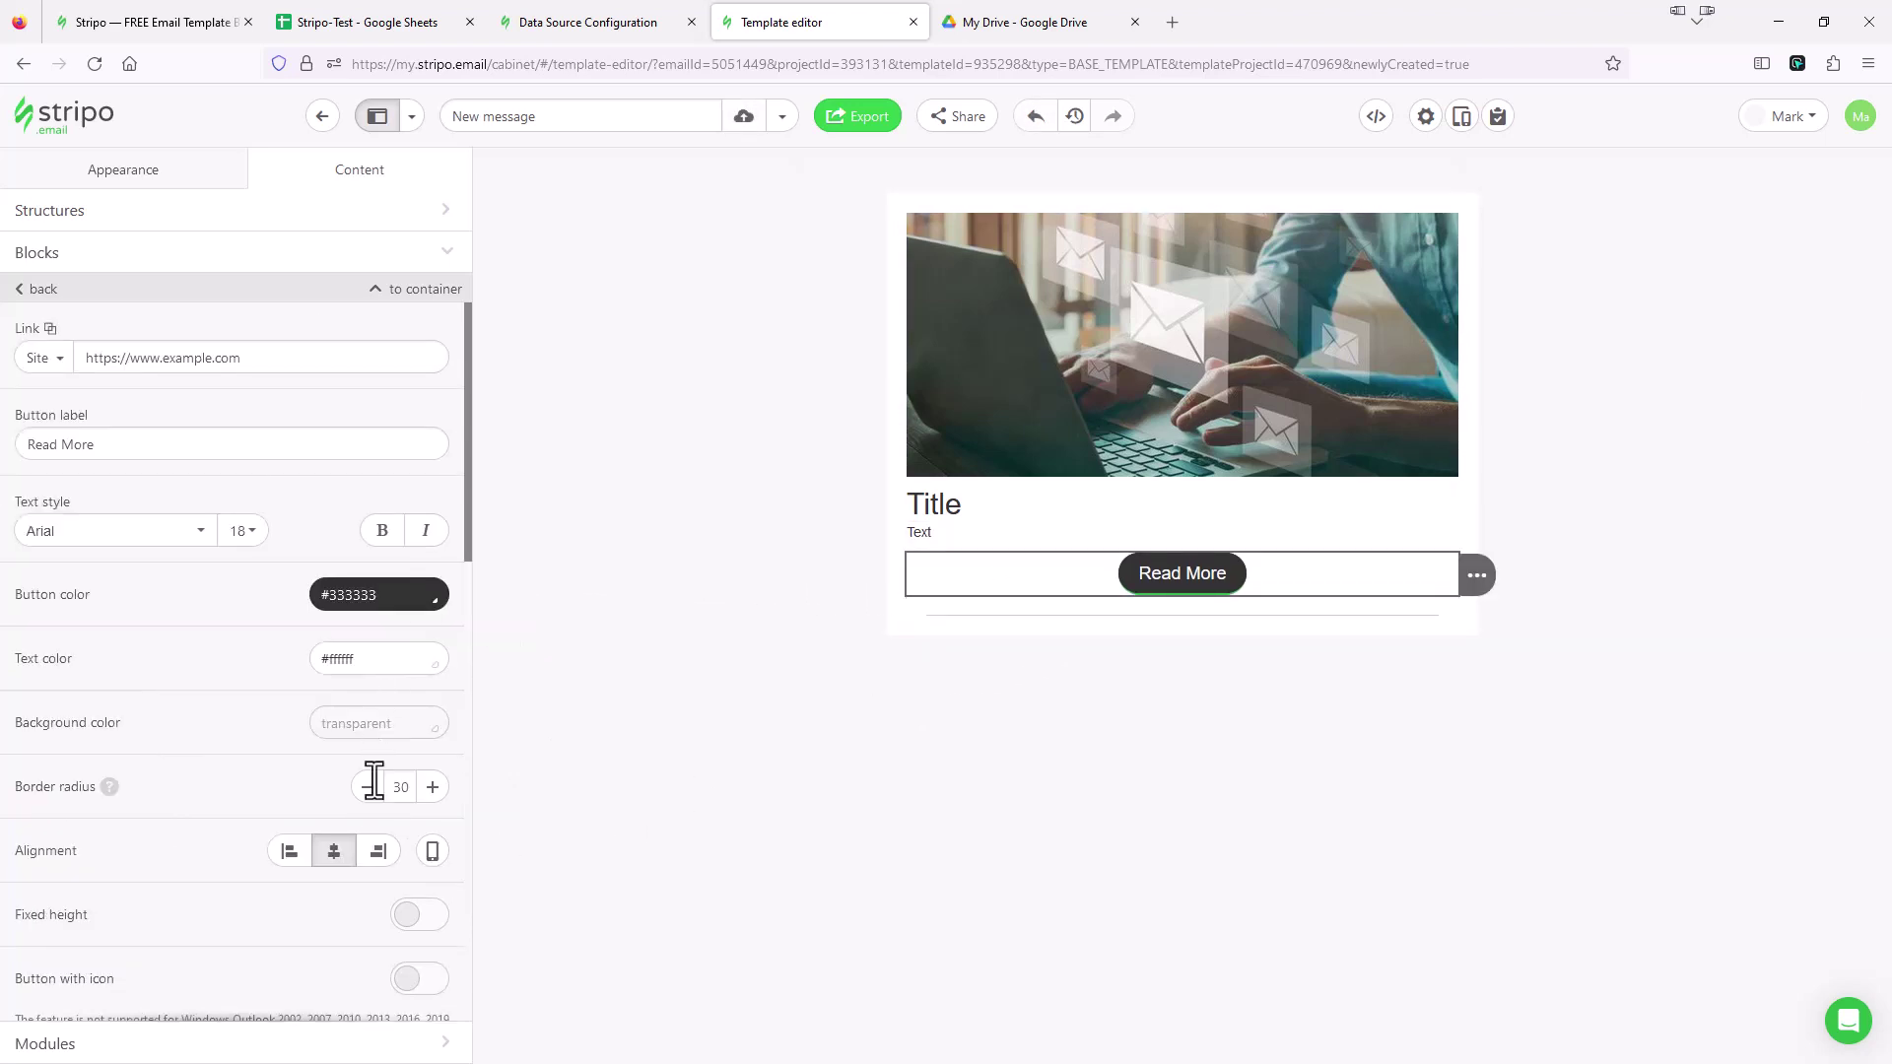
click(288, 851)
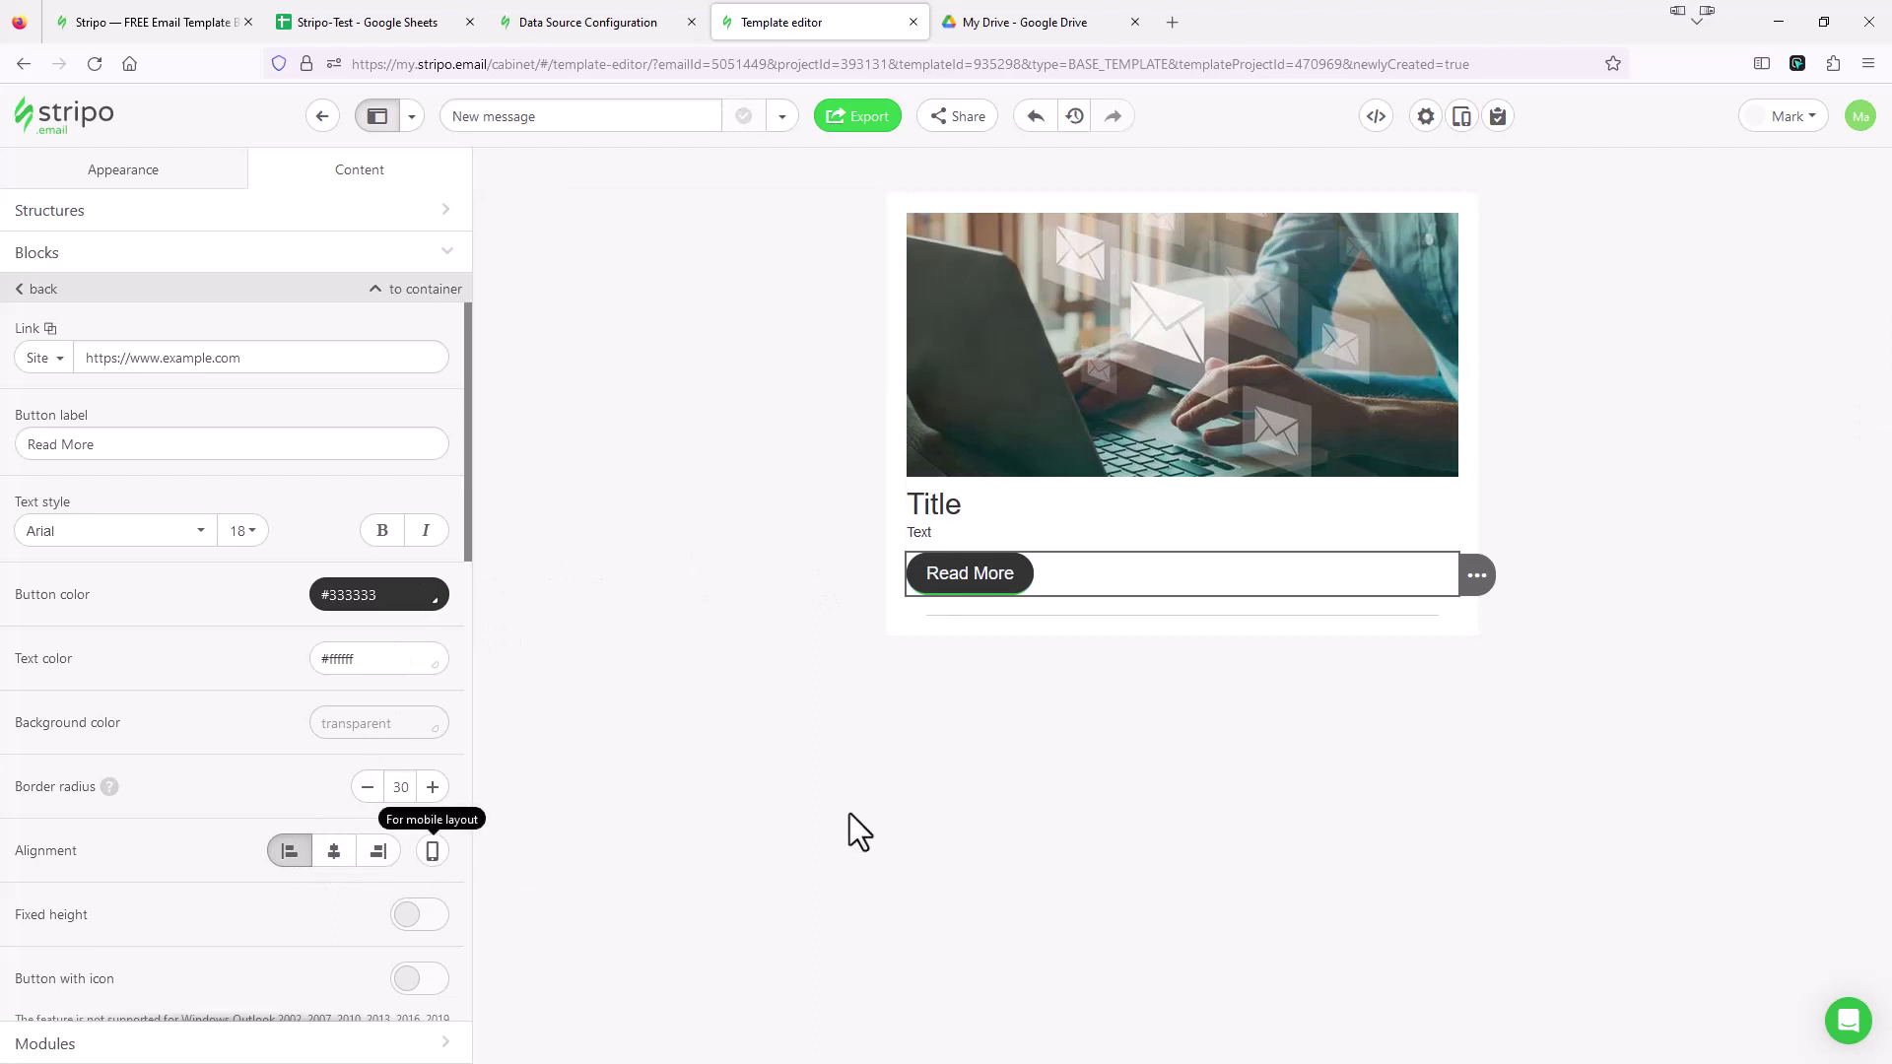
click(833, 642)
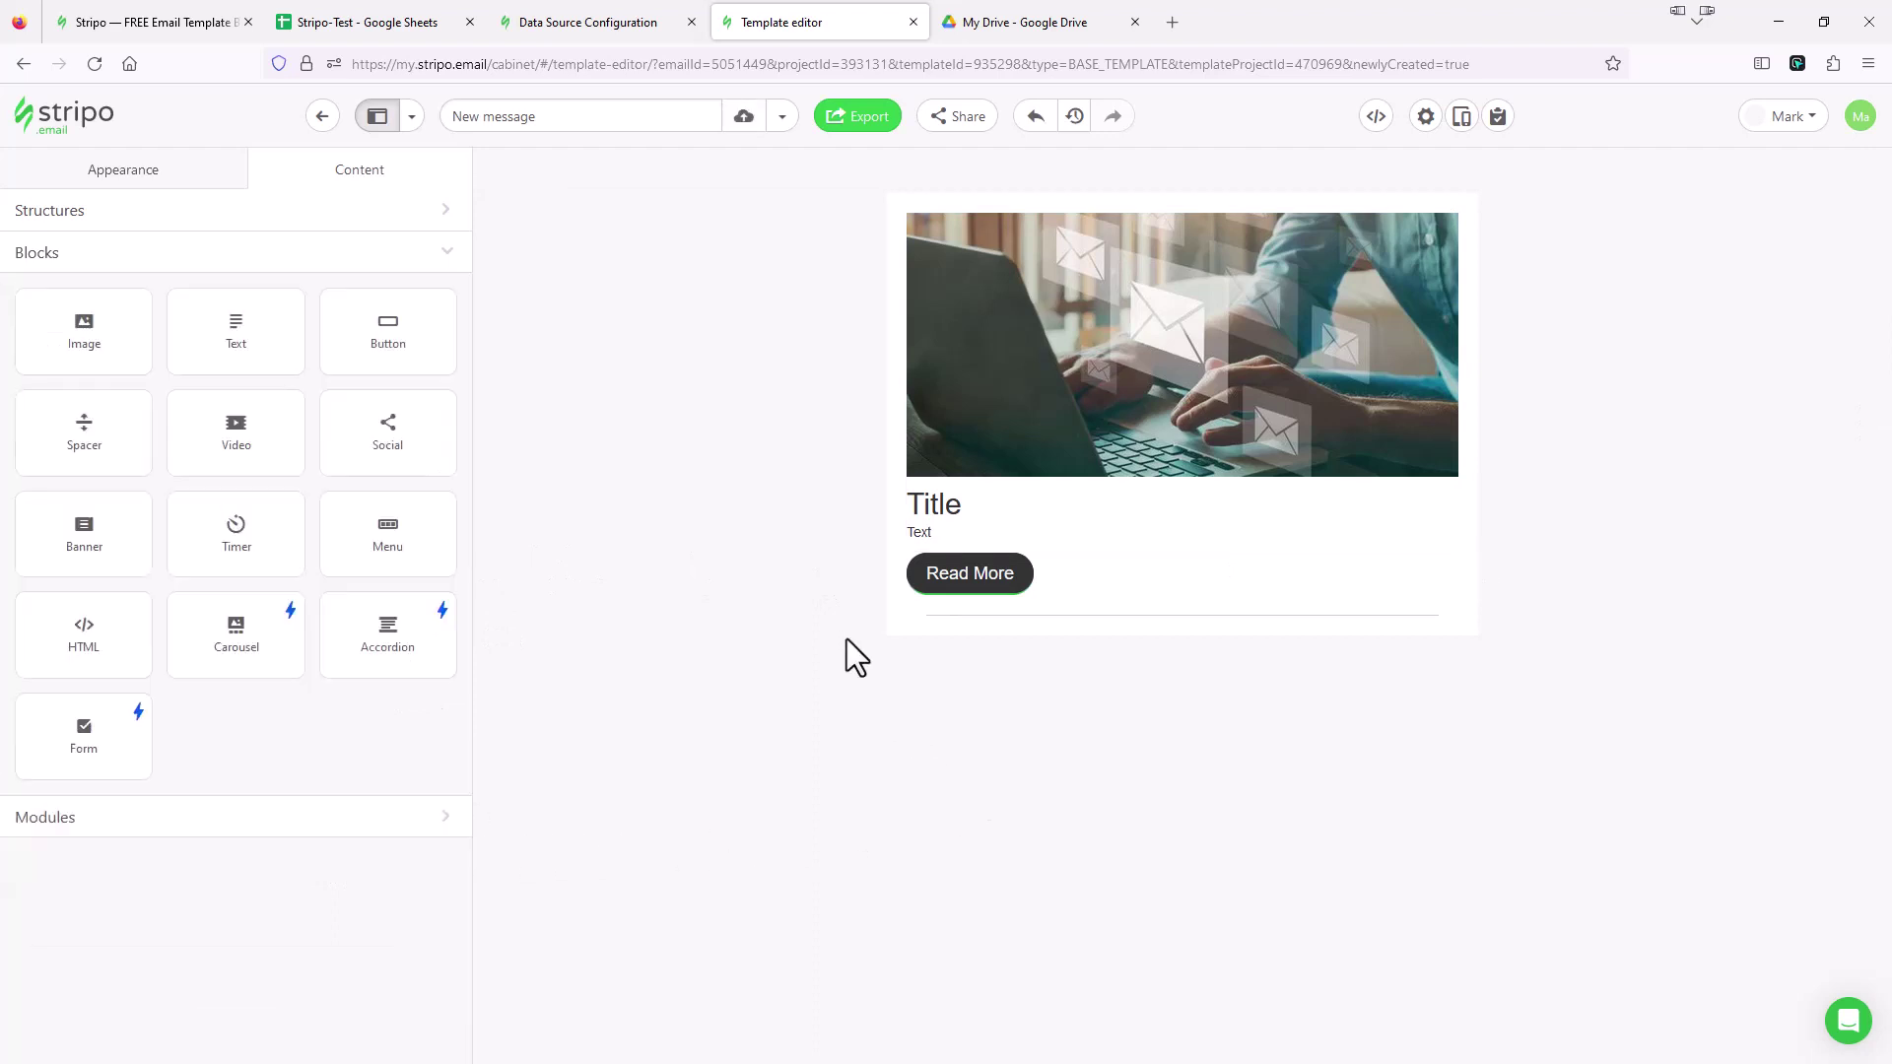
Remove the Read More button's green bottom border by switching off its per-side border settings.
click(970, 601)
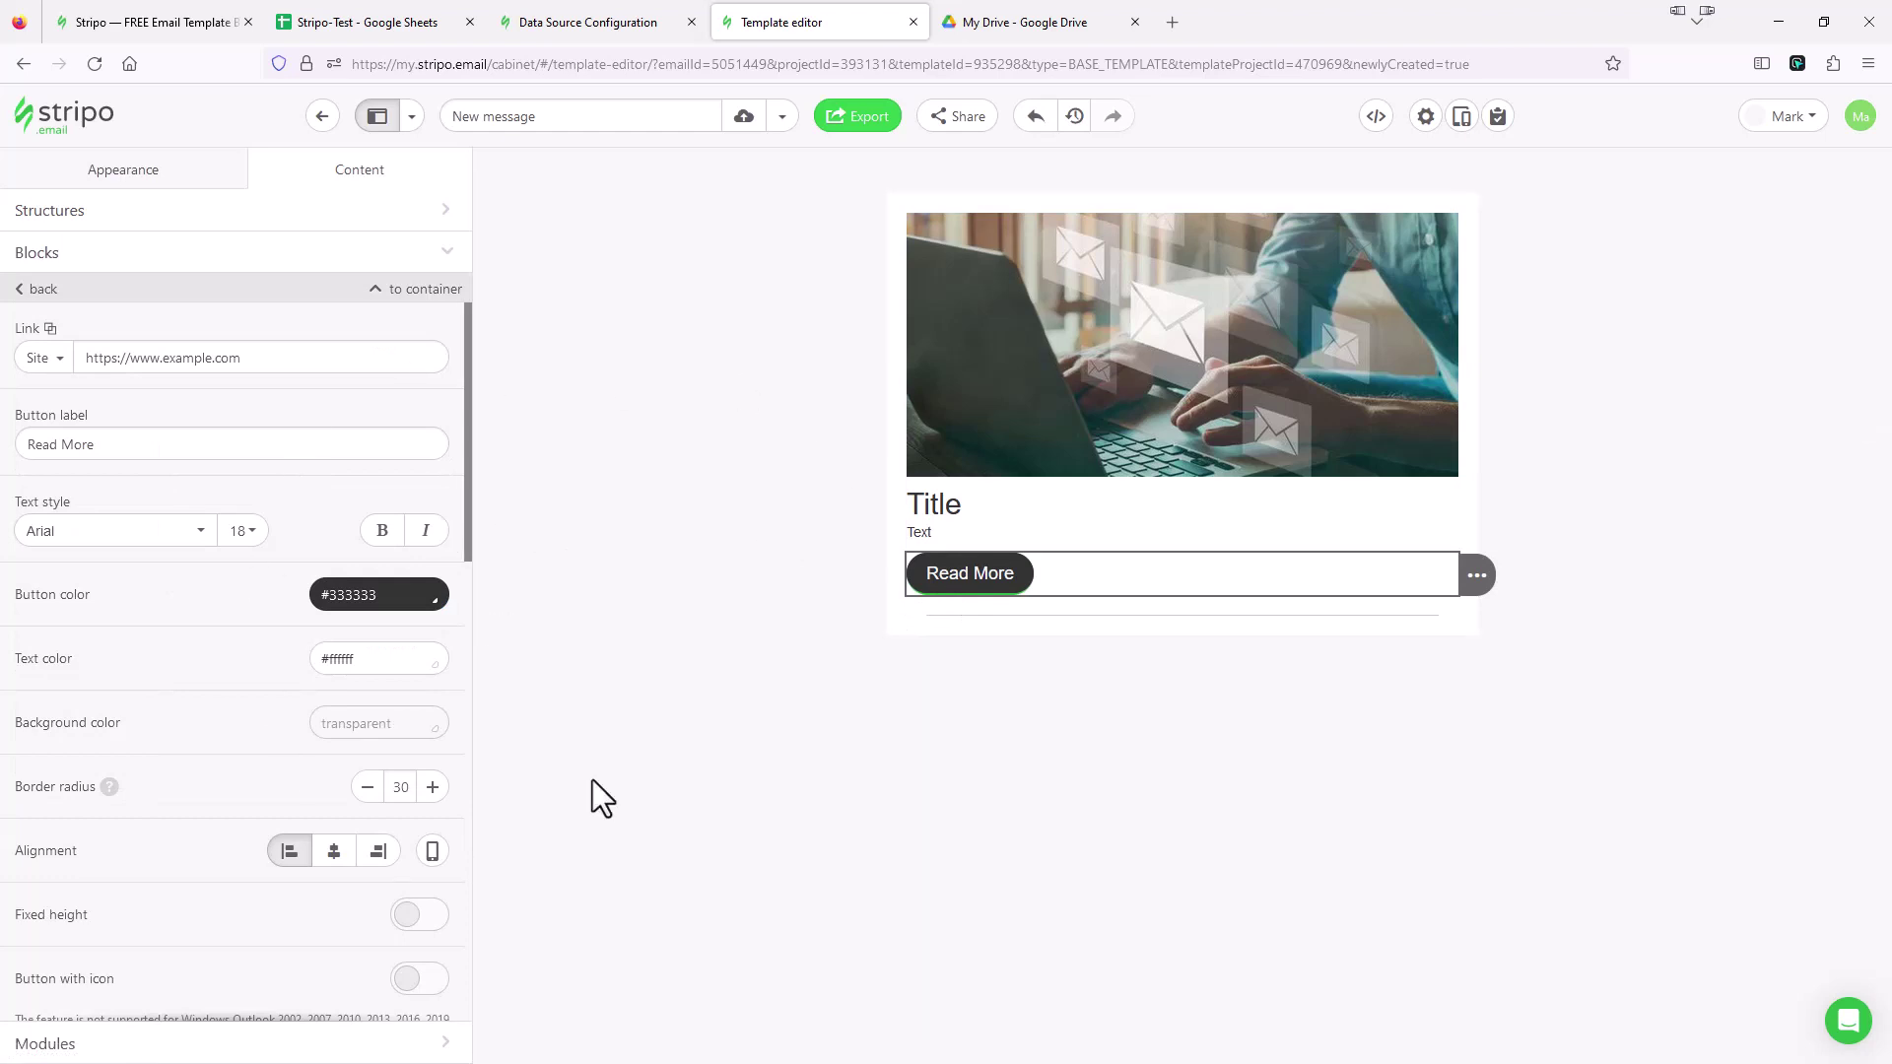
scroll(227, 605, down, 3)
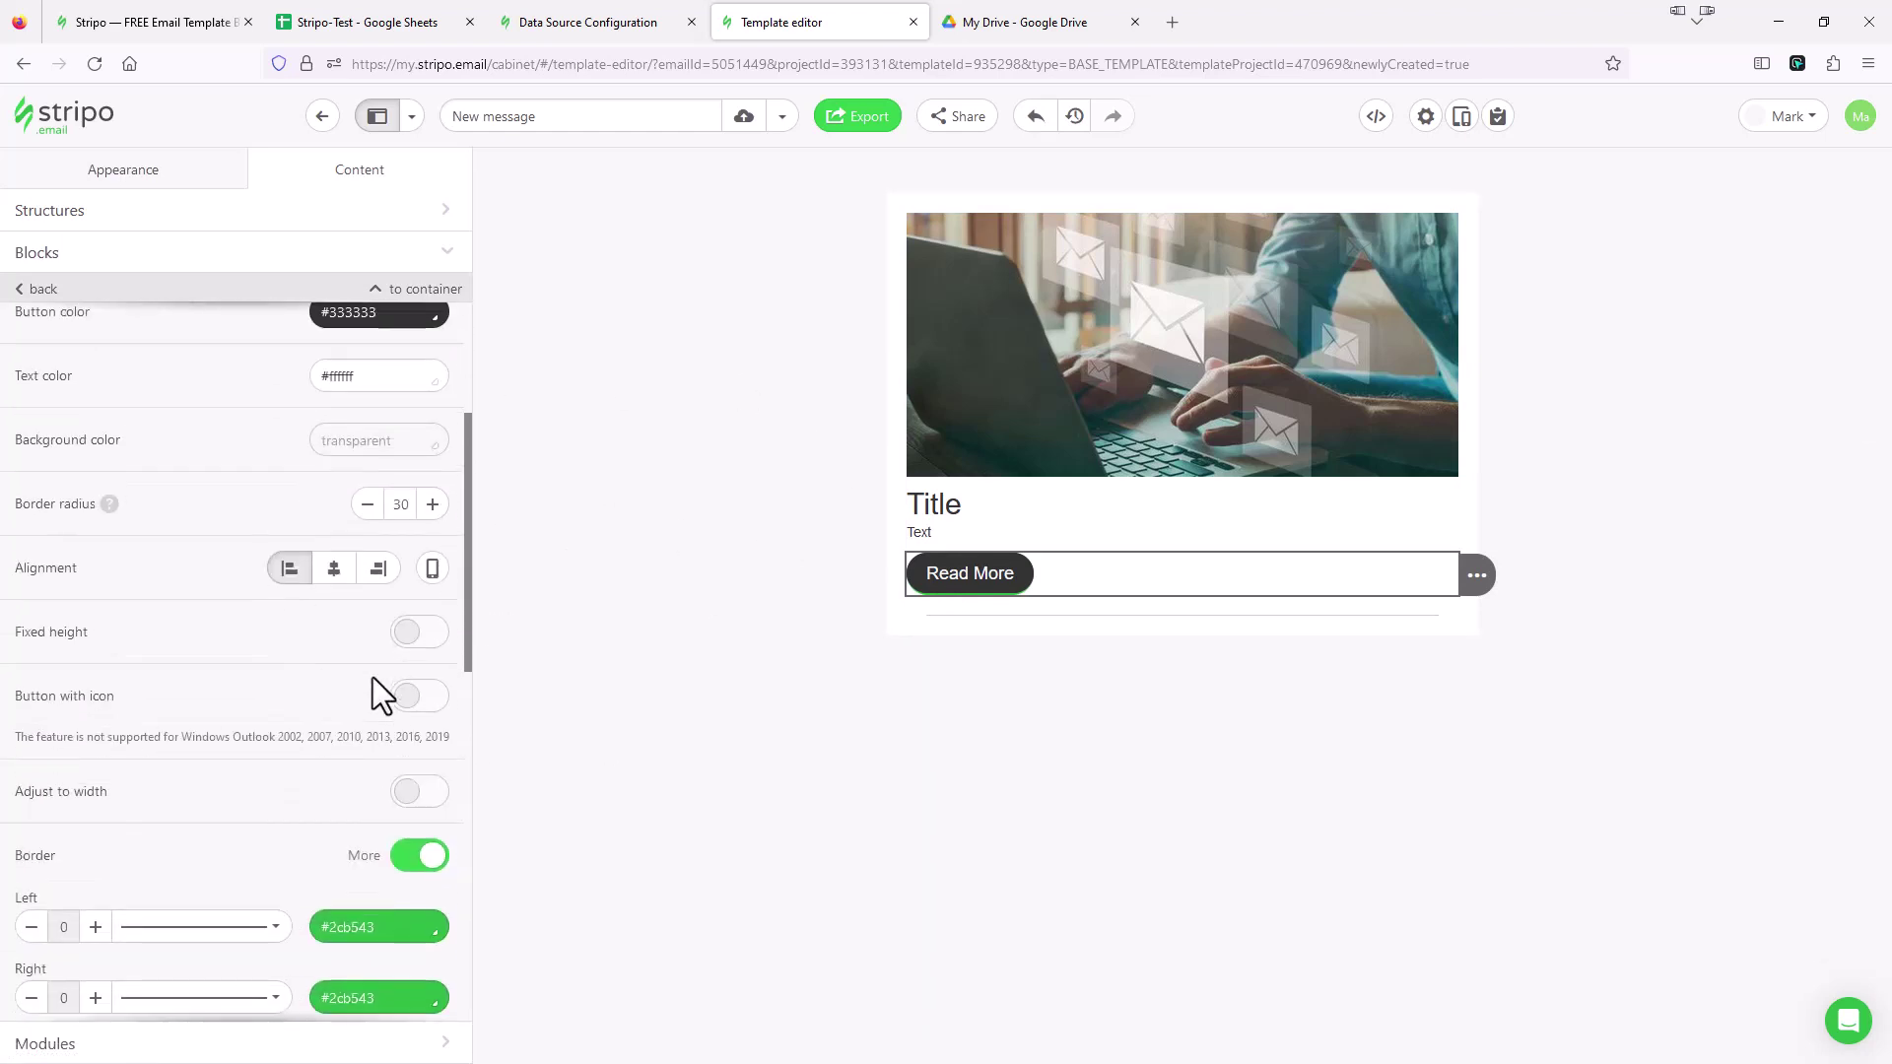
scroll(372, 677, down, 3)
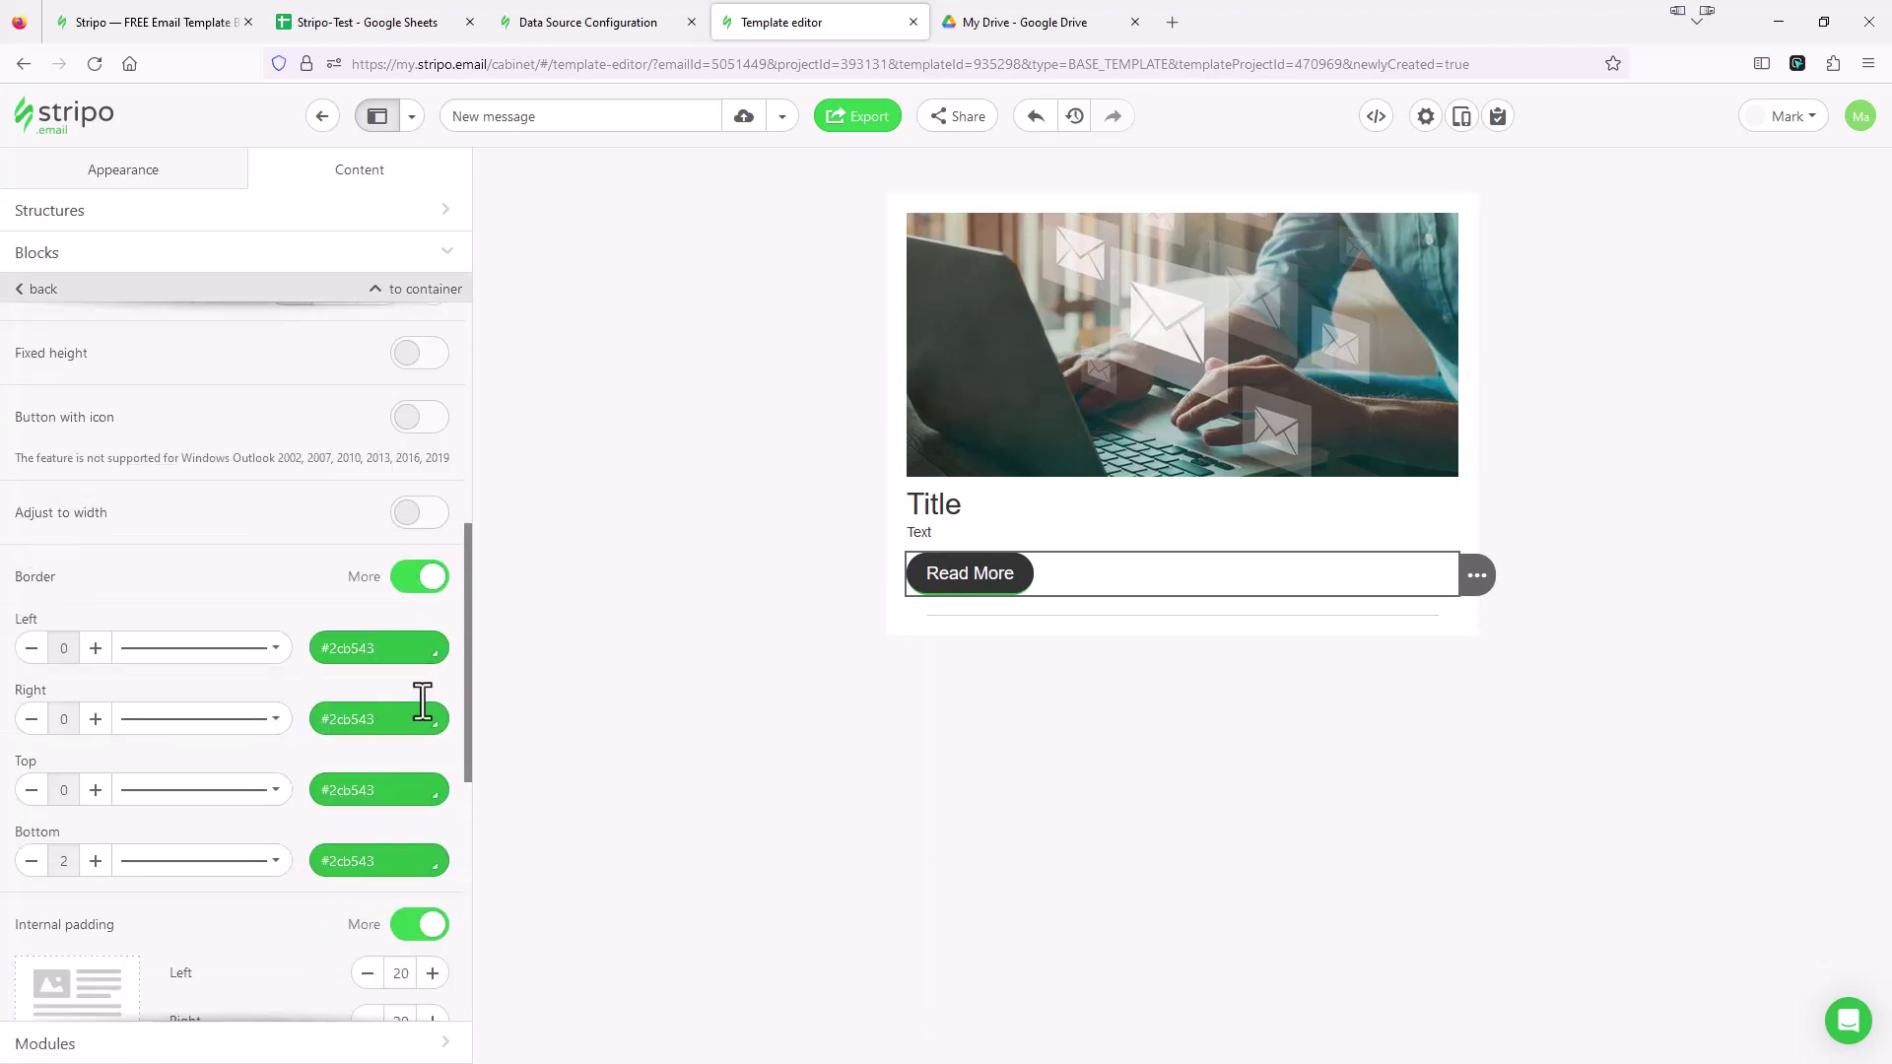
click(424, 579)
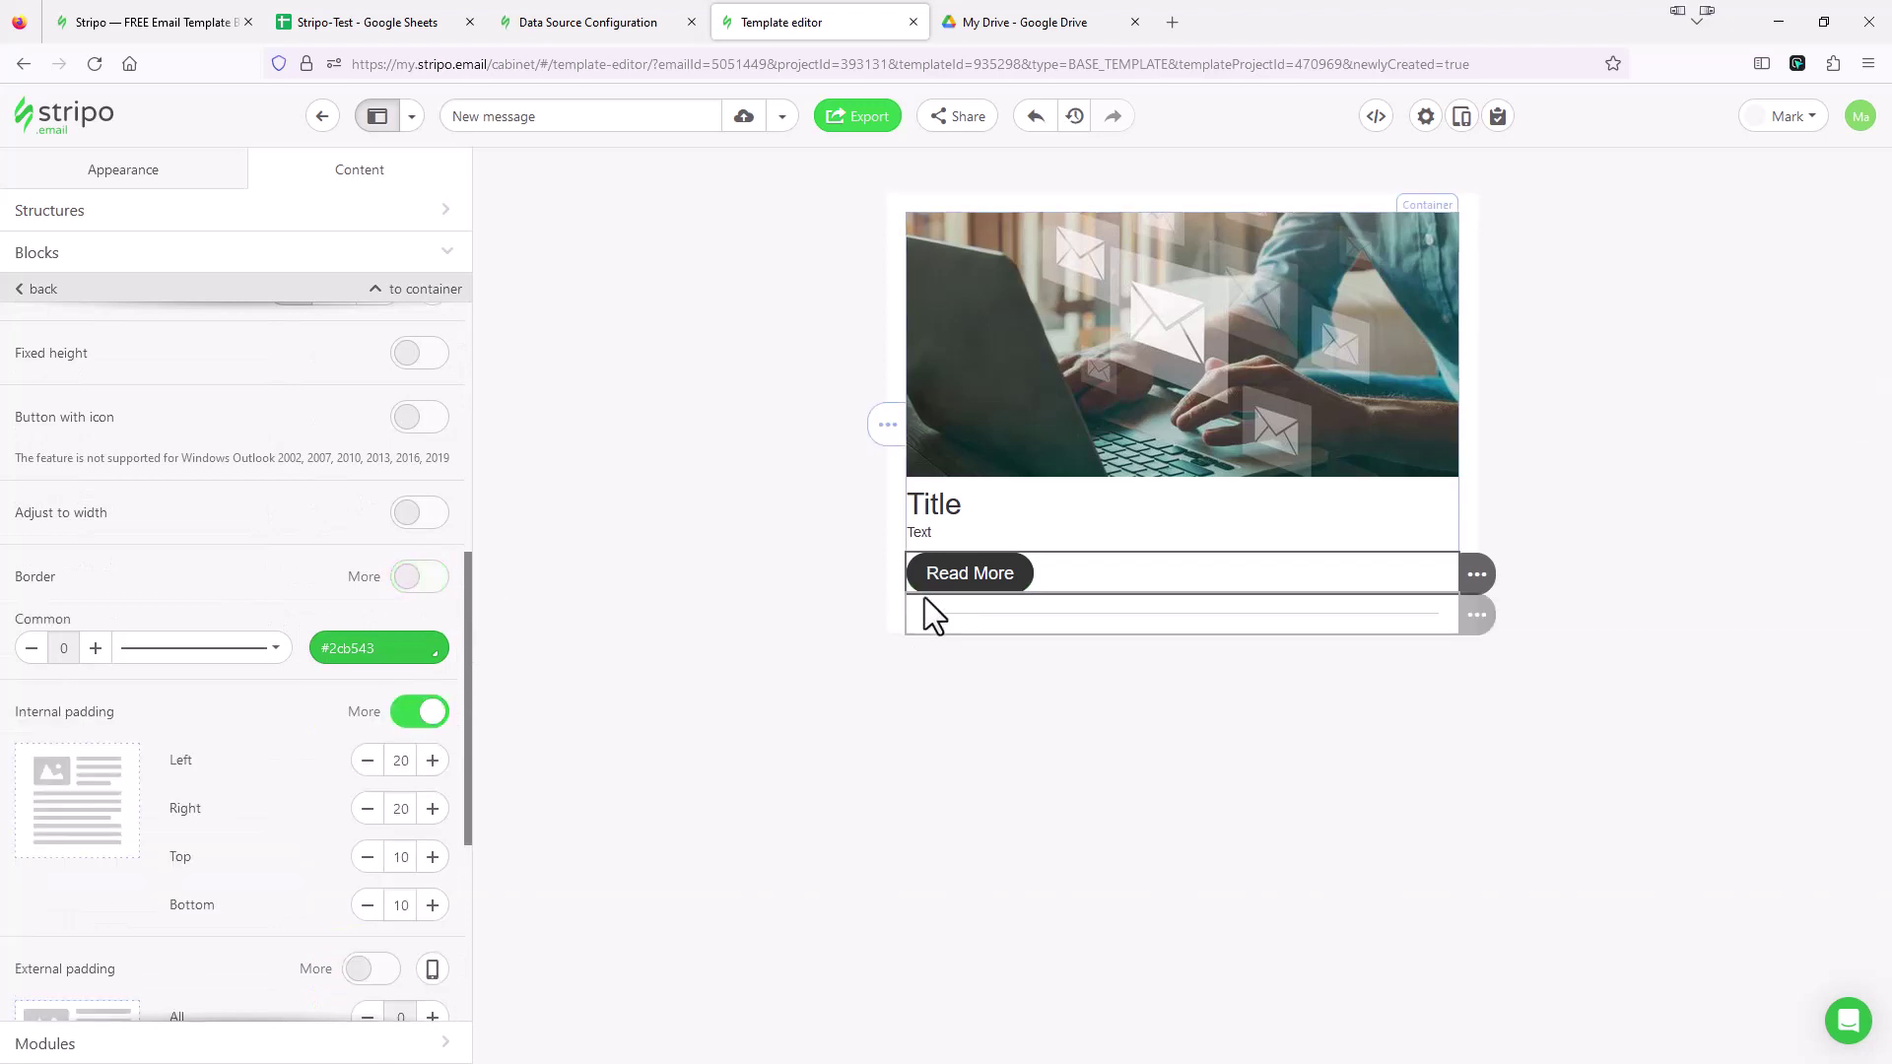
click(840, 562)
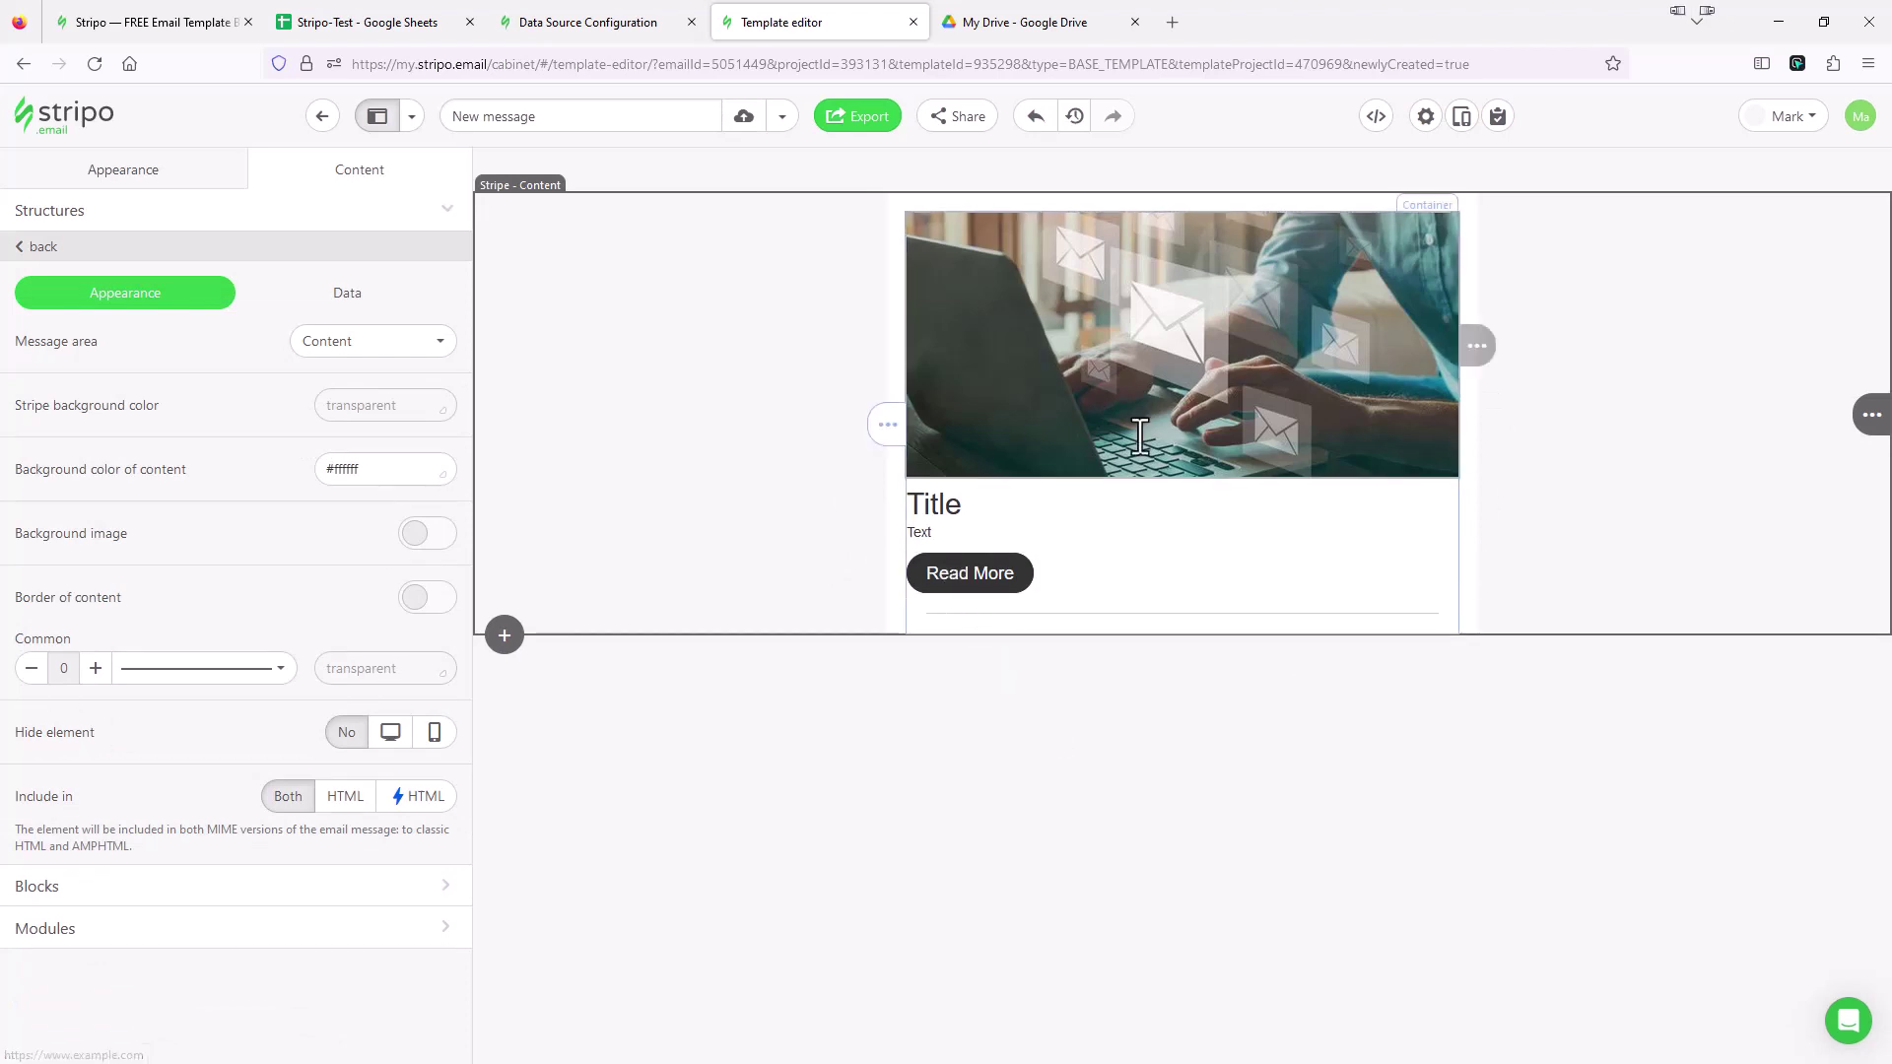
Set the structure holding the image, title, text and button for inclusion only in the classic HTML version.
click(901, 360)
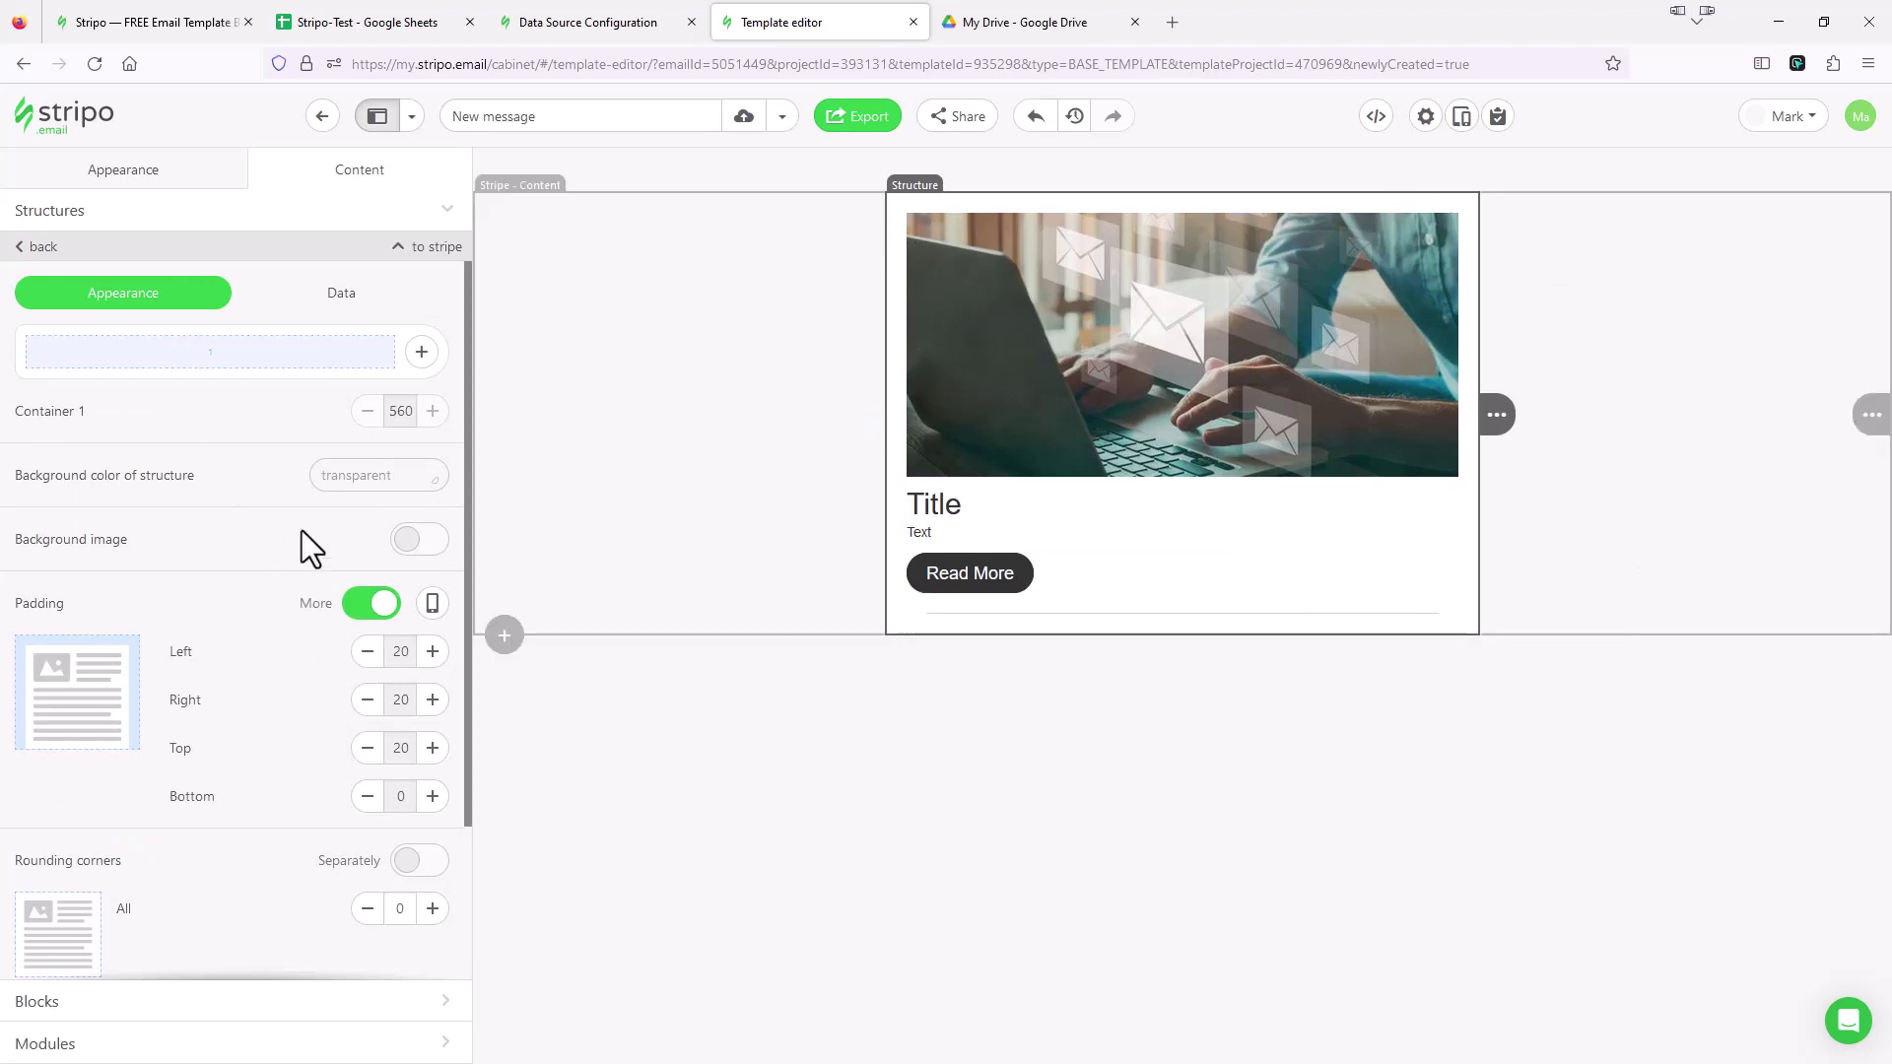
scroll(316, 689, down, 3)
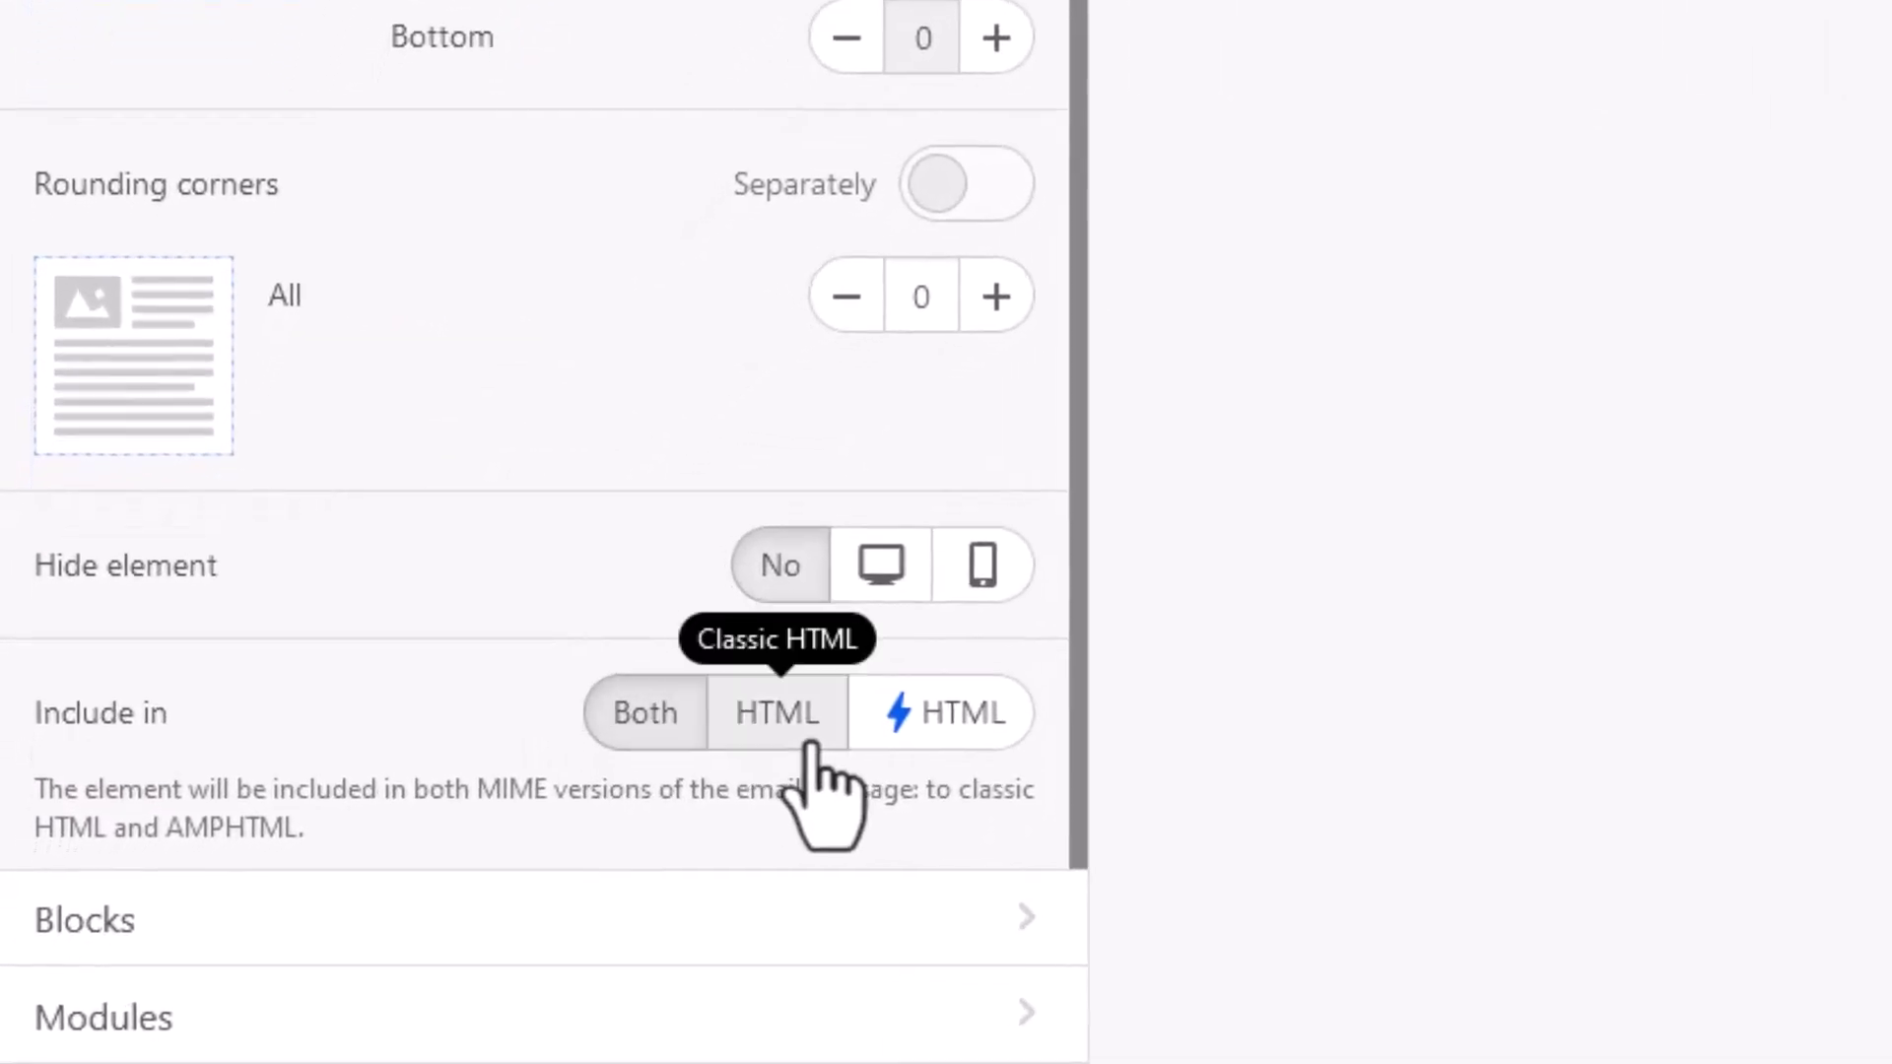
click(810, 744)
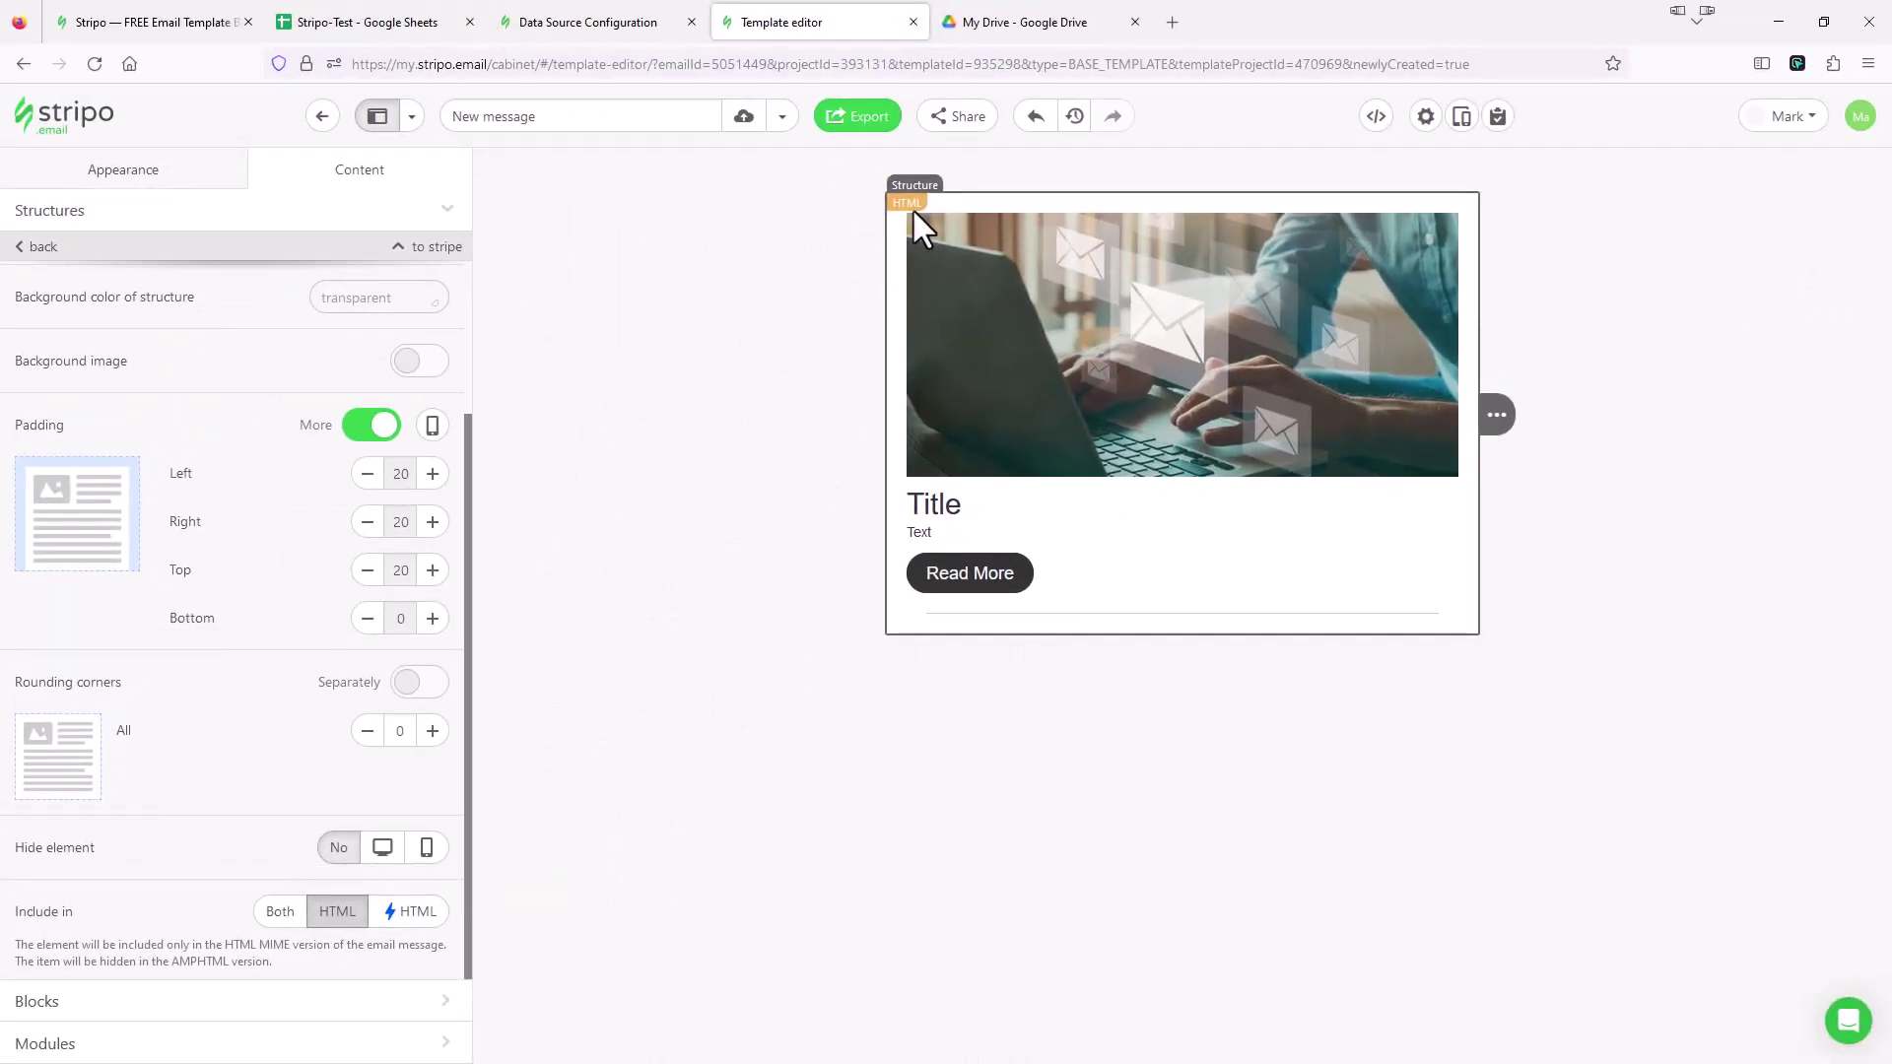
Copy the structure's complete outer table markup, from its opening to closing table tag, excluding the surrounding td, and close the code editor.
click(1376, 117)
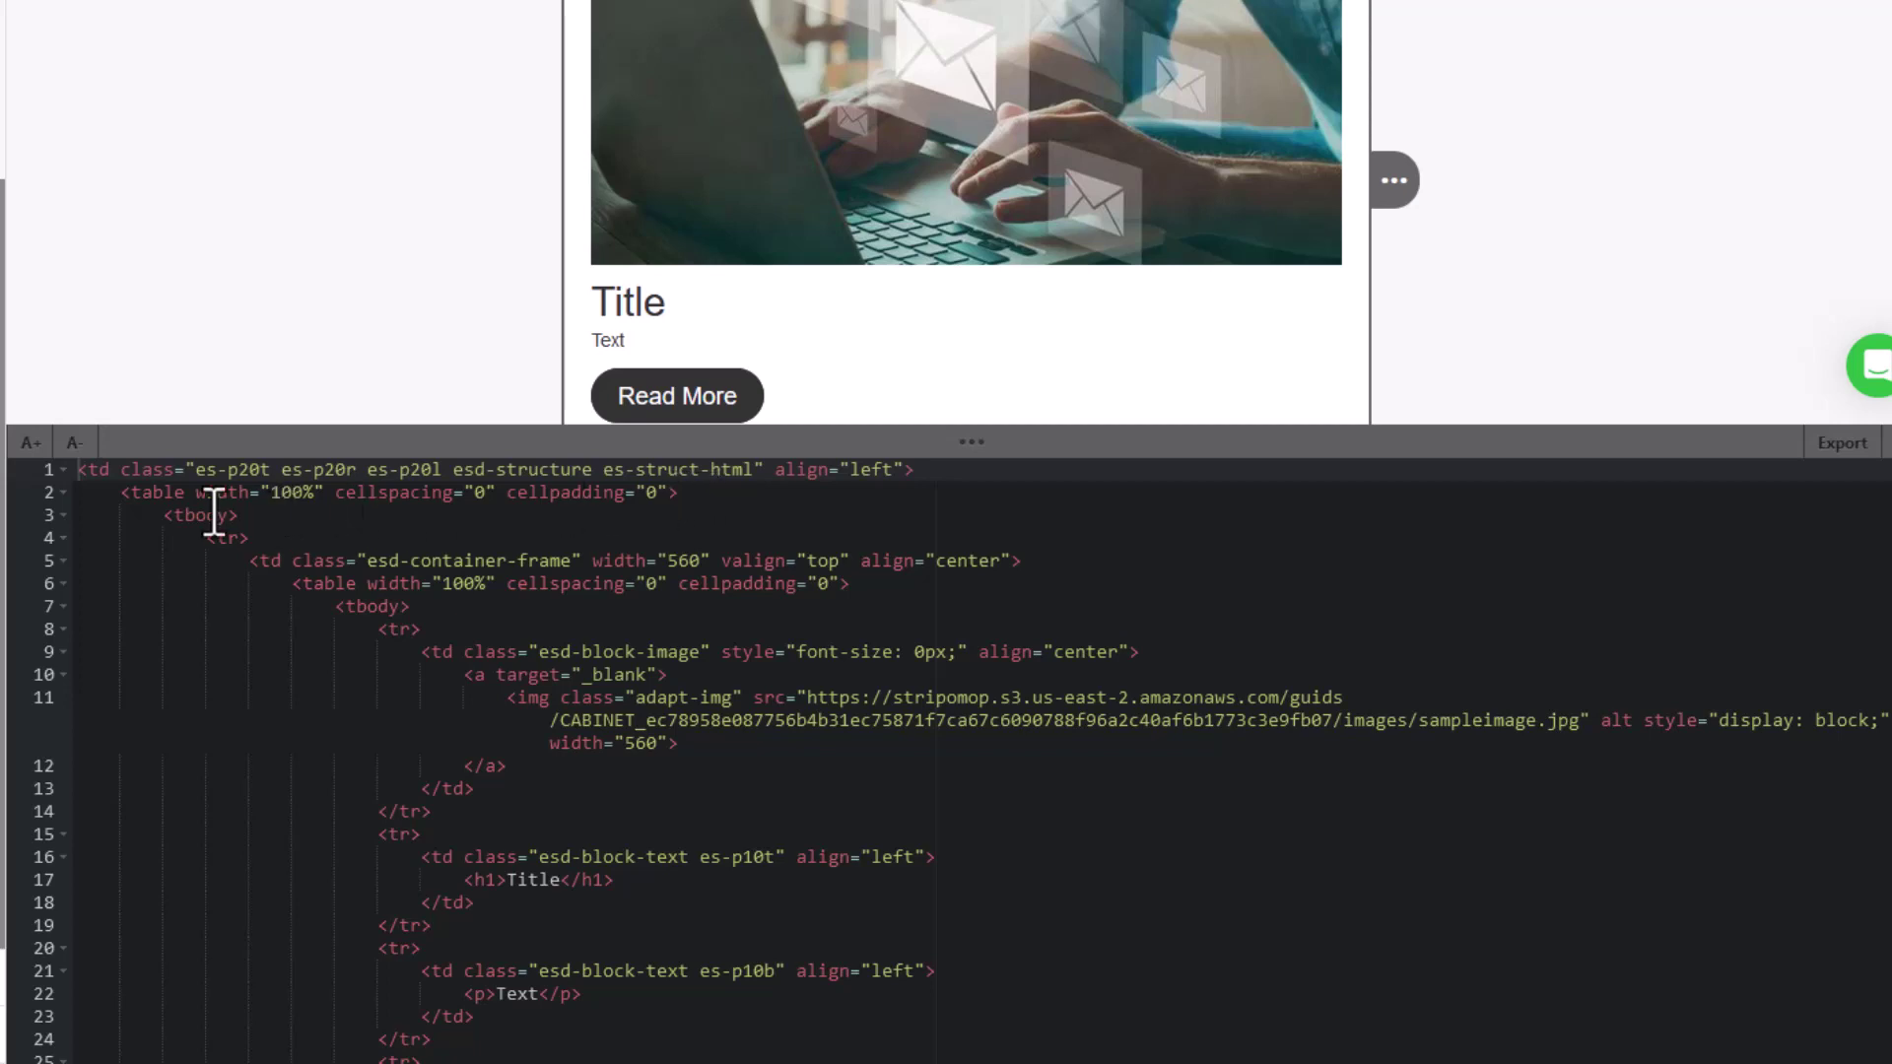
click(125, 496)
drag(130, 510, 395, 1053)
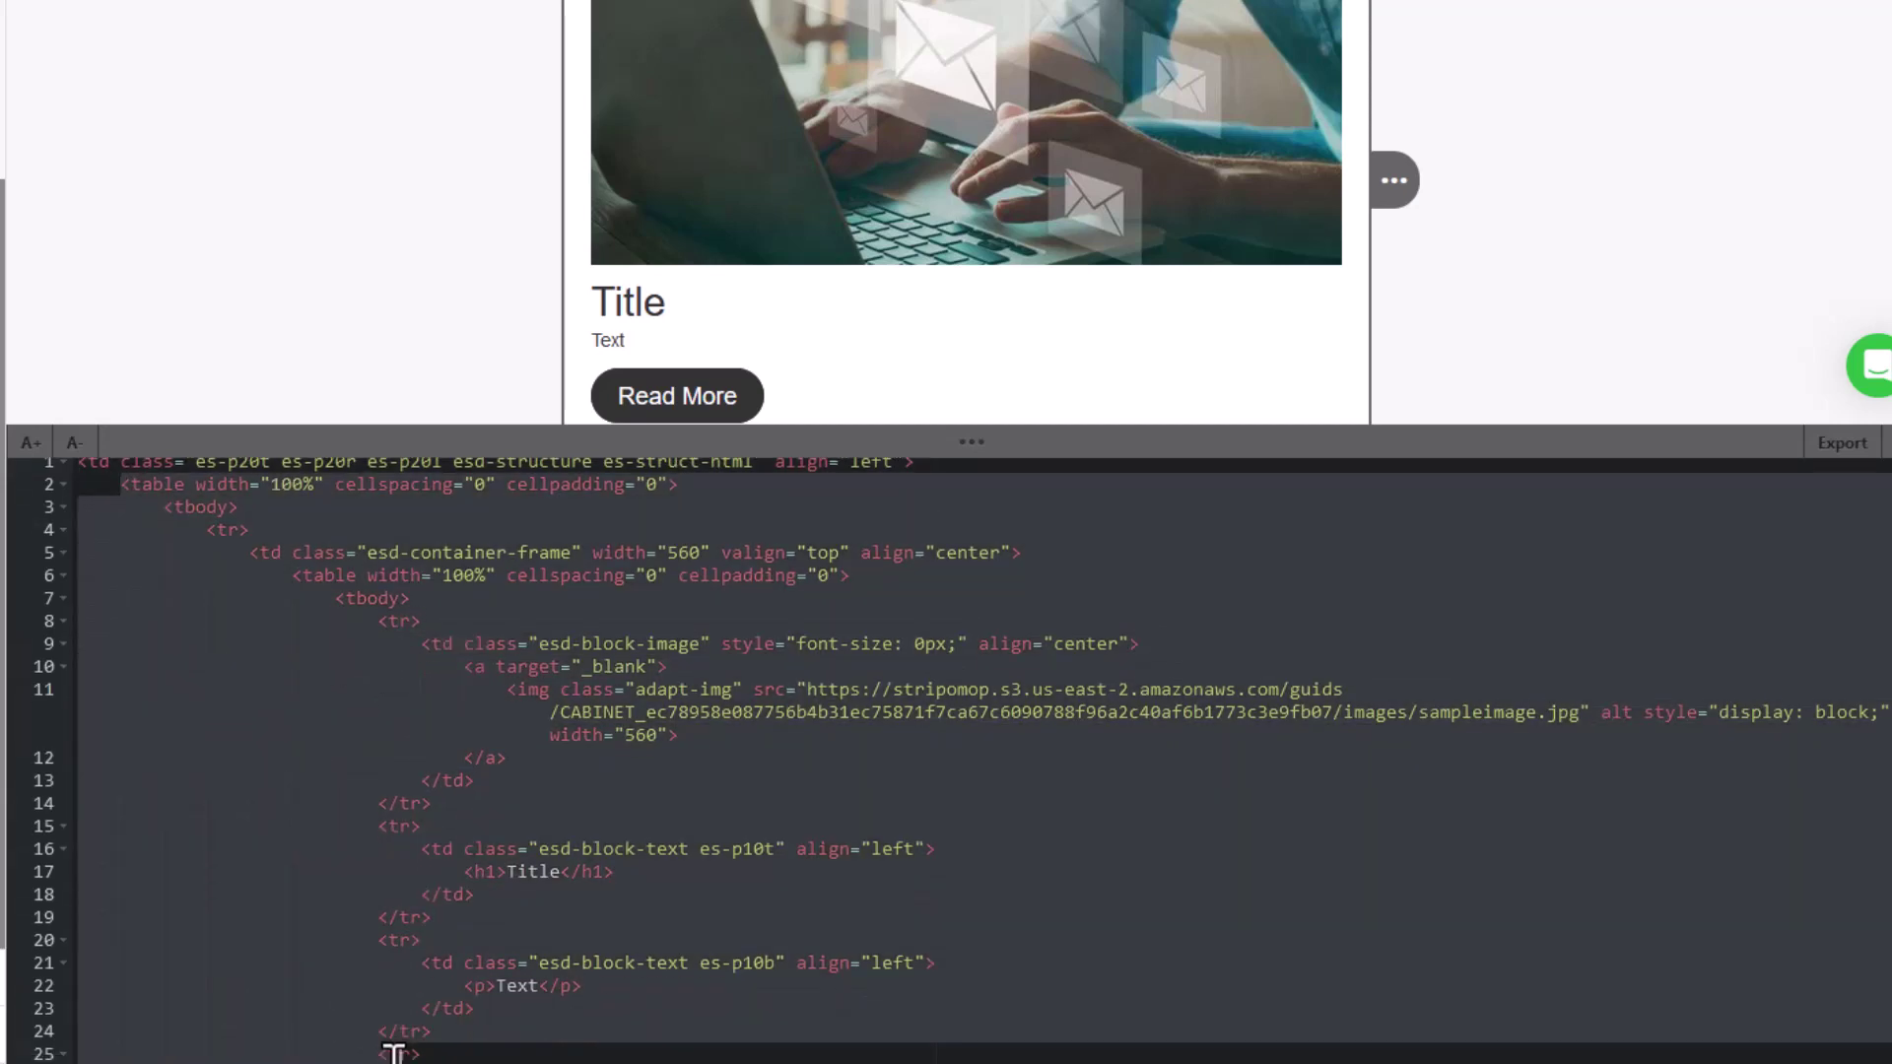
scroll(390, 1052, down, 5)
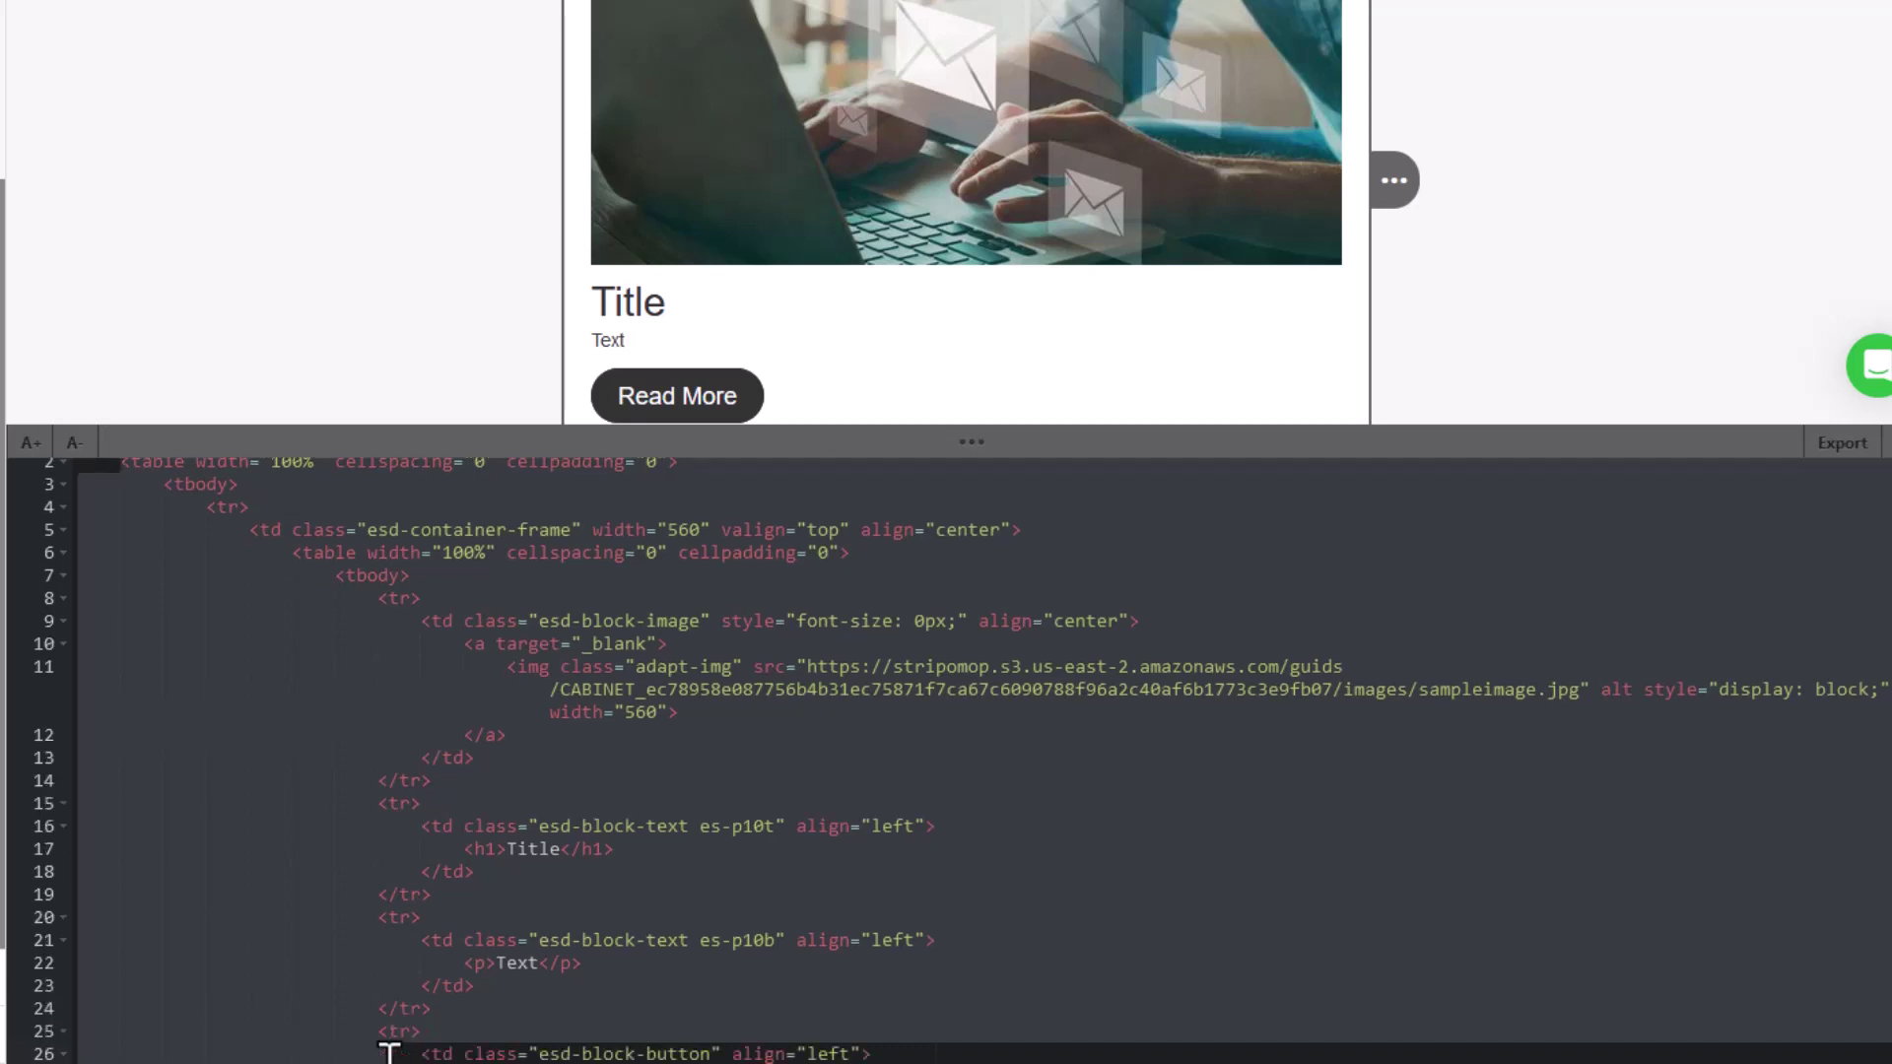
drag(391, 1052, 390, 1052)
key(Up)
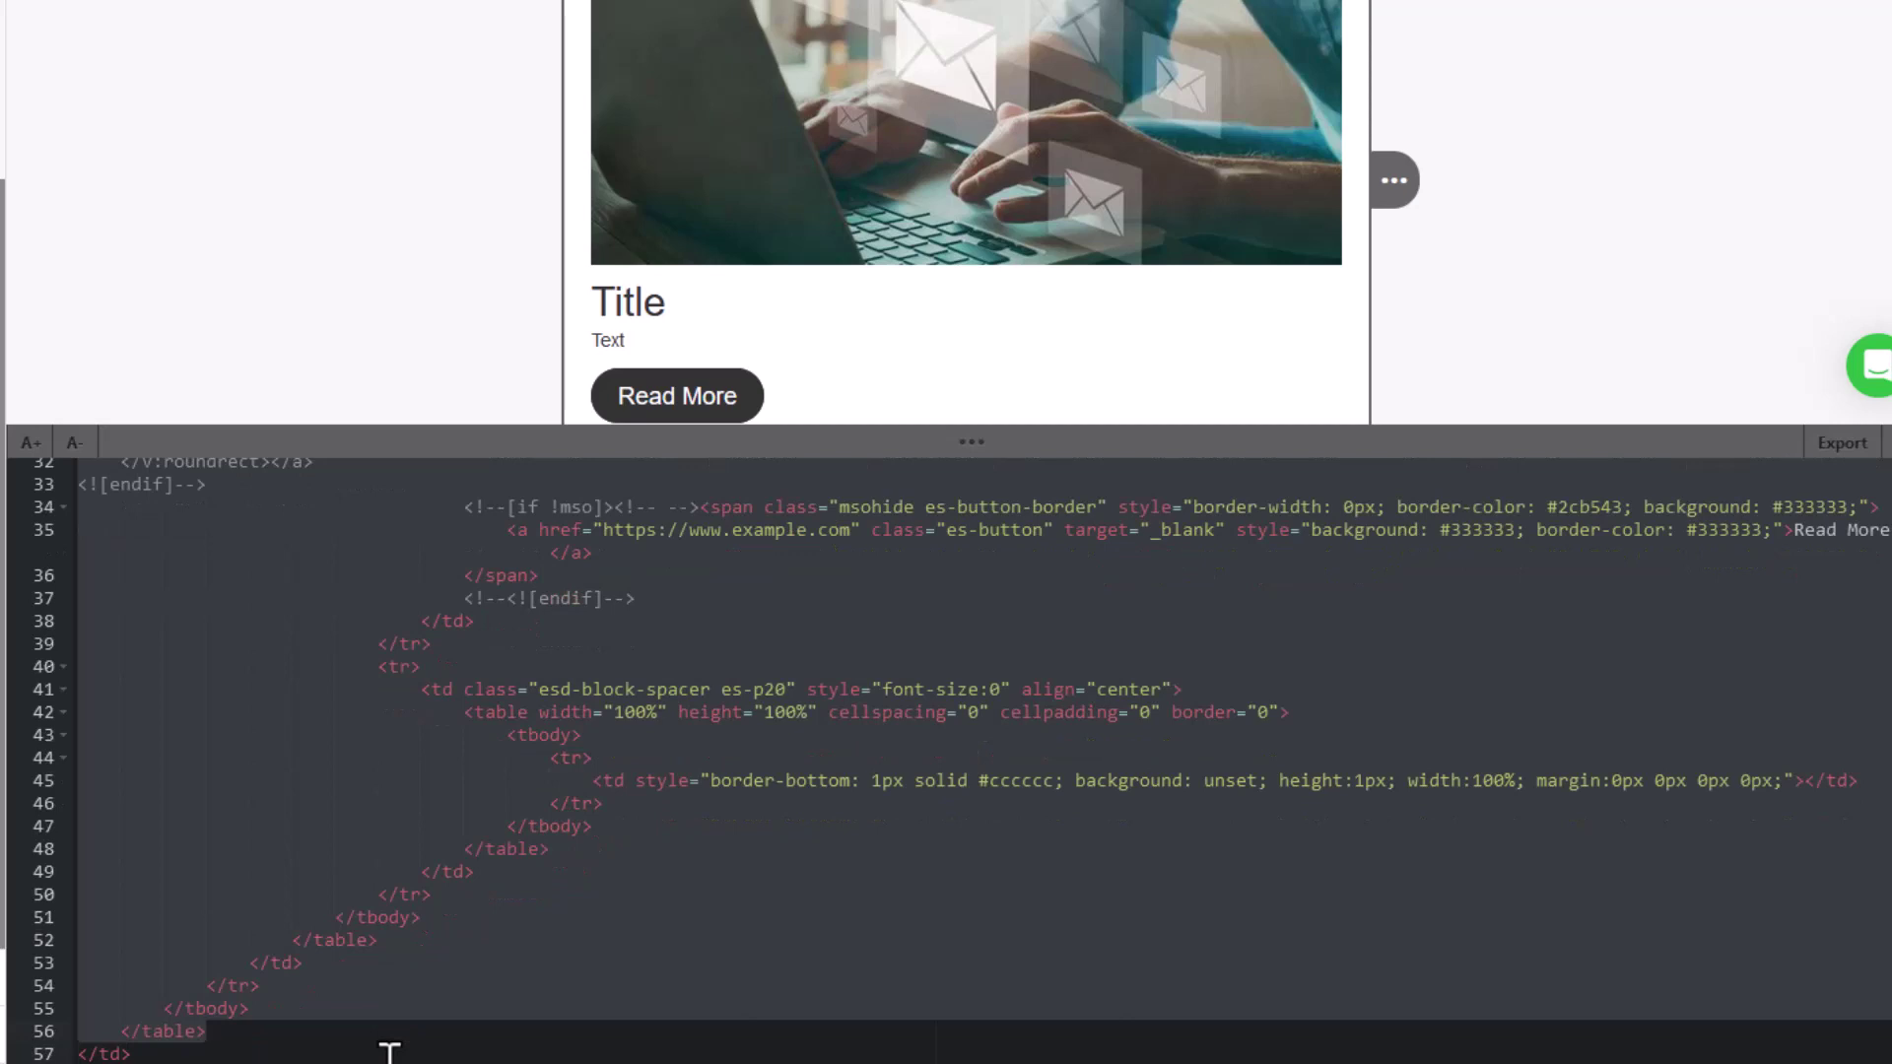
right_click(304, 755)
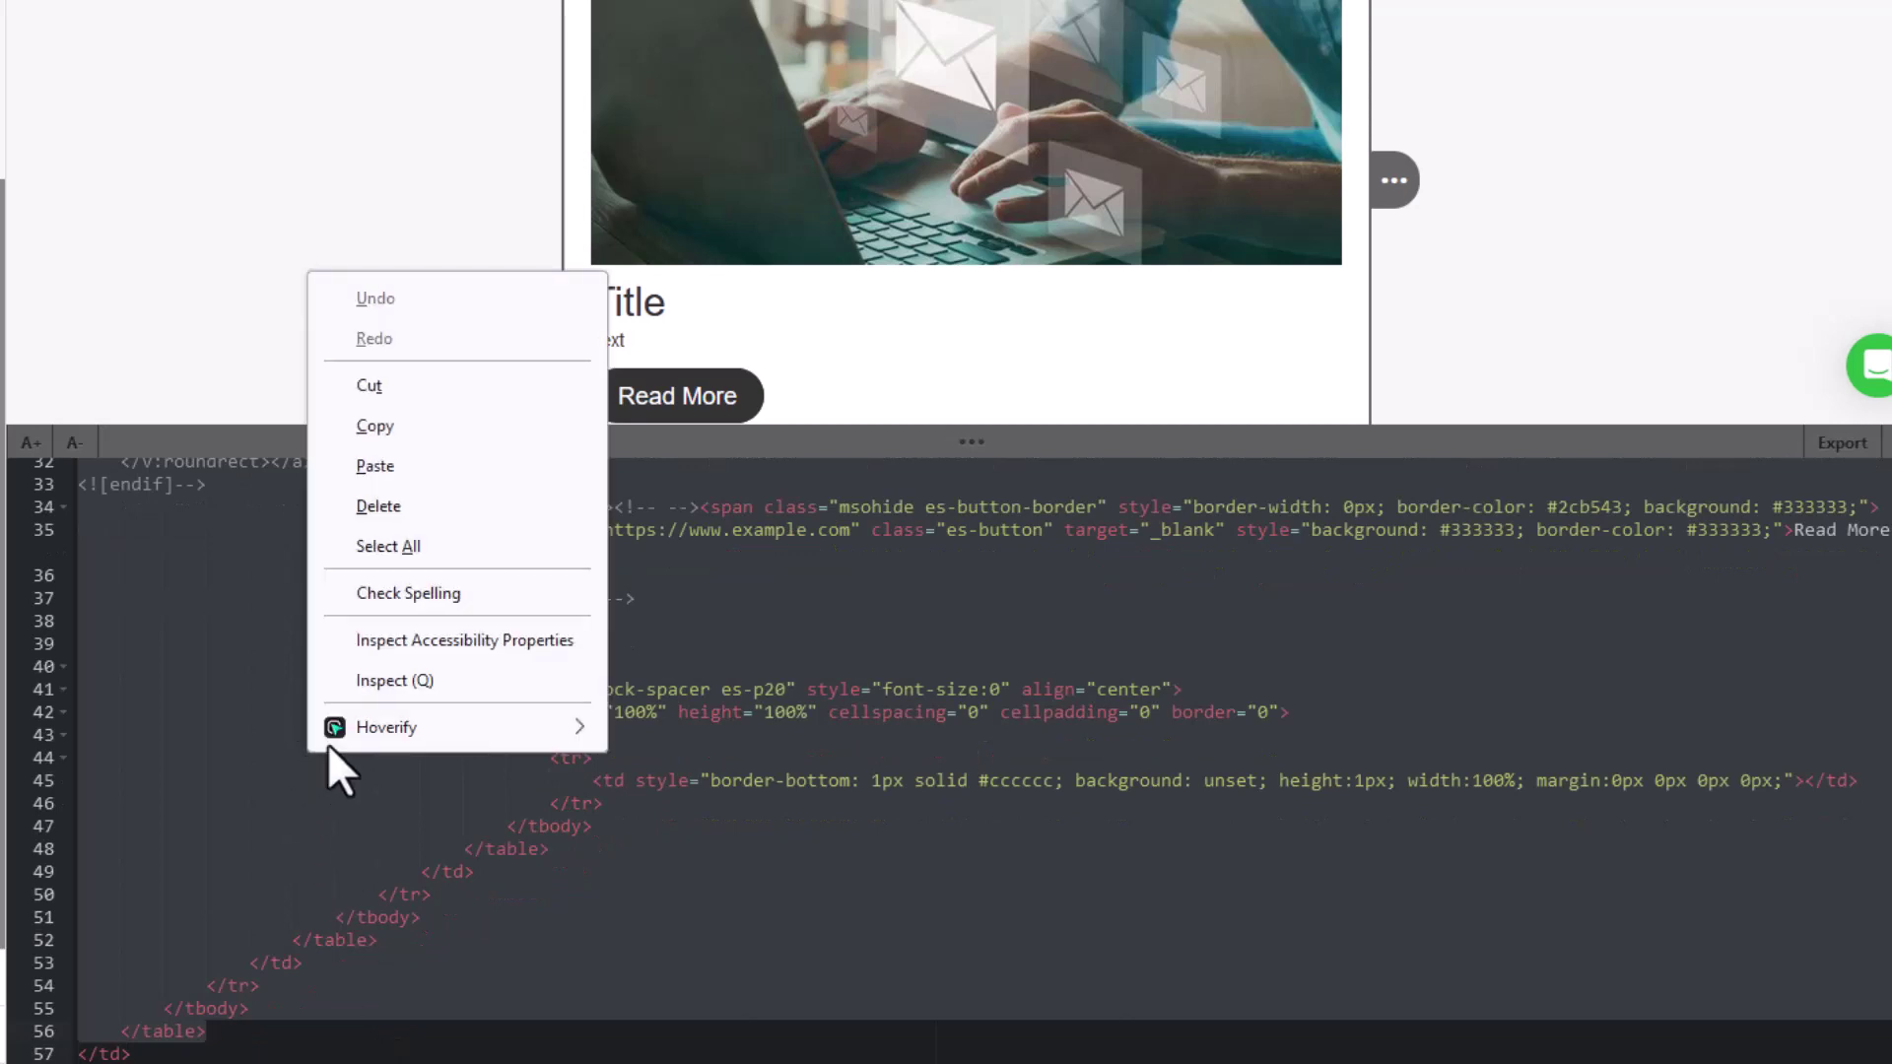
click(392, 430)
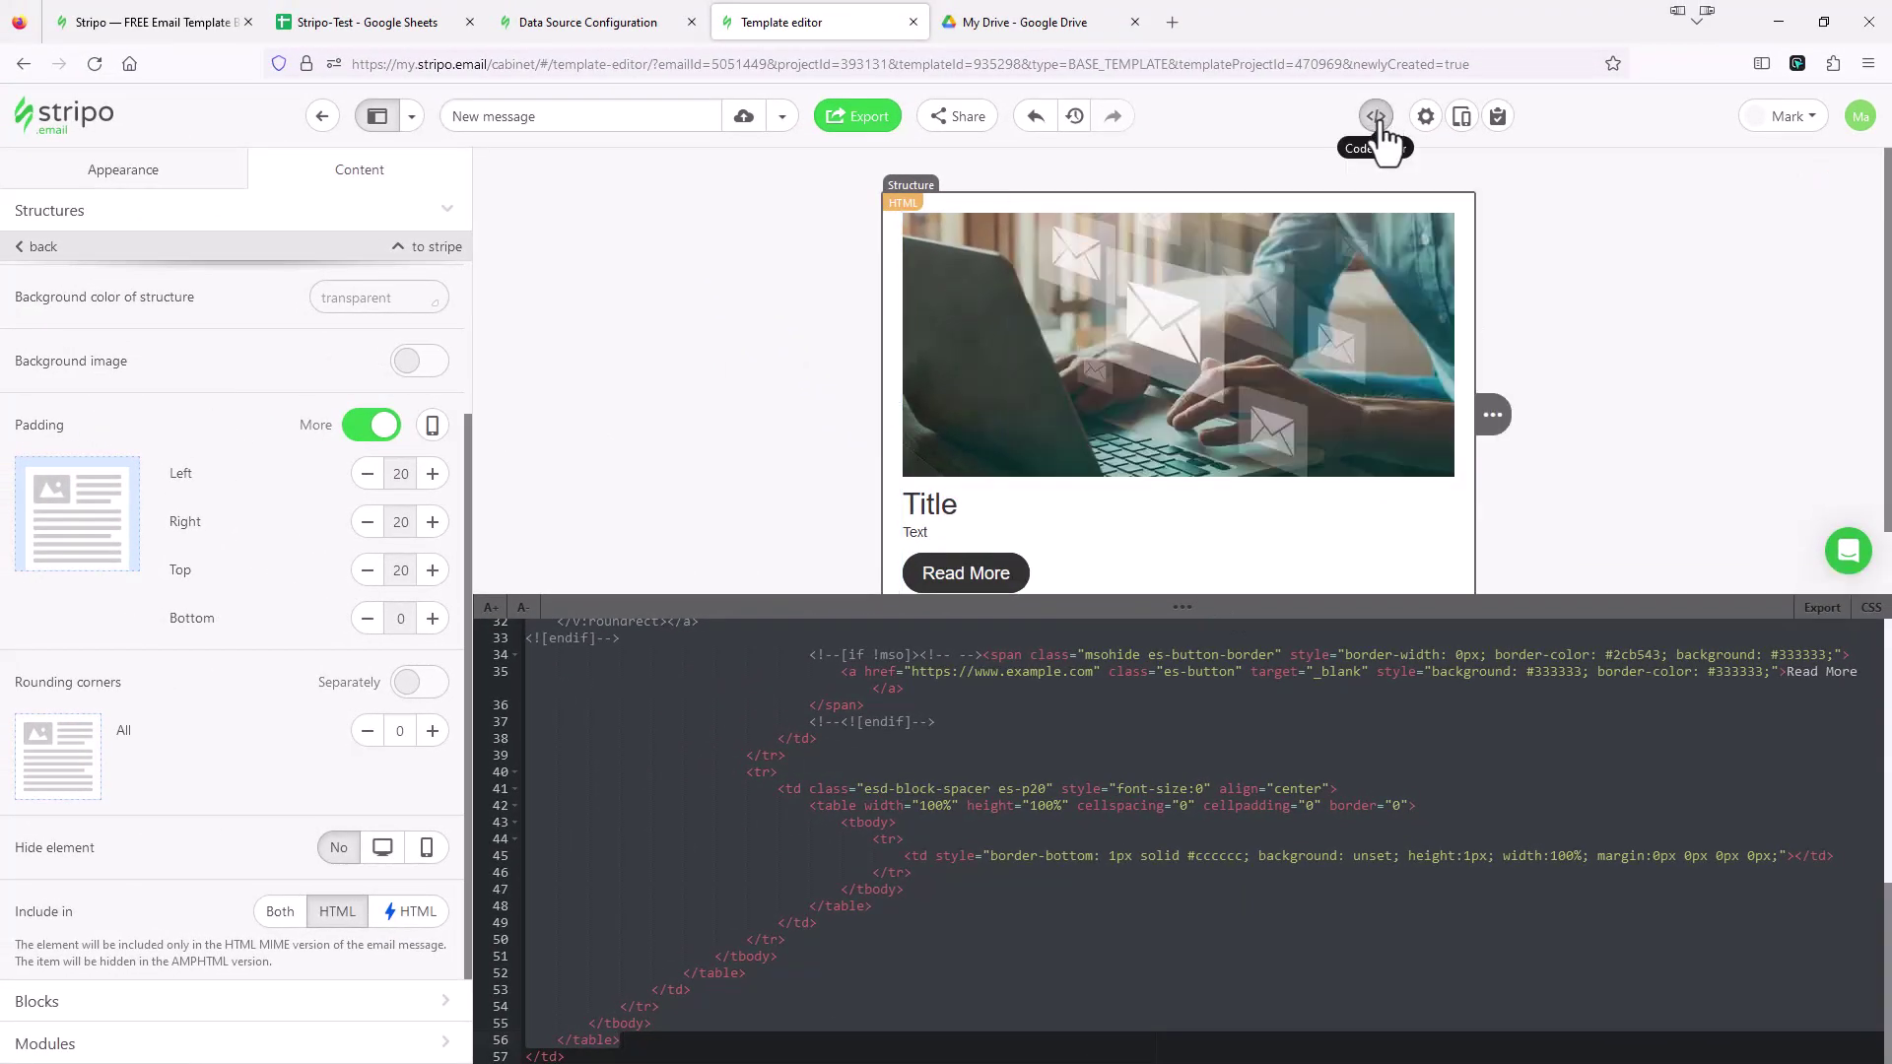
click(1377, 117)
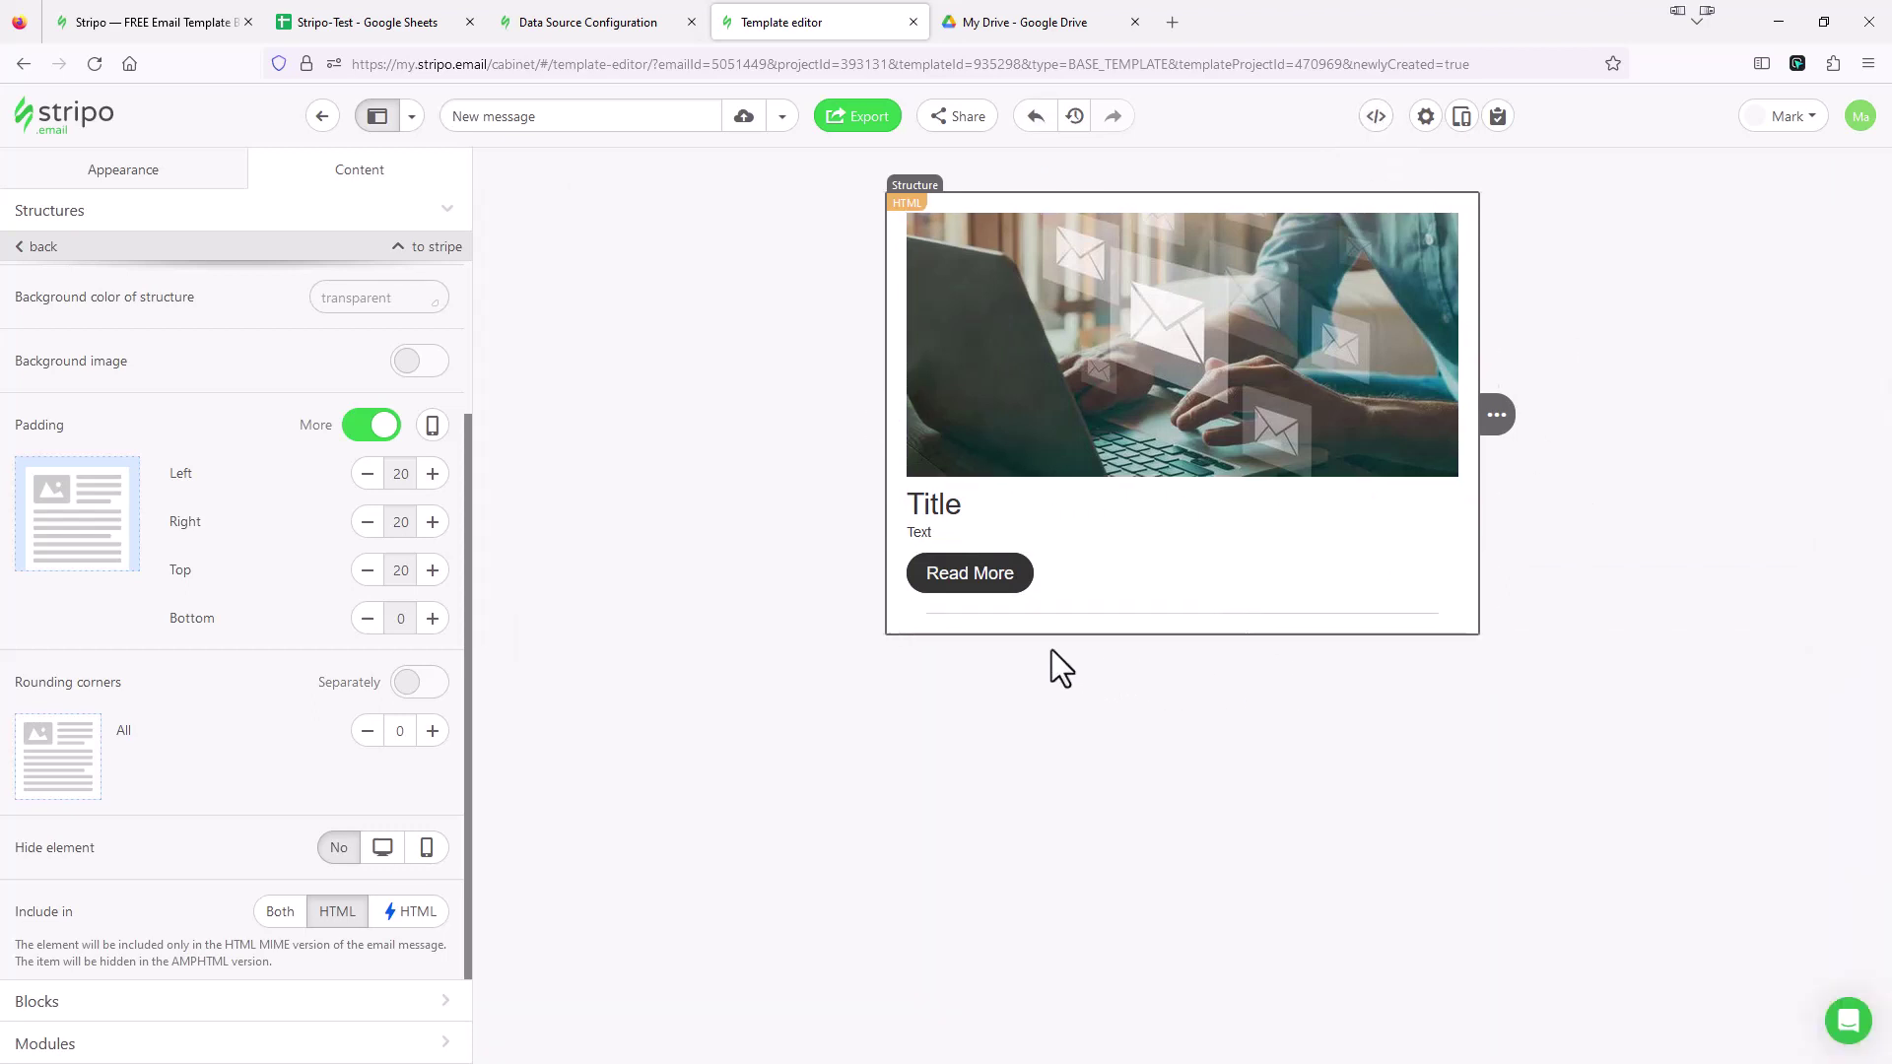
Add an empty single-column structure below the existing HTML-only structure and delete that original structure.
click(66, 231)
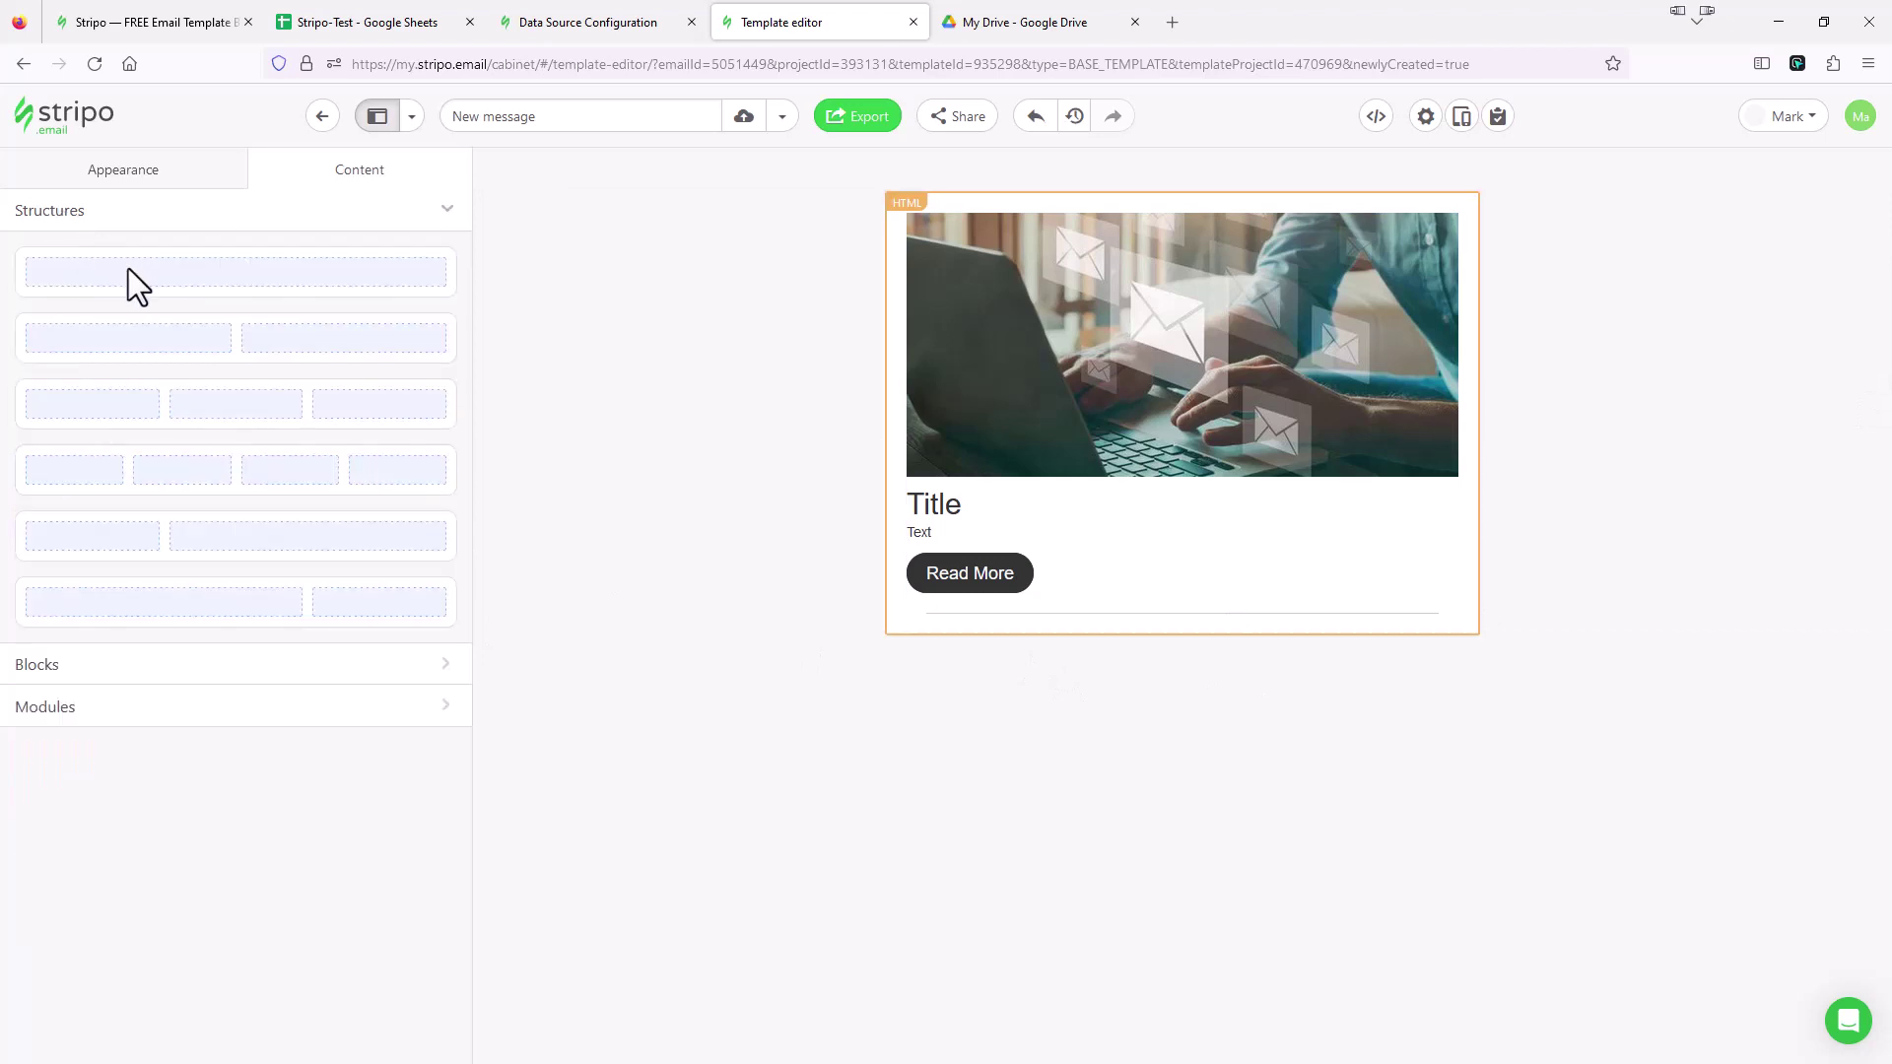
mouse_move(160, 275)
mouse_down()
mouse_move(1022, 634)
mouse_move(1089, 628)
mouse_up()
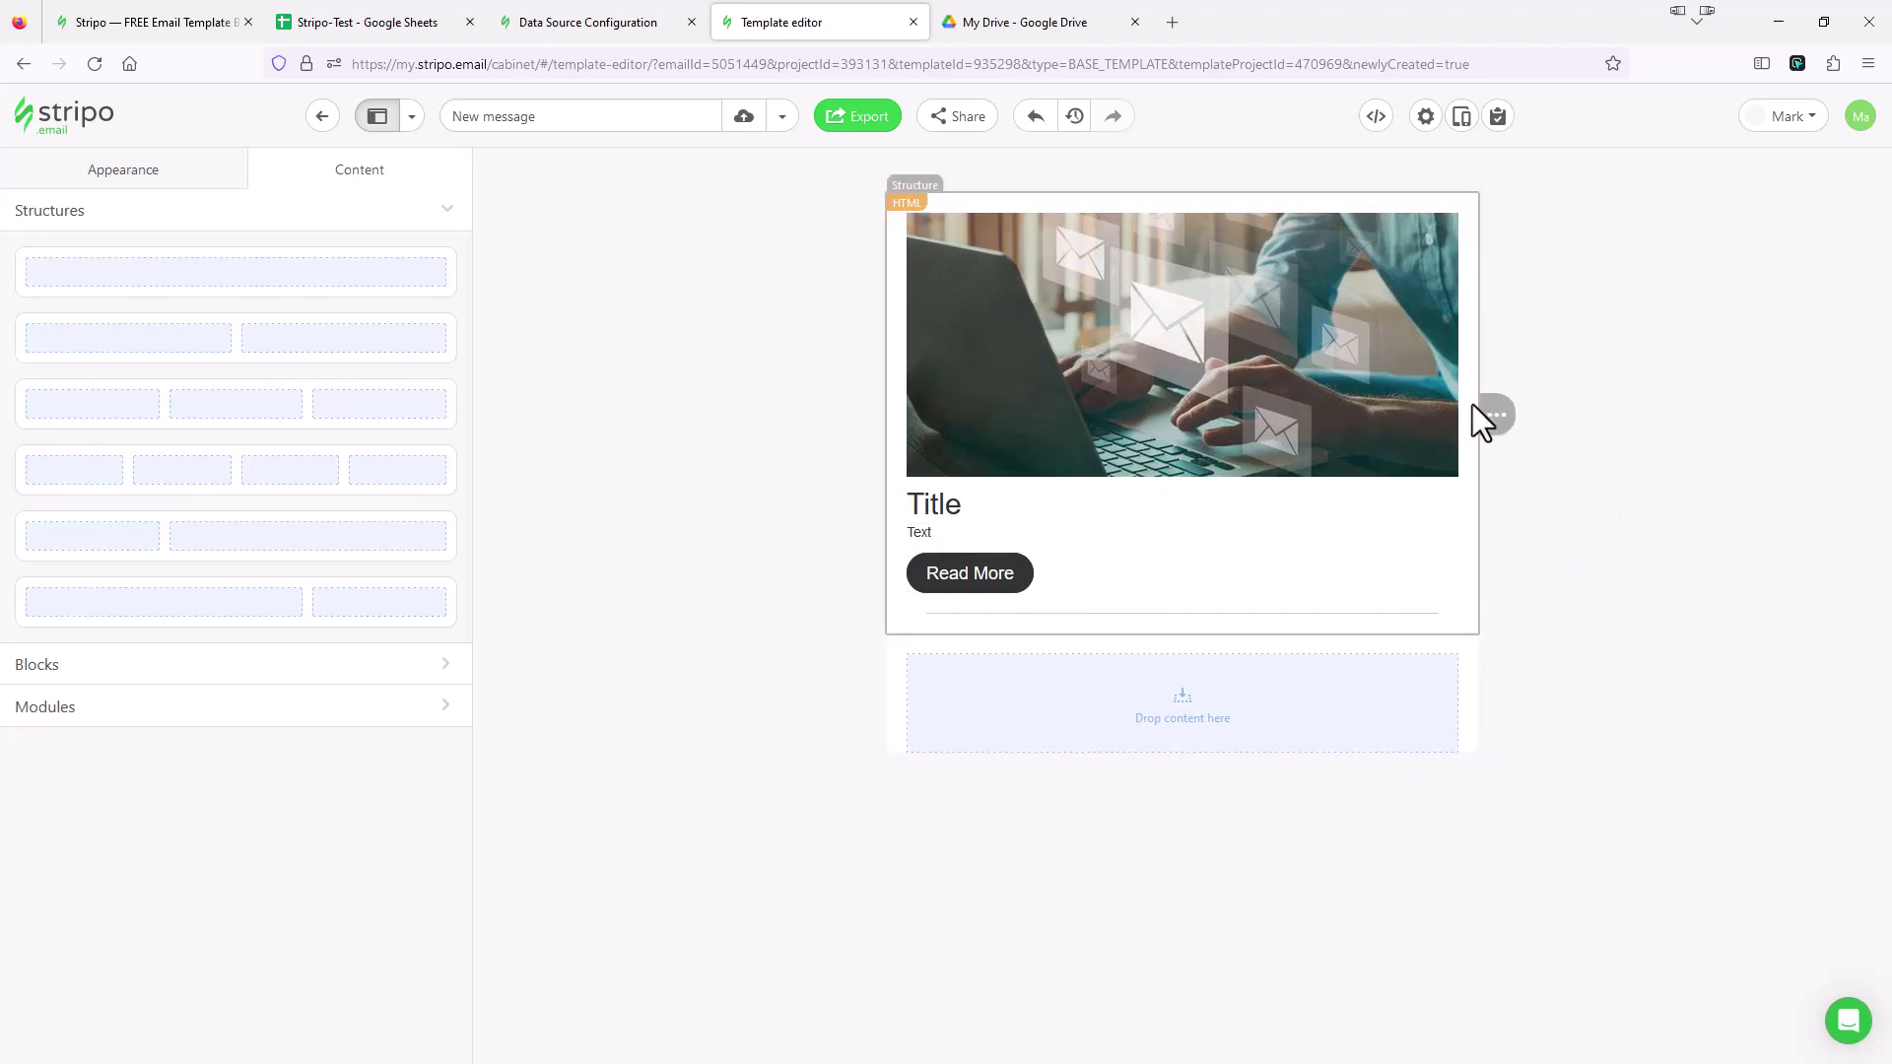
mouse_move(1496, 416)
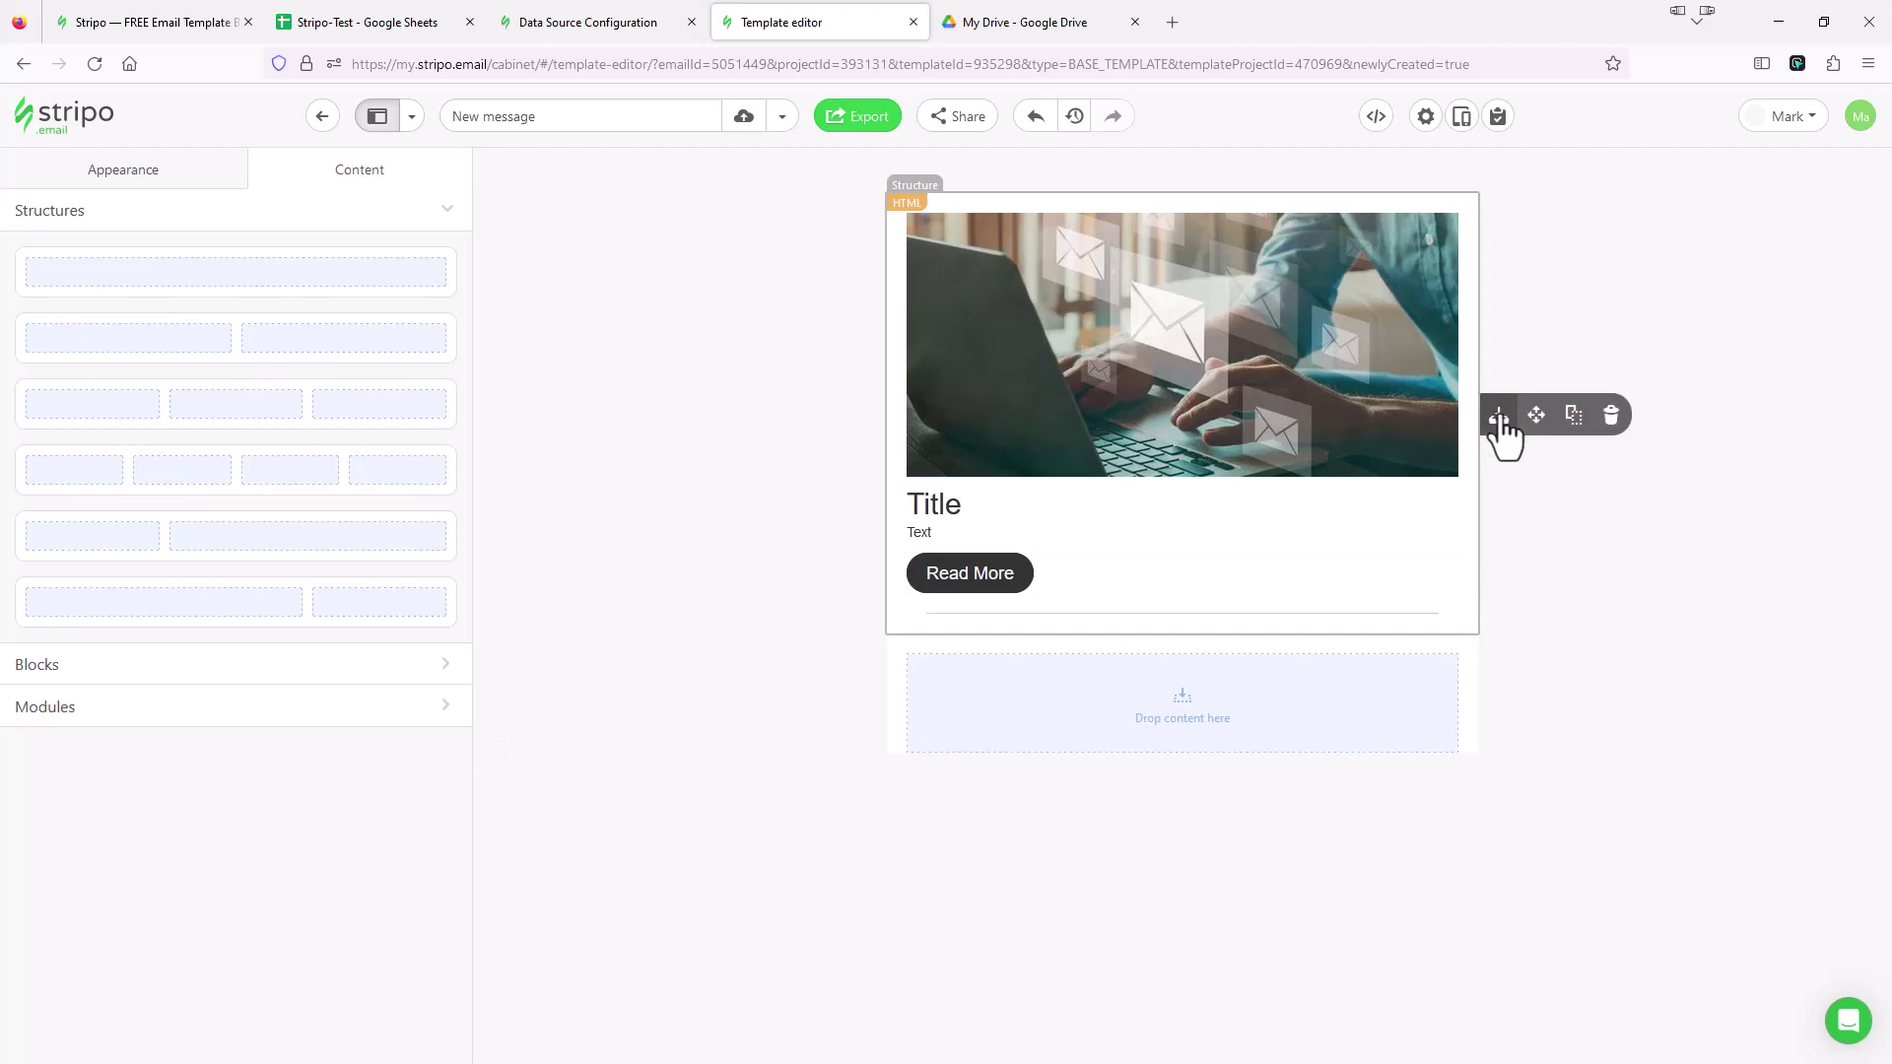
click(1609, 416)
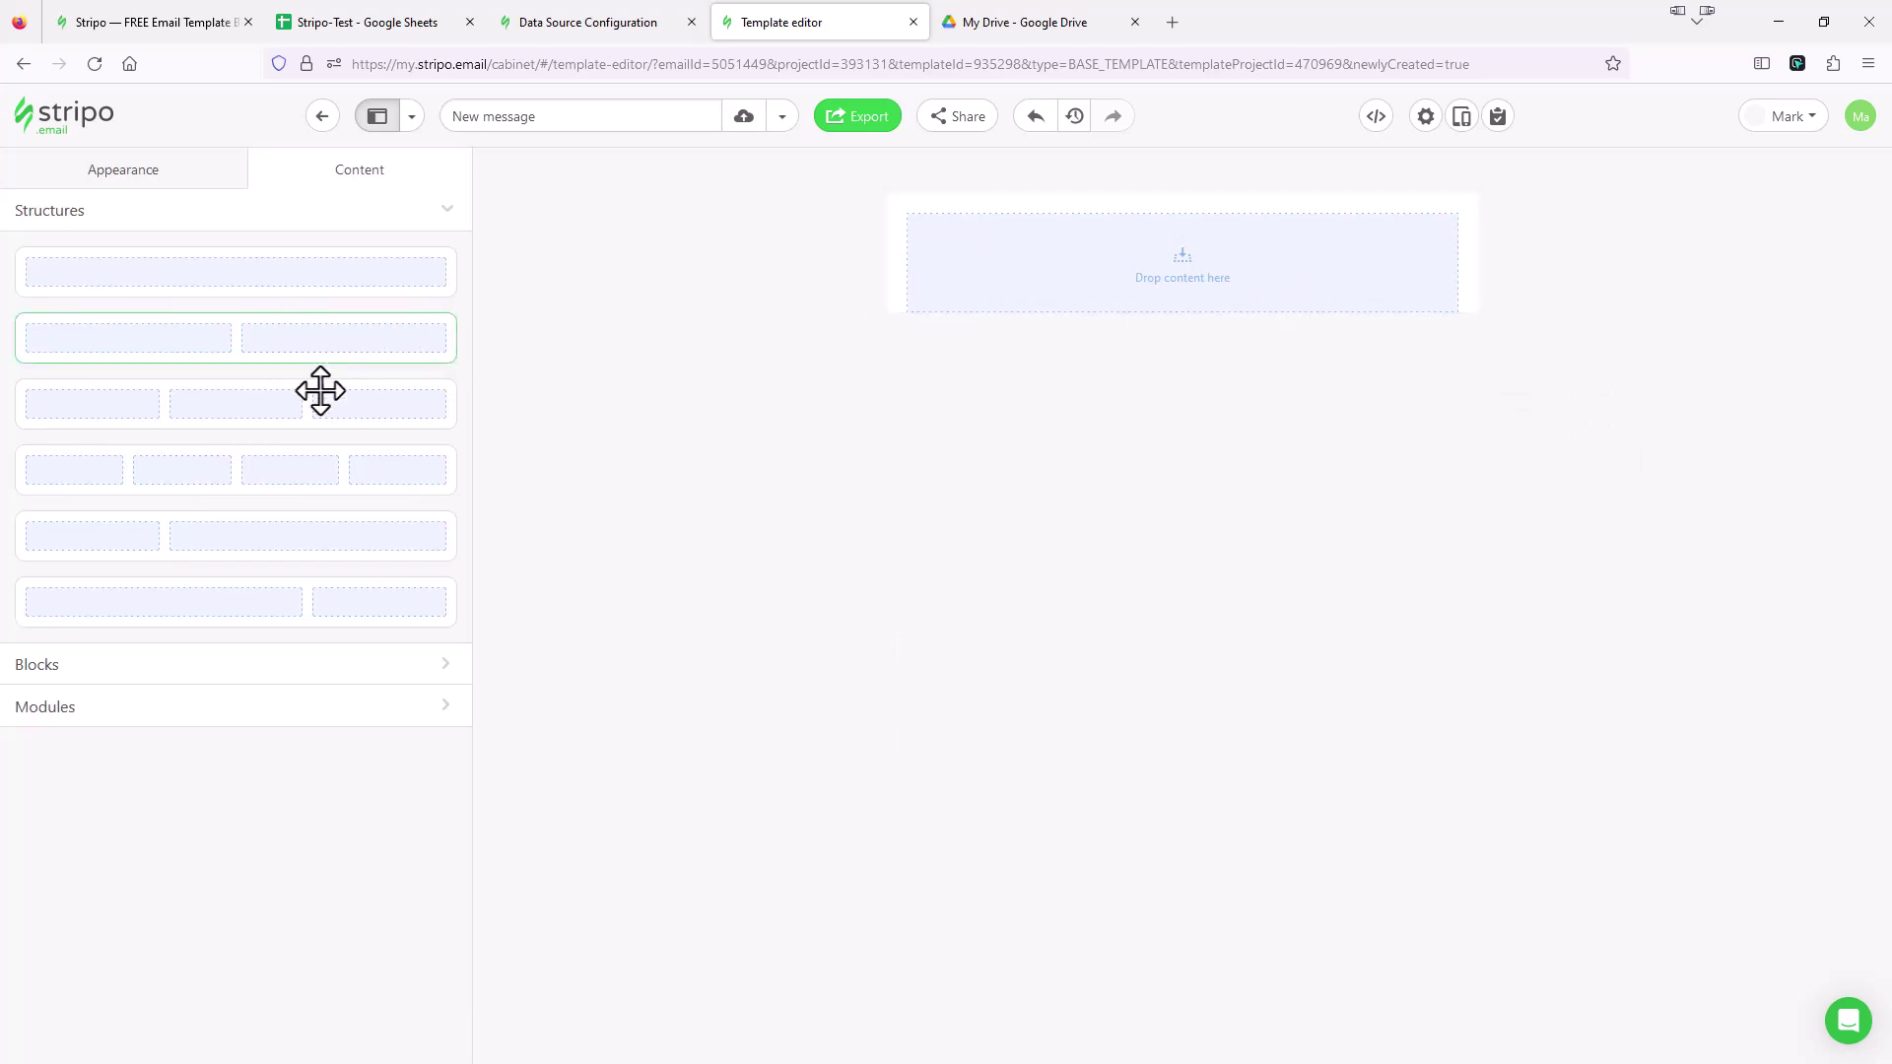
Insert an HTML block into the empty structure and open its code for editing.
click(47, 666)
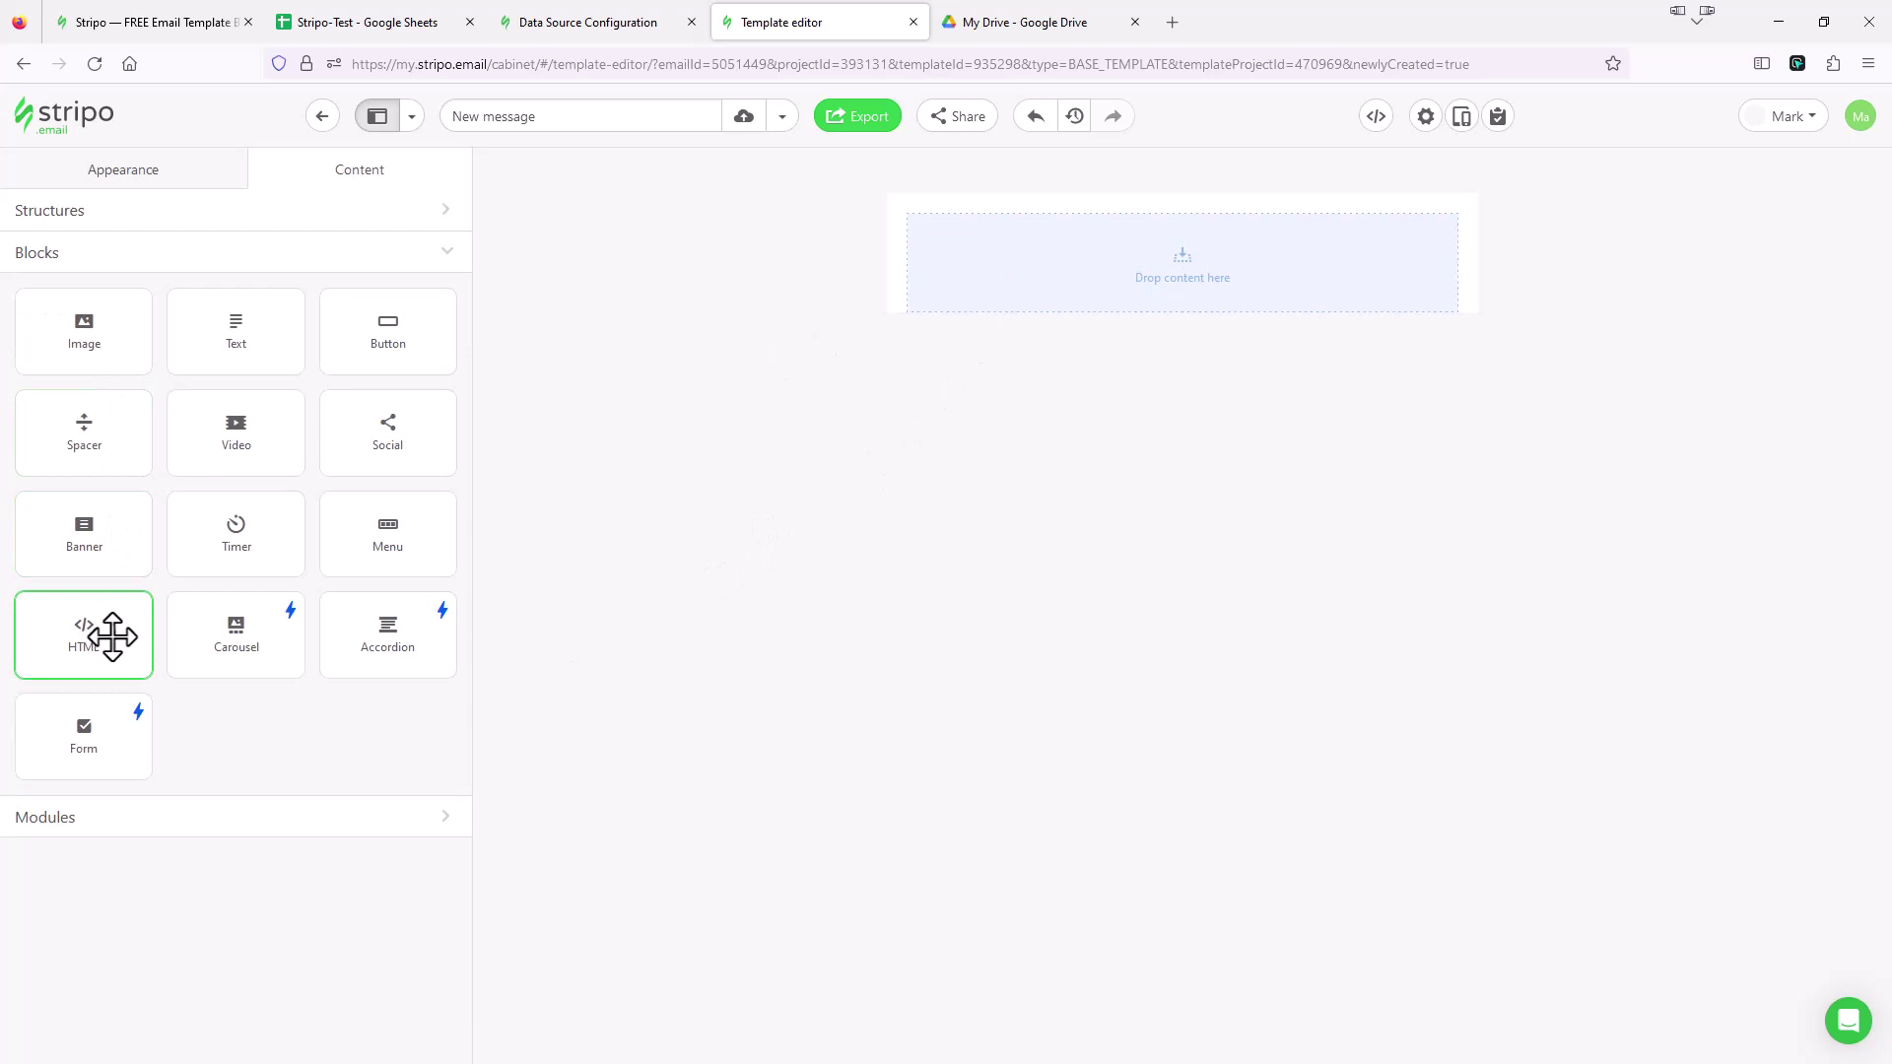
drag(114, 634, 1025, 258)
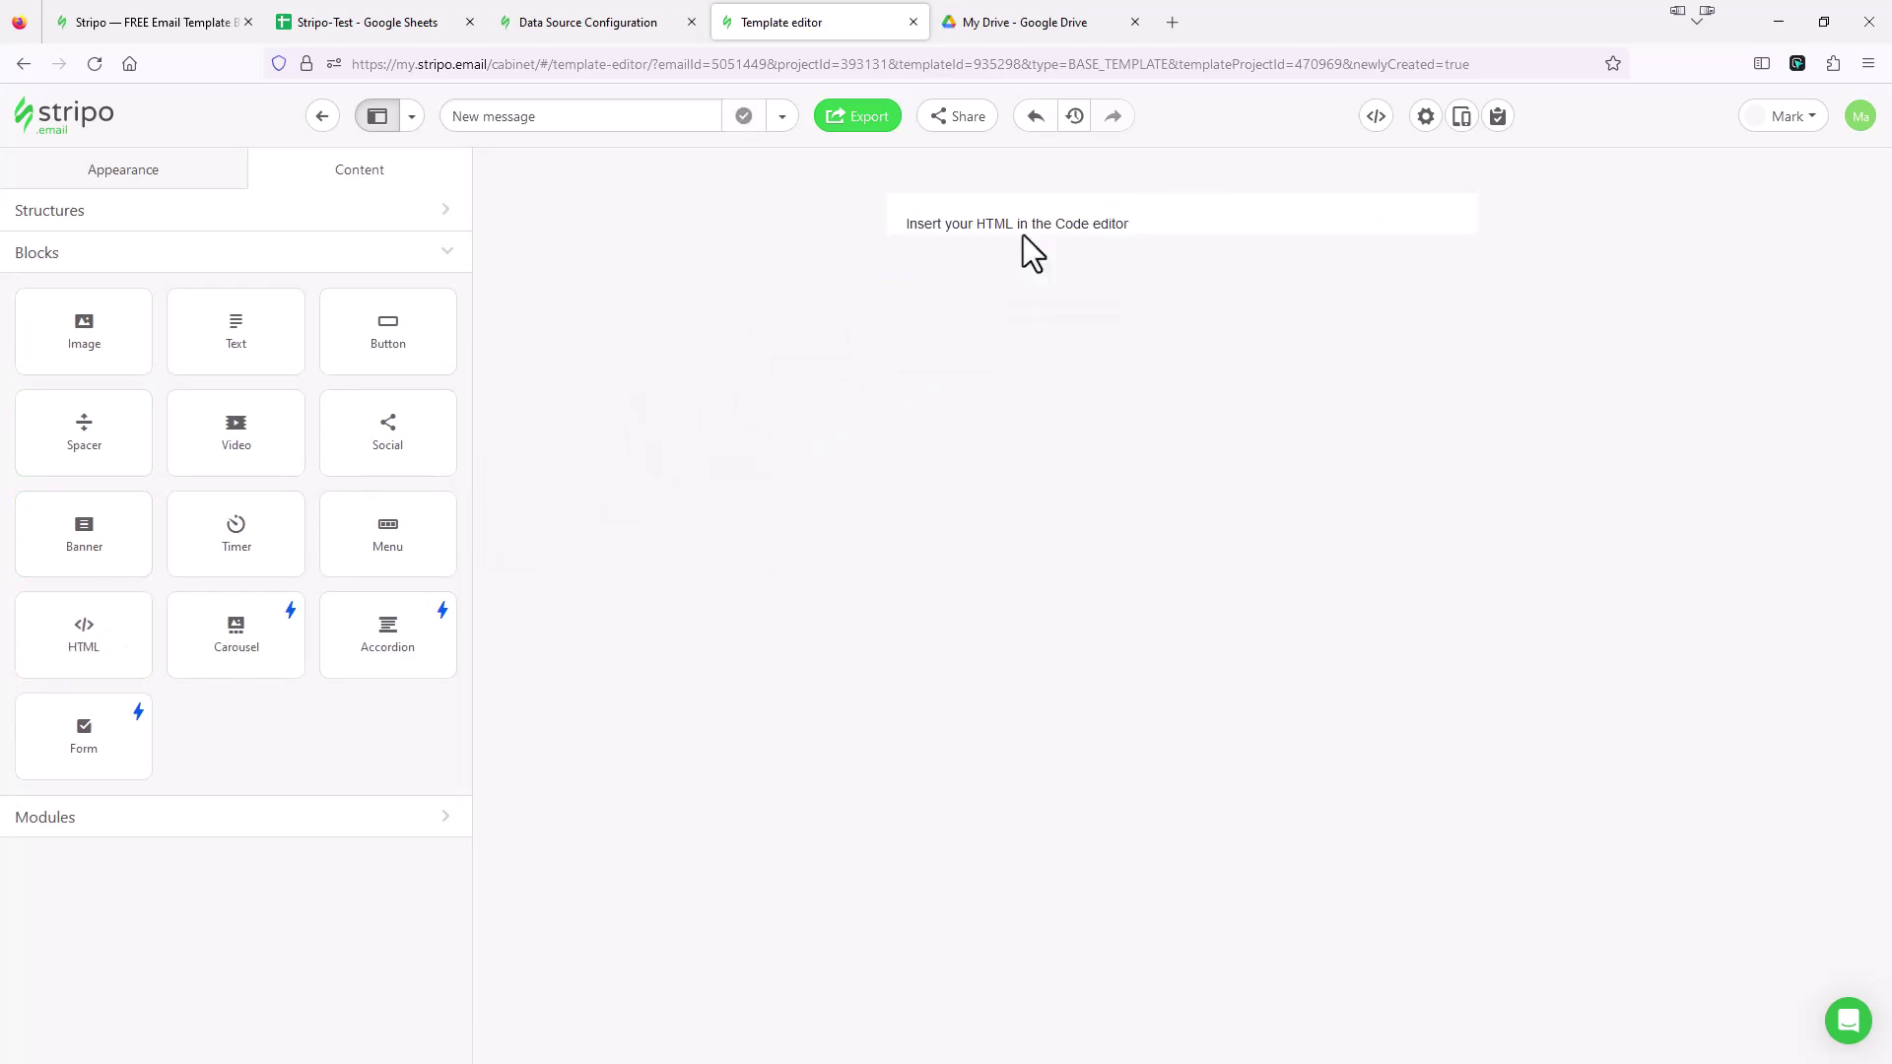
click(995, 224)
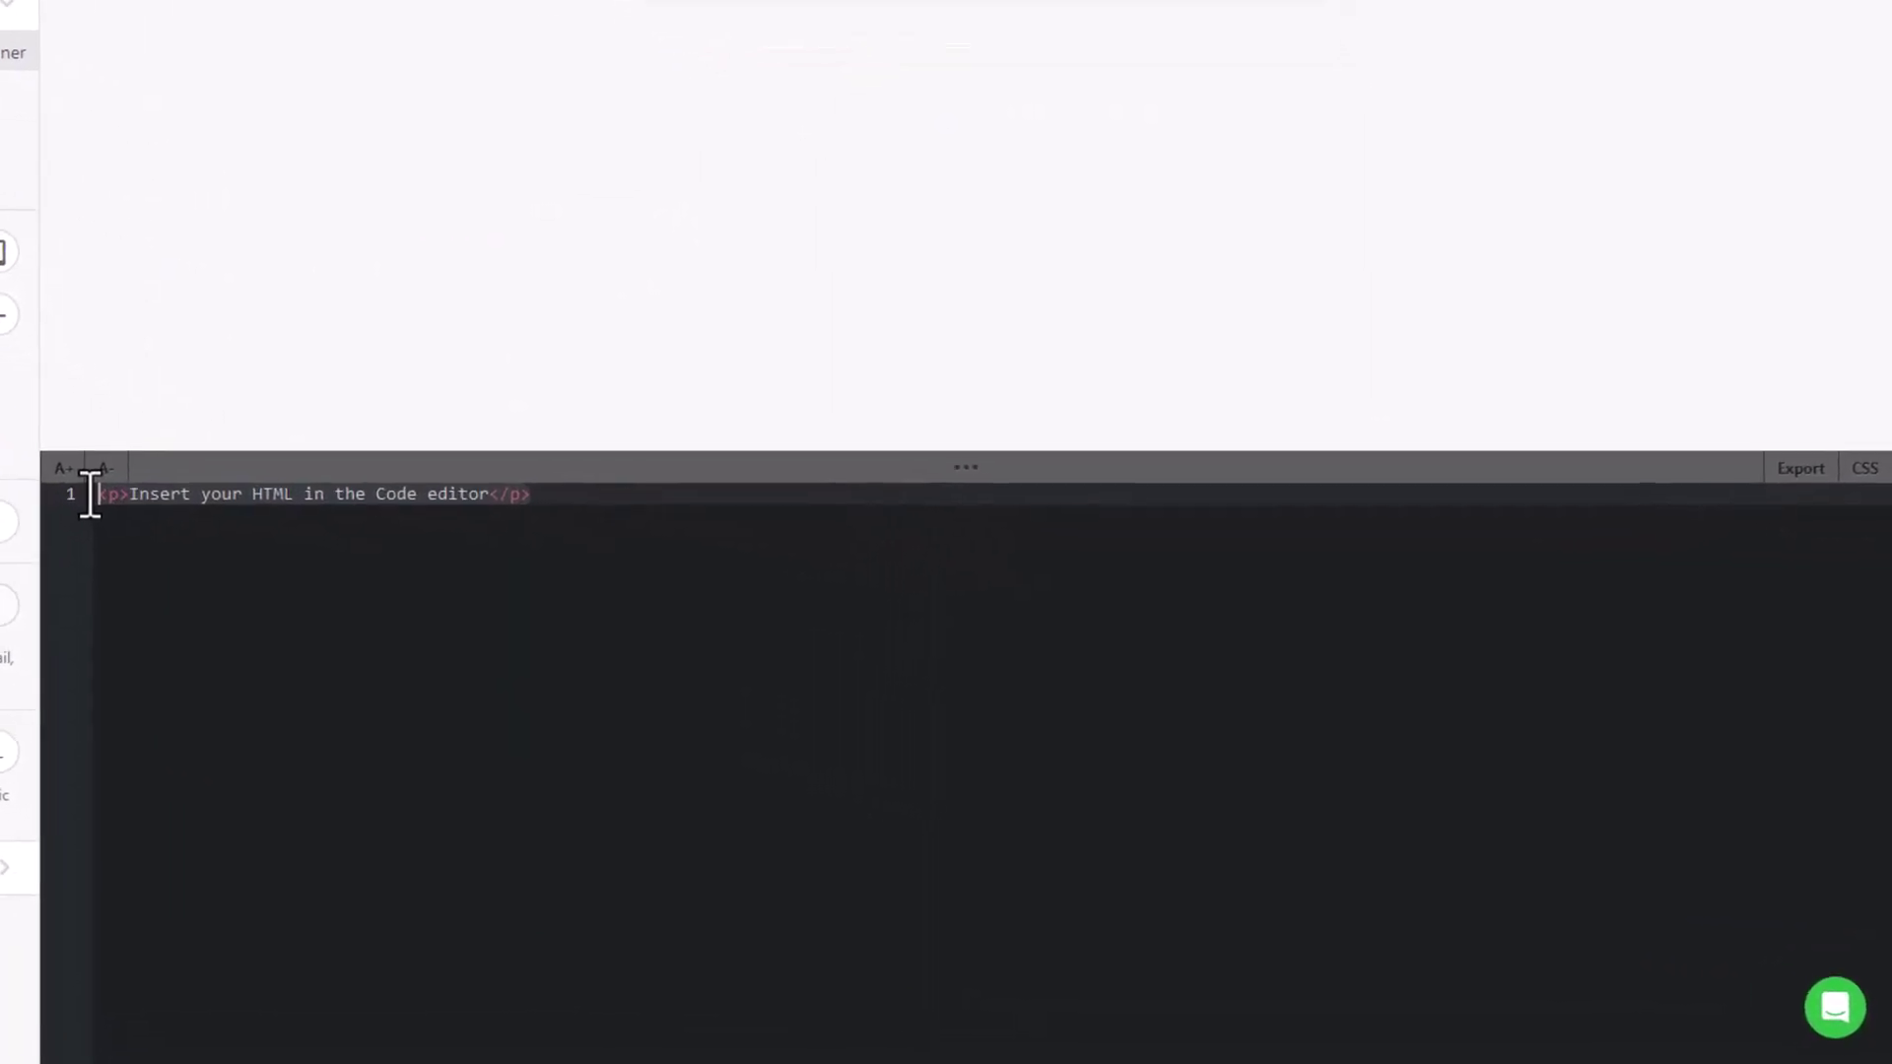
Replace the HTML block's placeholder paragraph with the copied table markup and check the rendered content.
key(ctrl+a)
key(BackSpace)
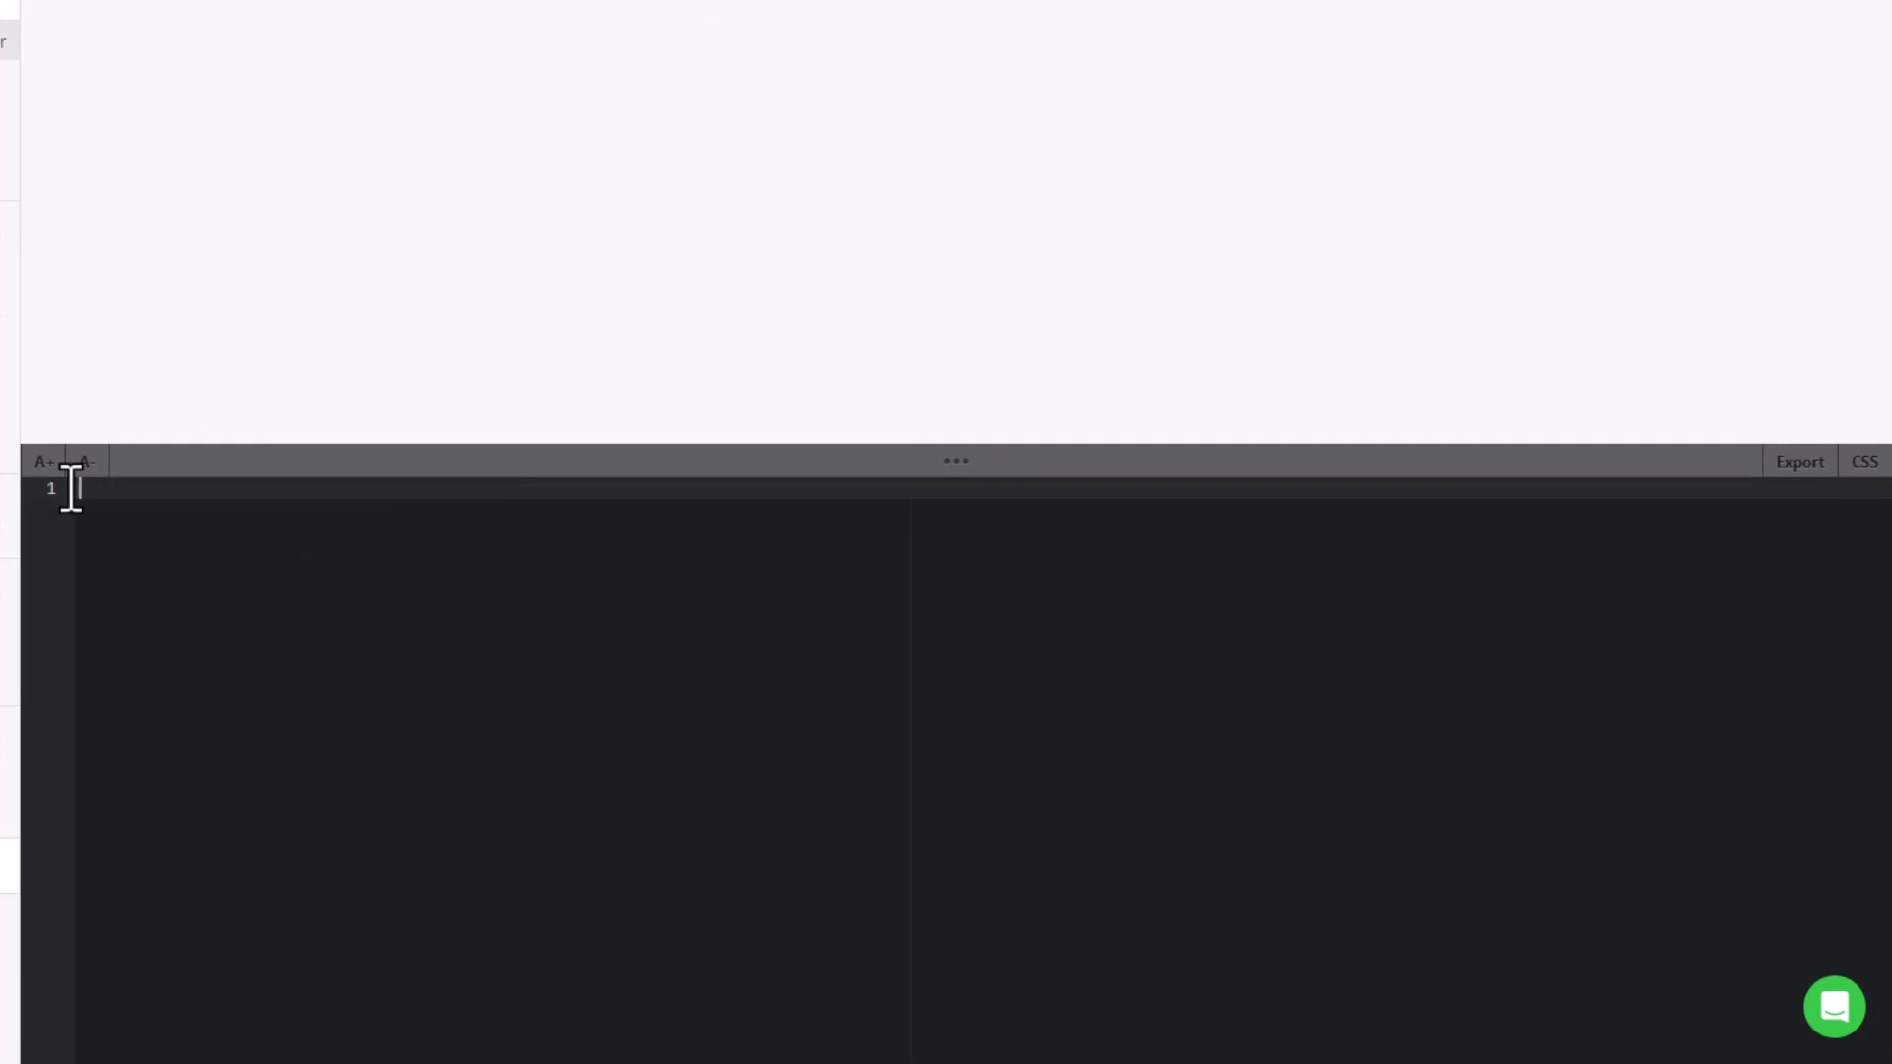
key(ctrl+v)
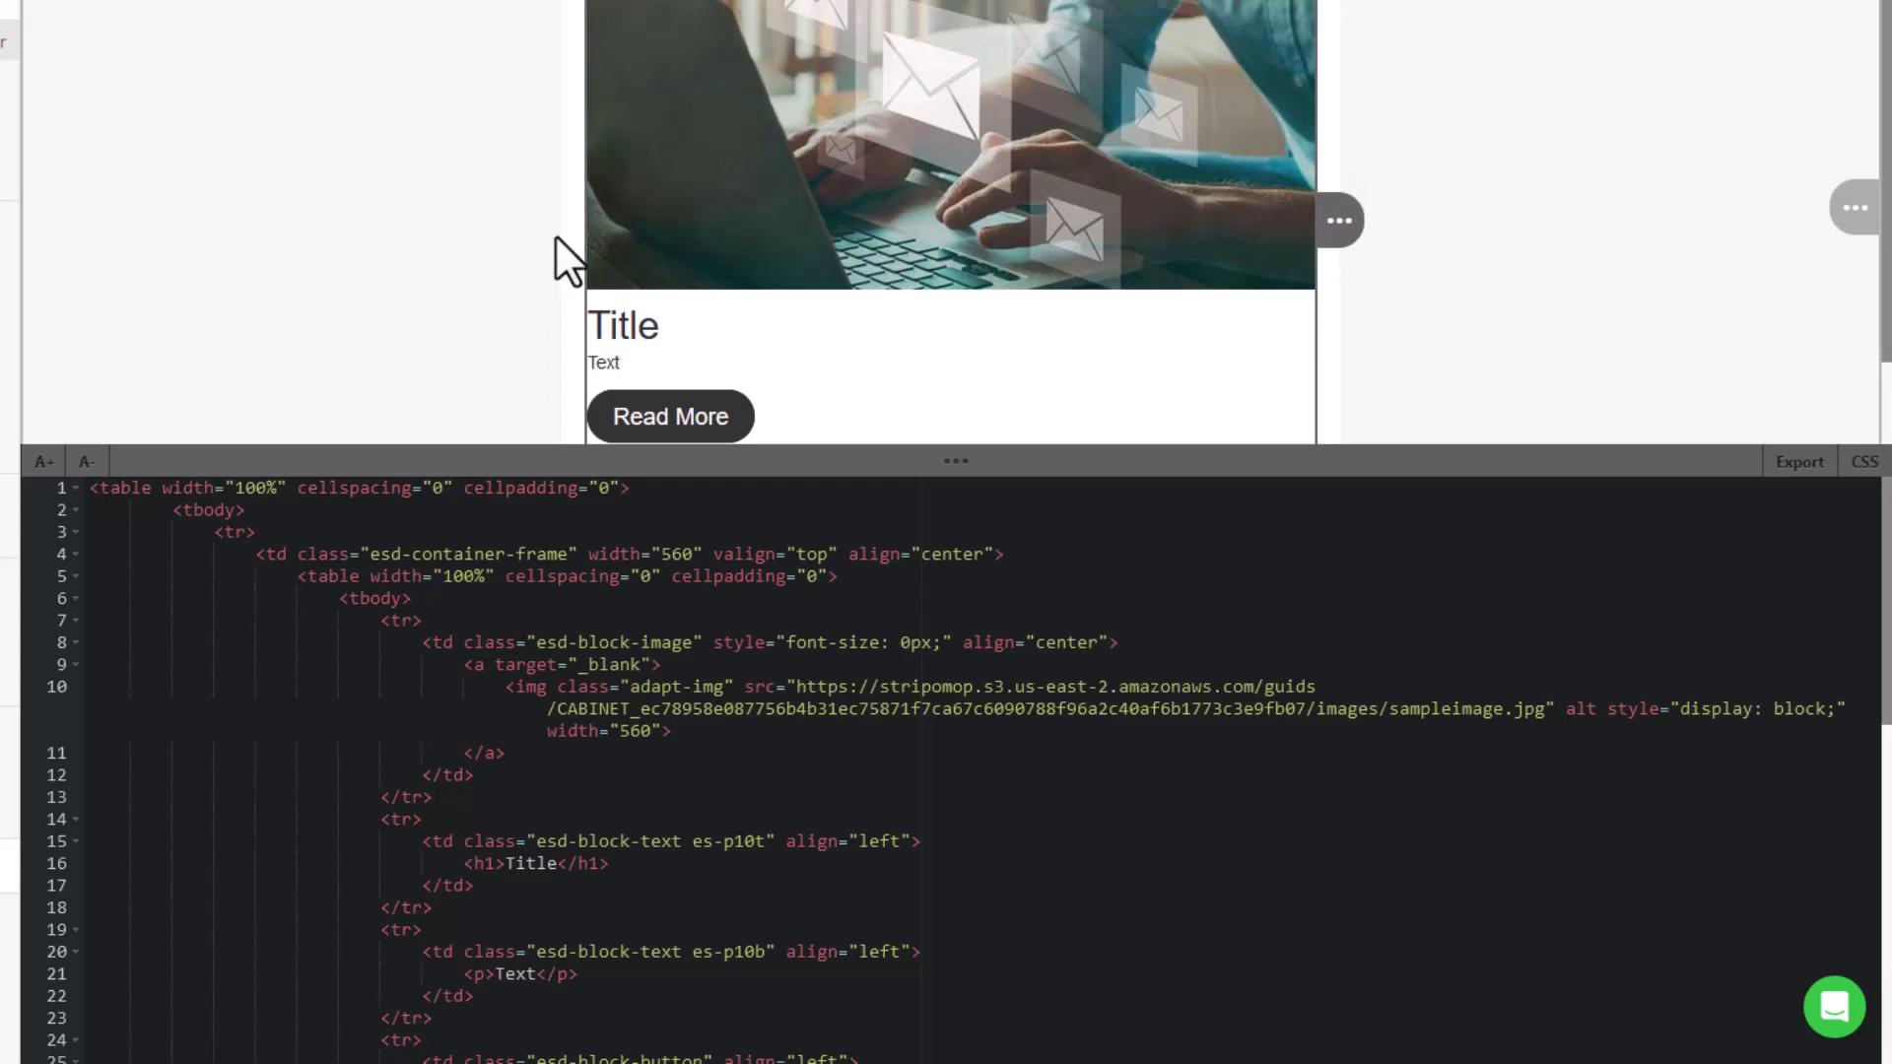
scroll(560, 246, down, 1)
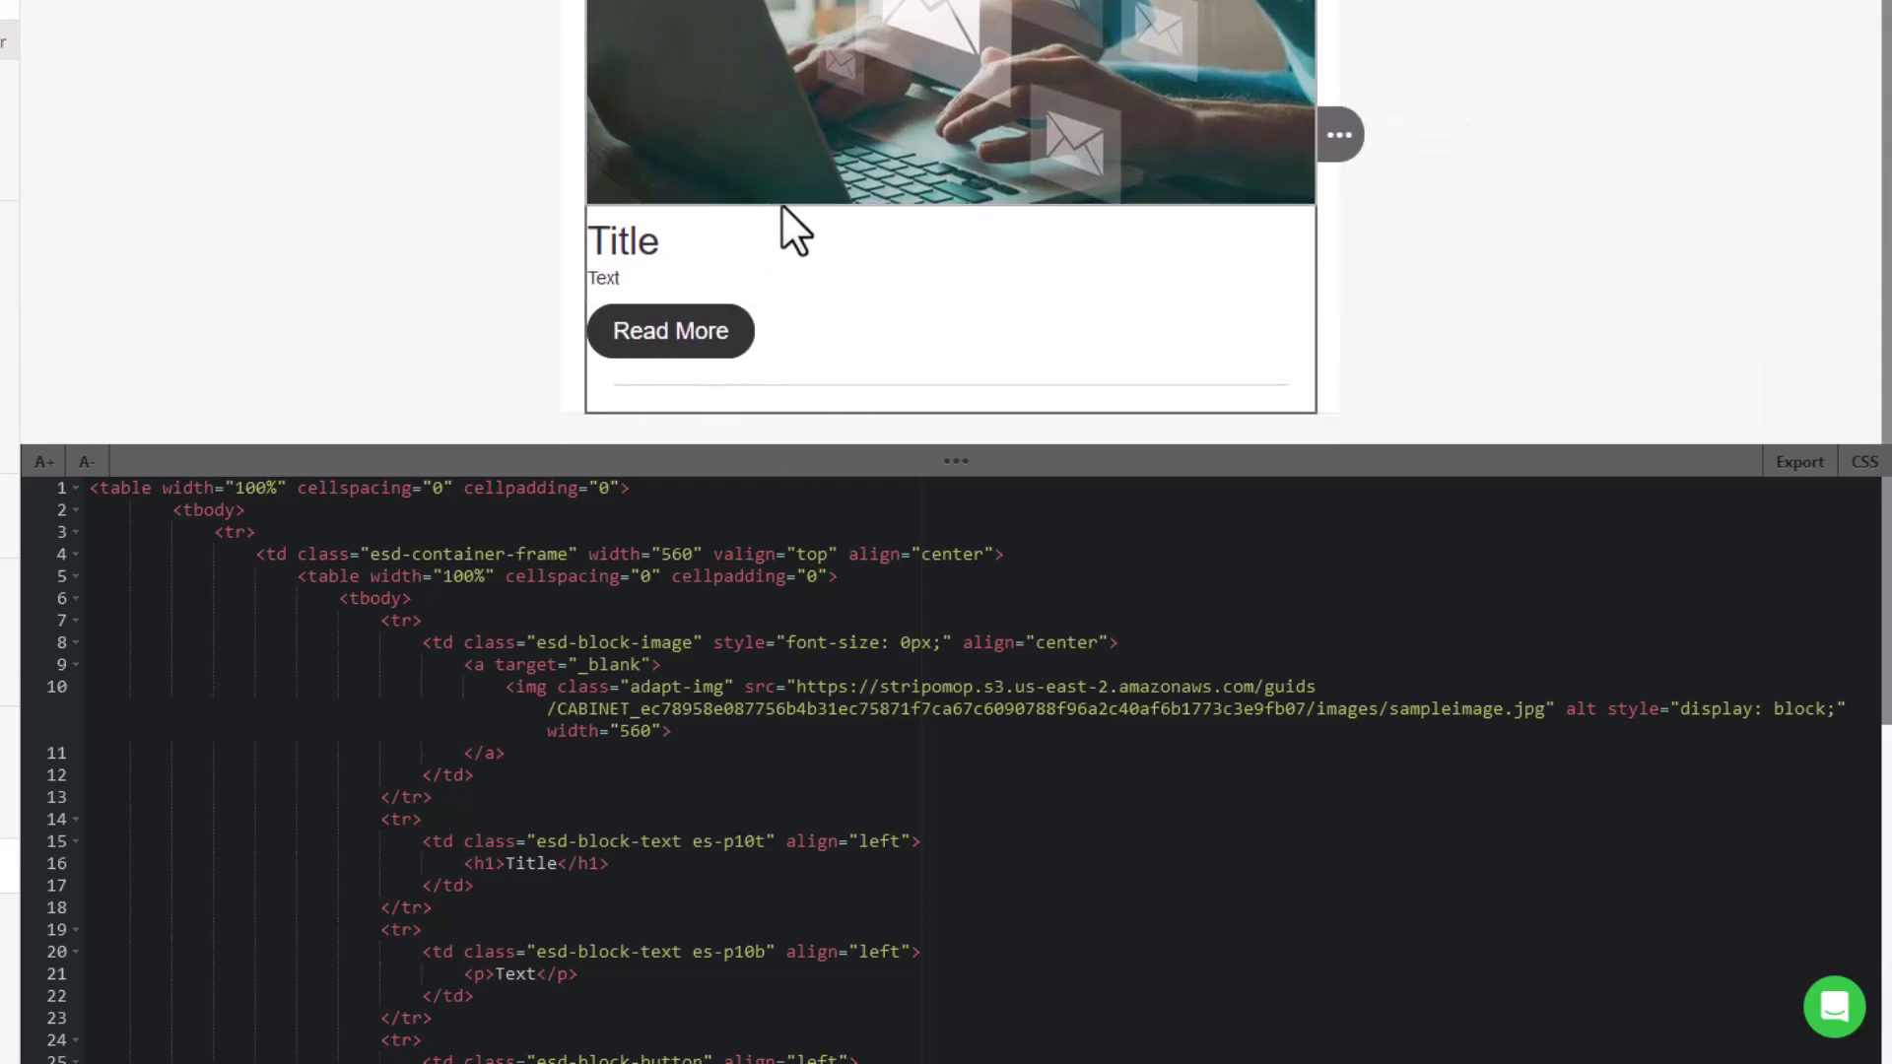
scroll(887, 205, up, 1)
scroll(638, 204, down, 1)
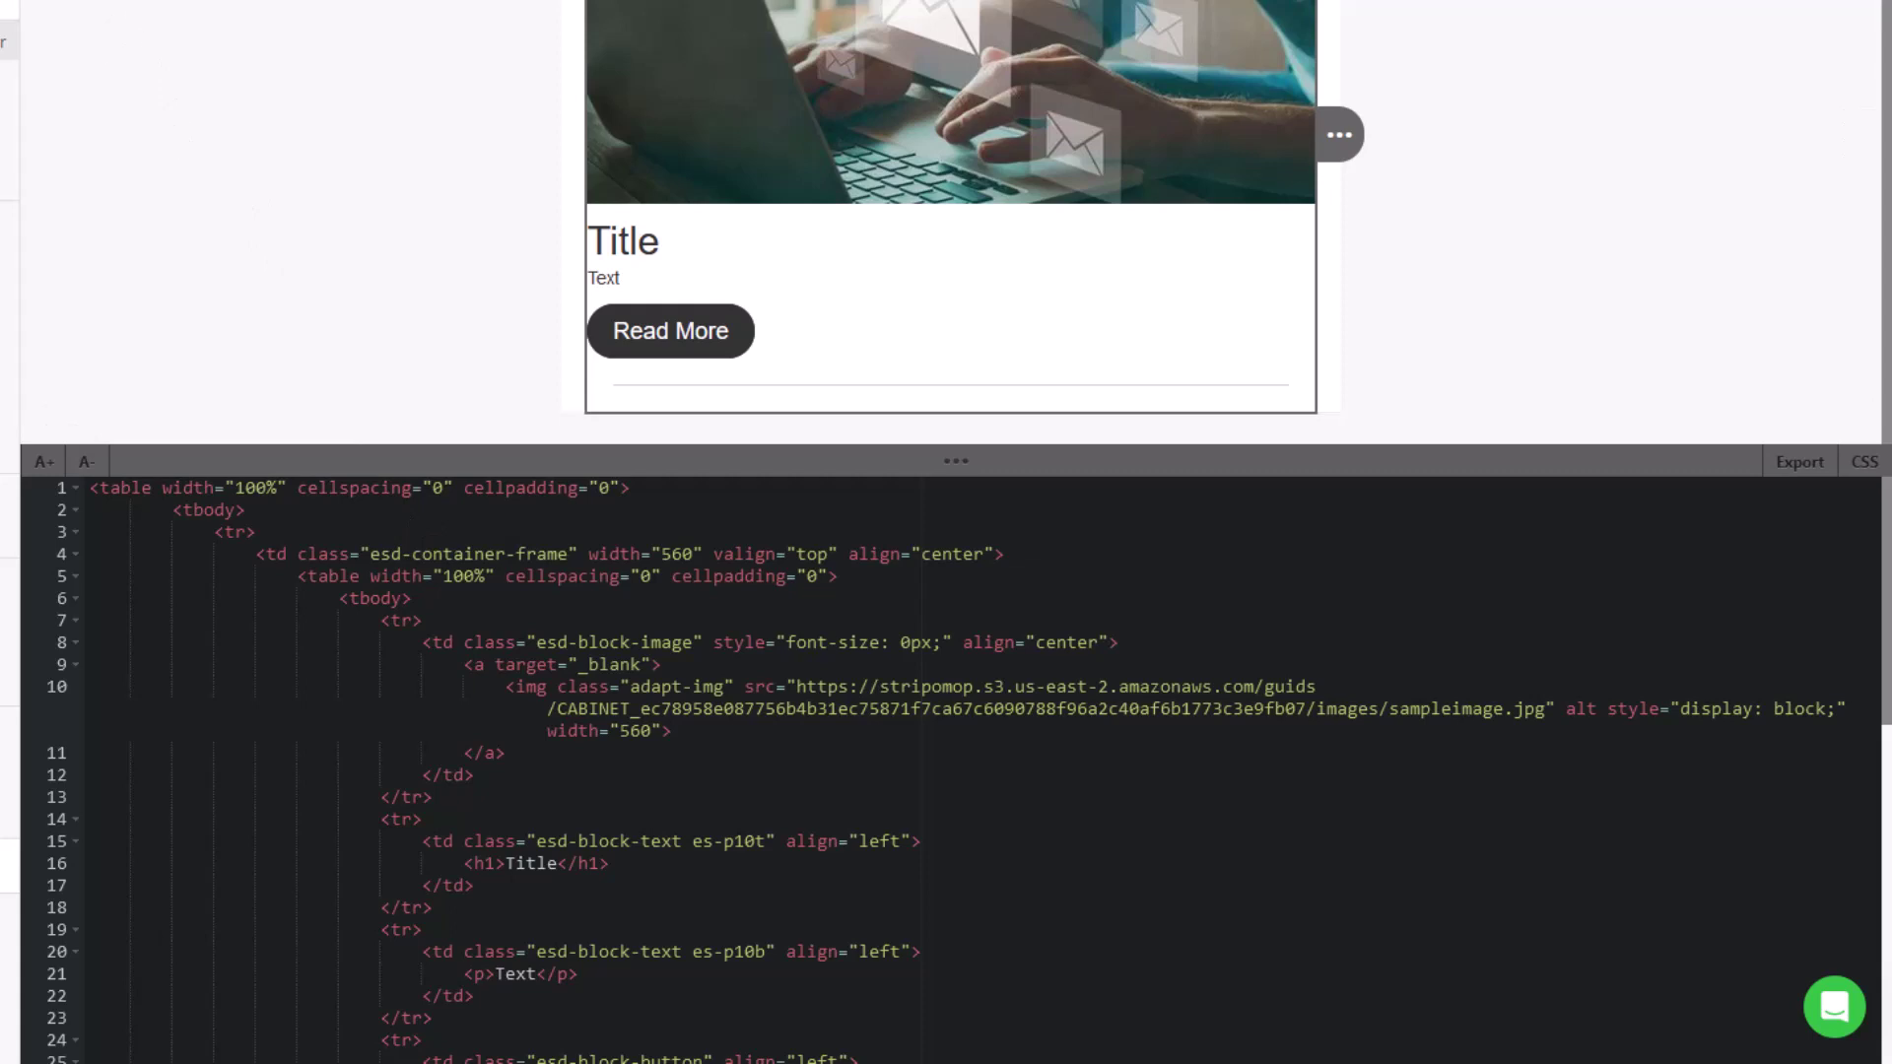
Switch to Notepad and copy the opening amp-list tag together with the amp-mustache template tag.
key(alt+Tab)
drag(978, 85, 753, 81)
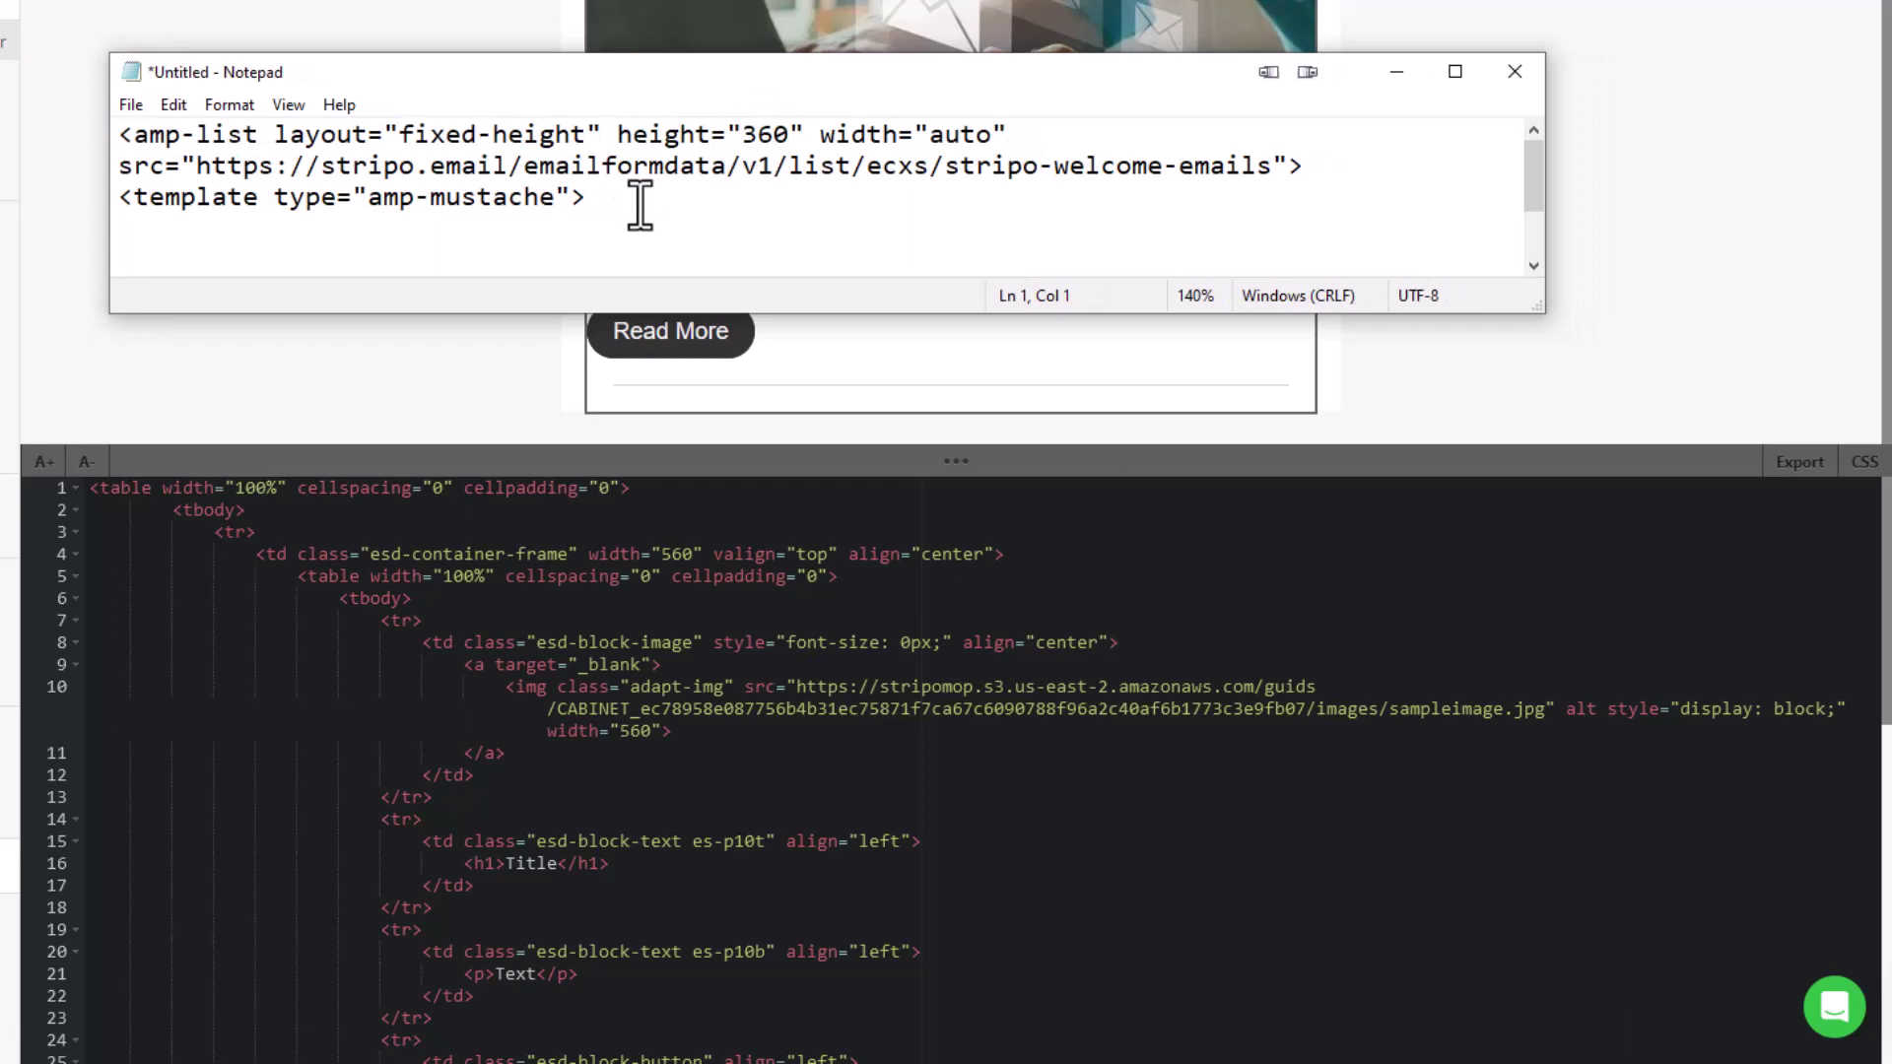
drag(612, 200, 114, 131)
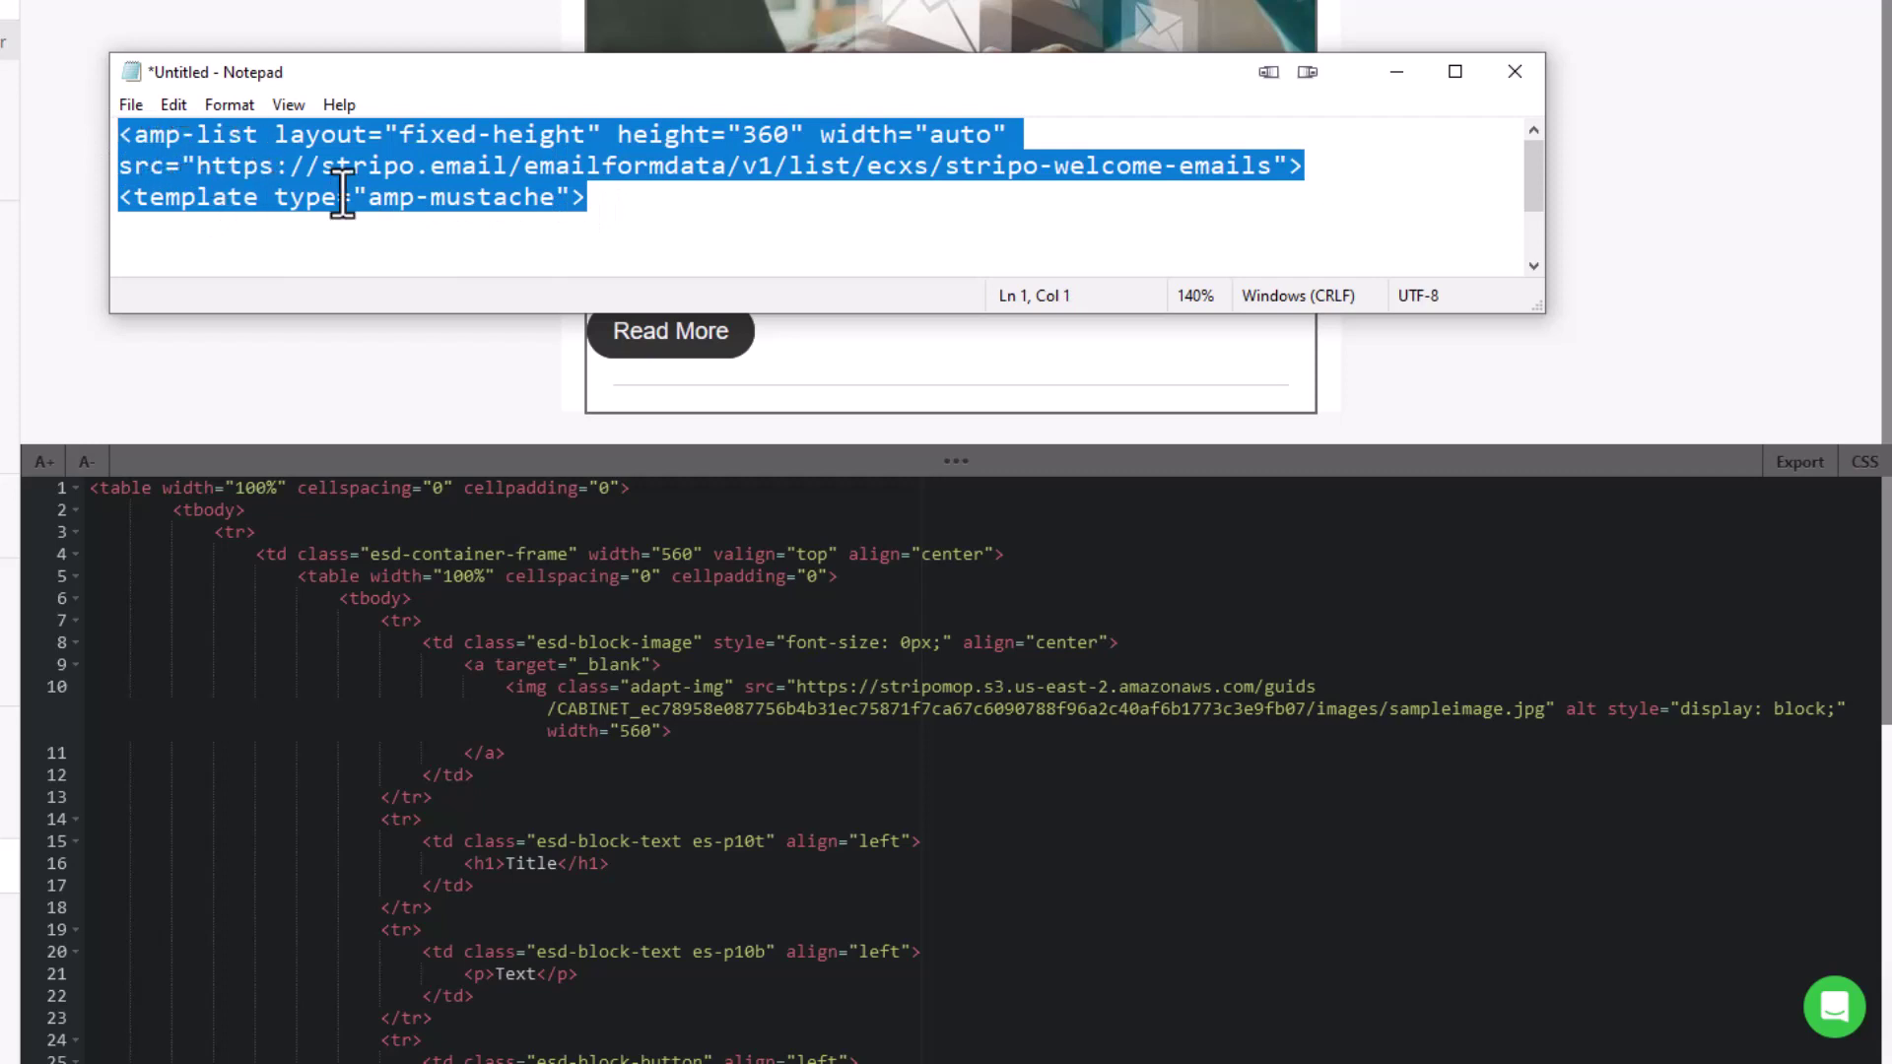
right_click(331, 147)
click(202, 235)
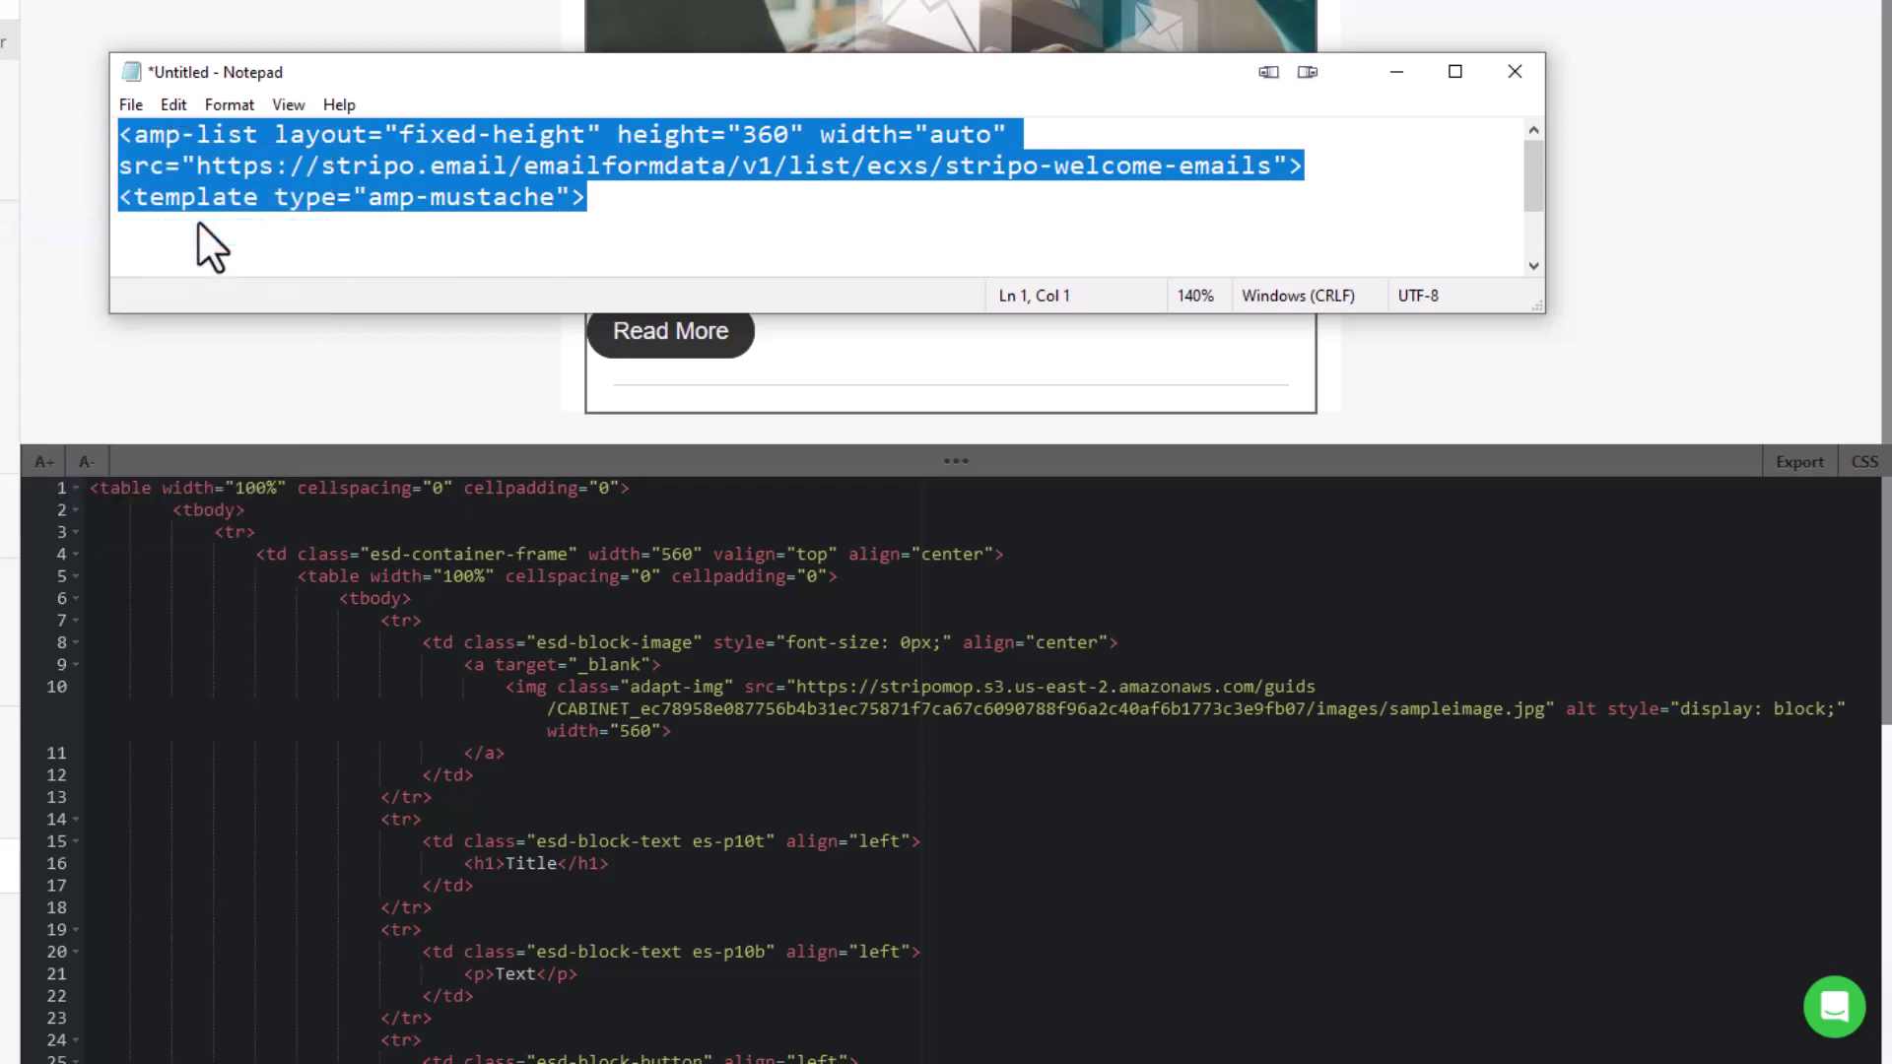
Insert the copied amp-list and template opening tags on a new line above the table in the HTML block's code.
click(93, 497)
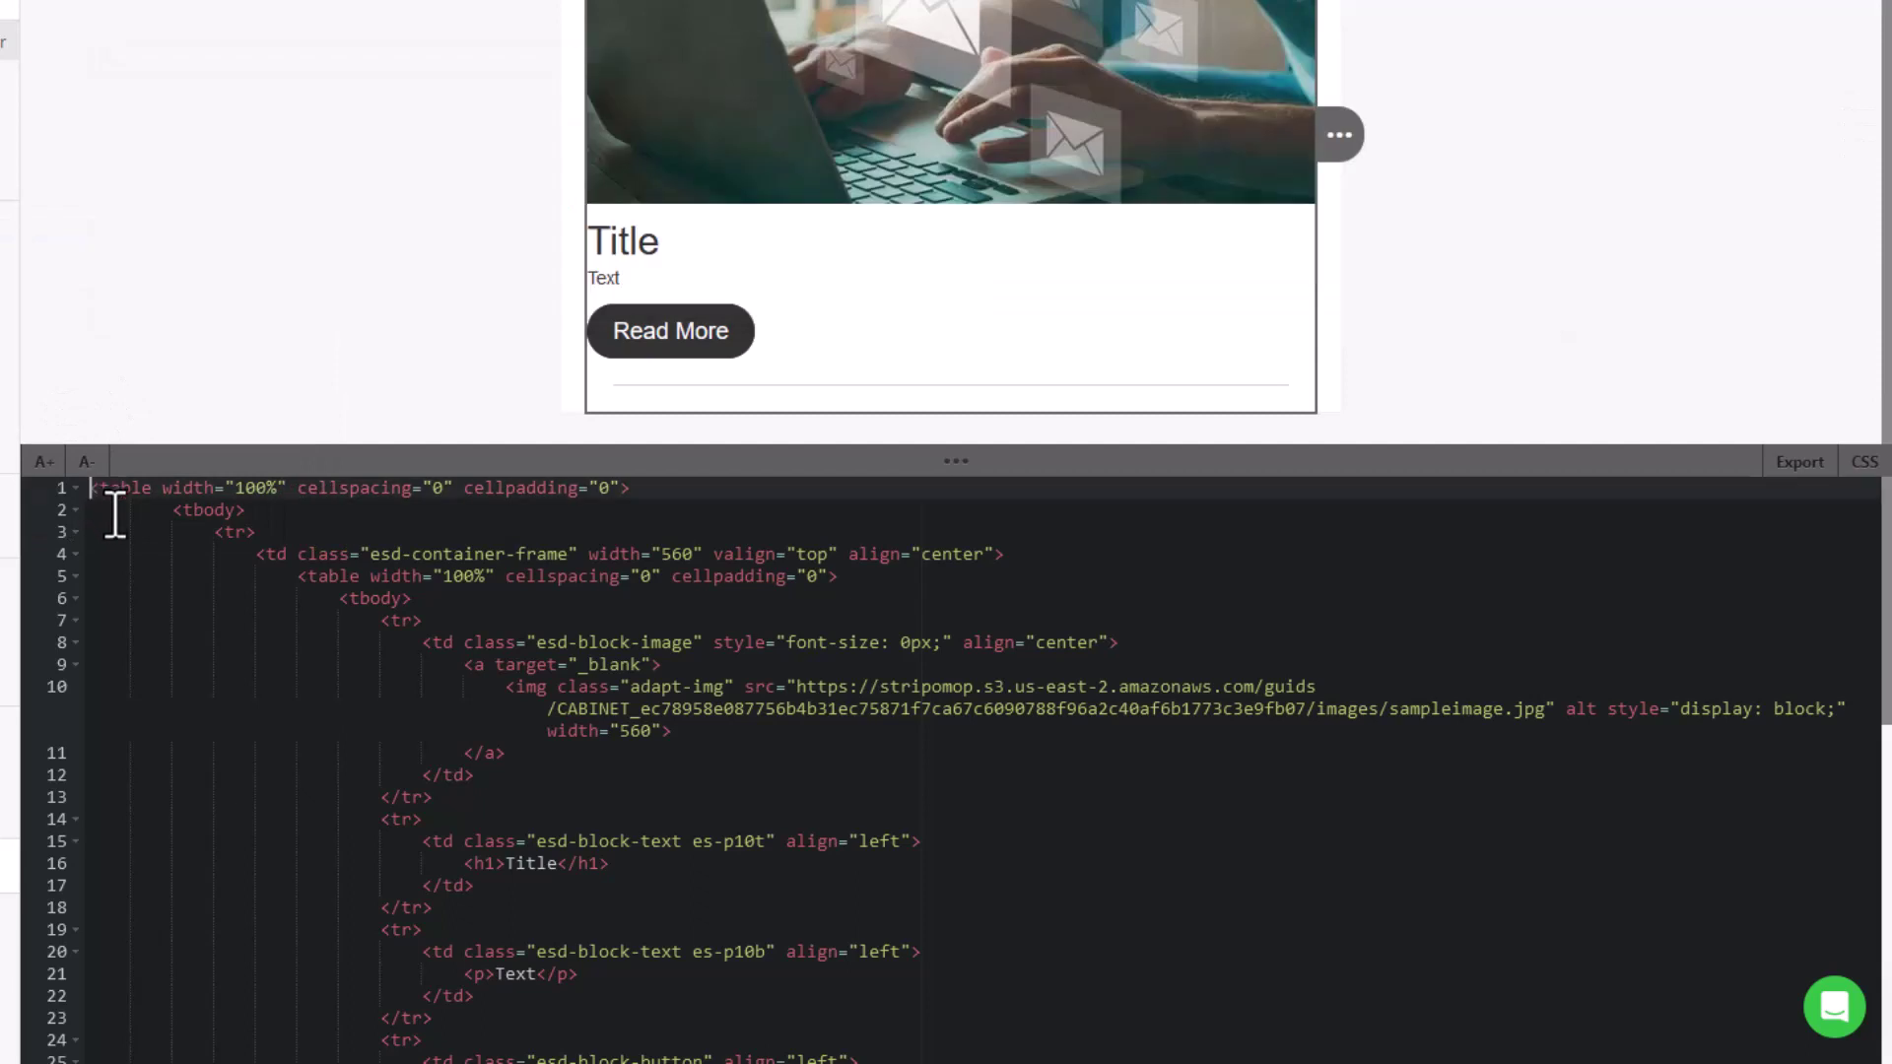
key(Return)
key(Up)
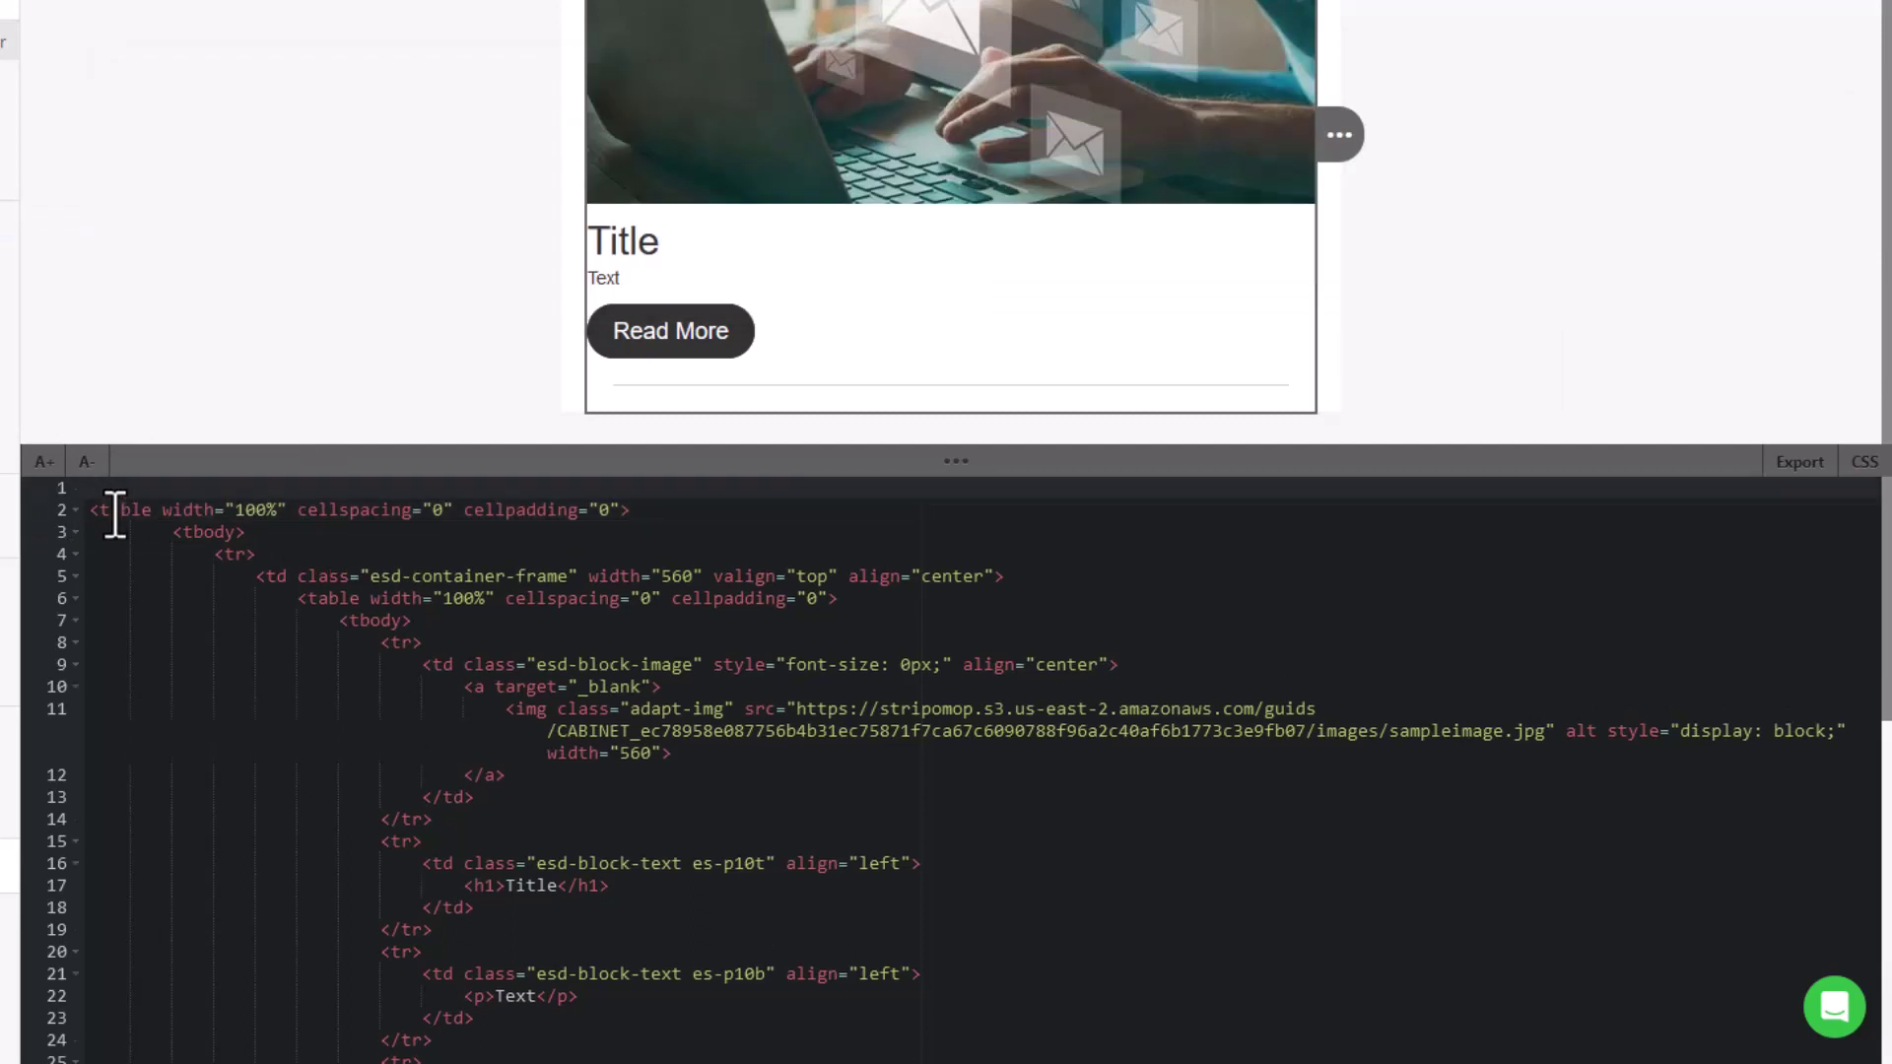
key(ctrl+v)
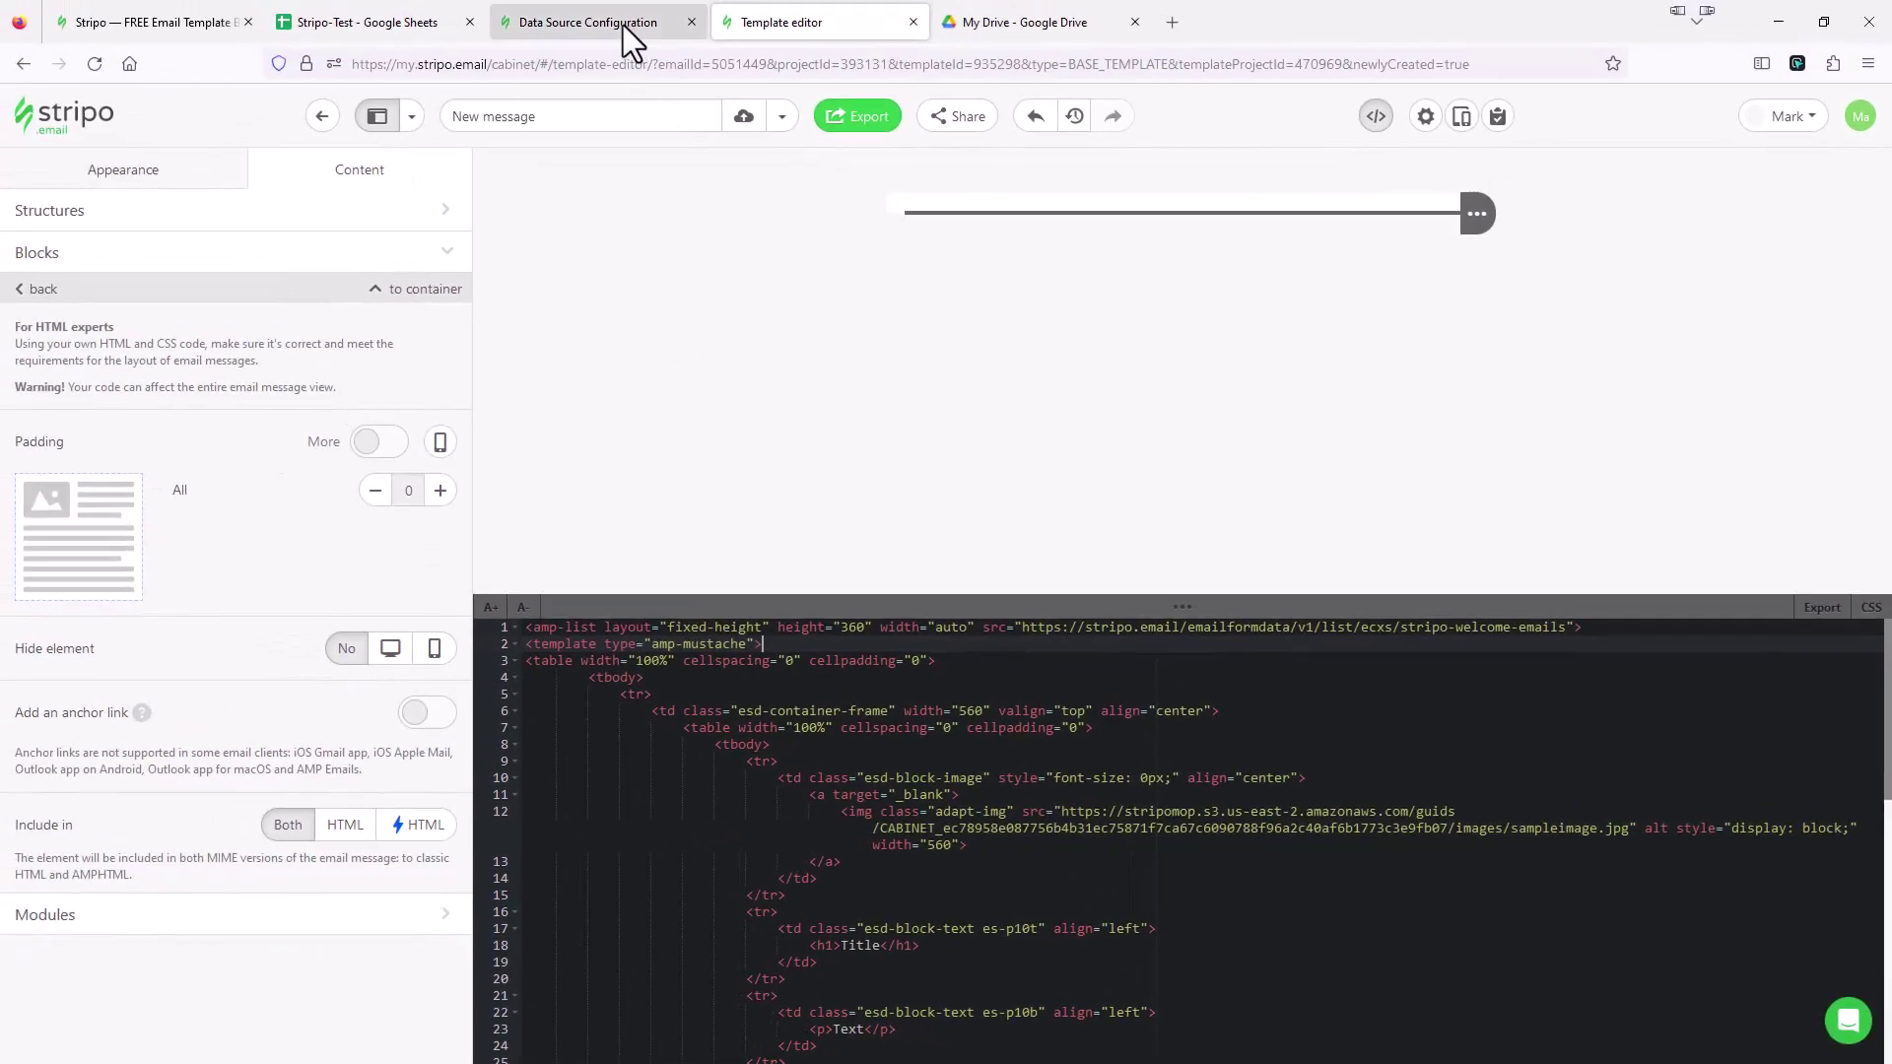
Replace the amp-list src value with the URL address copied from the MarTechHeroSheet data source configuration.
click(621, 26)
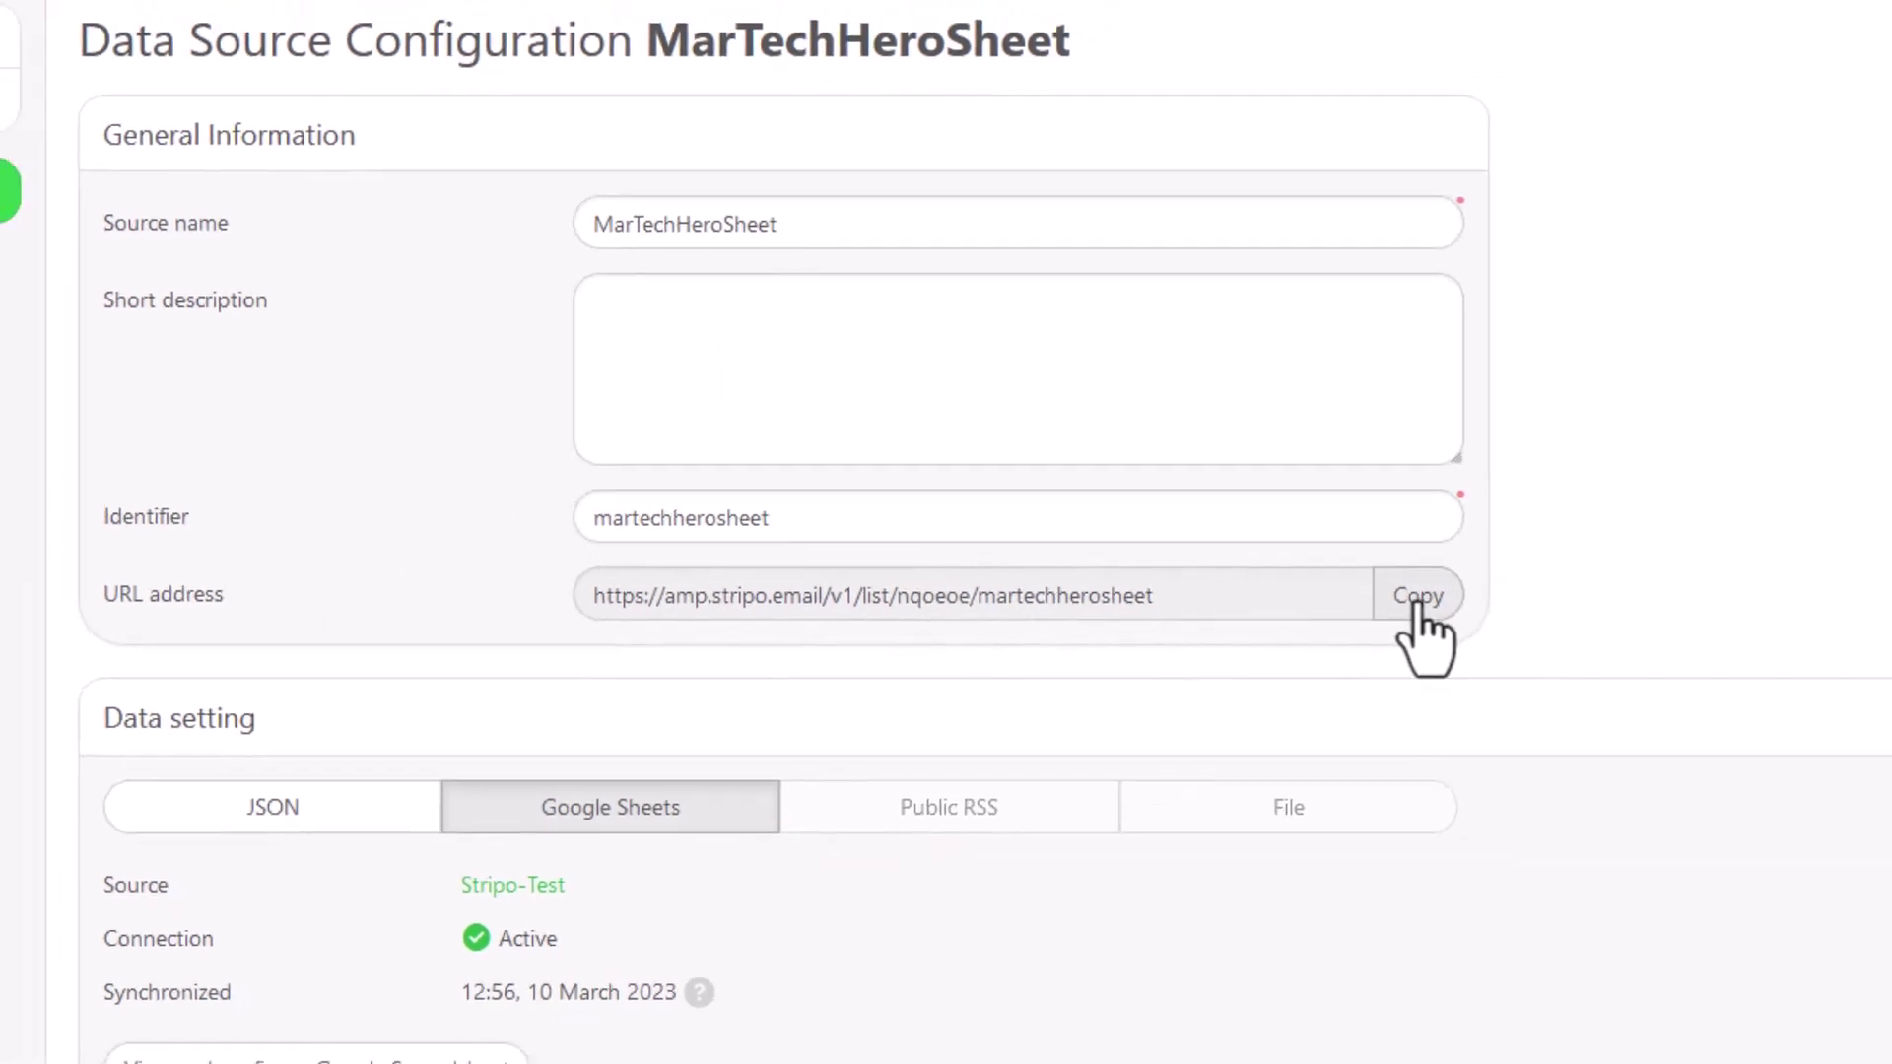
click(1203, 542)
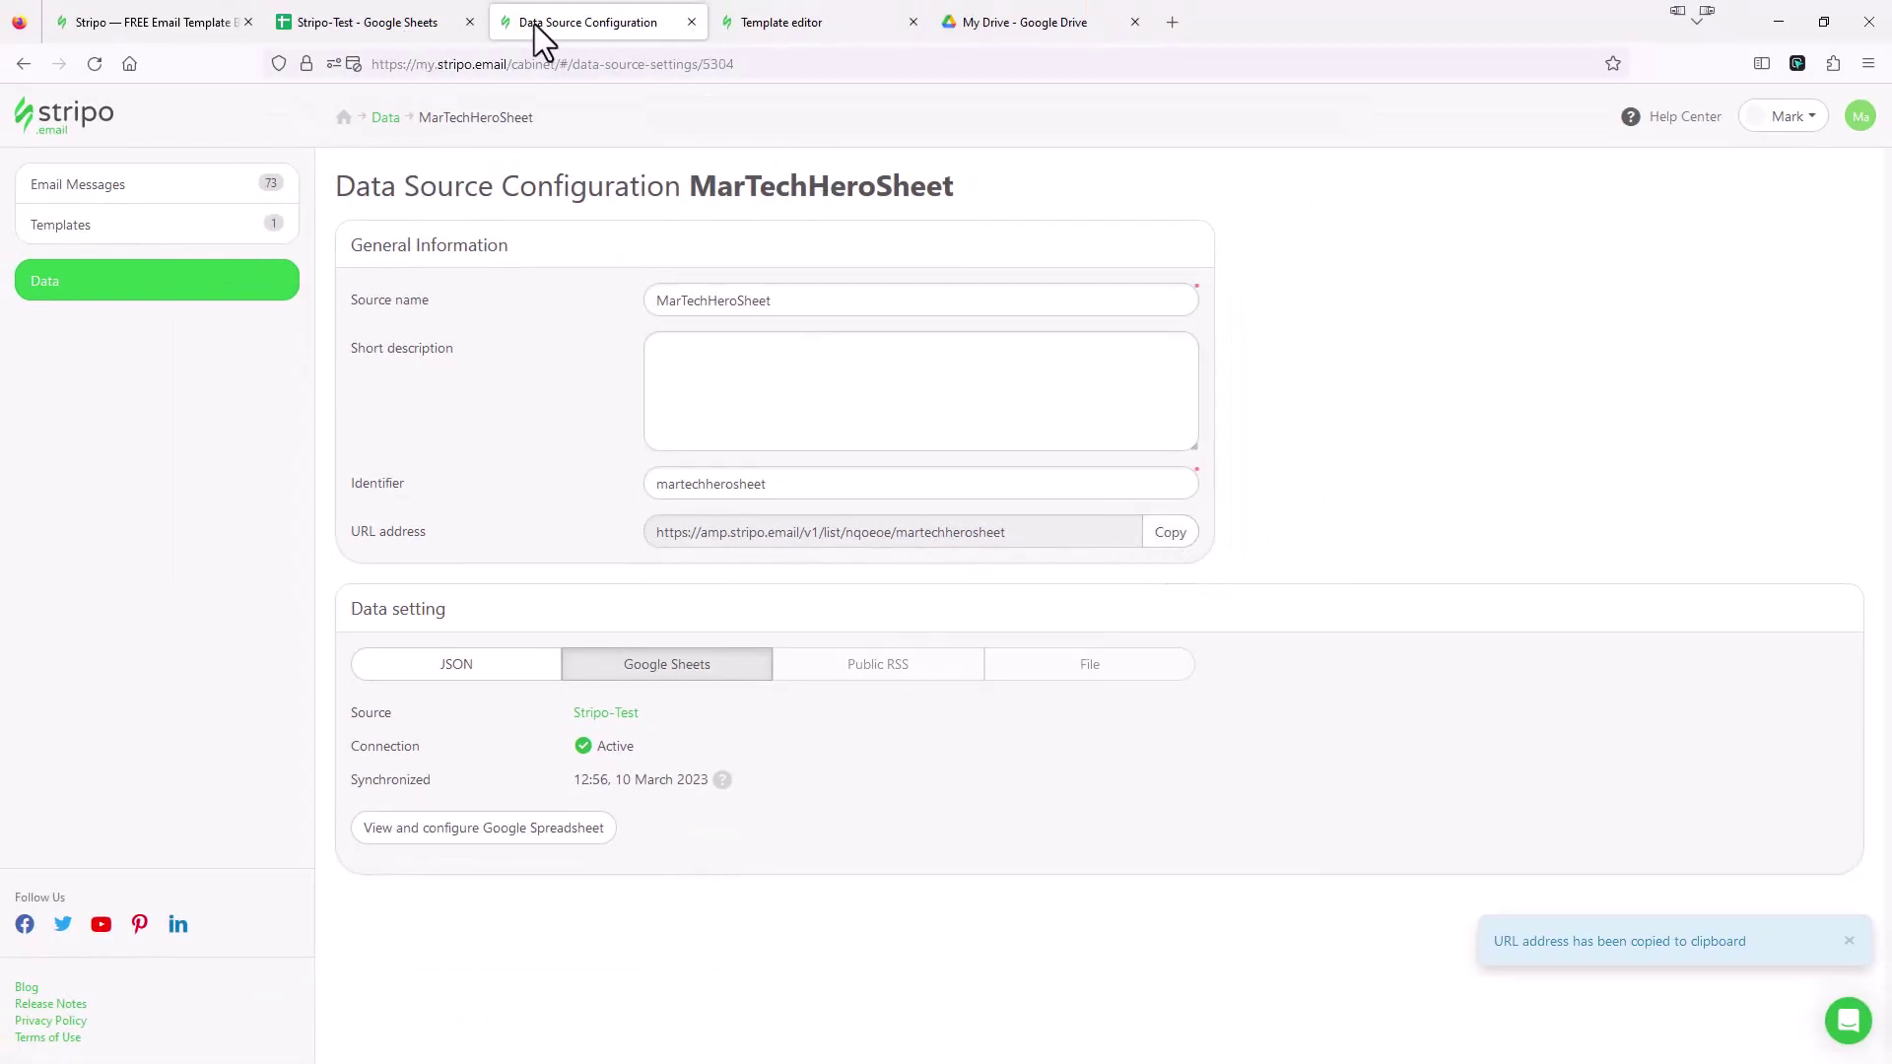
click(791, 26)
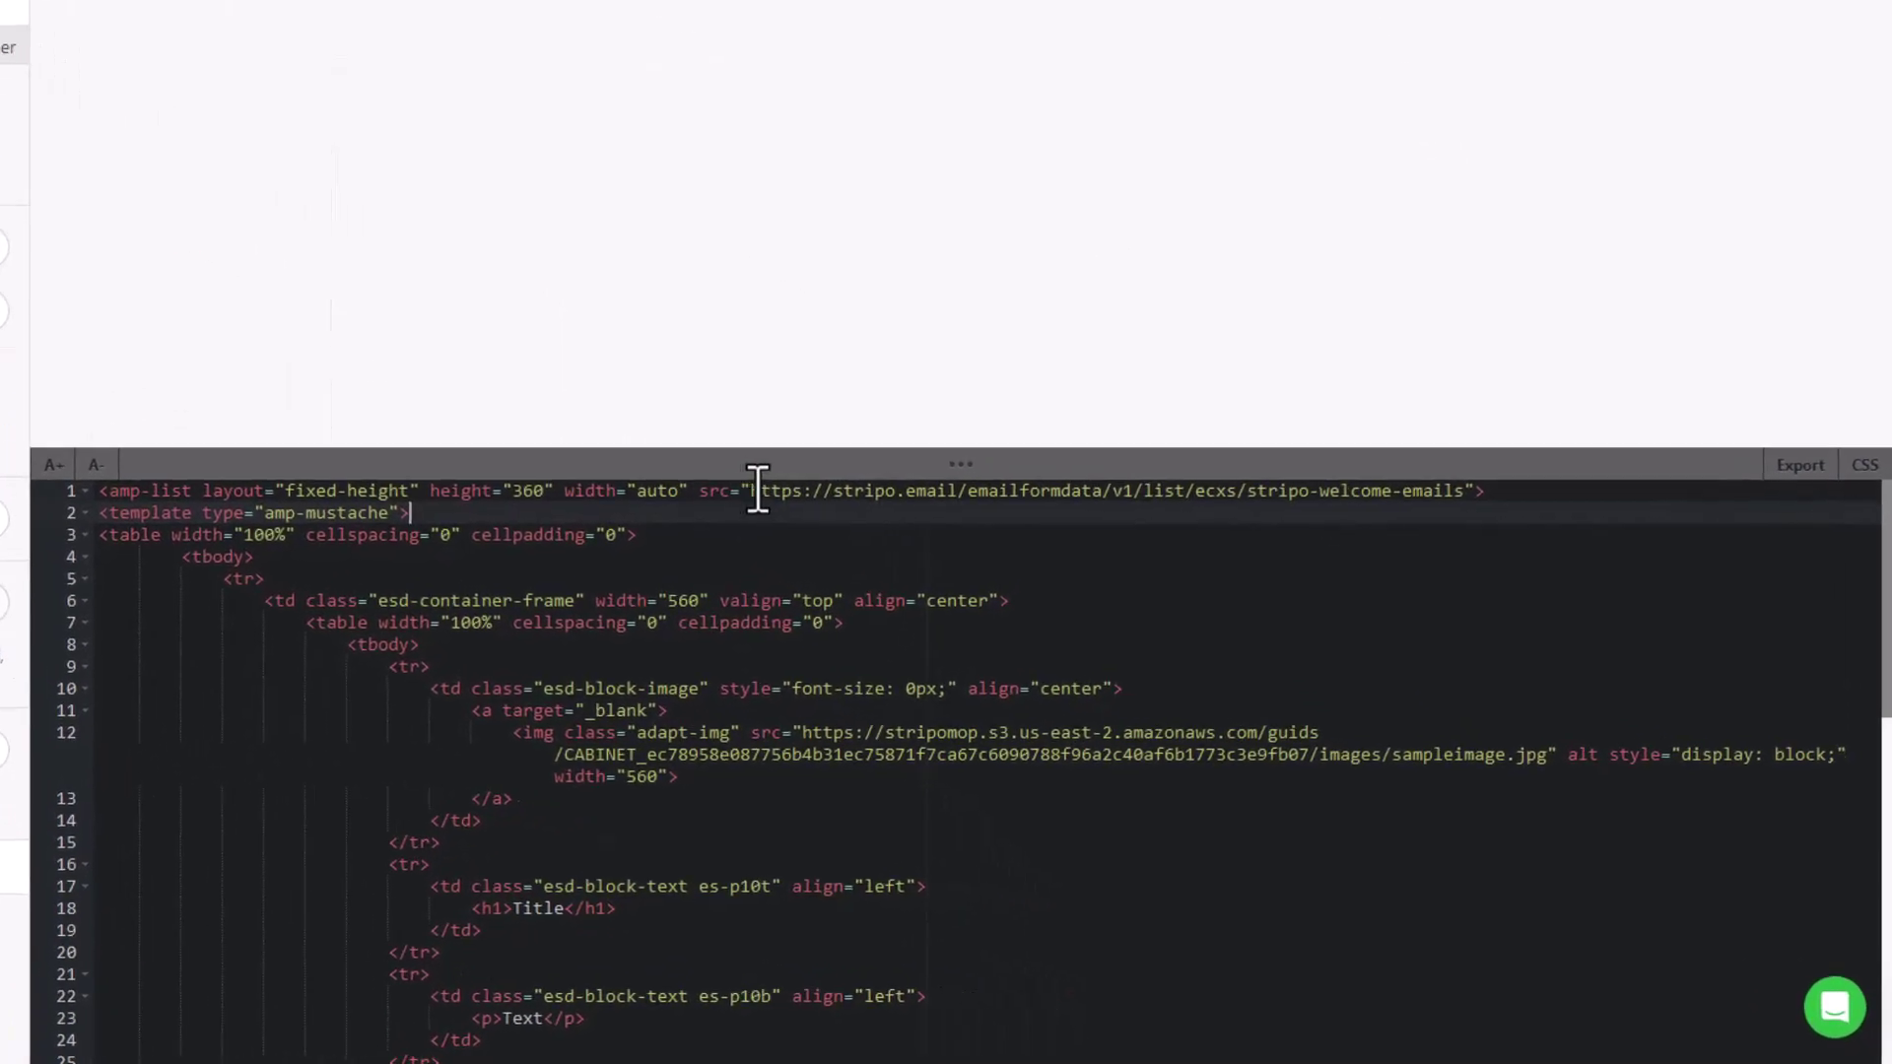
drag(754, 490, 1464, 492)
key(BackSpace)
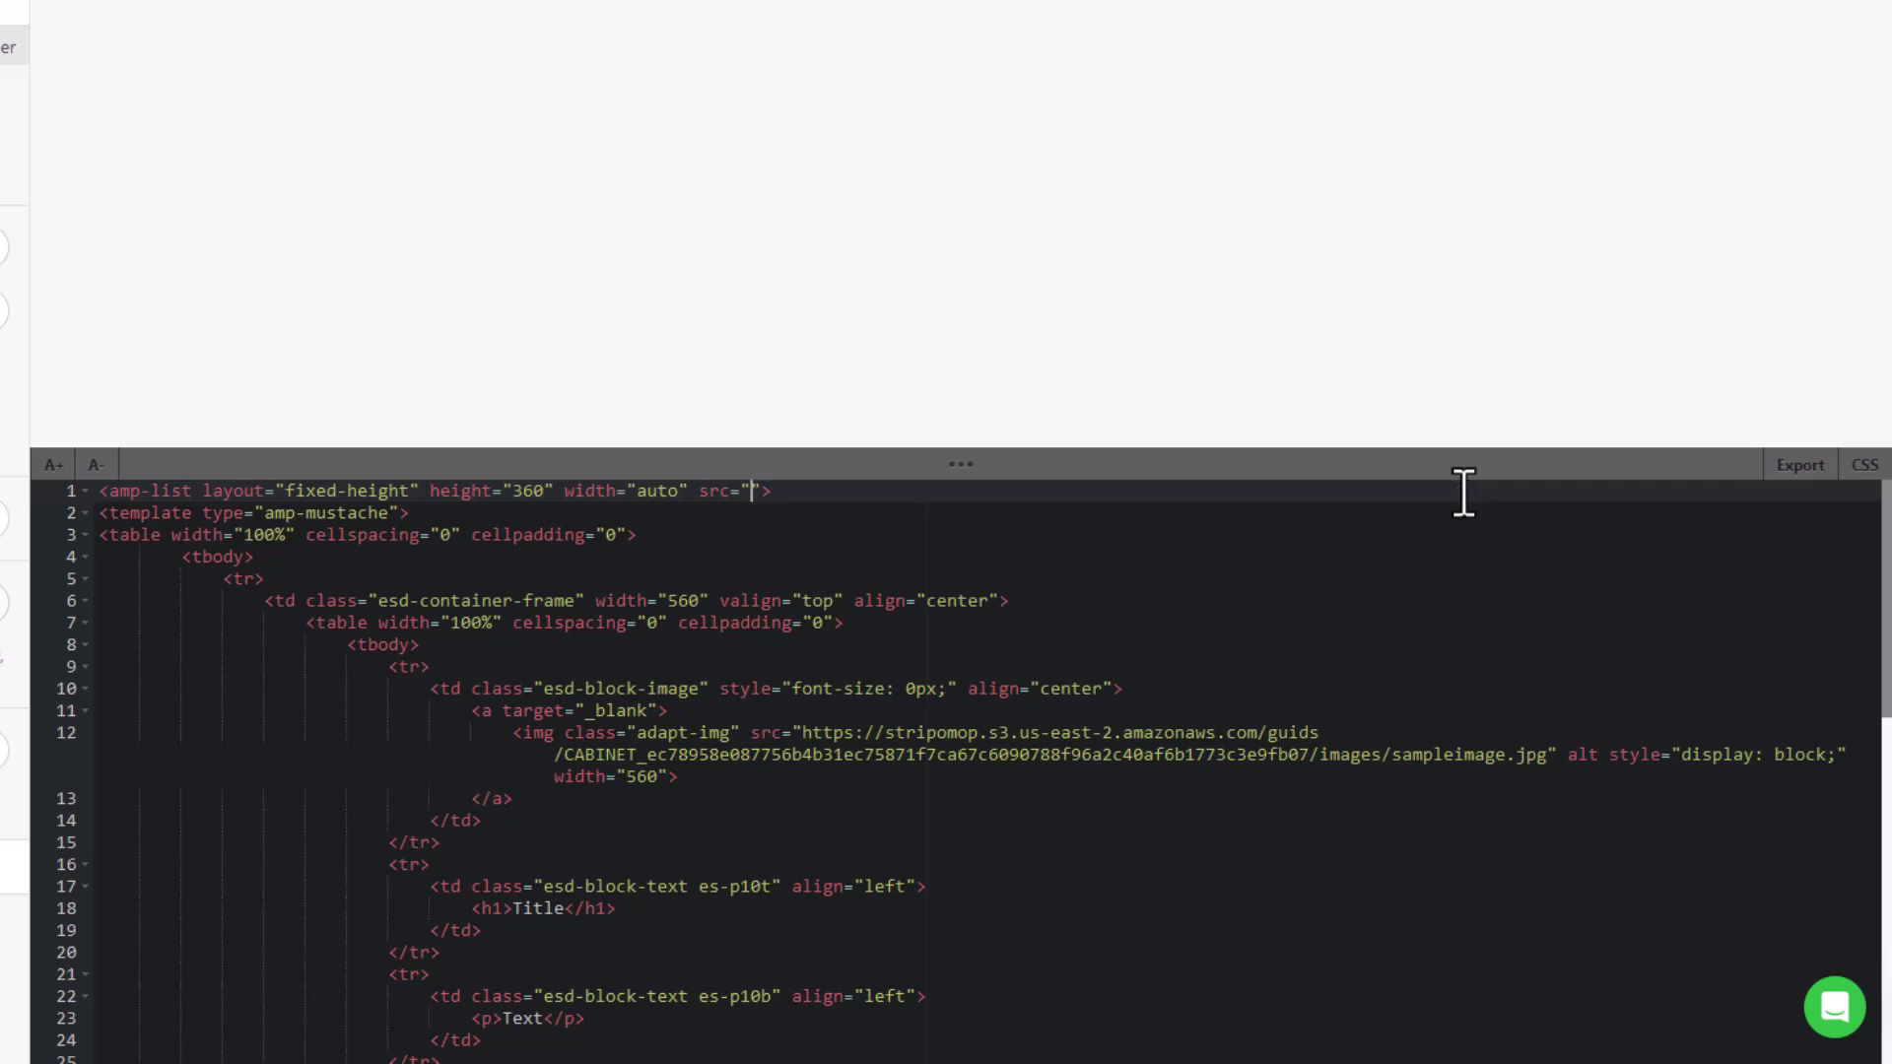
key(ctrl+v)
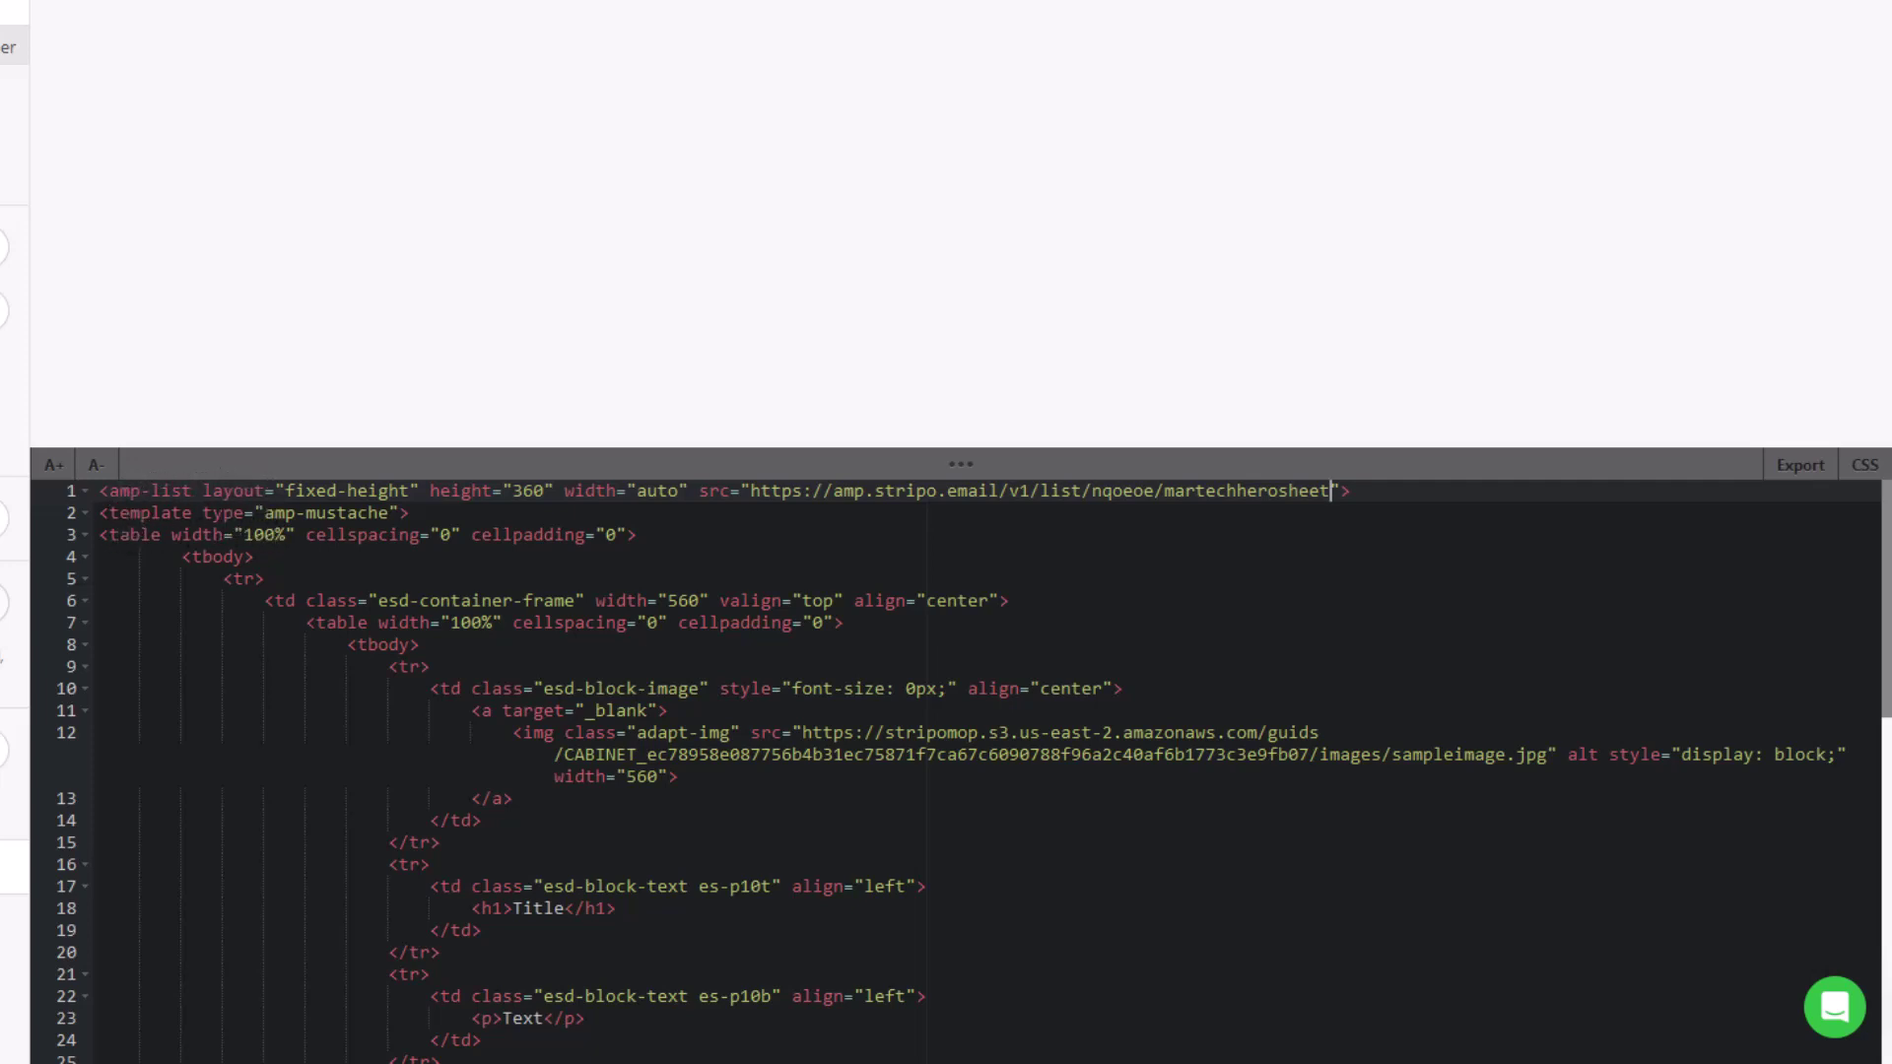
Switch to Notepad and copy the closing template and amp-list tags at the end of the notes.
key(alt+Tab)
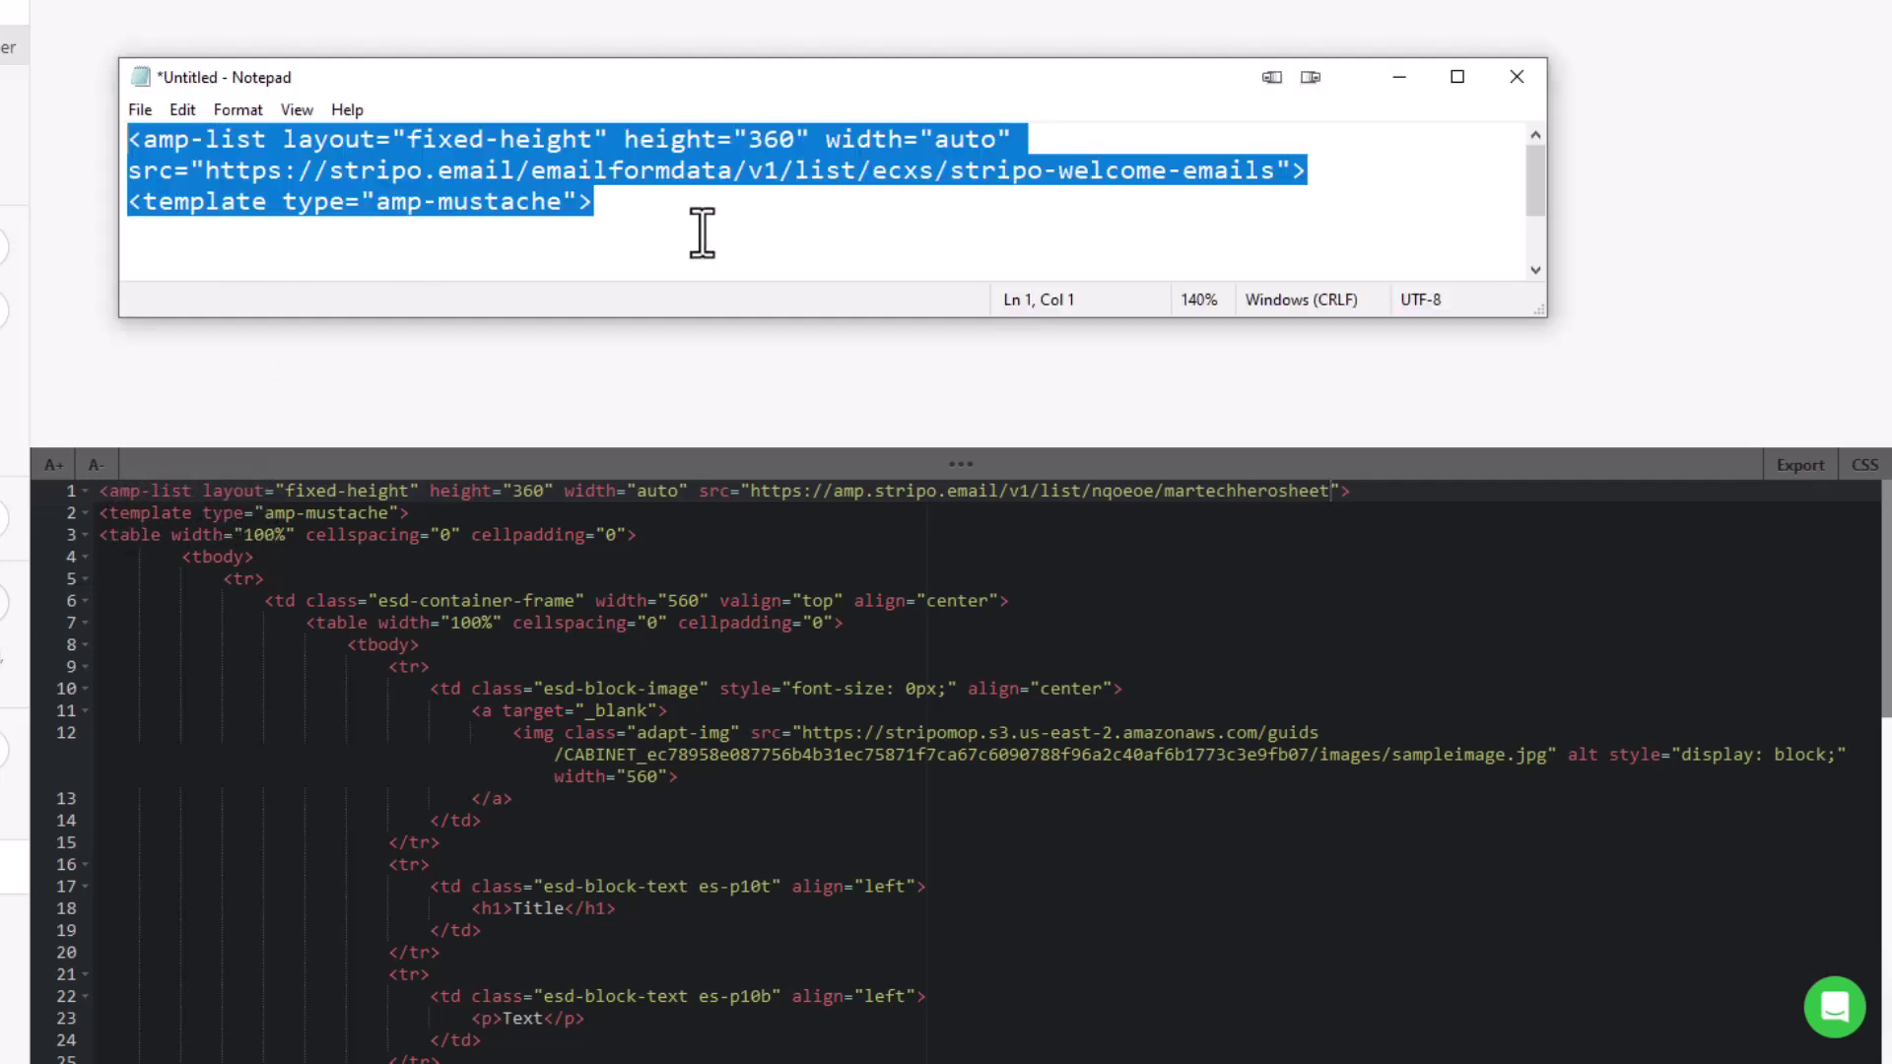
click(662, 222)
scroll(662, 222, down, 2)
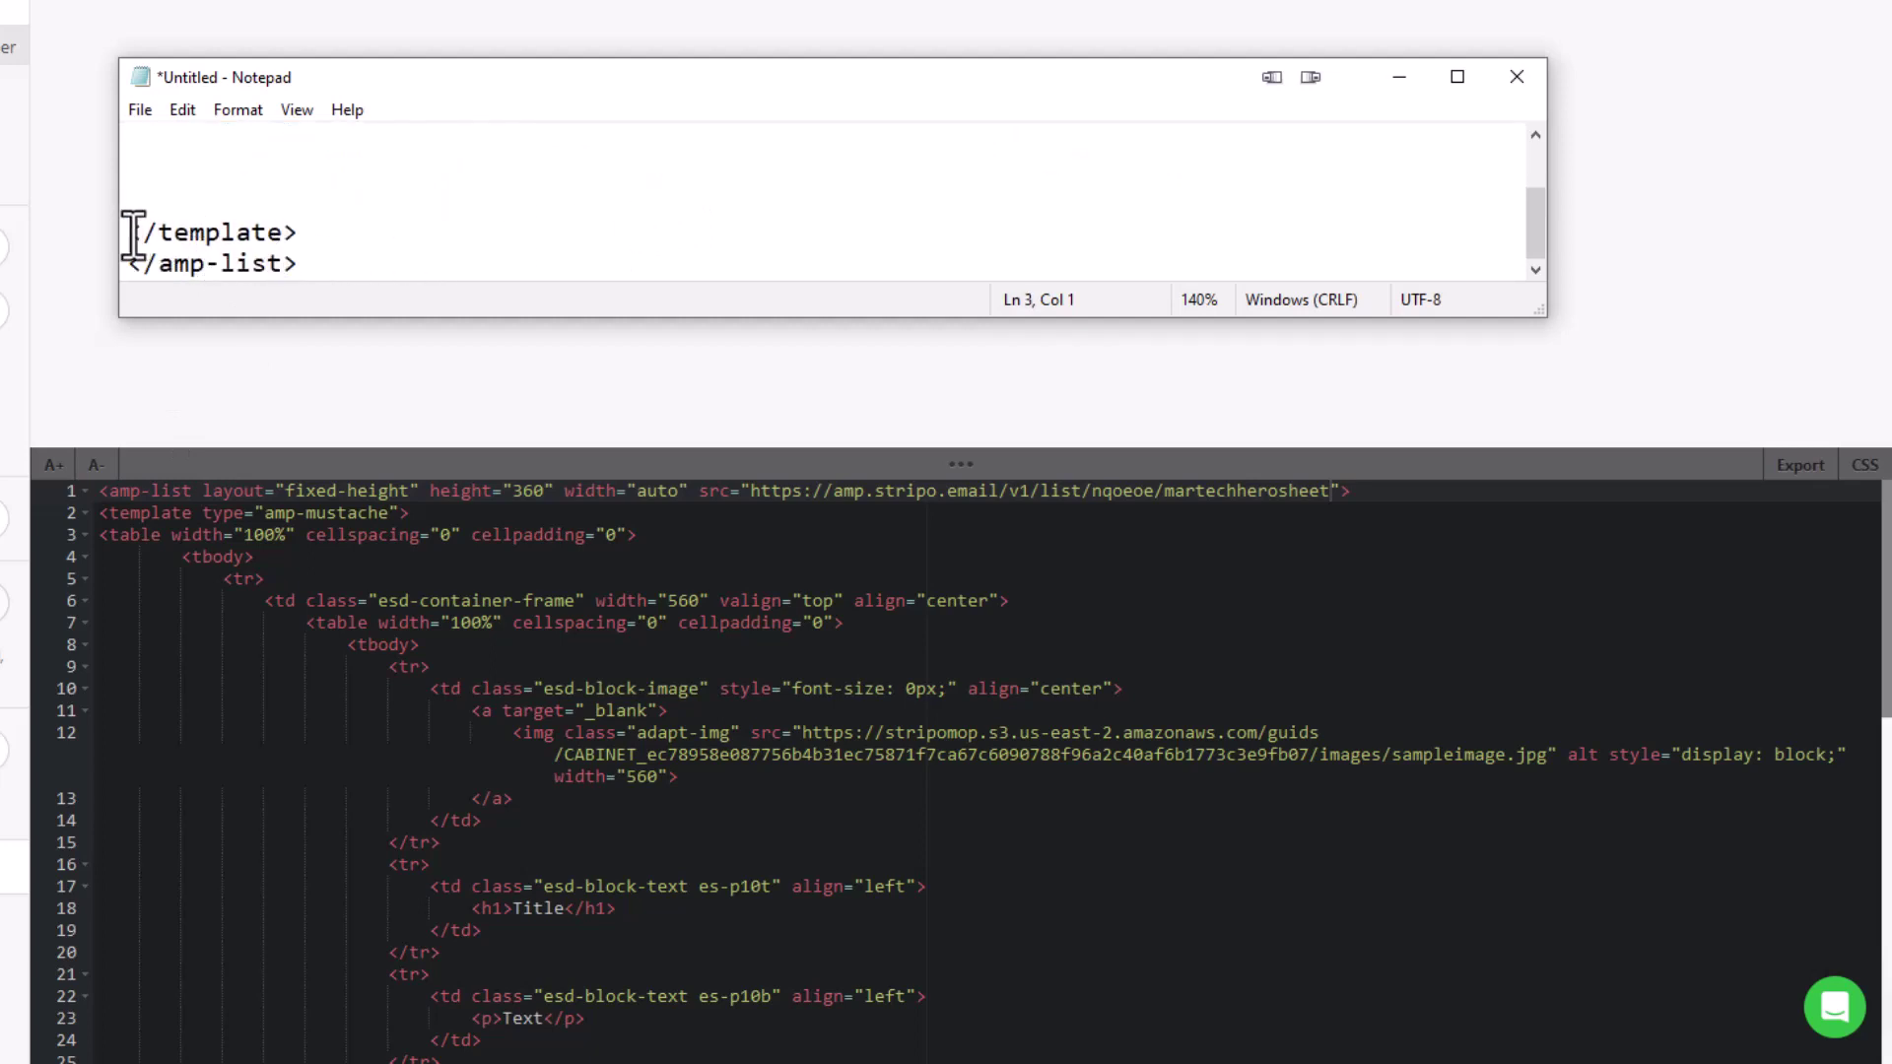
drag(133, 236, 309, 262)
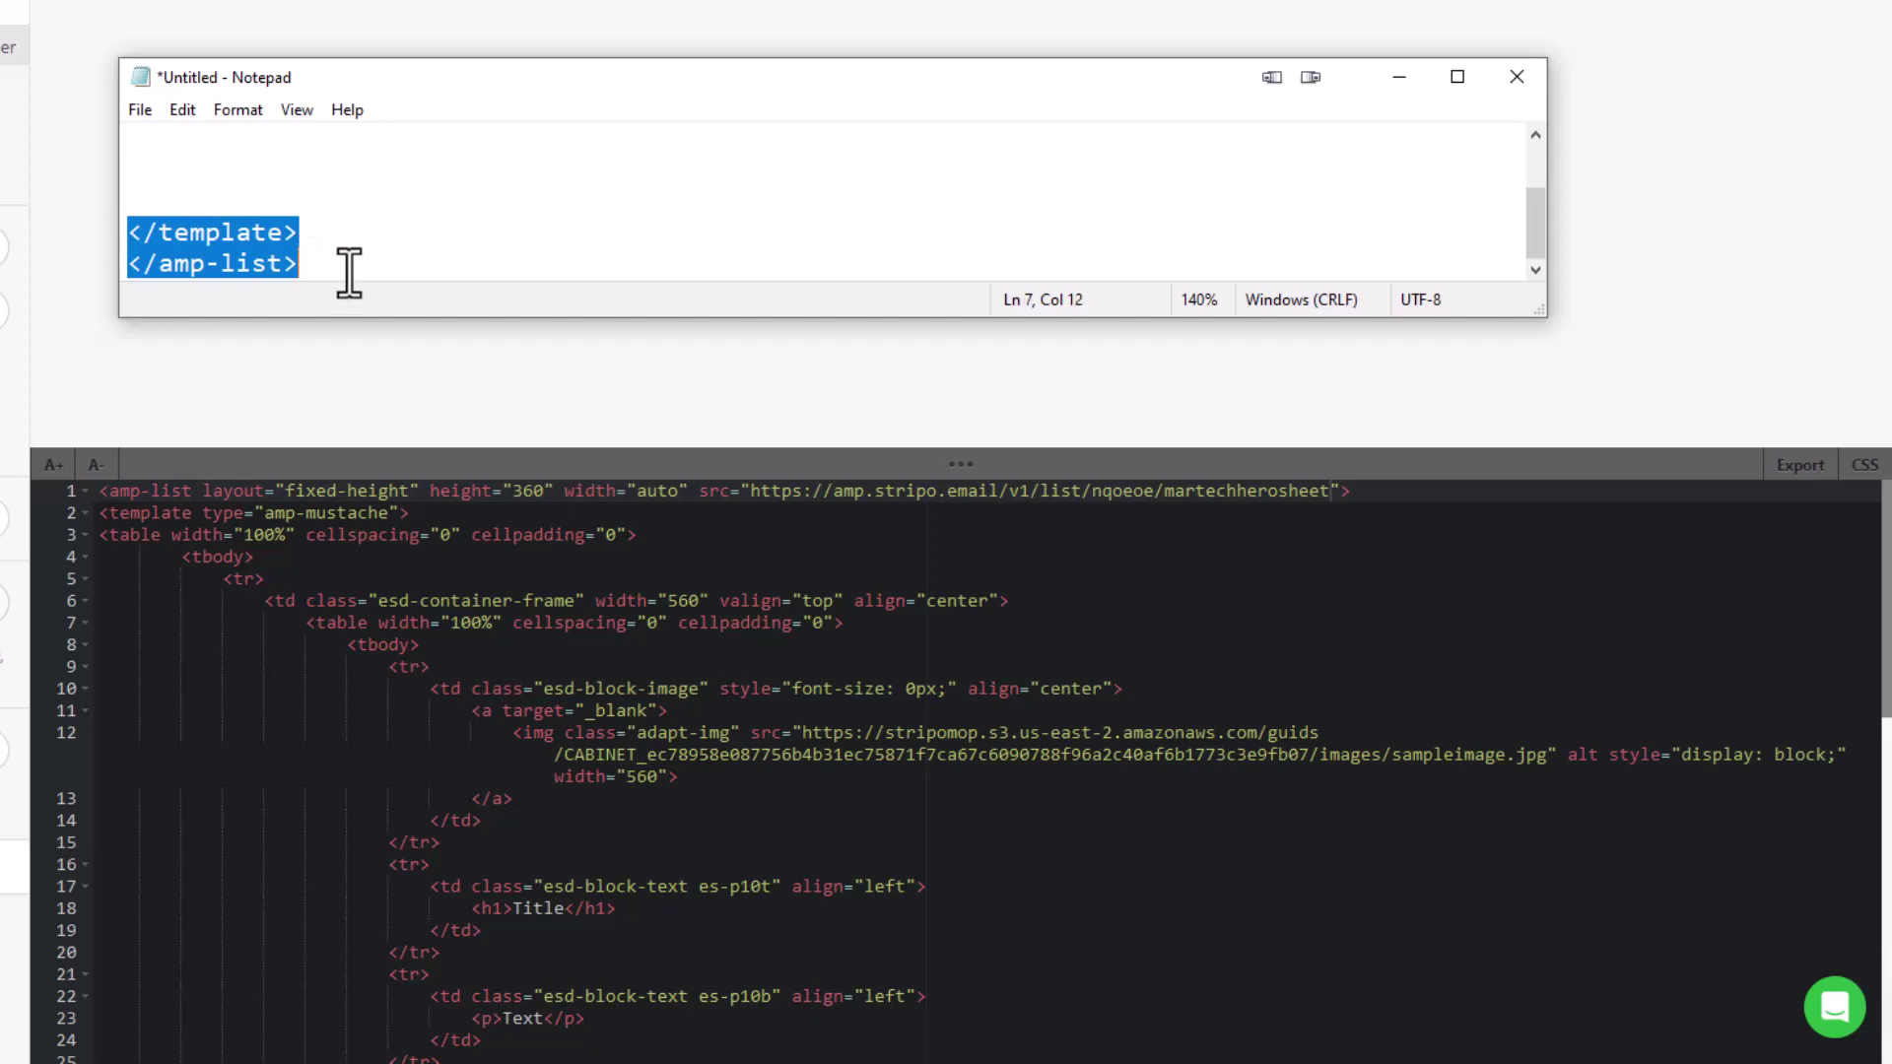
right_click(258, 256)
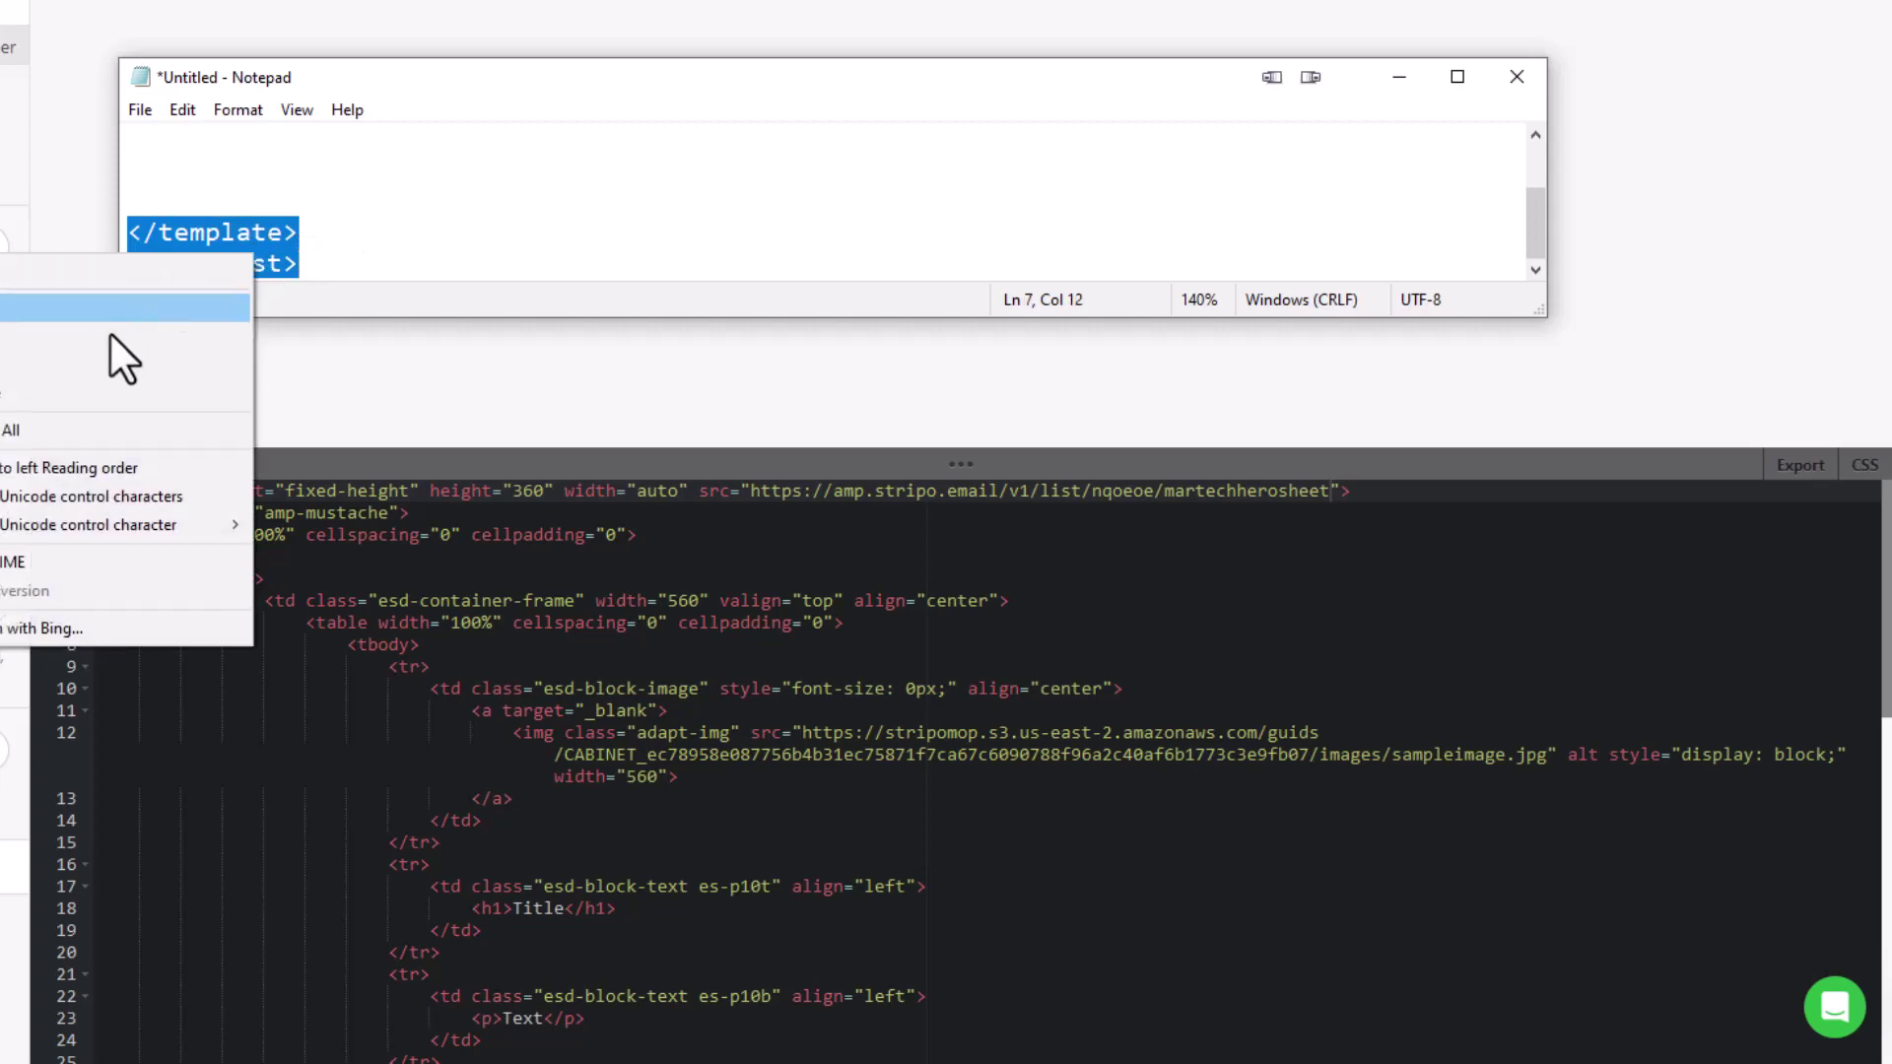
click(17, 336)
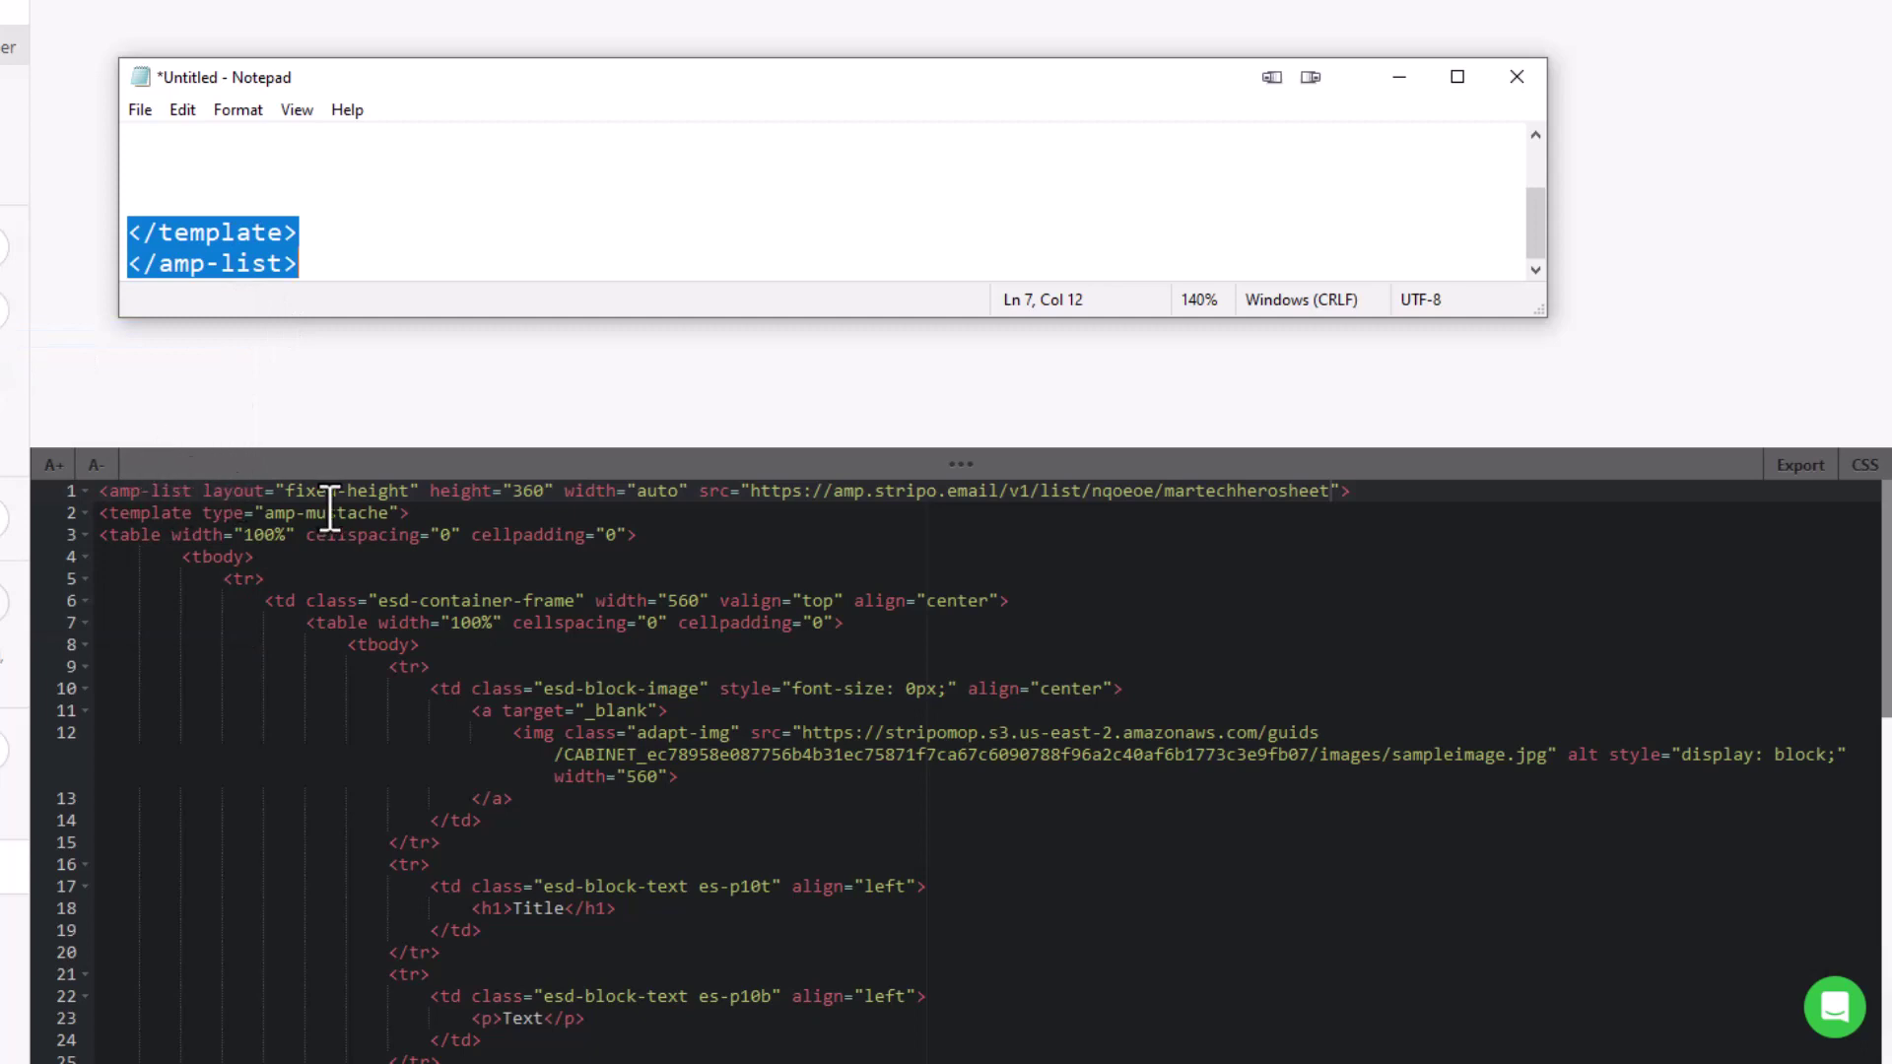
Insert the copied closing template and amp-list tags on a new line after the final closing table tag in the HTML block's code.
scroll(340, 557, down, 3)
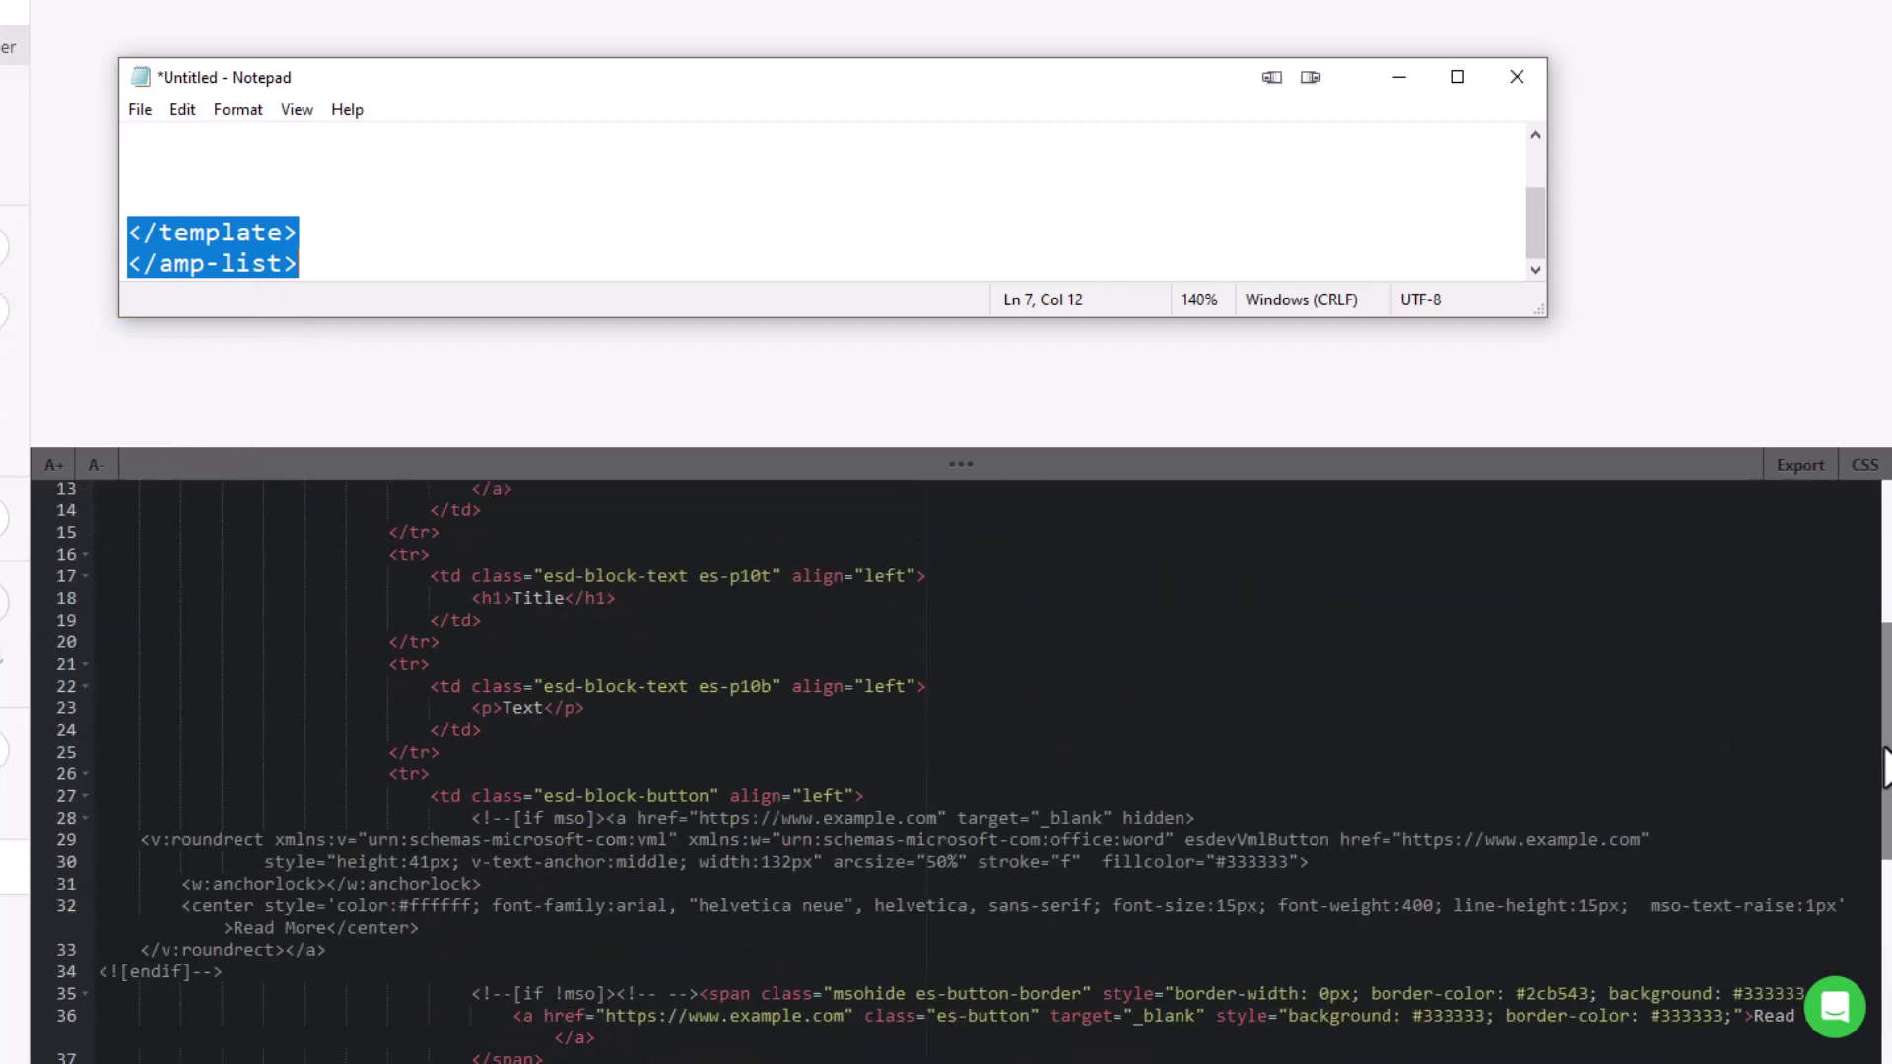
drag(1885, 763, 1884, 948)
scroll(1885, 936, down, 5)
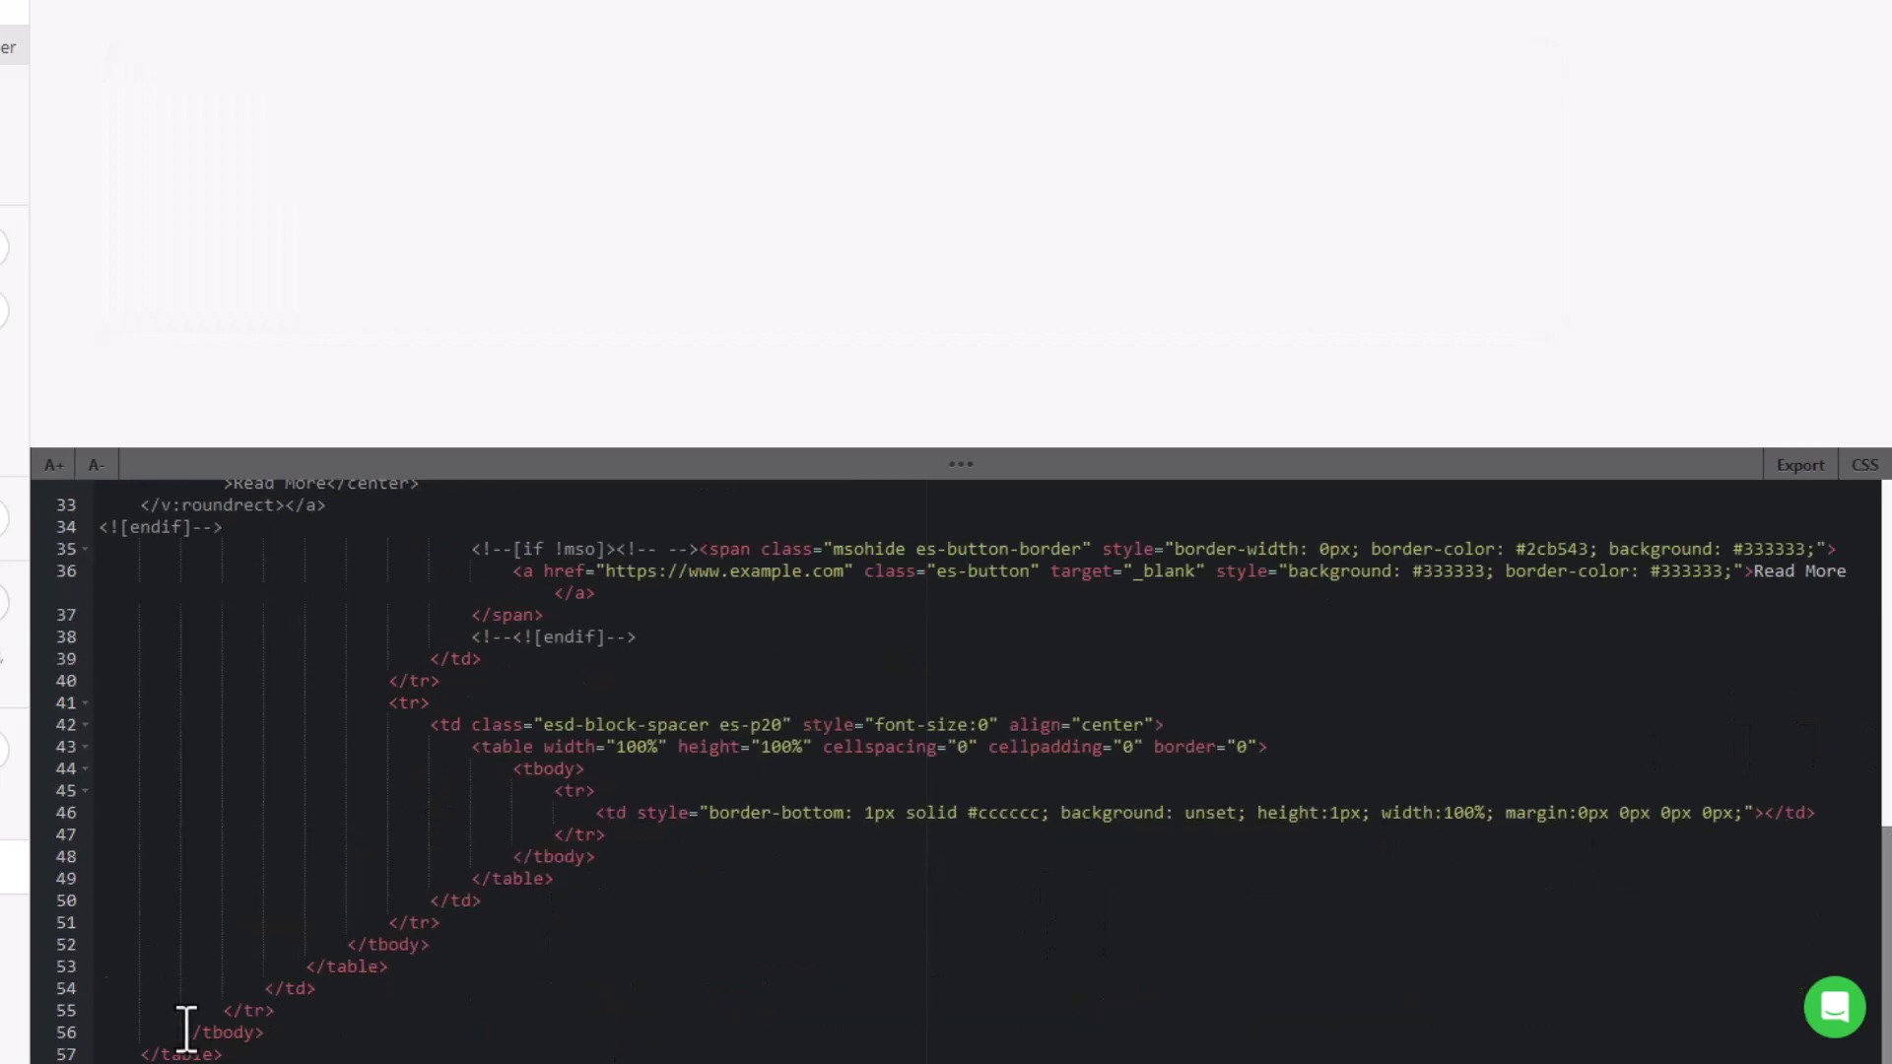
click(255, 1050)
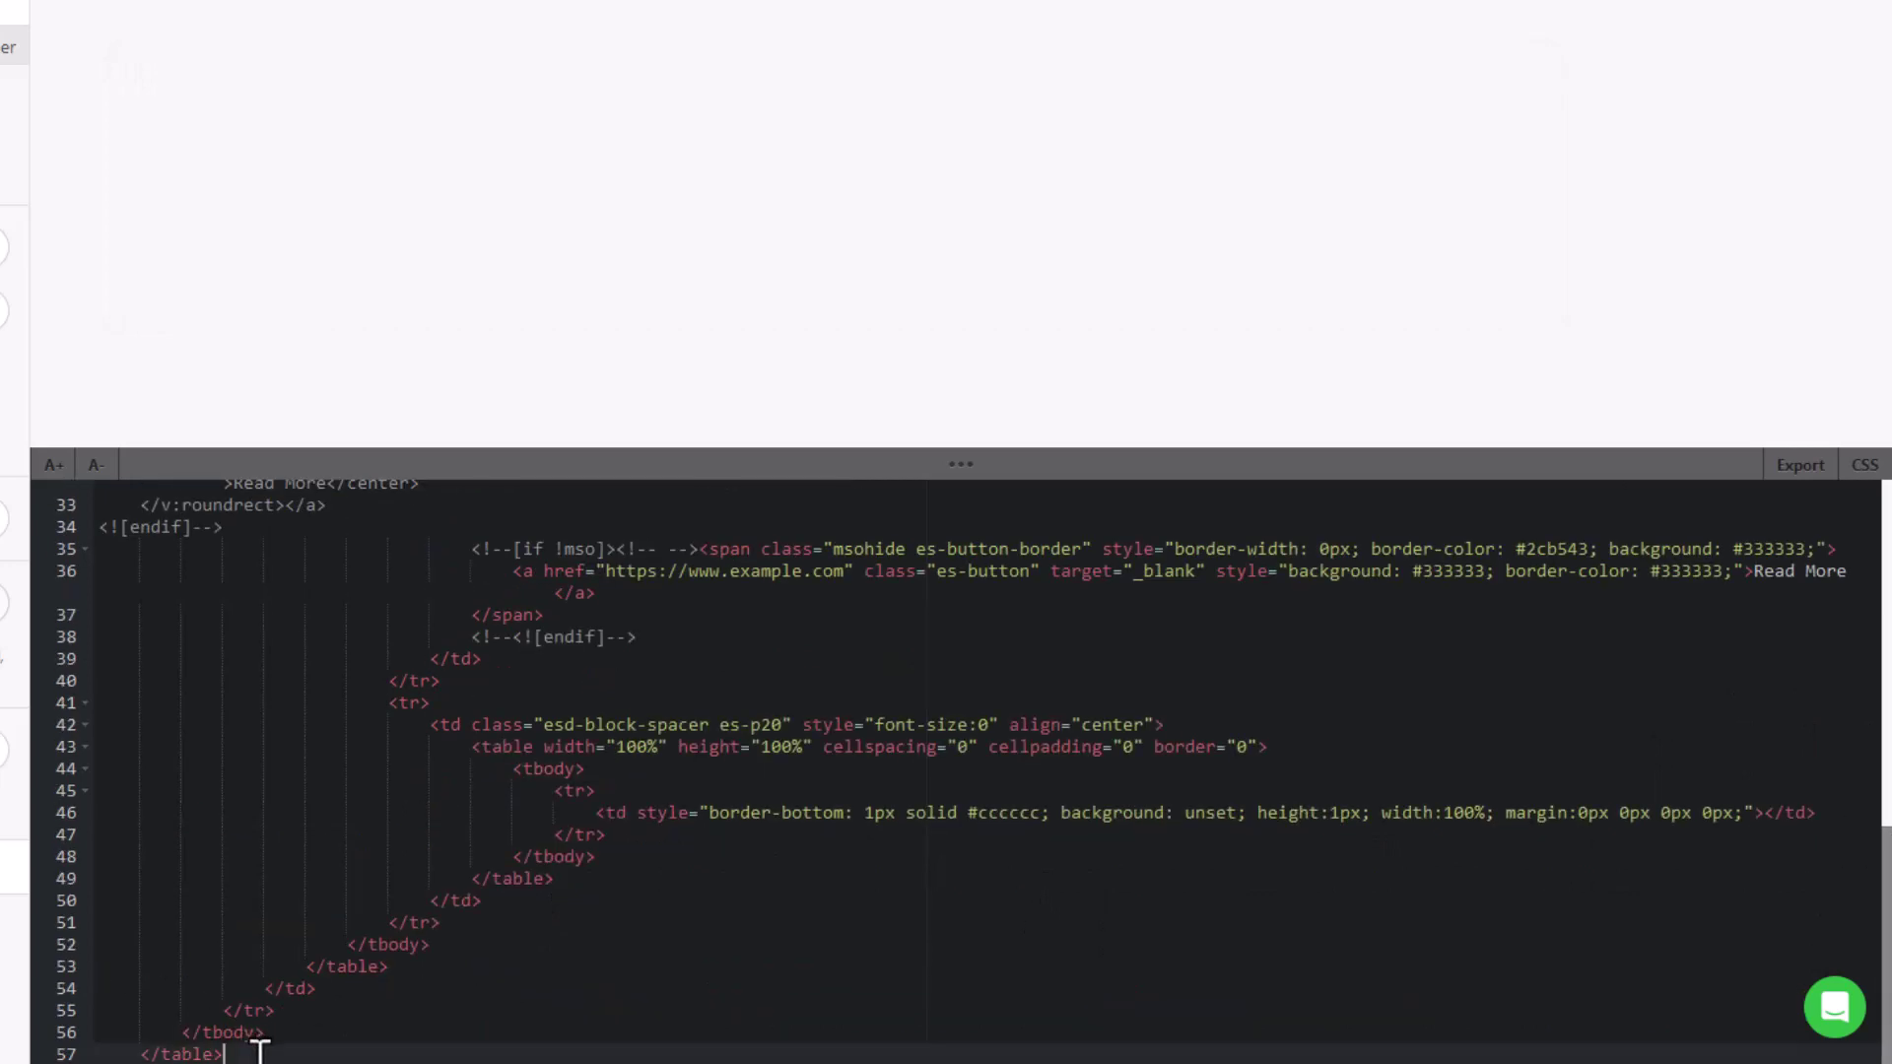
key(Return)
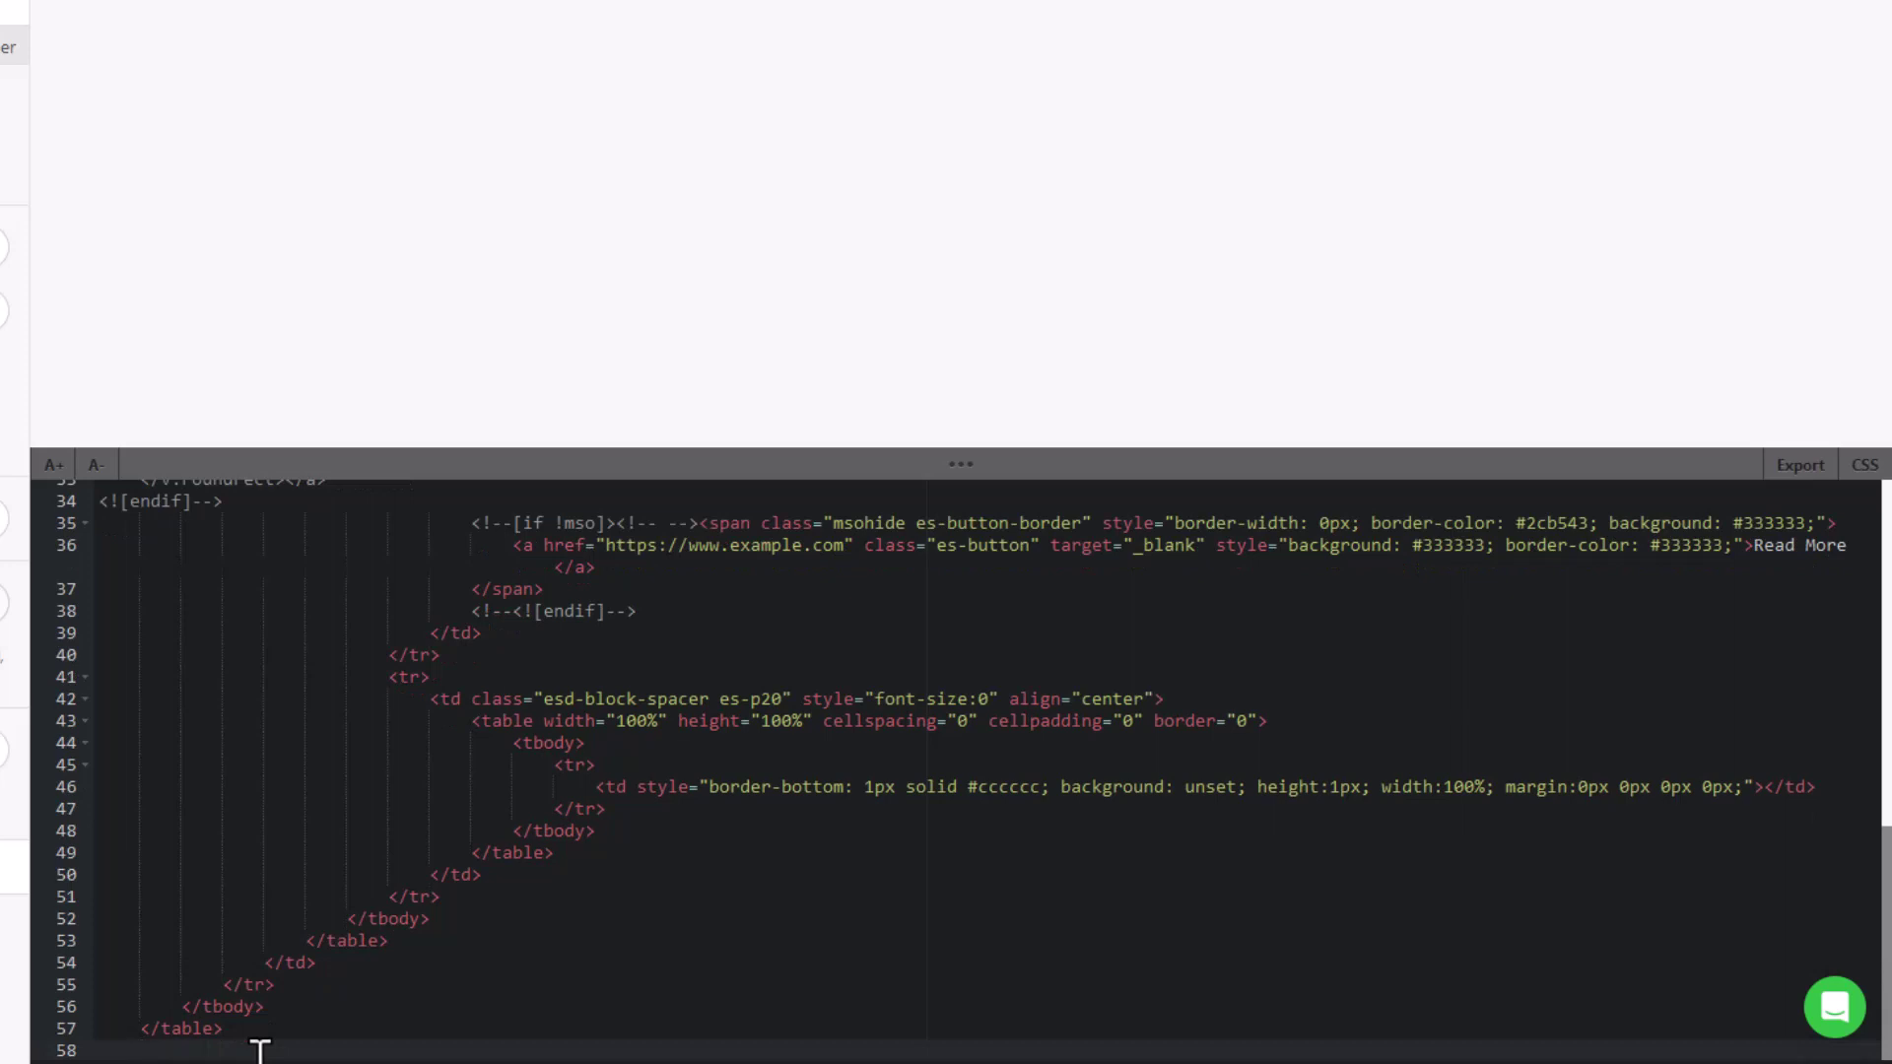
key(ctrl+v)
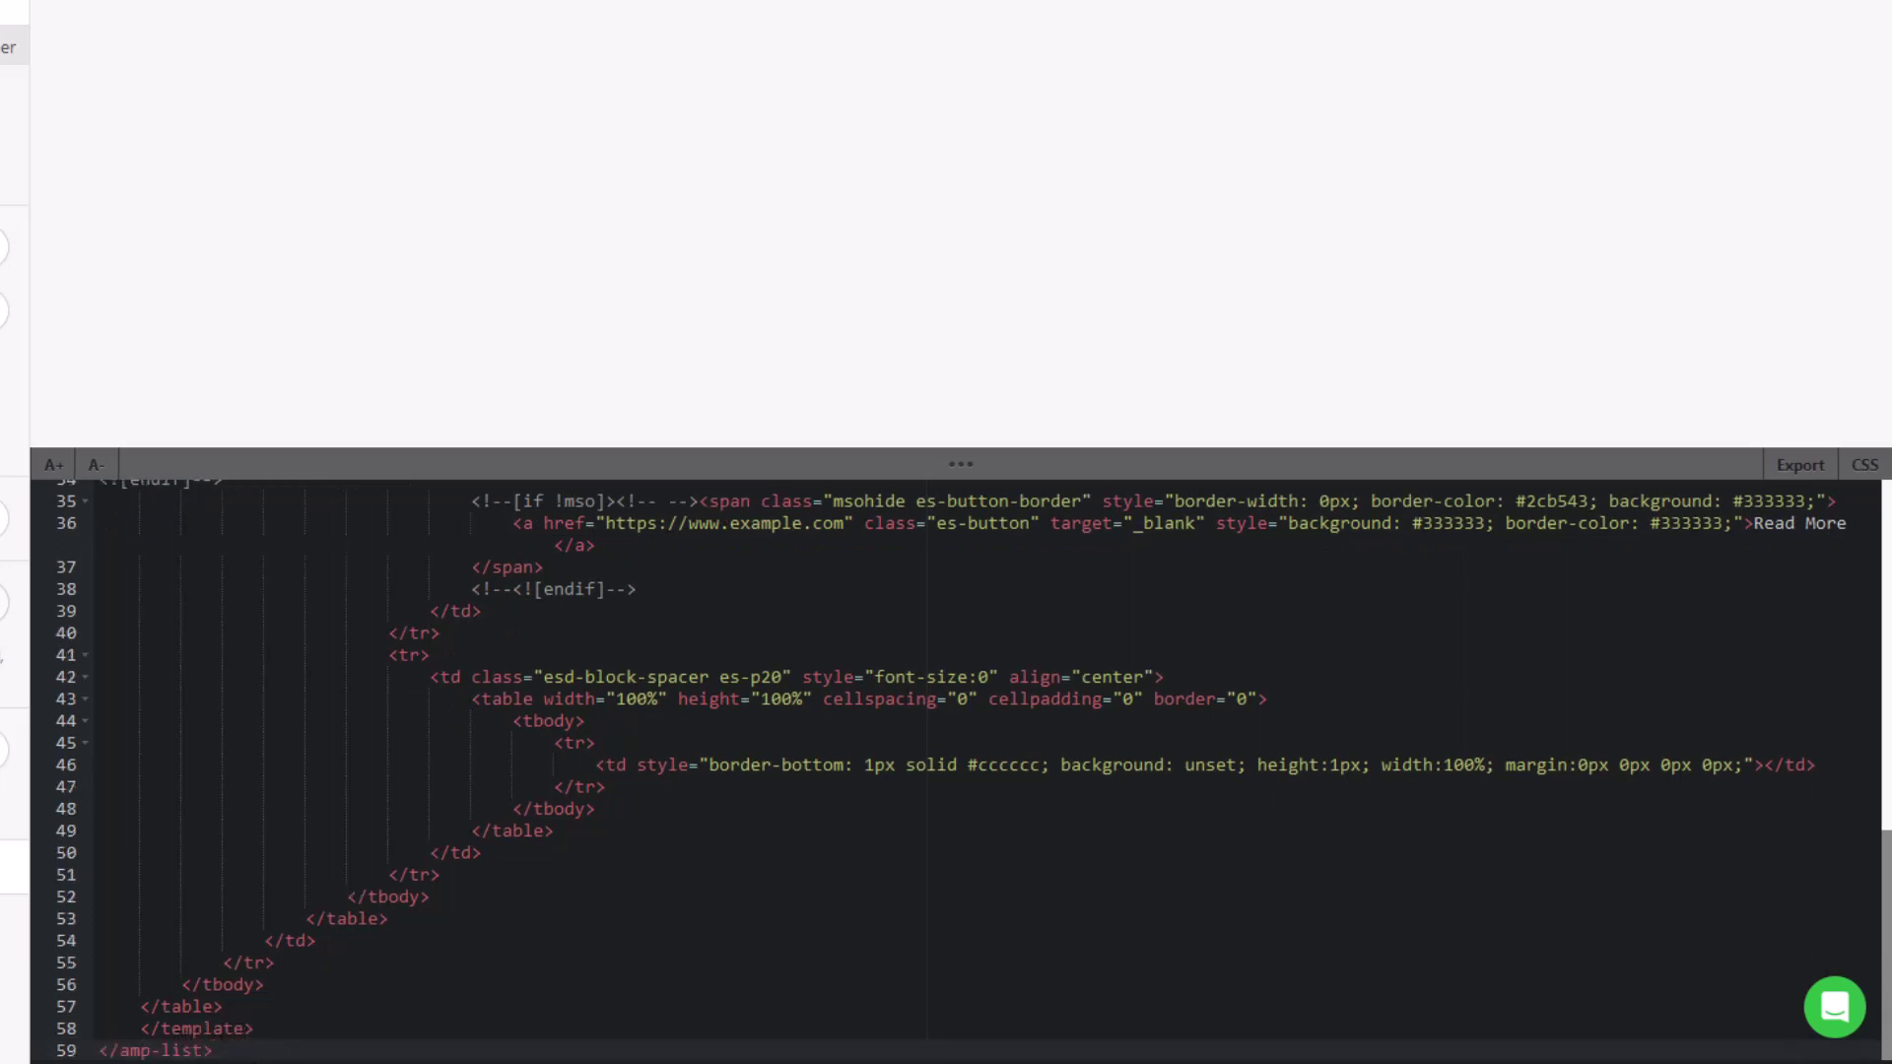
key(alt+Tab)
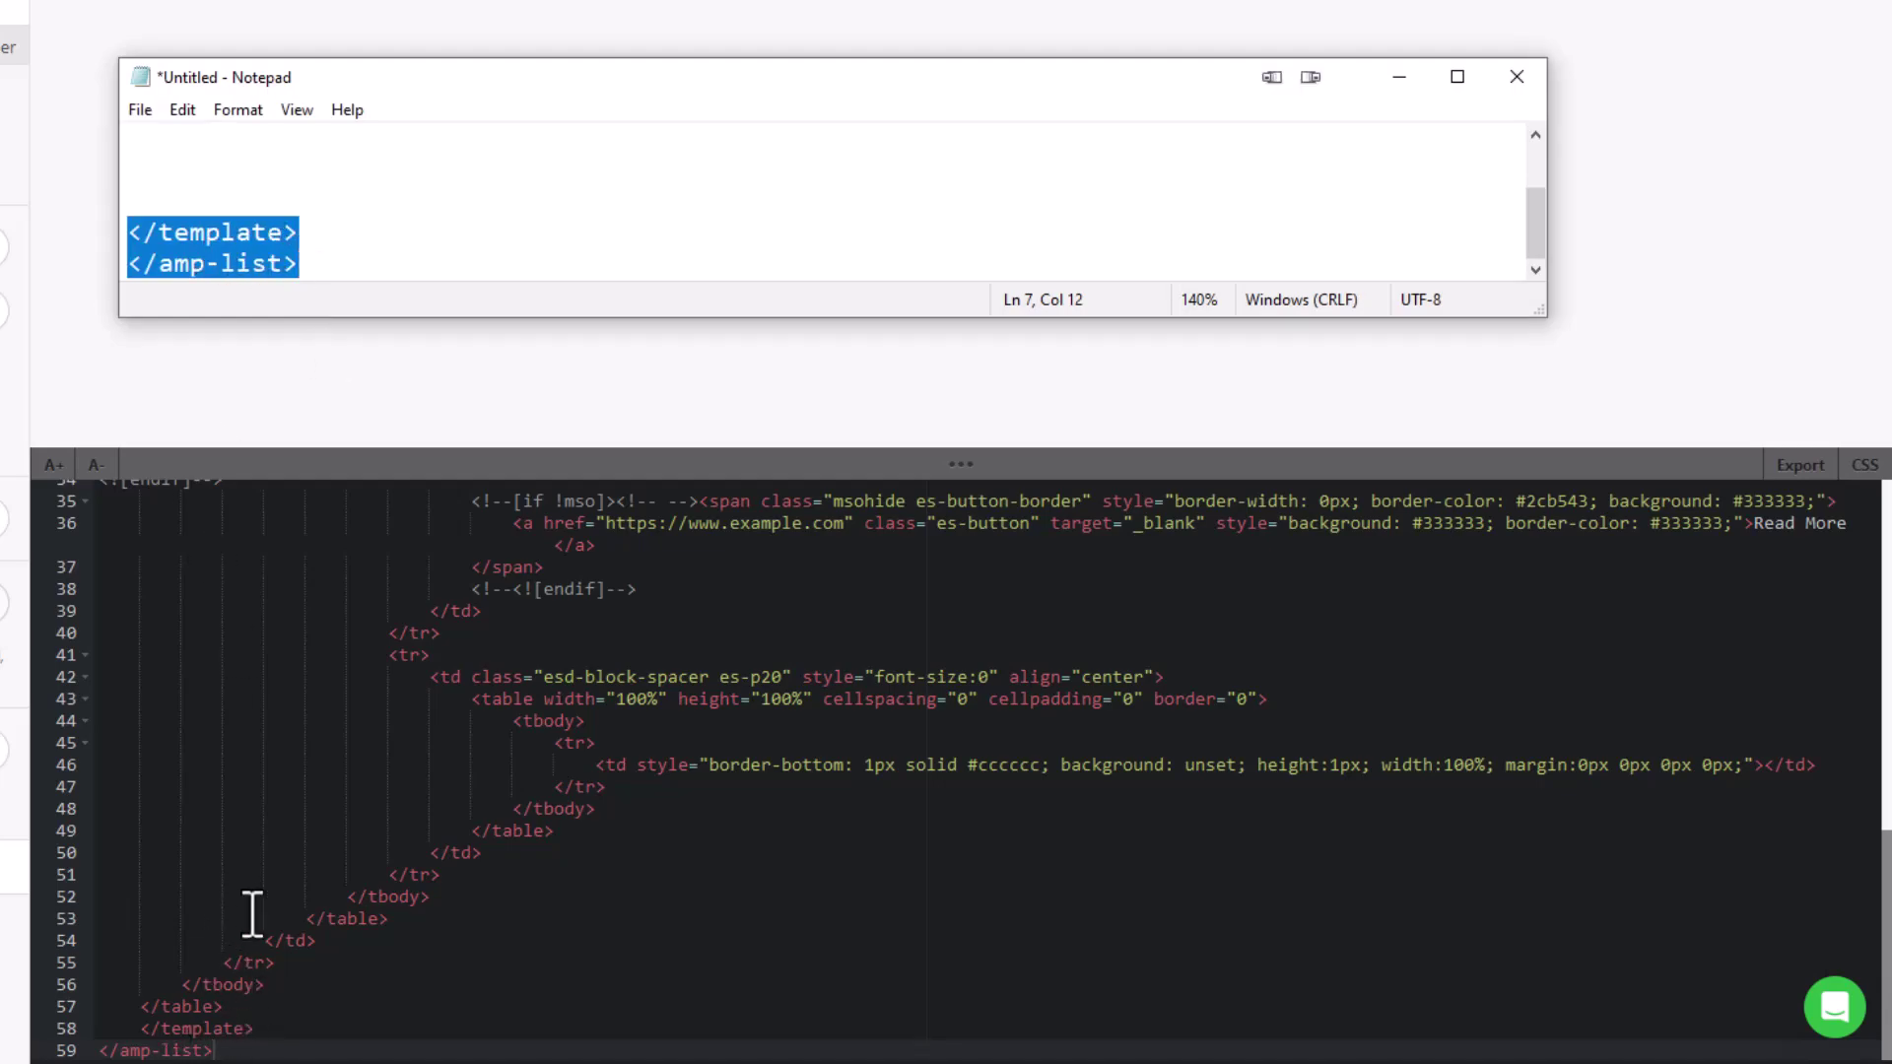
scroll(1170, 690, up, 12)
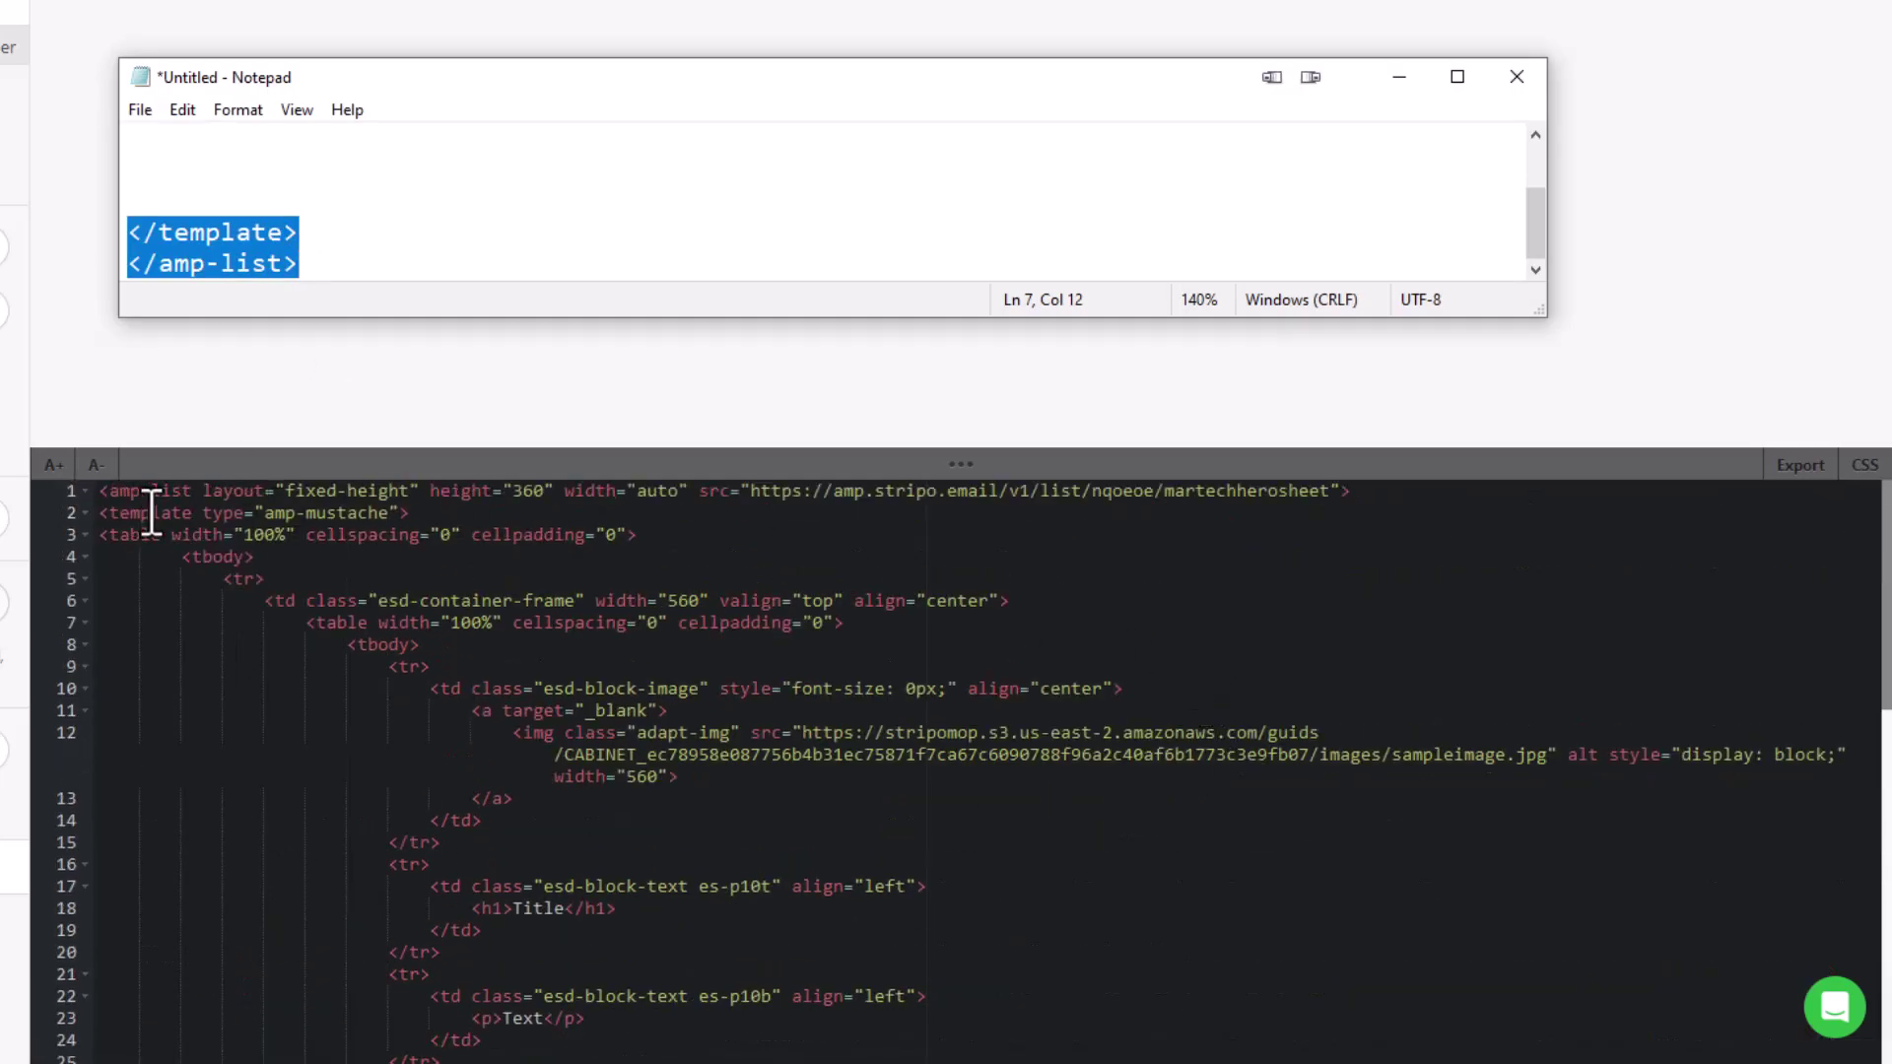
click(1410, 76)
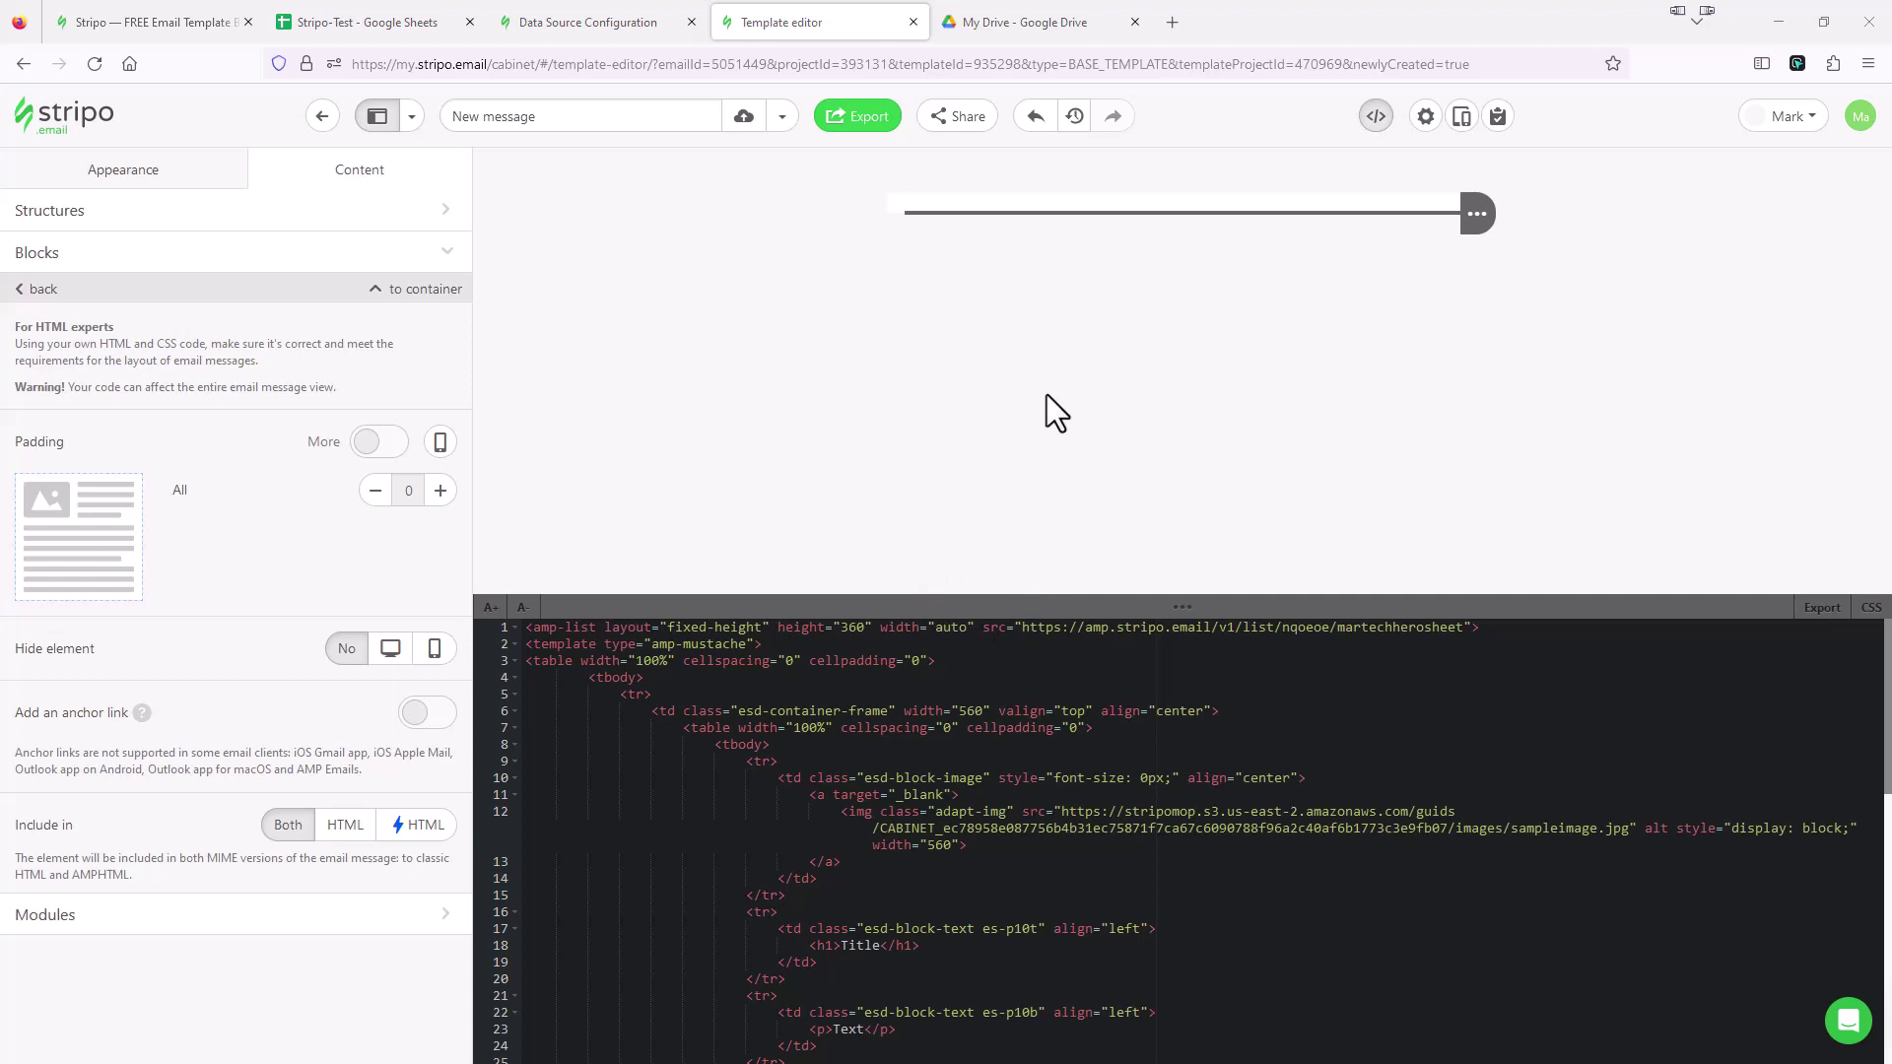
Compare the Stripo-Test sheet's column headers with the placeholders used in Notepad's linked amp-img snippet.
click(378, 24)
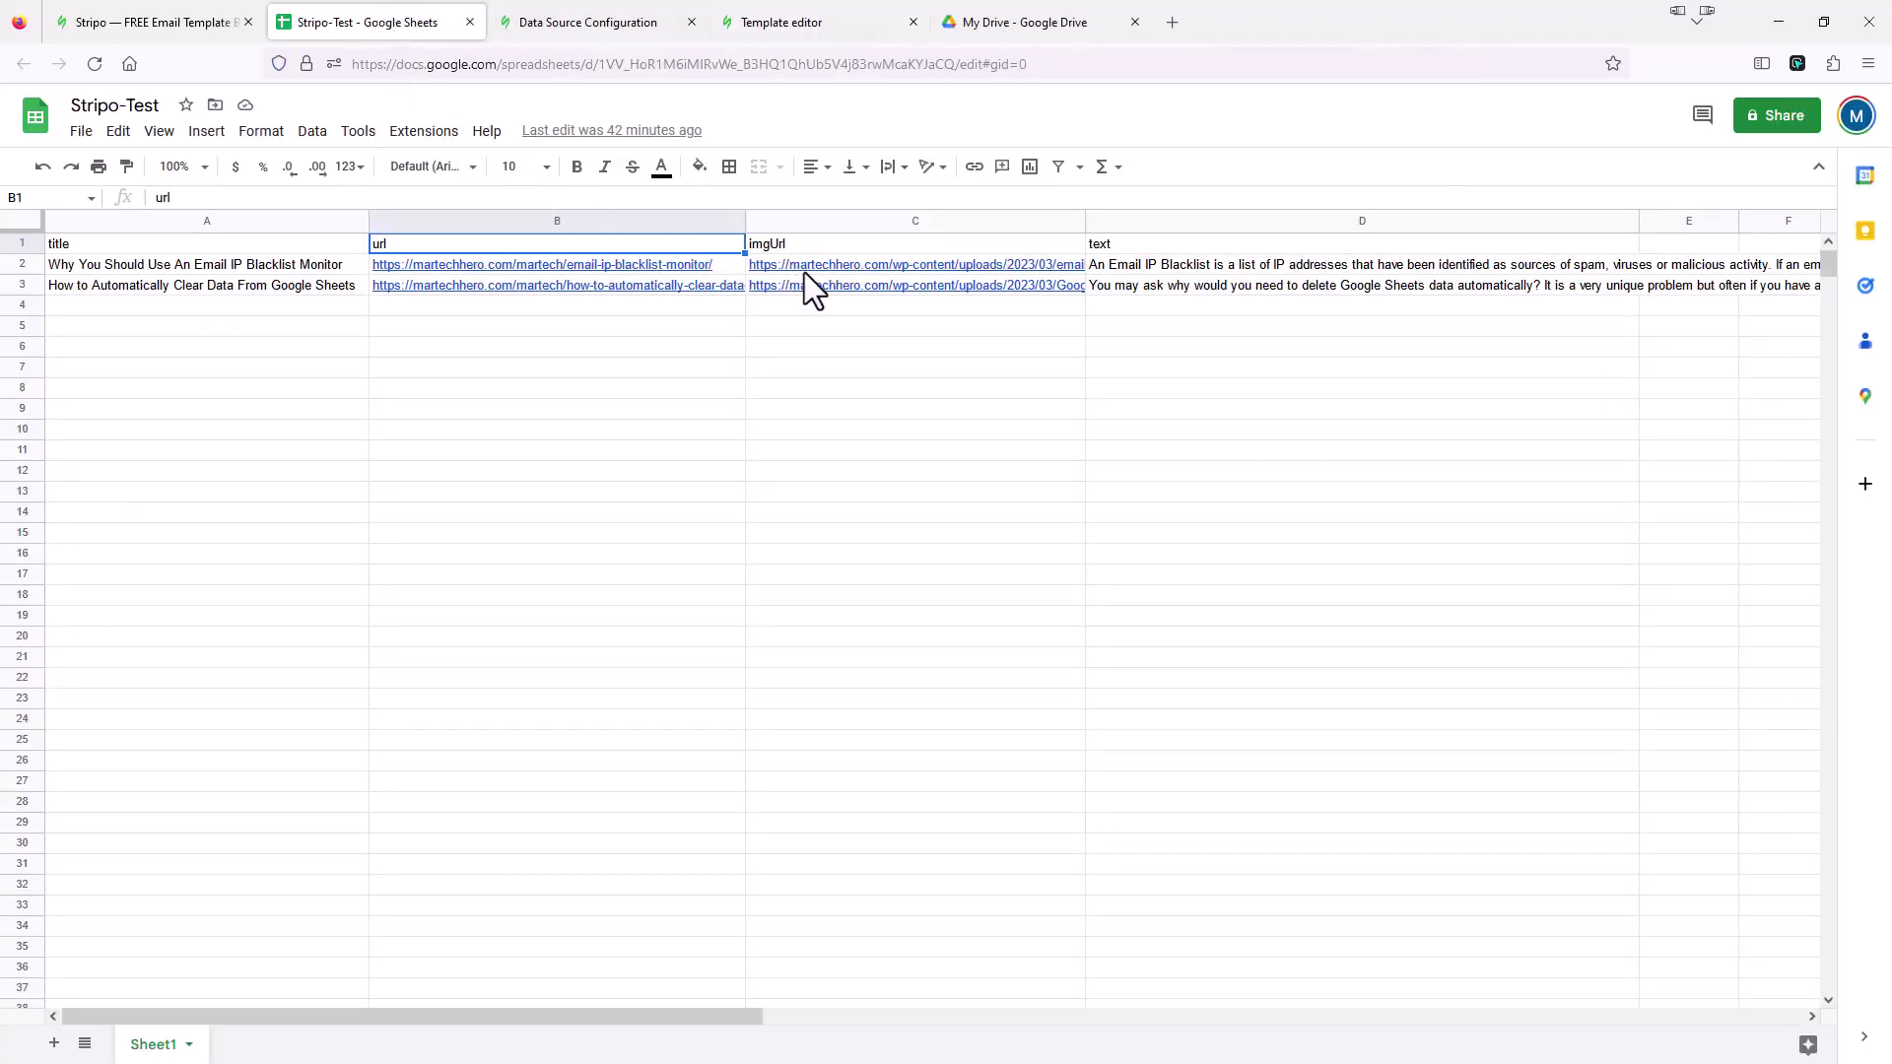
click(781, 22)
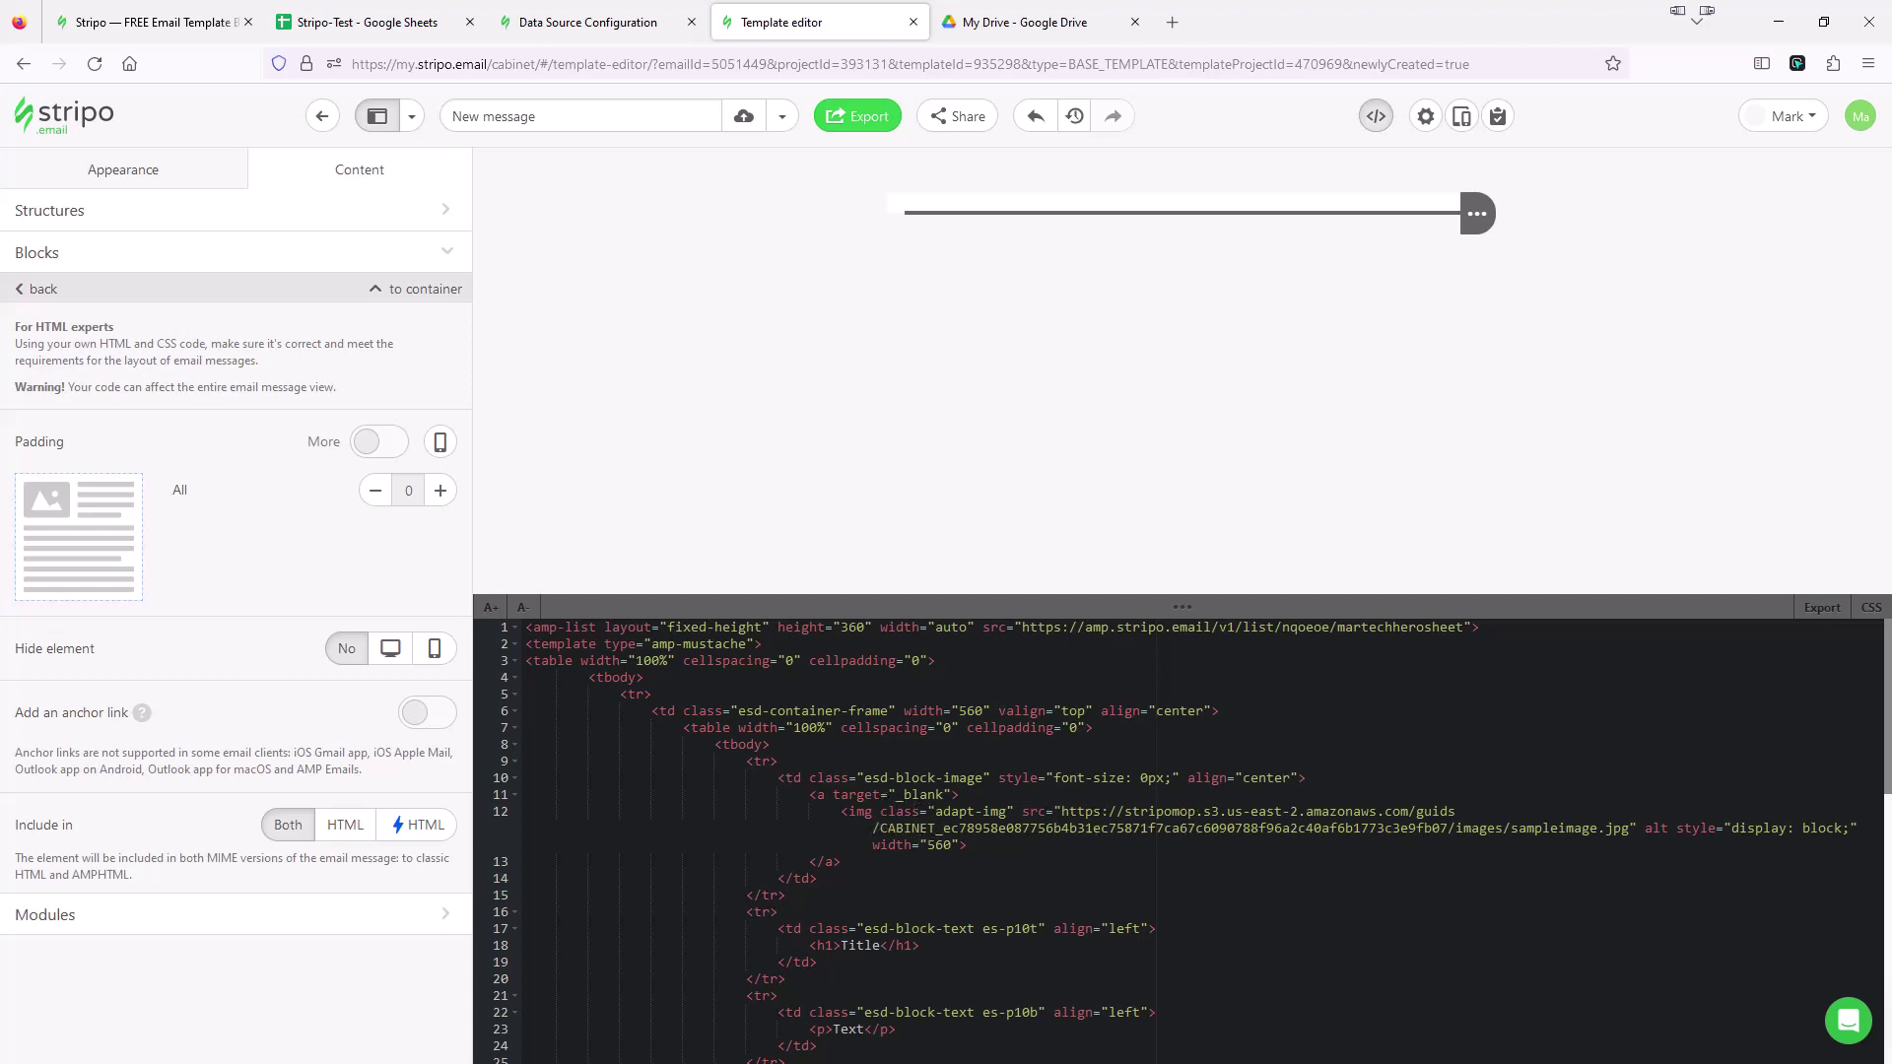
key(alt+Tab)
drag(581, 345, 1042, 321)
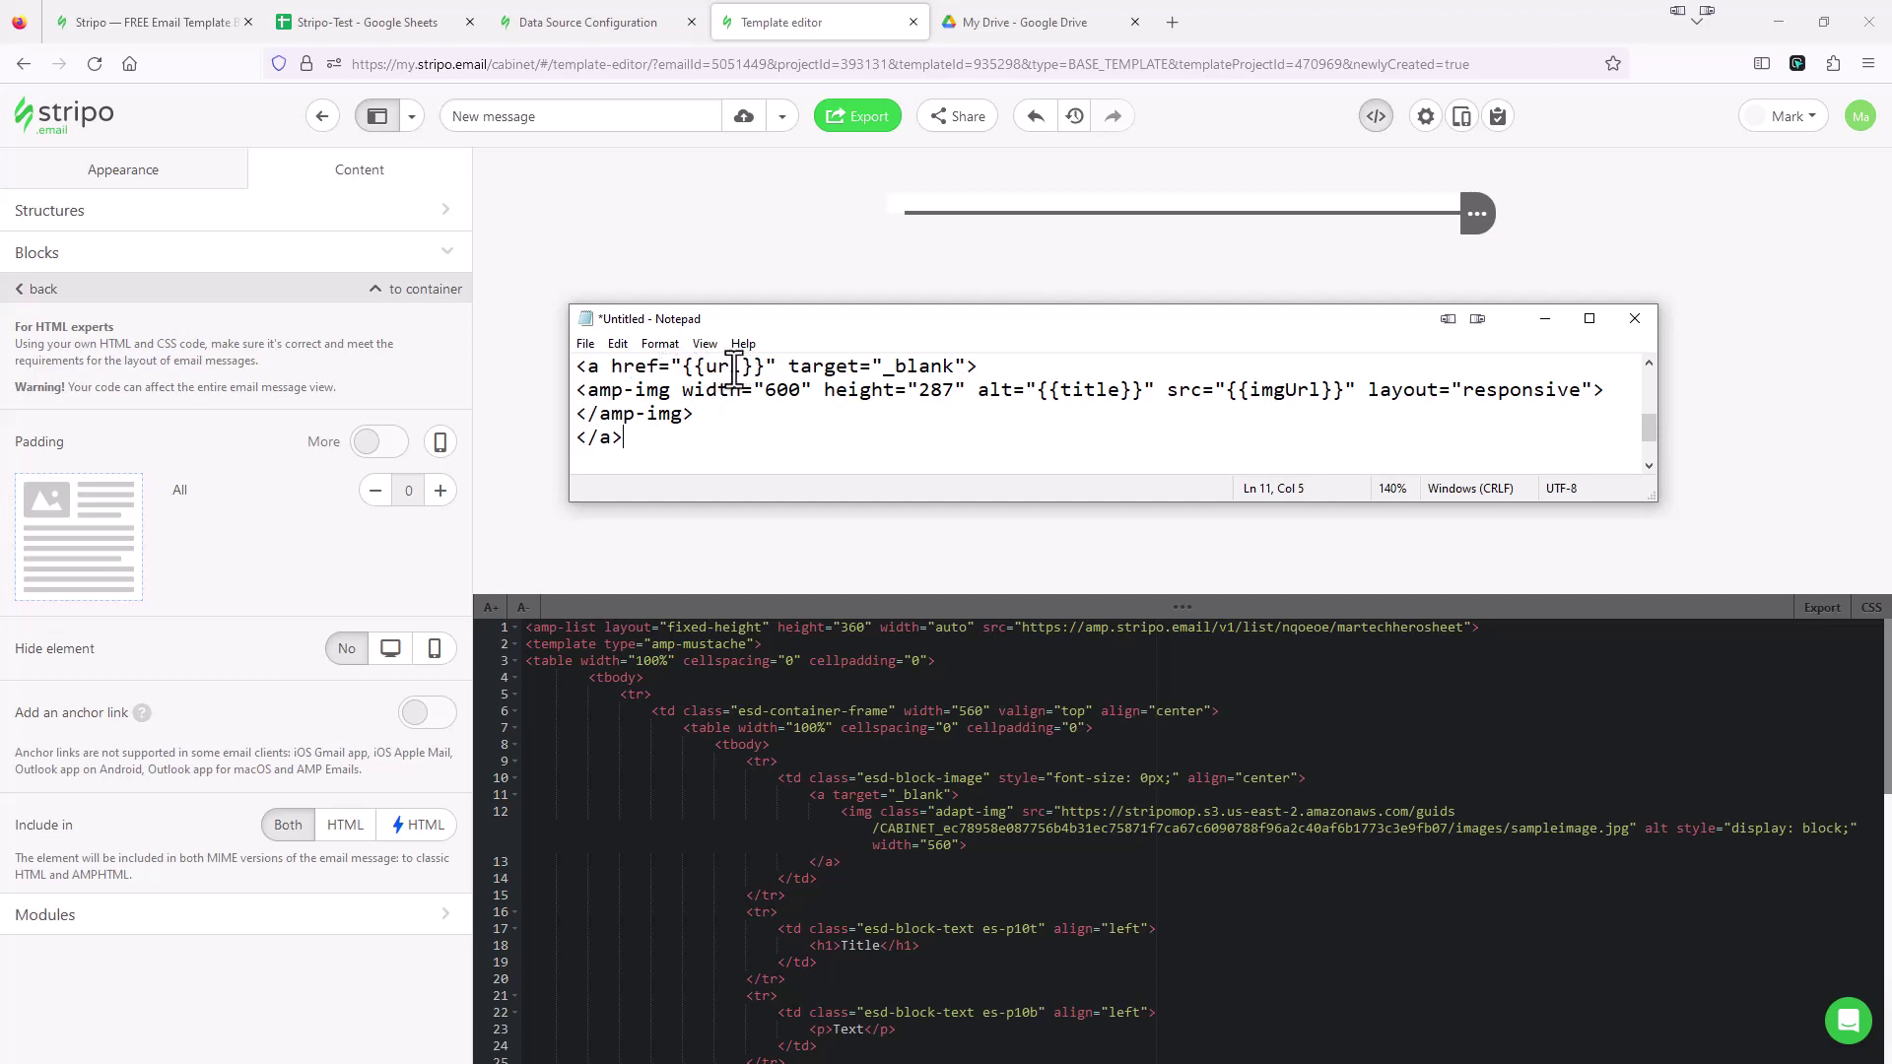
key(alt+Tab)
click(392, 21)
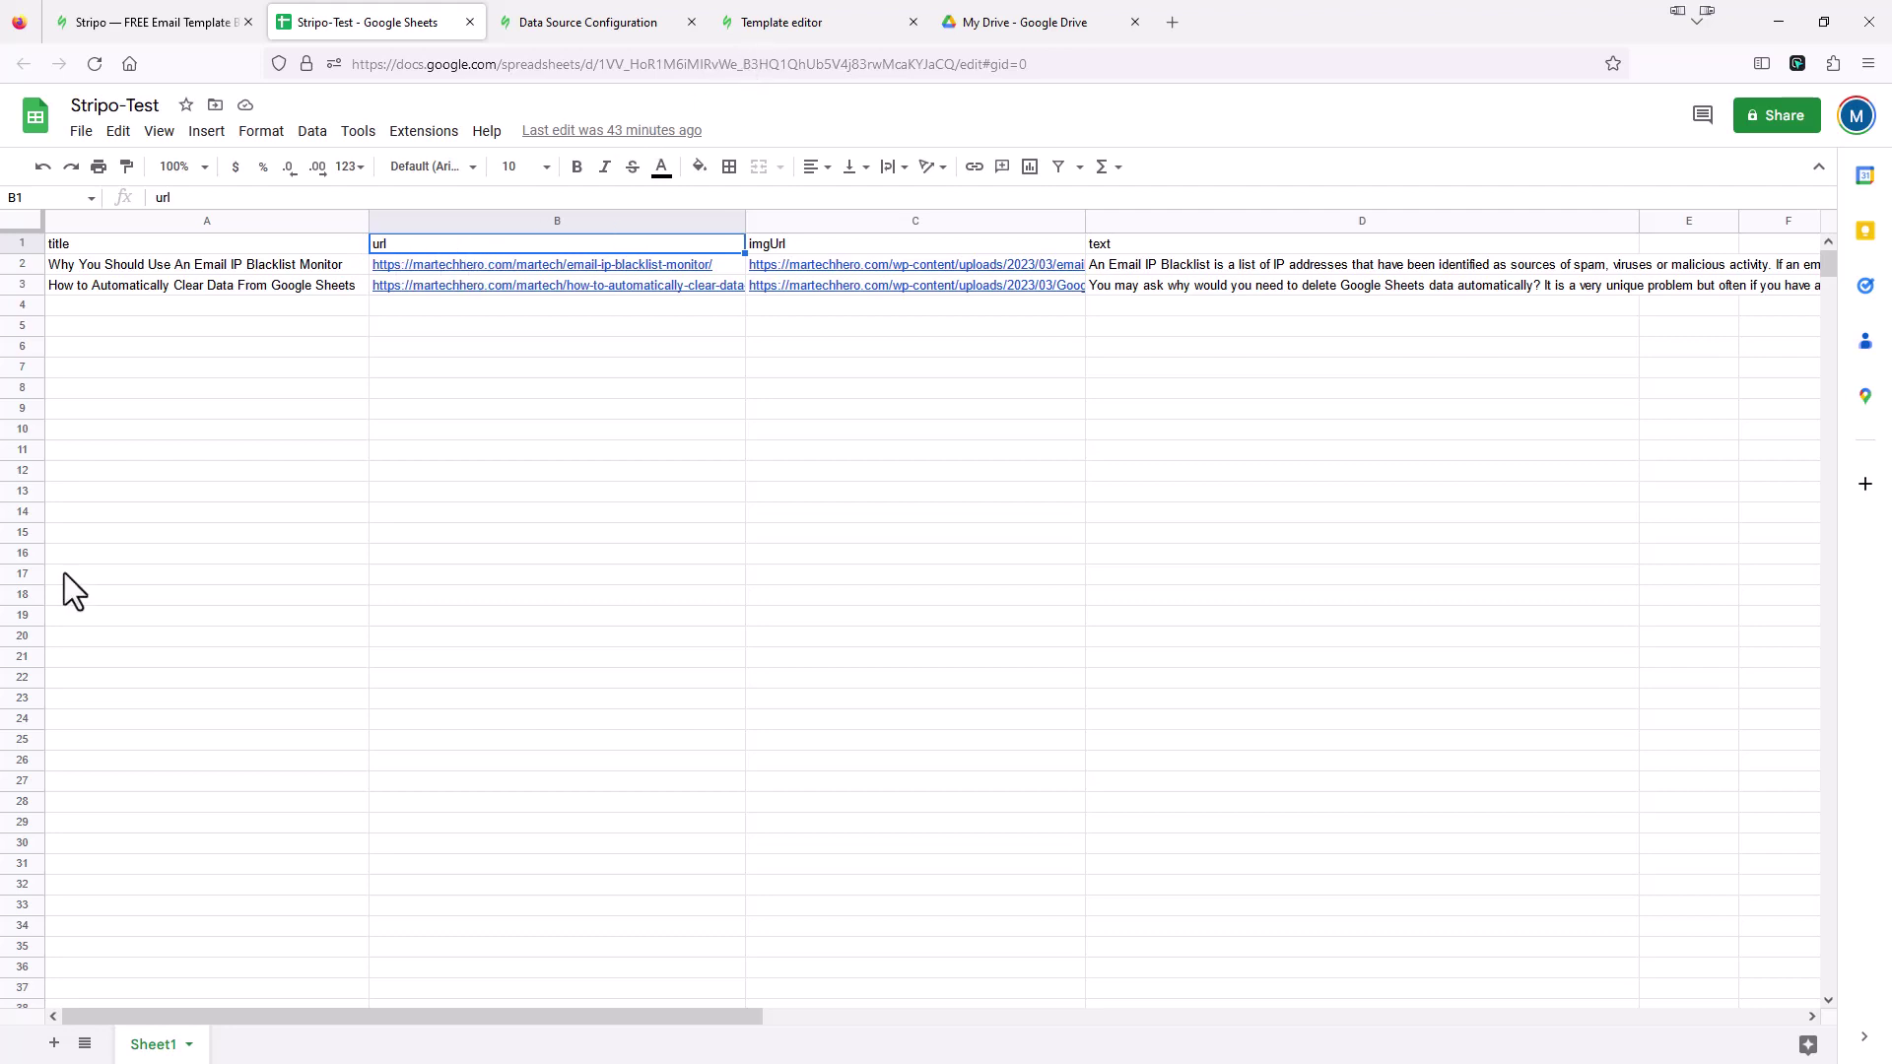
Copy the linked amp-img snippet containing the {{url}}, {{title}} and {{imgUrl}} placeholders from Notepad.
key(alt+Tab)
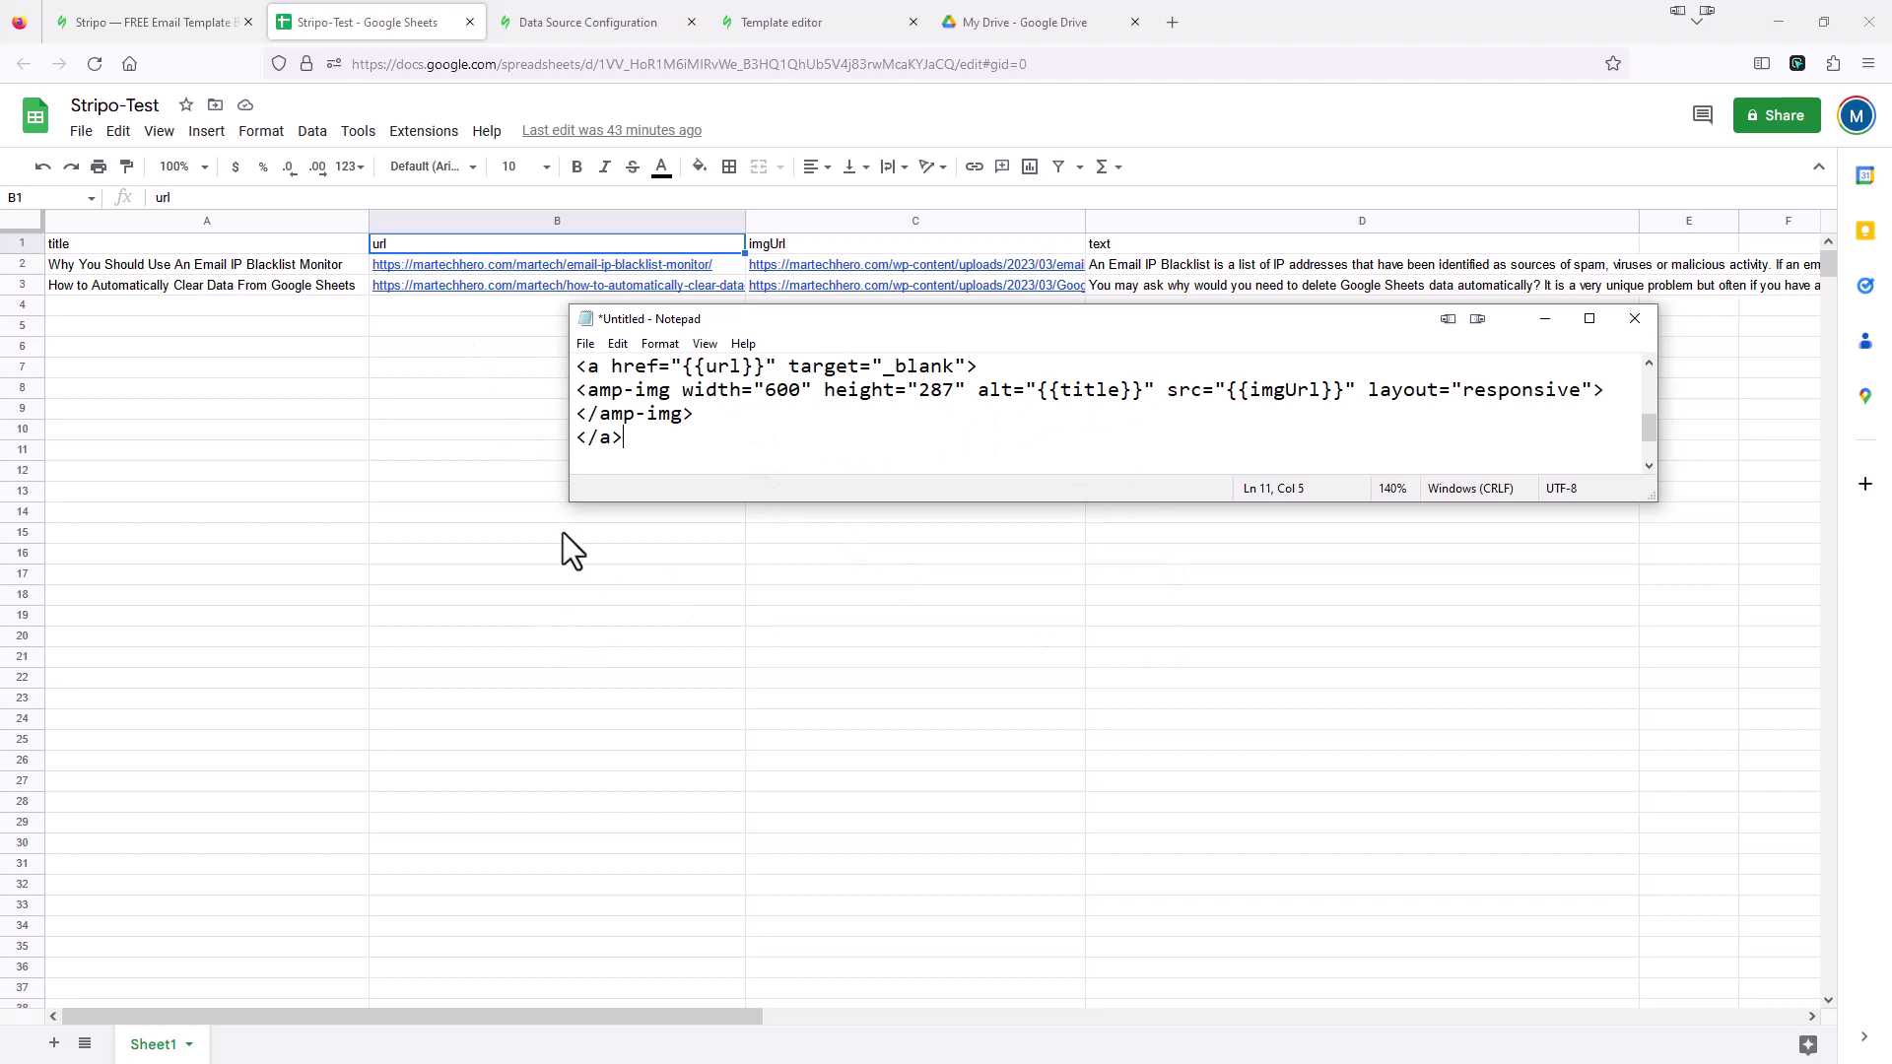
drag(642, 448, 574, 365)
right_click(646, 385)
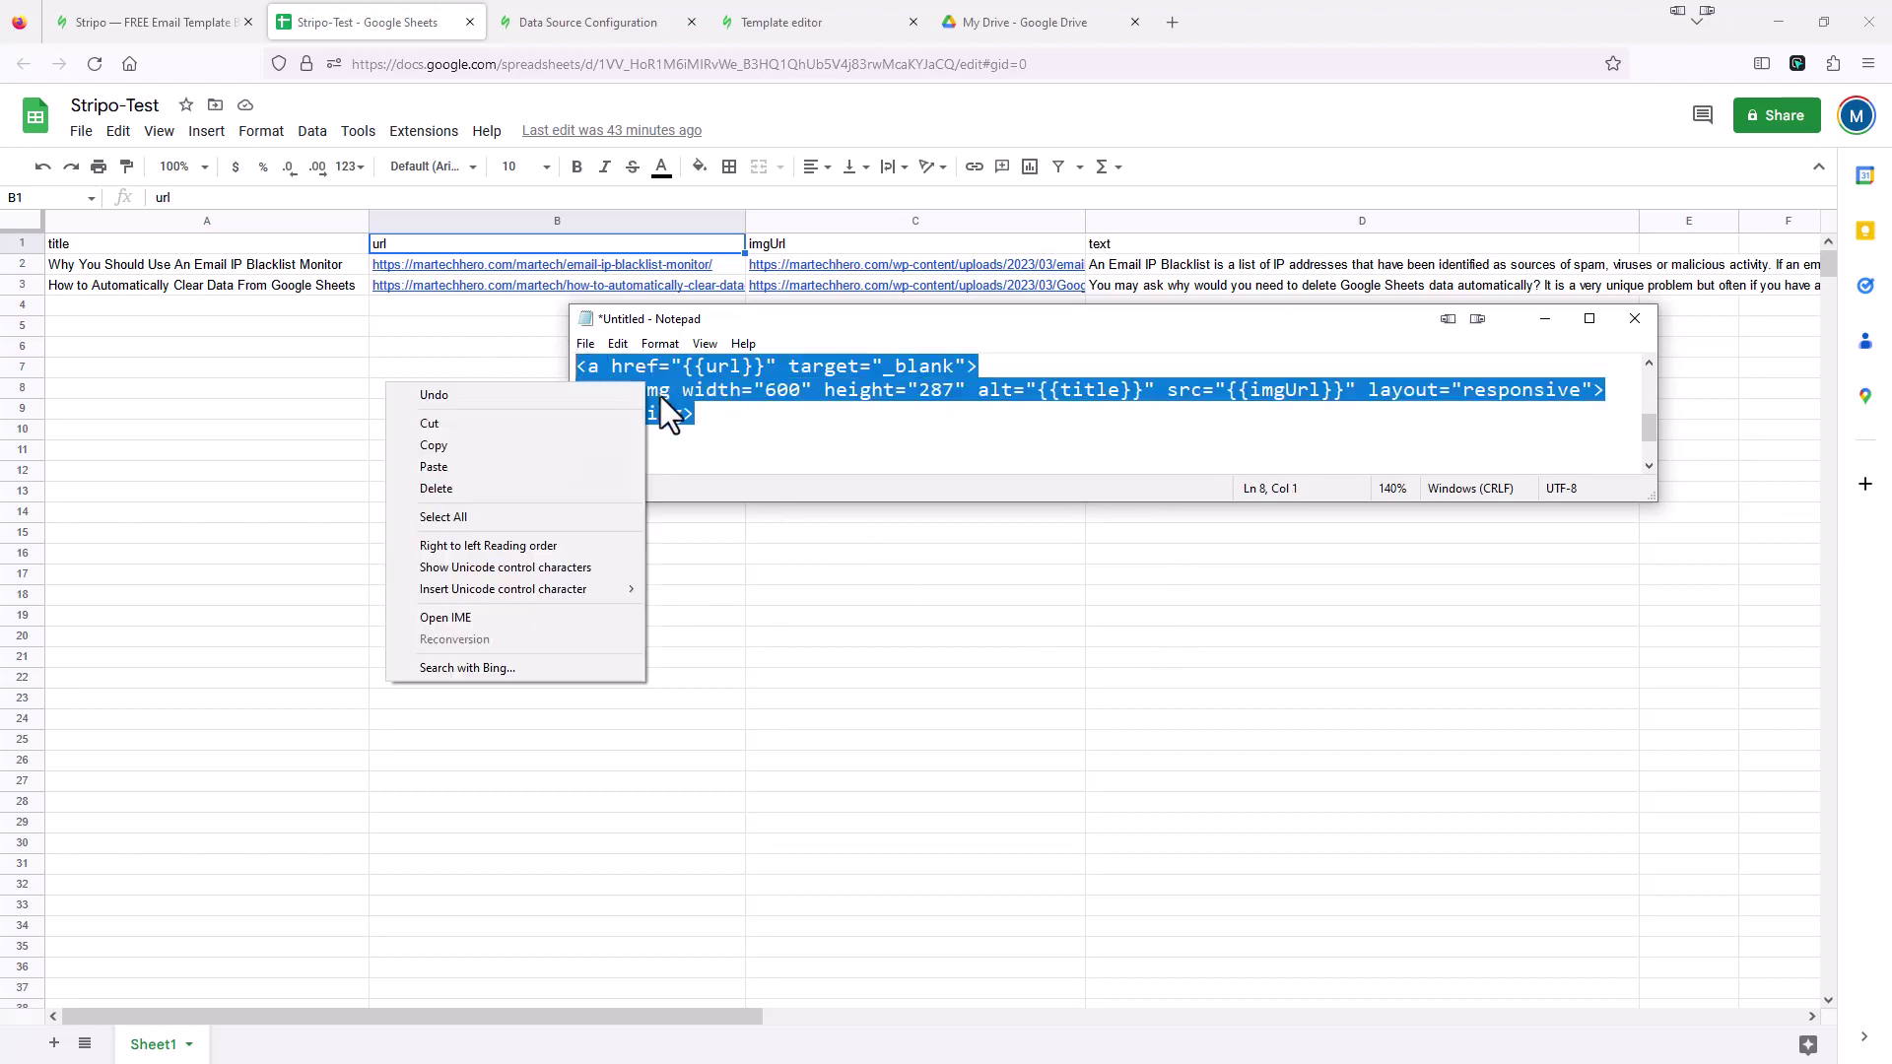
click(477, 450)
Return to the Stripo template editor and replace the sample image's link and img markup with the copied amp-img snippet.
click(778, 22)
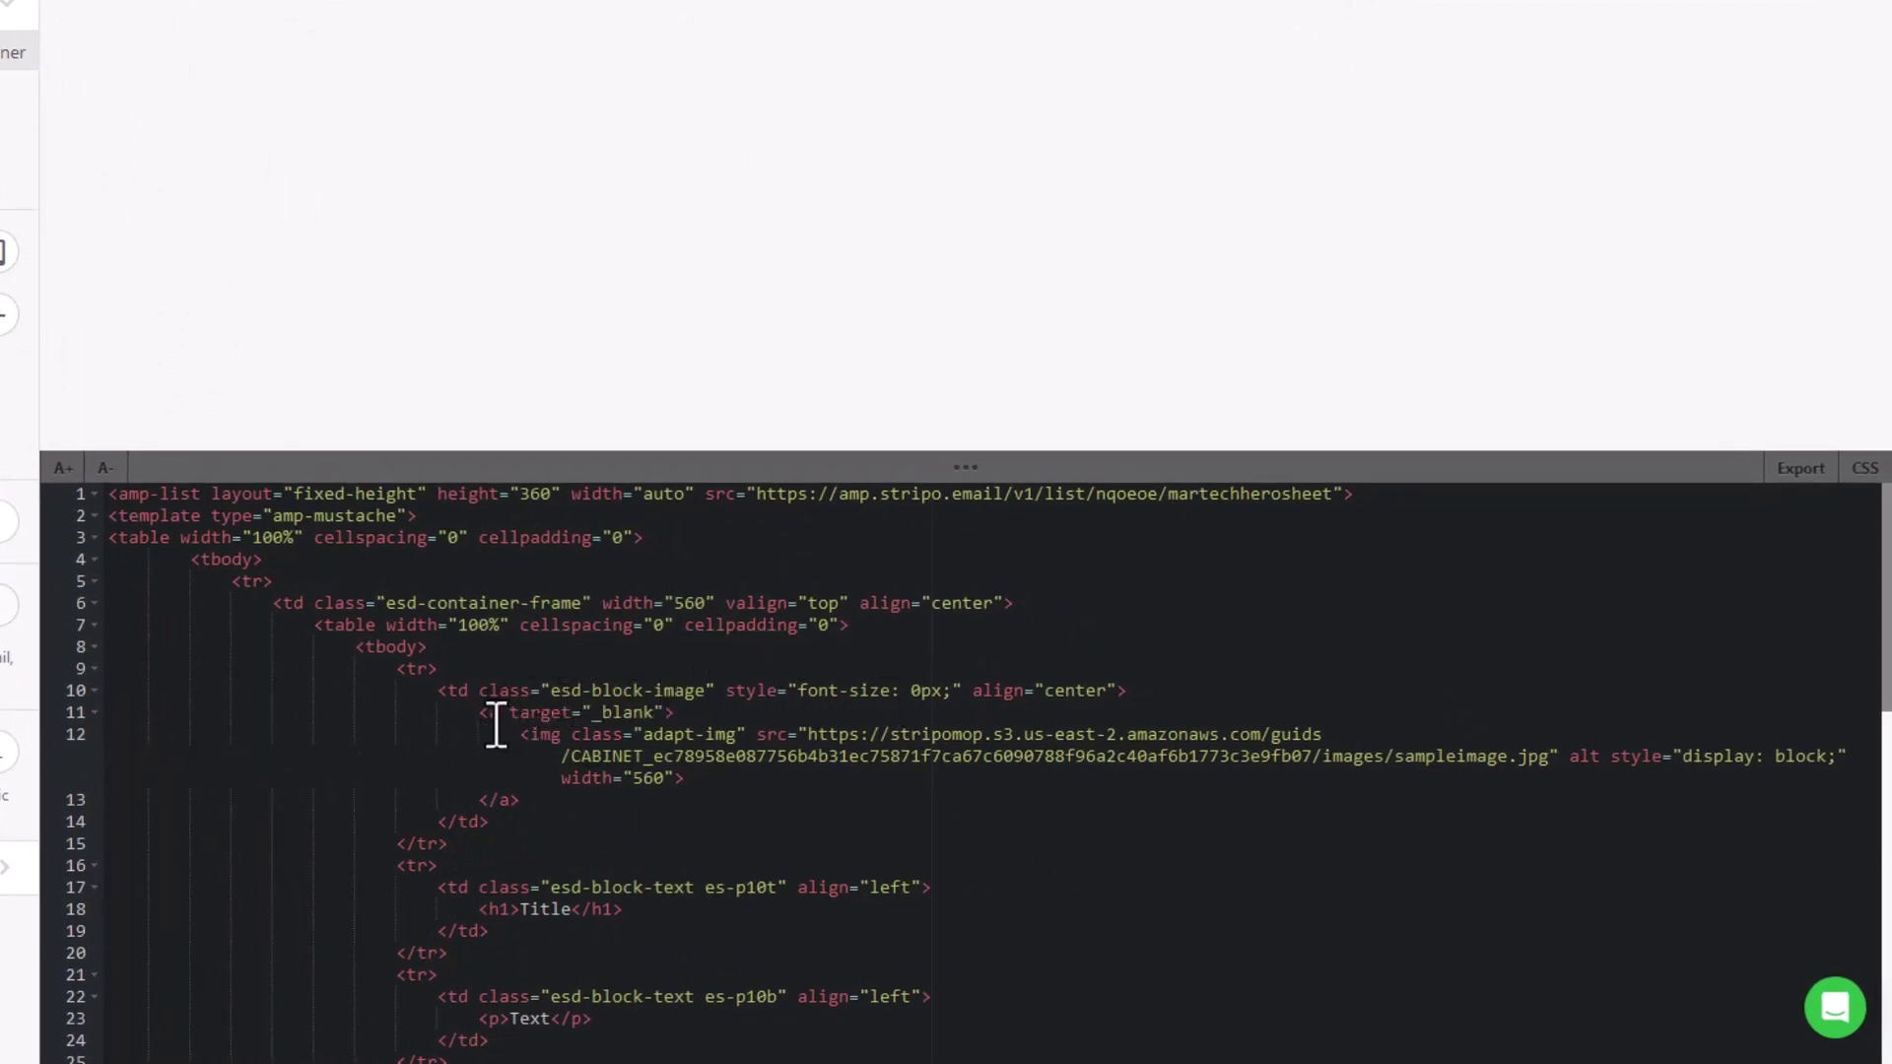
drag(480, 711, 561, 802)
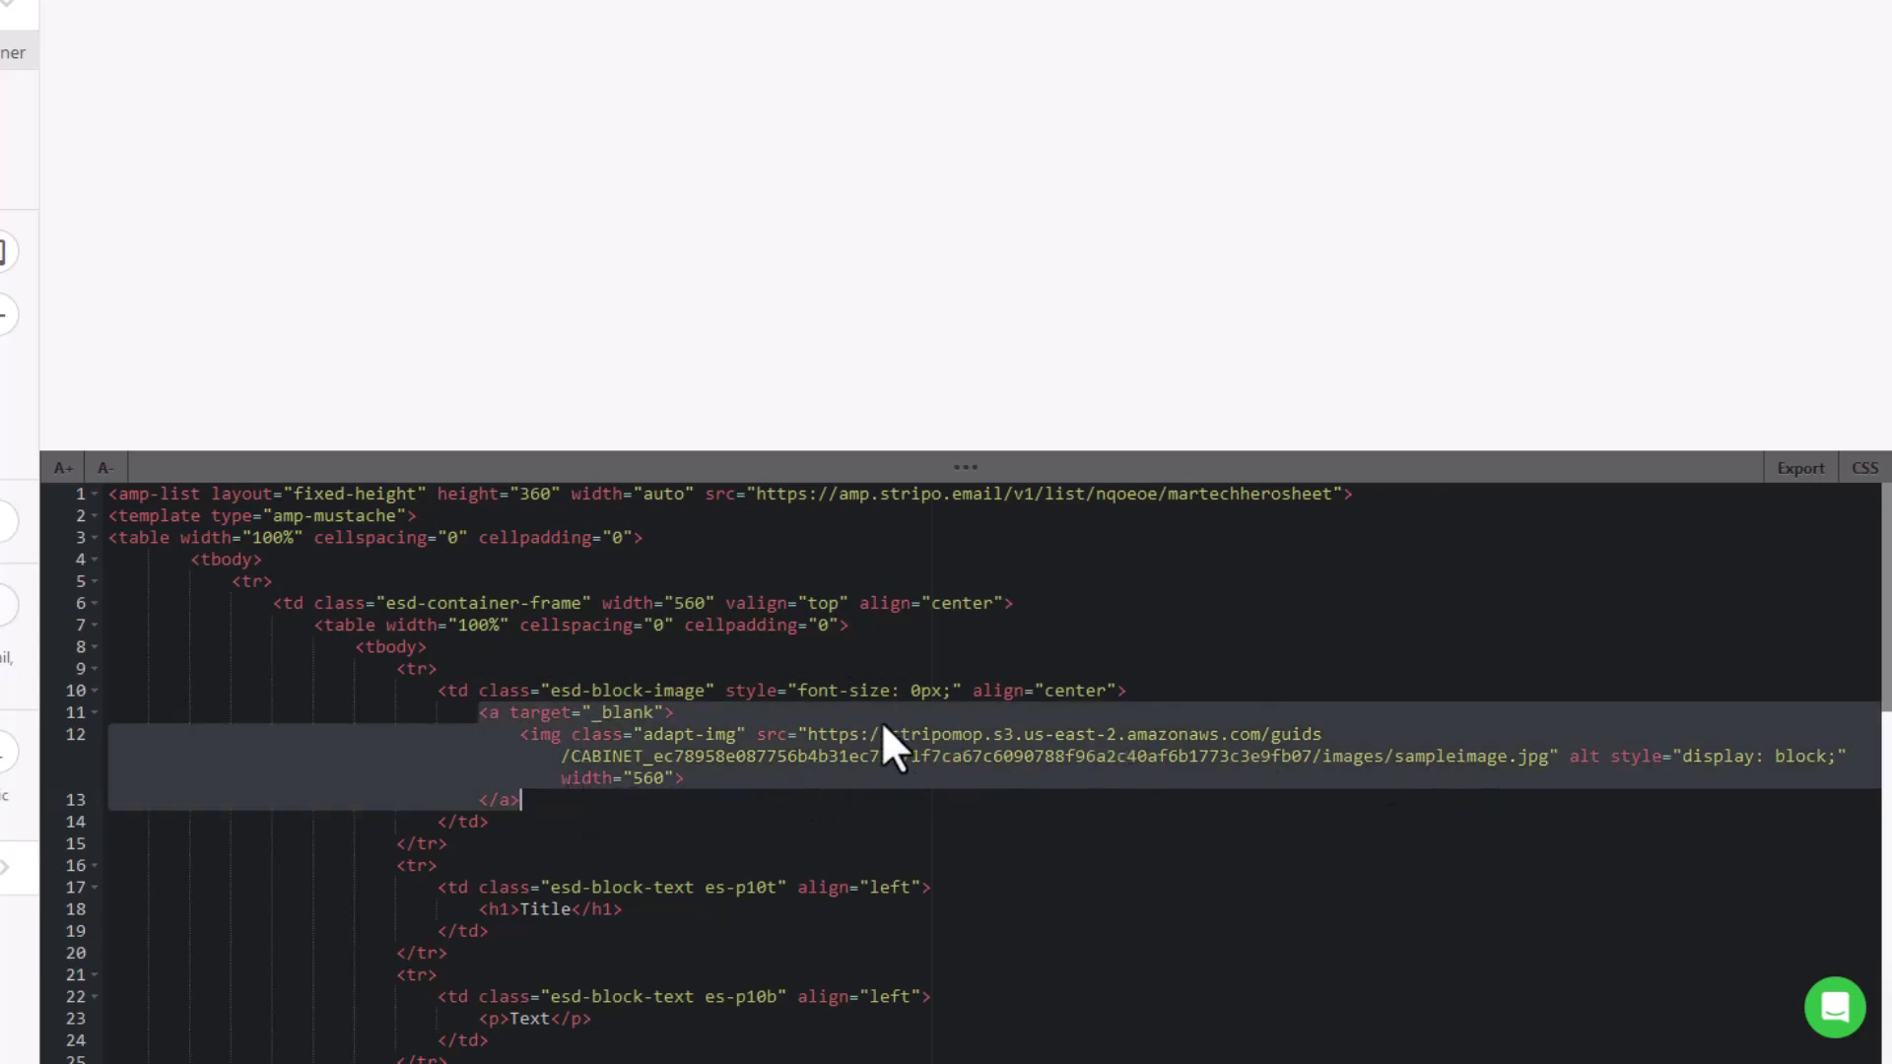
key(Delete)
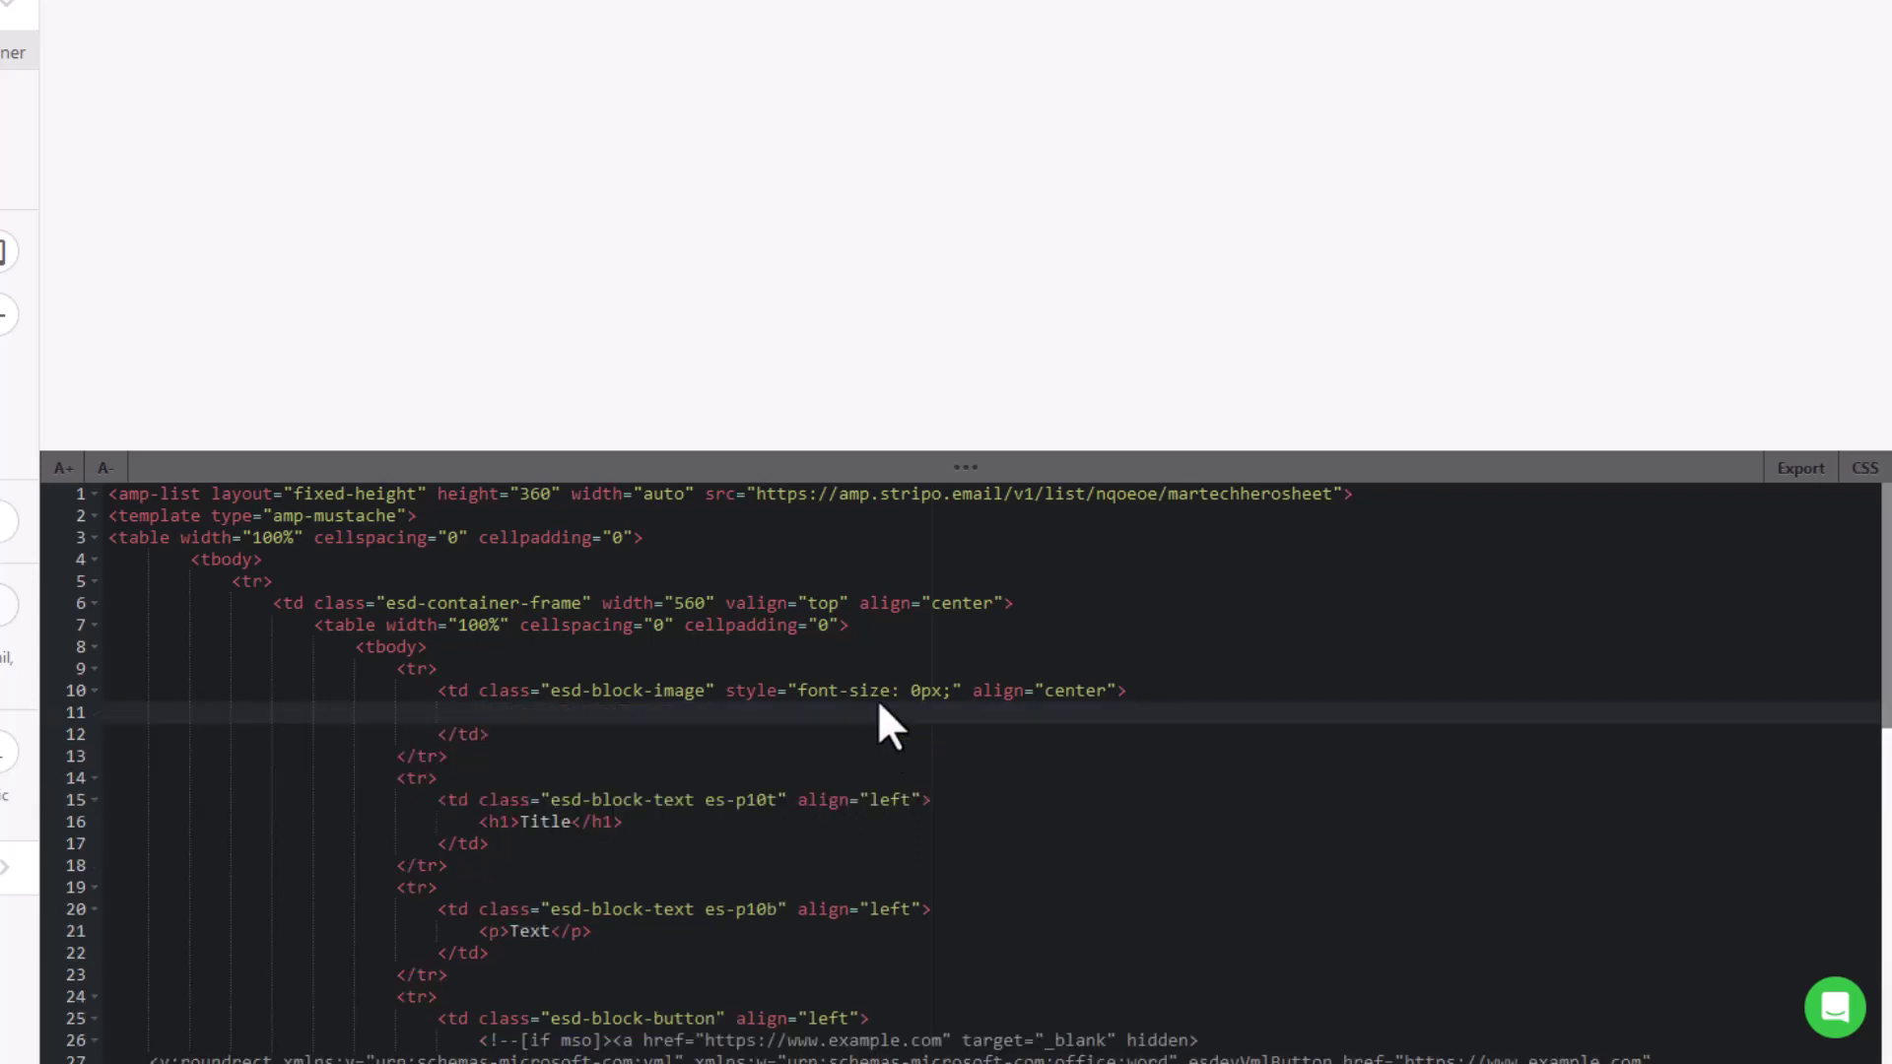
right_click(478, 712)
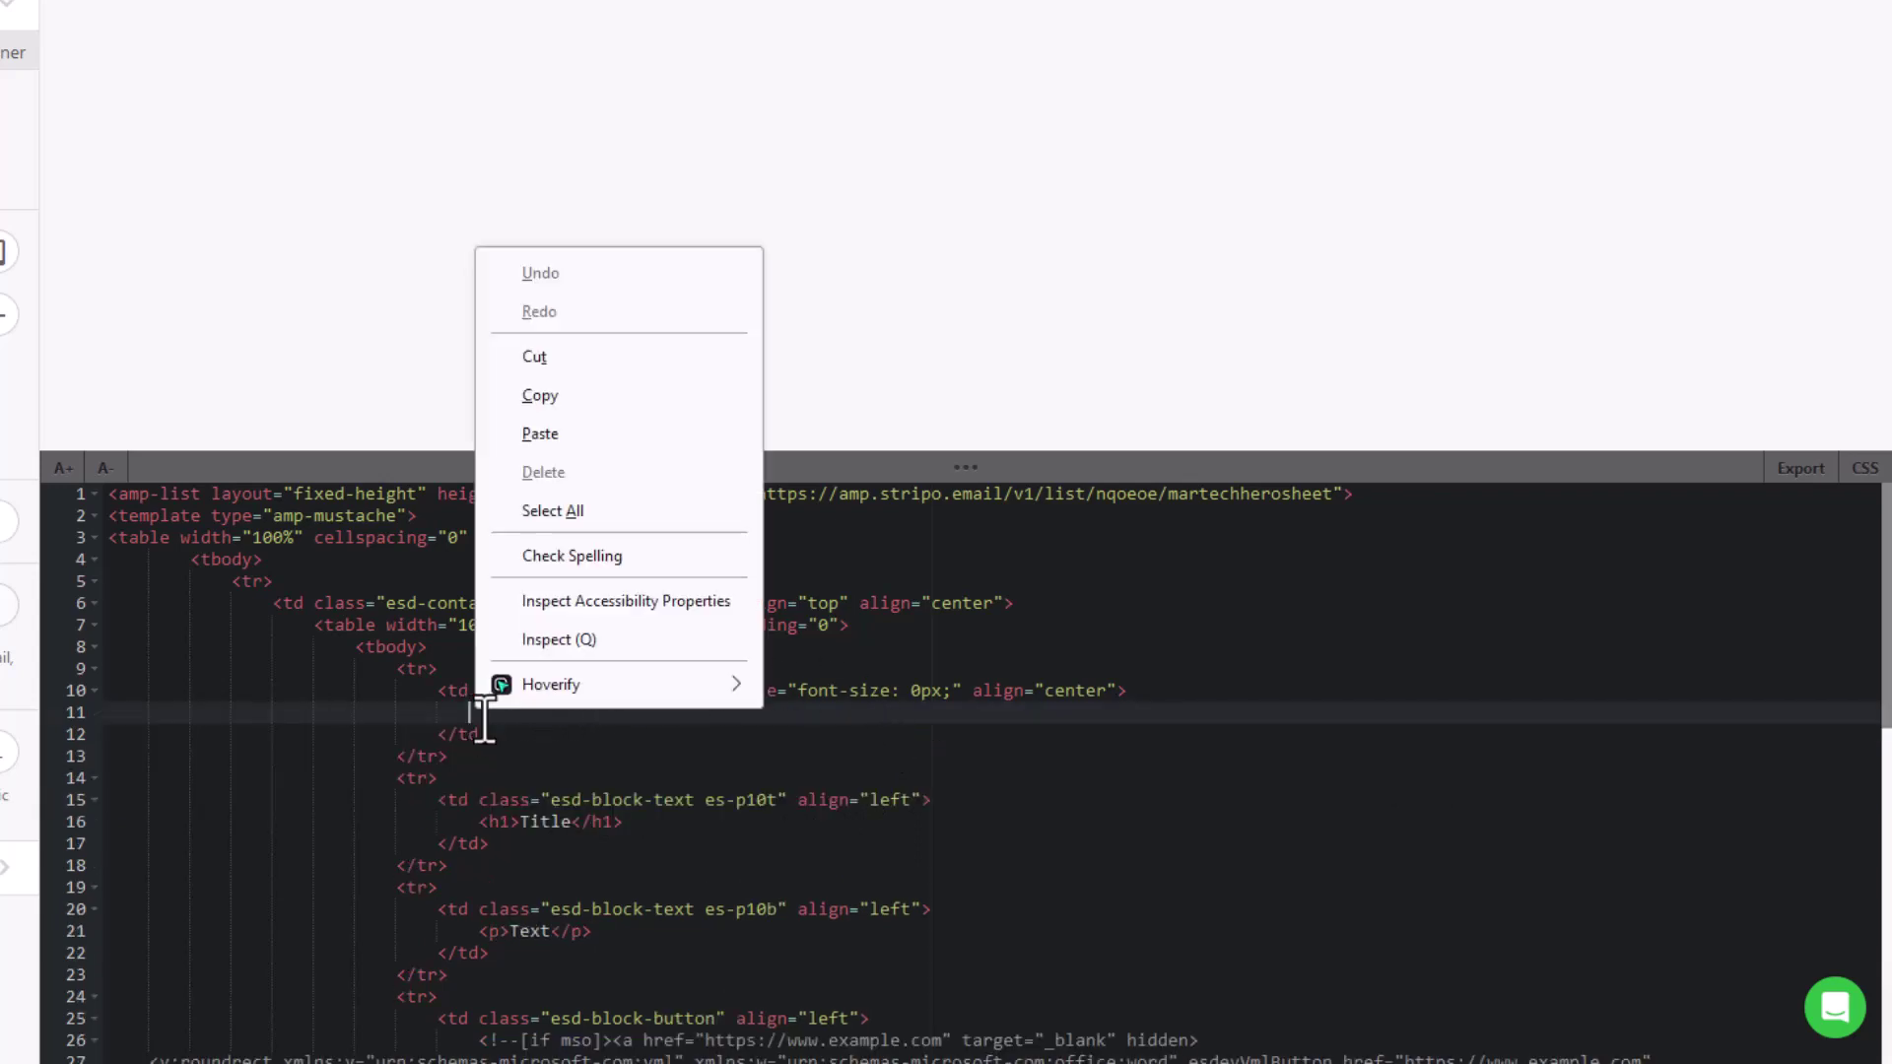
click(572, 436)
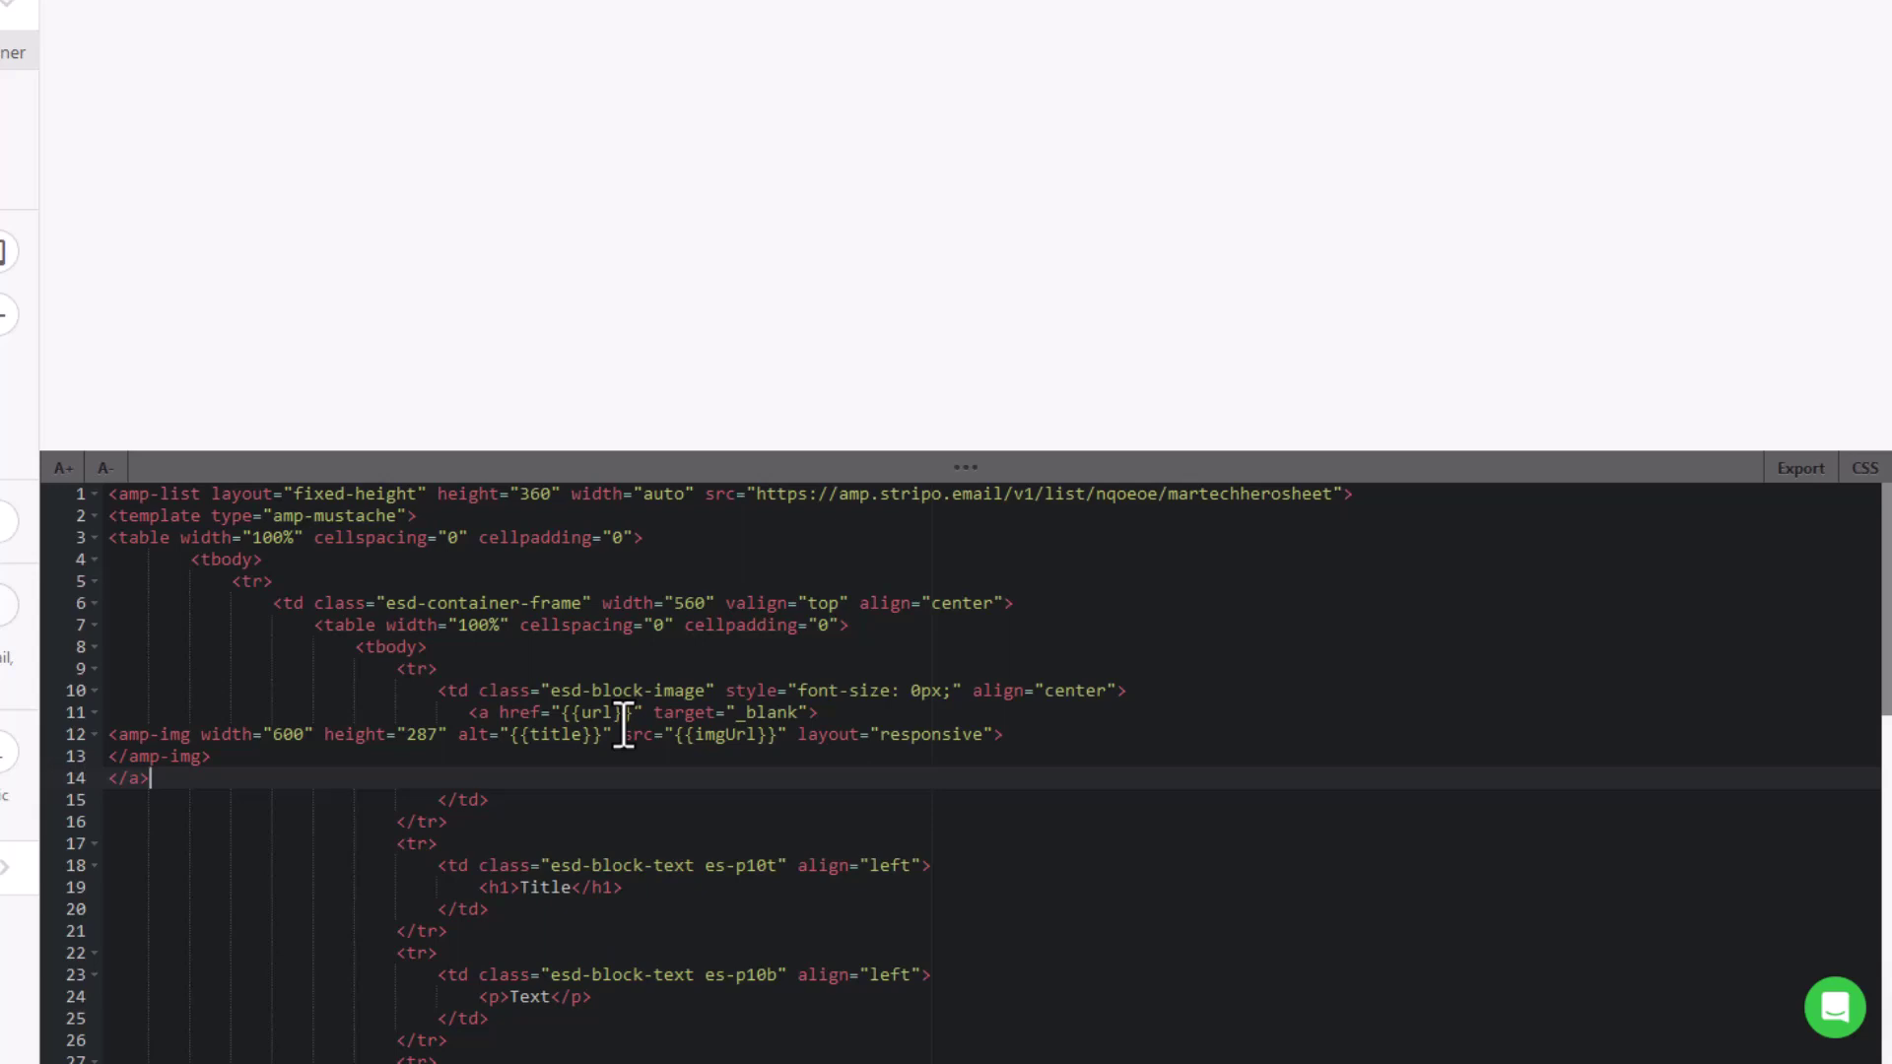
Replace the h1 heading's text with {{title}} and the paragraph's text with {{text}} in the HTML block's code.
scroll(574, 776, down, 2)
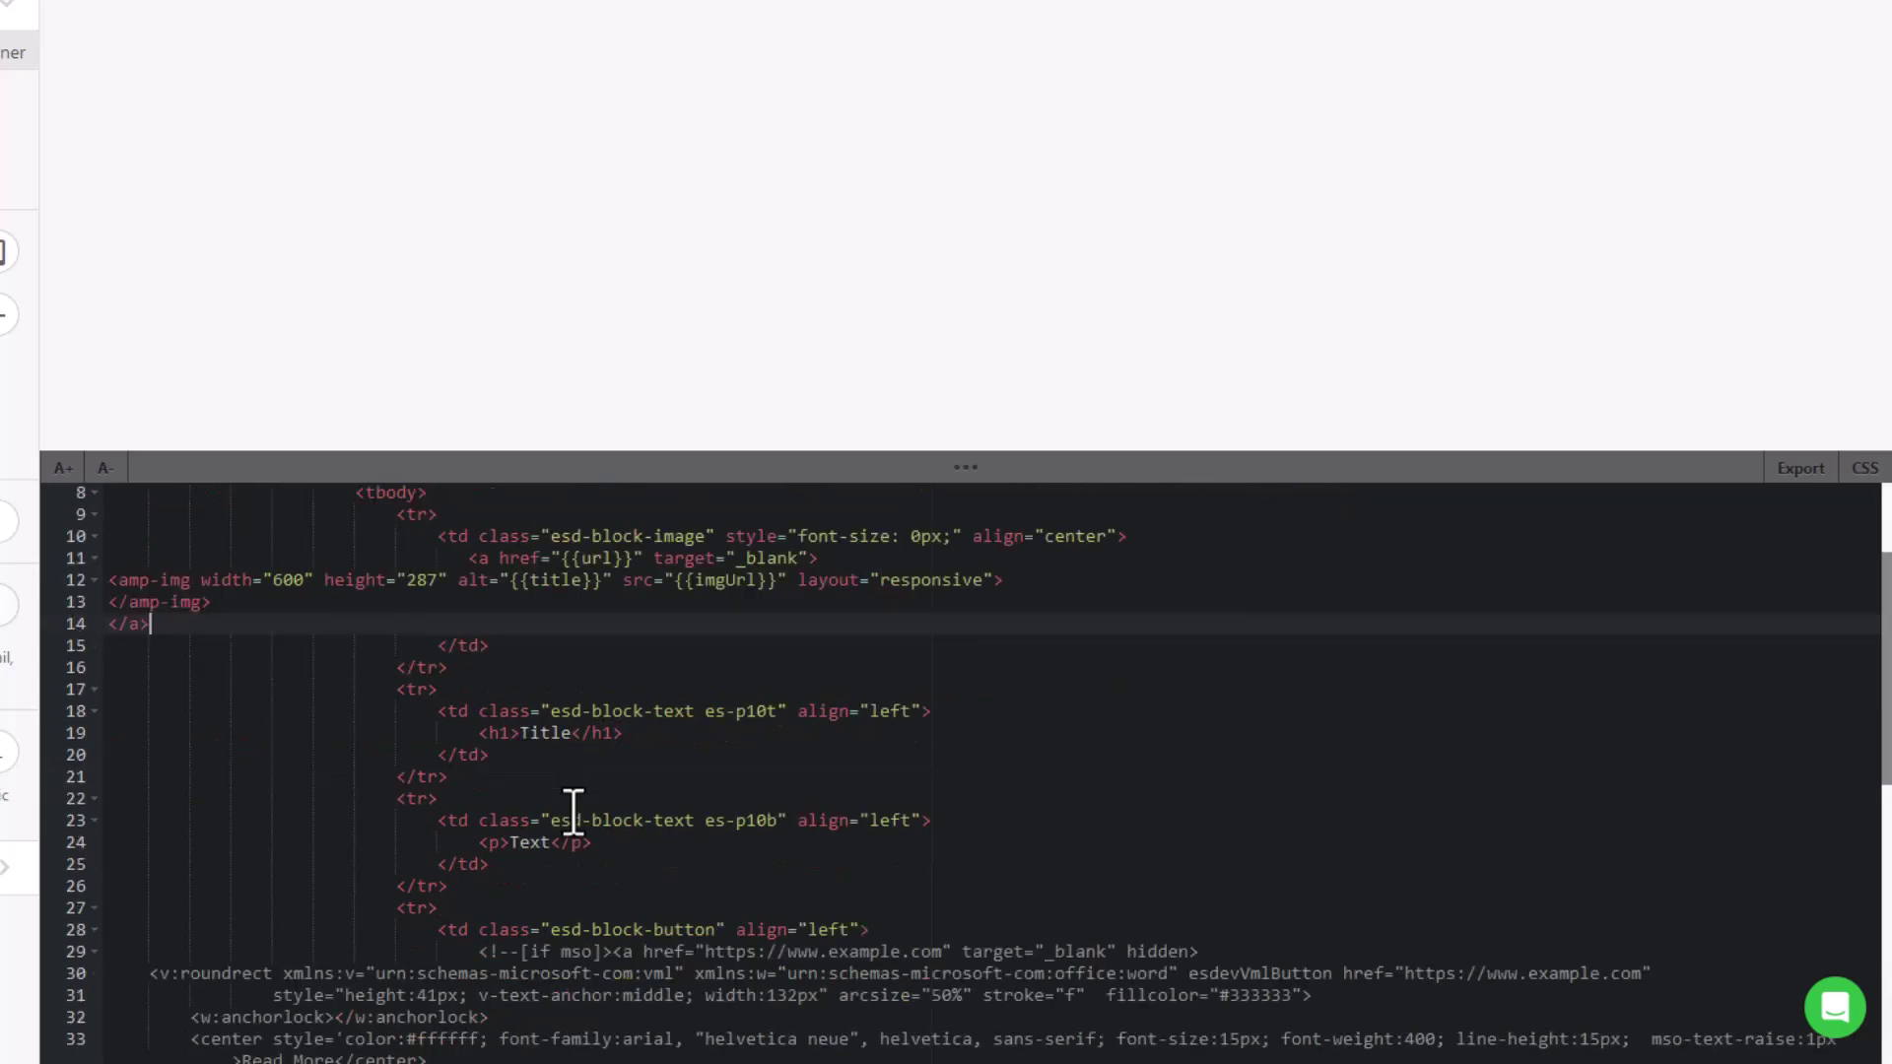
drag(522, 739, 573, 735)
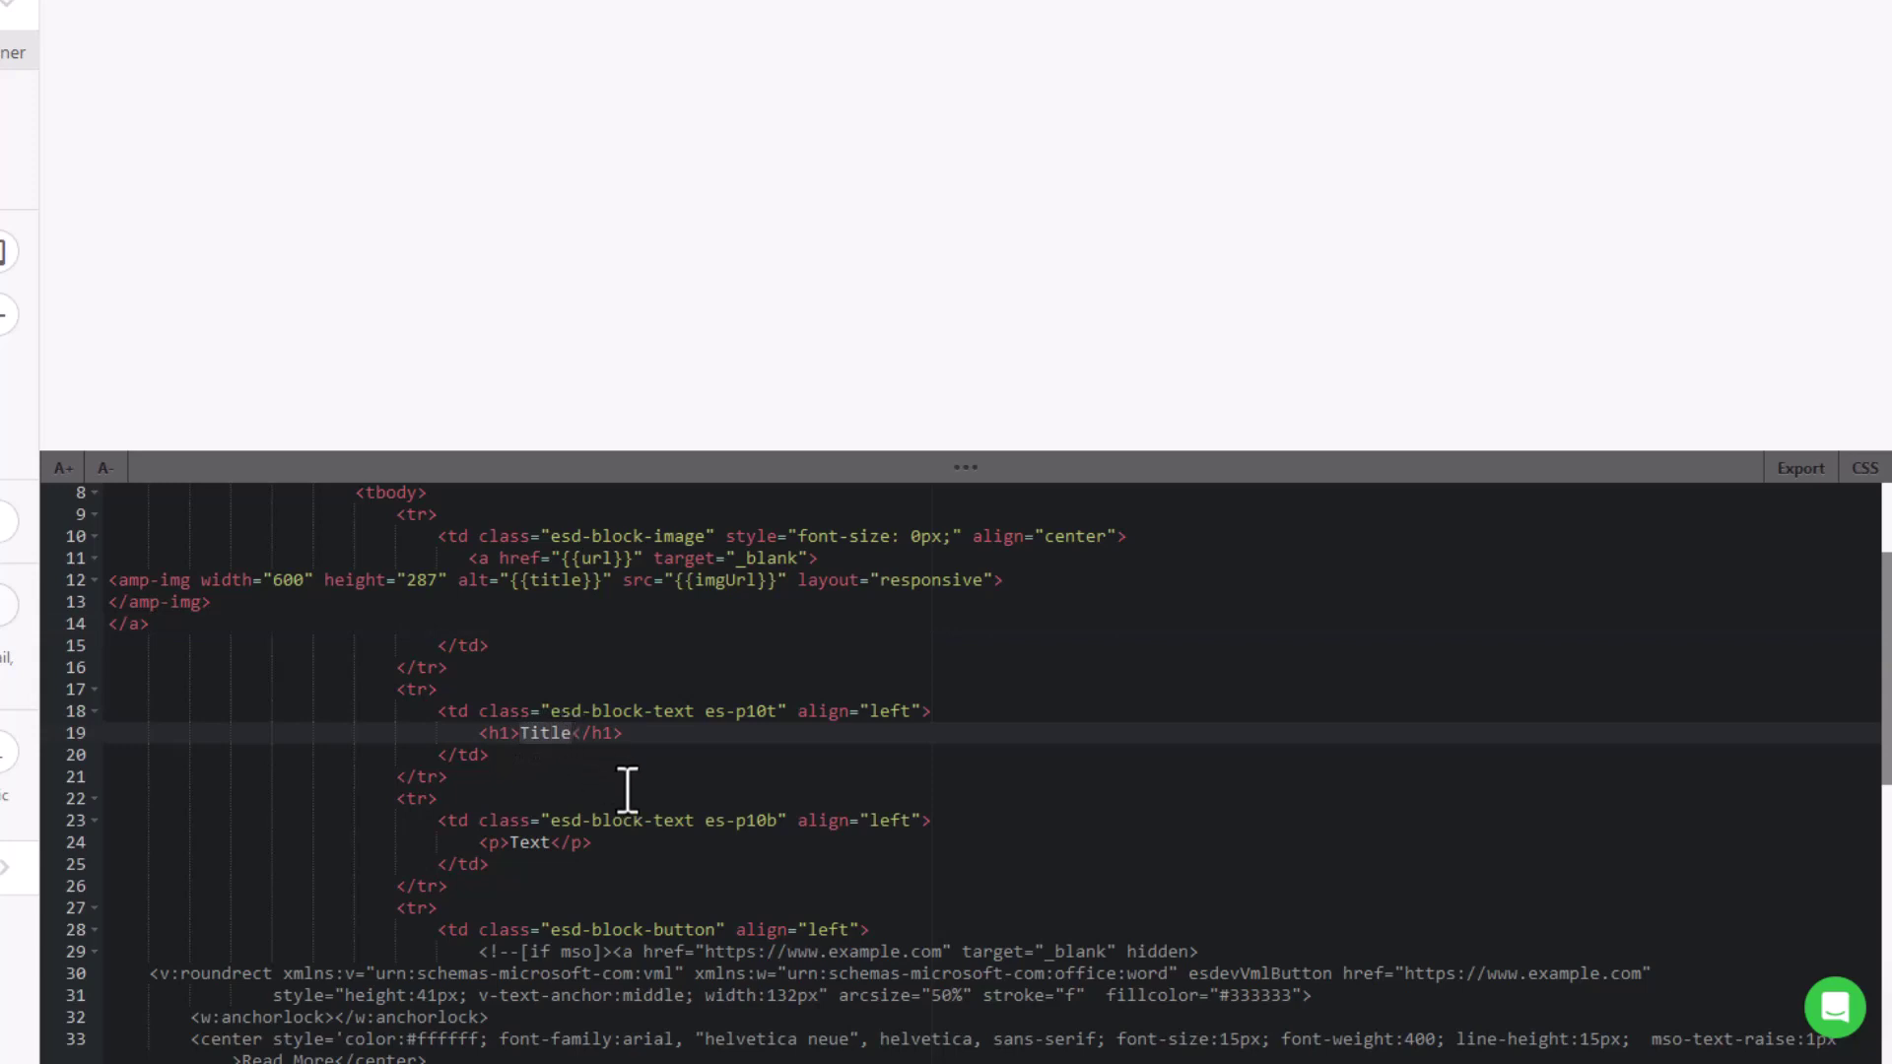
text({{title)
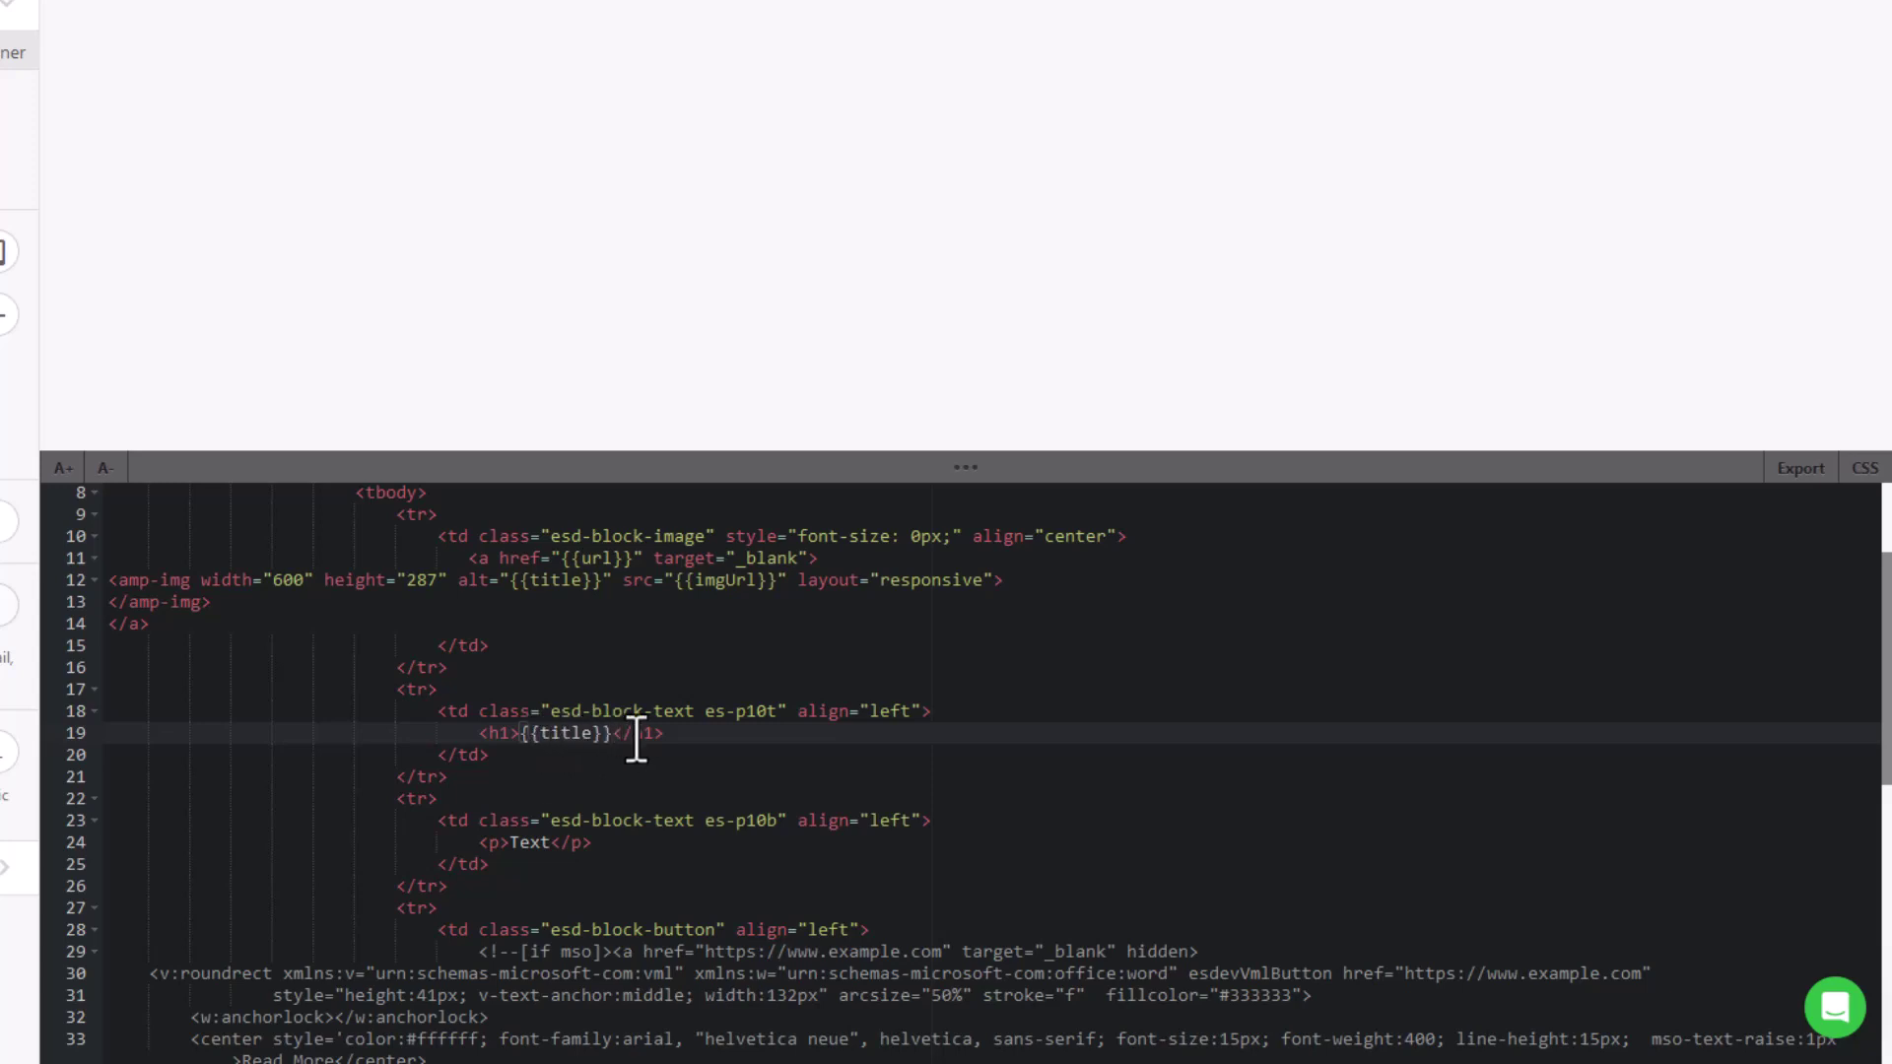
click(520, 845)
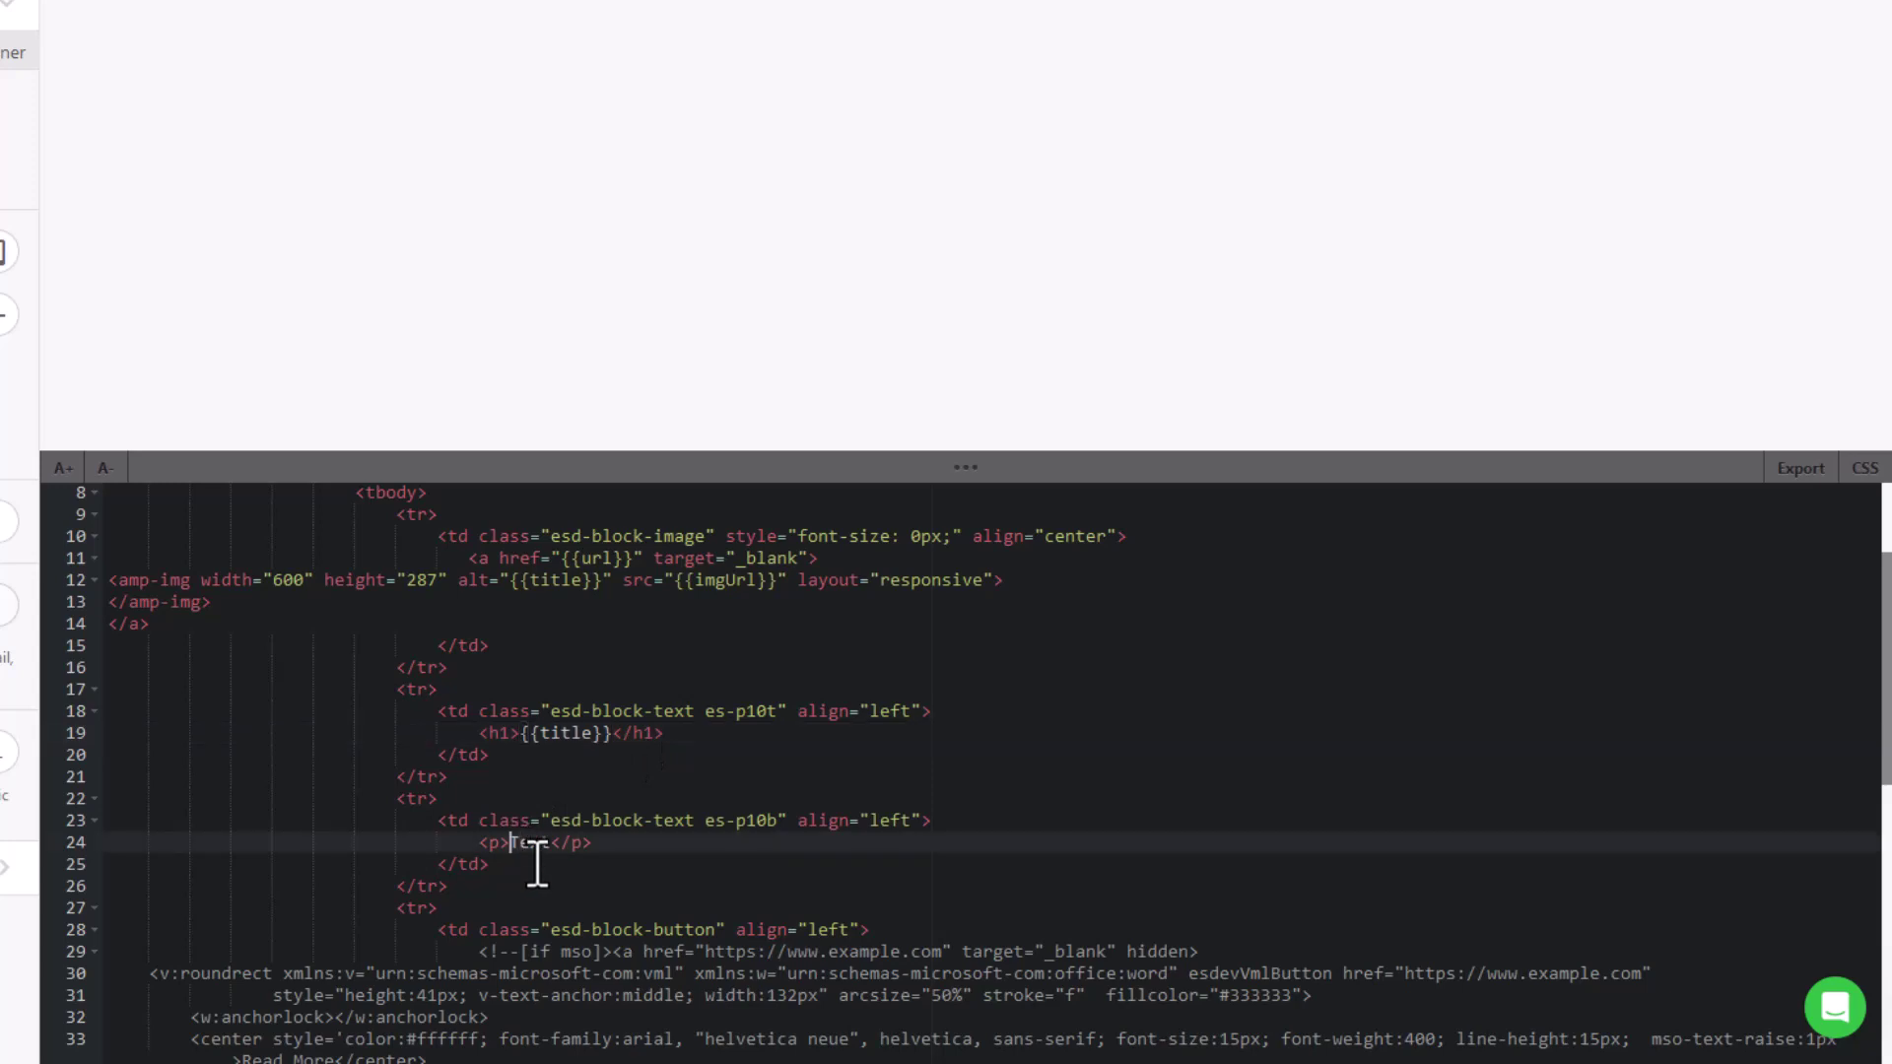
text({{text}})
key(Delete)
key(Delete)
key(Delete)
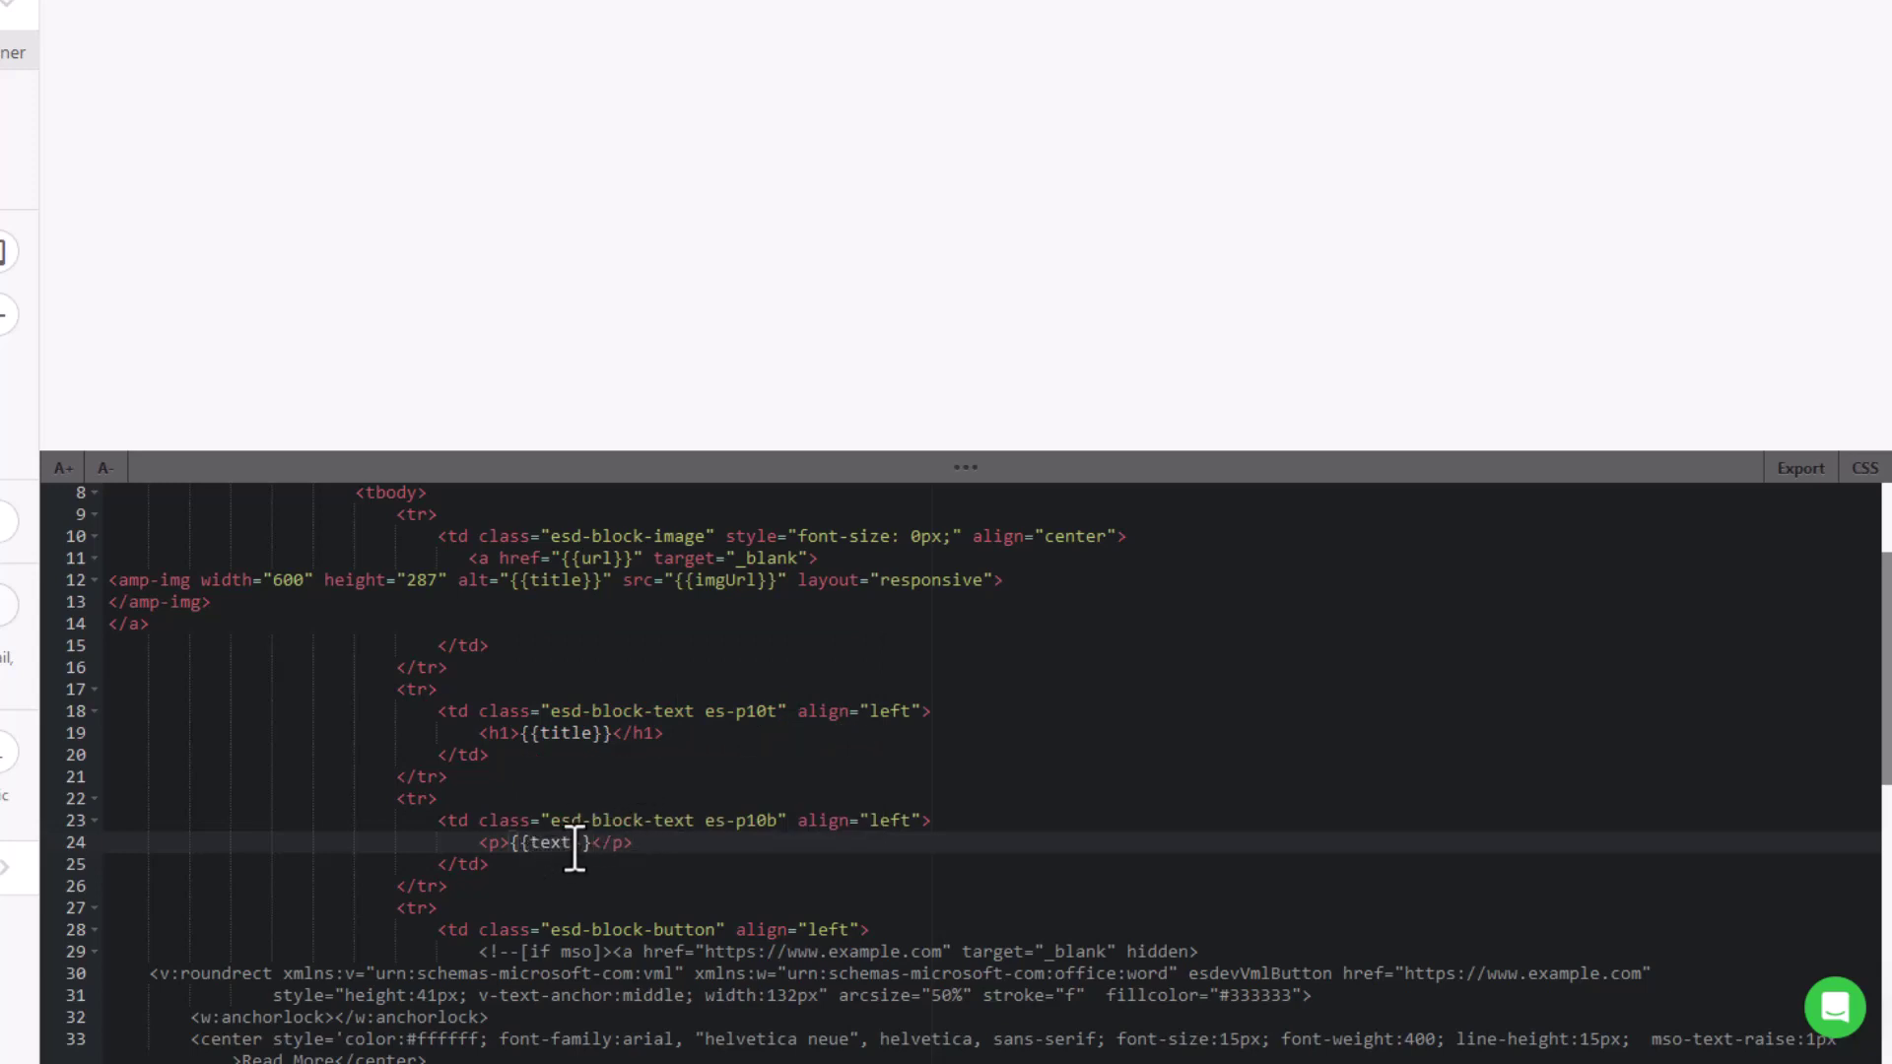
Set the href of the Read More es-button link to {{url}} and review the edited placeholders in the code.
scroll(627, 819, down, 5)
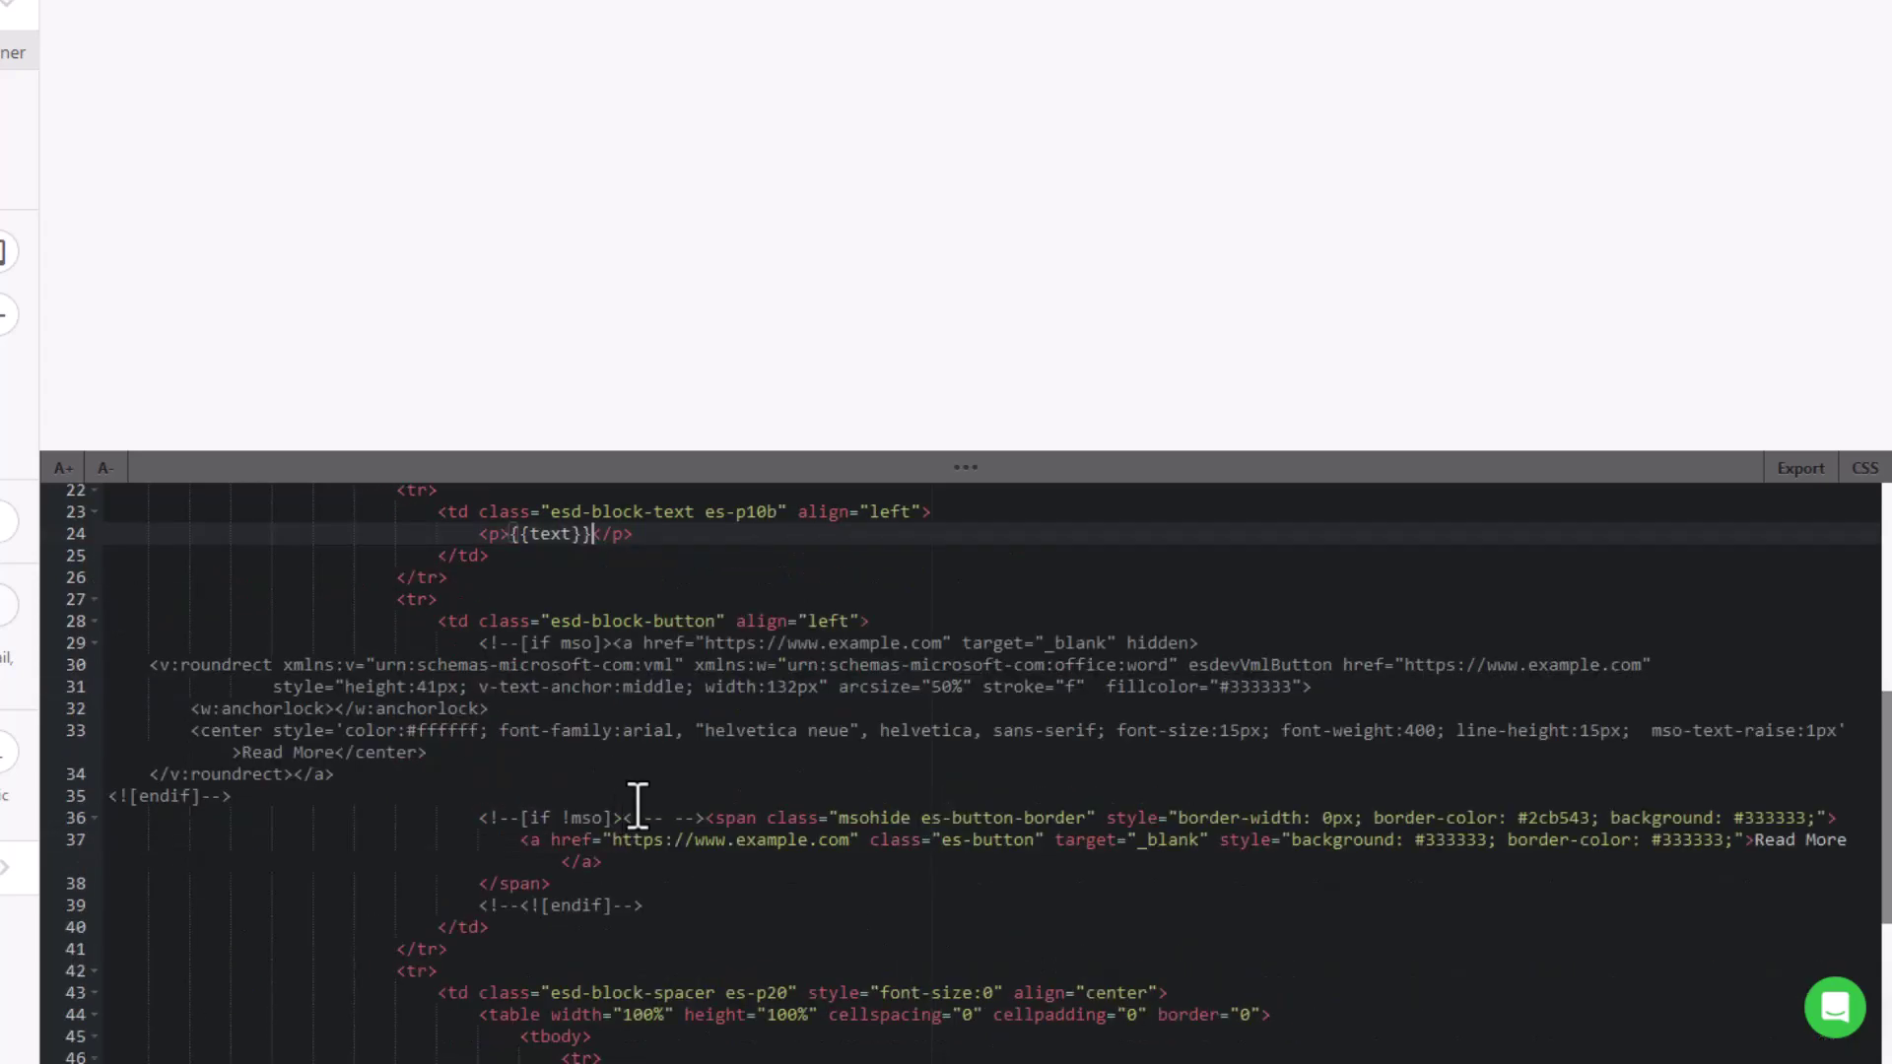
scroll(641, 785, down, 3)
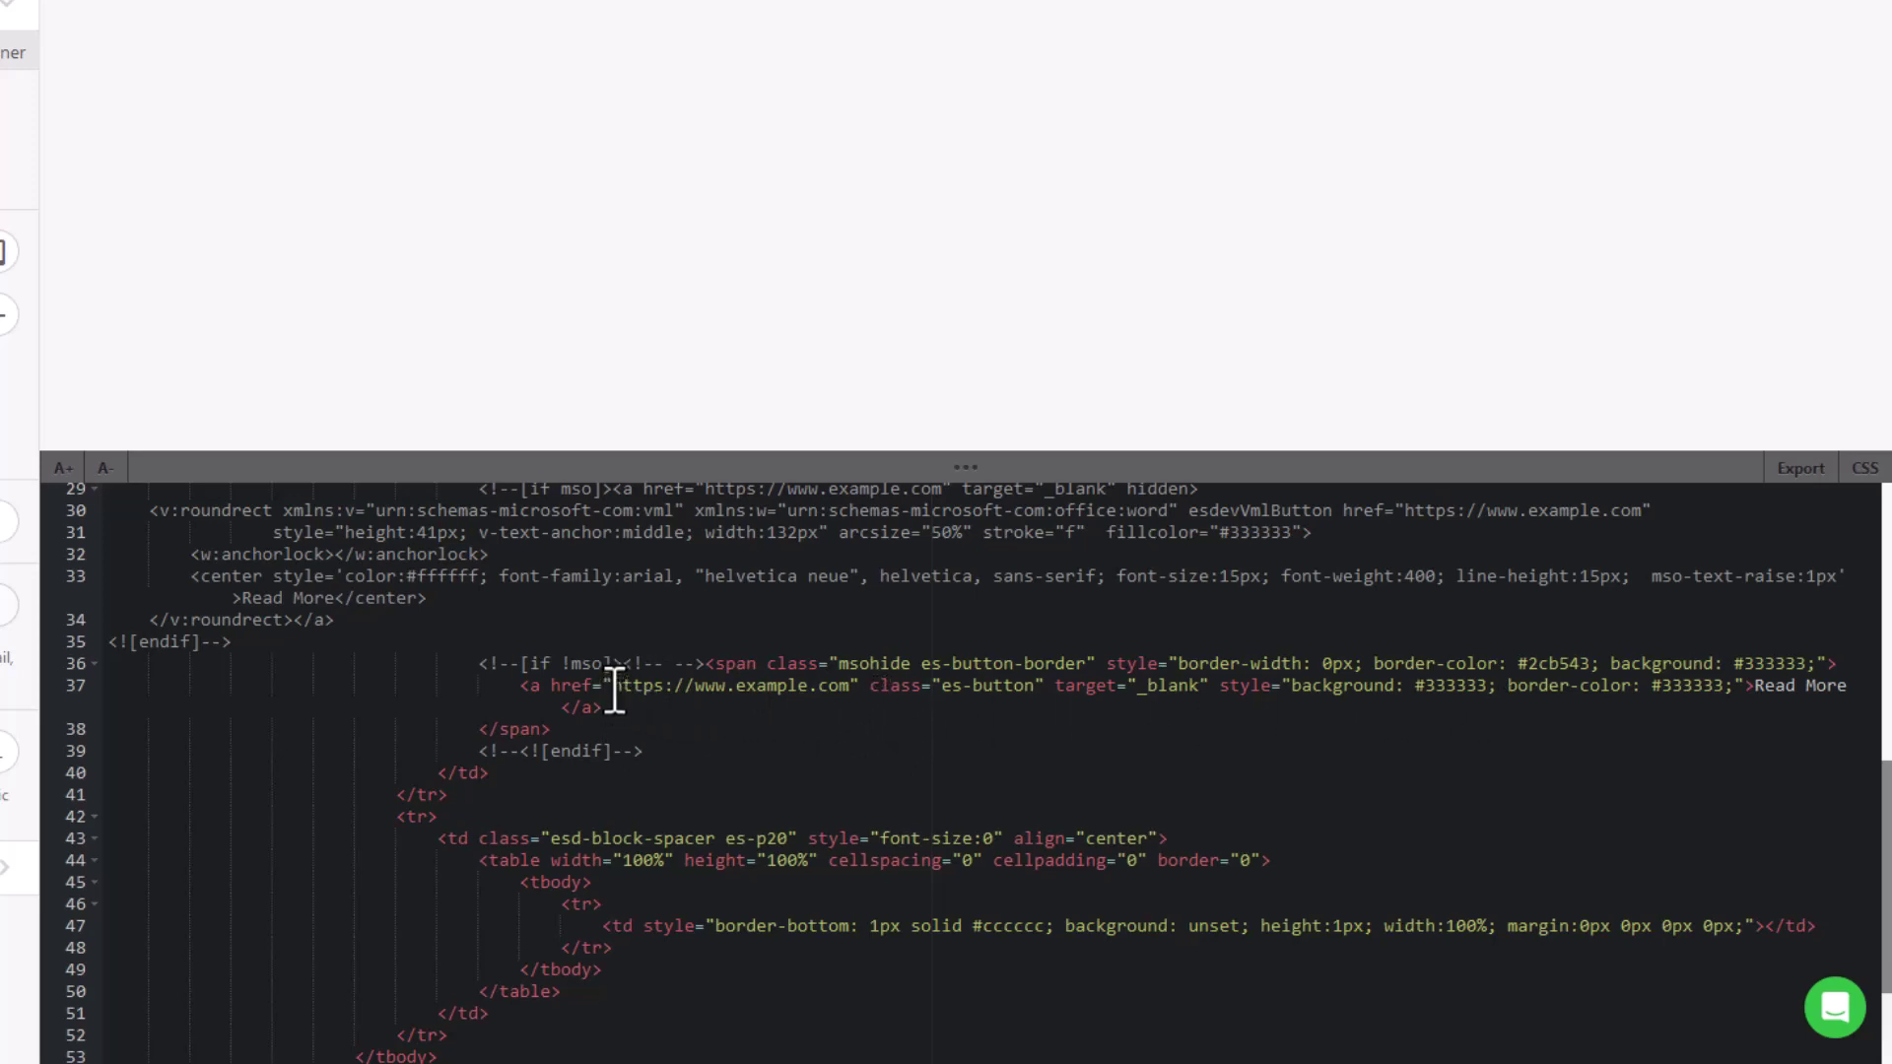
drag(617, 692, 849, 700)
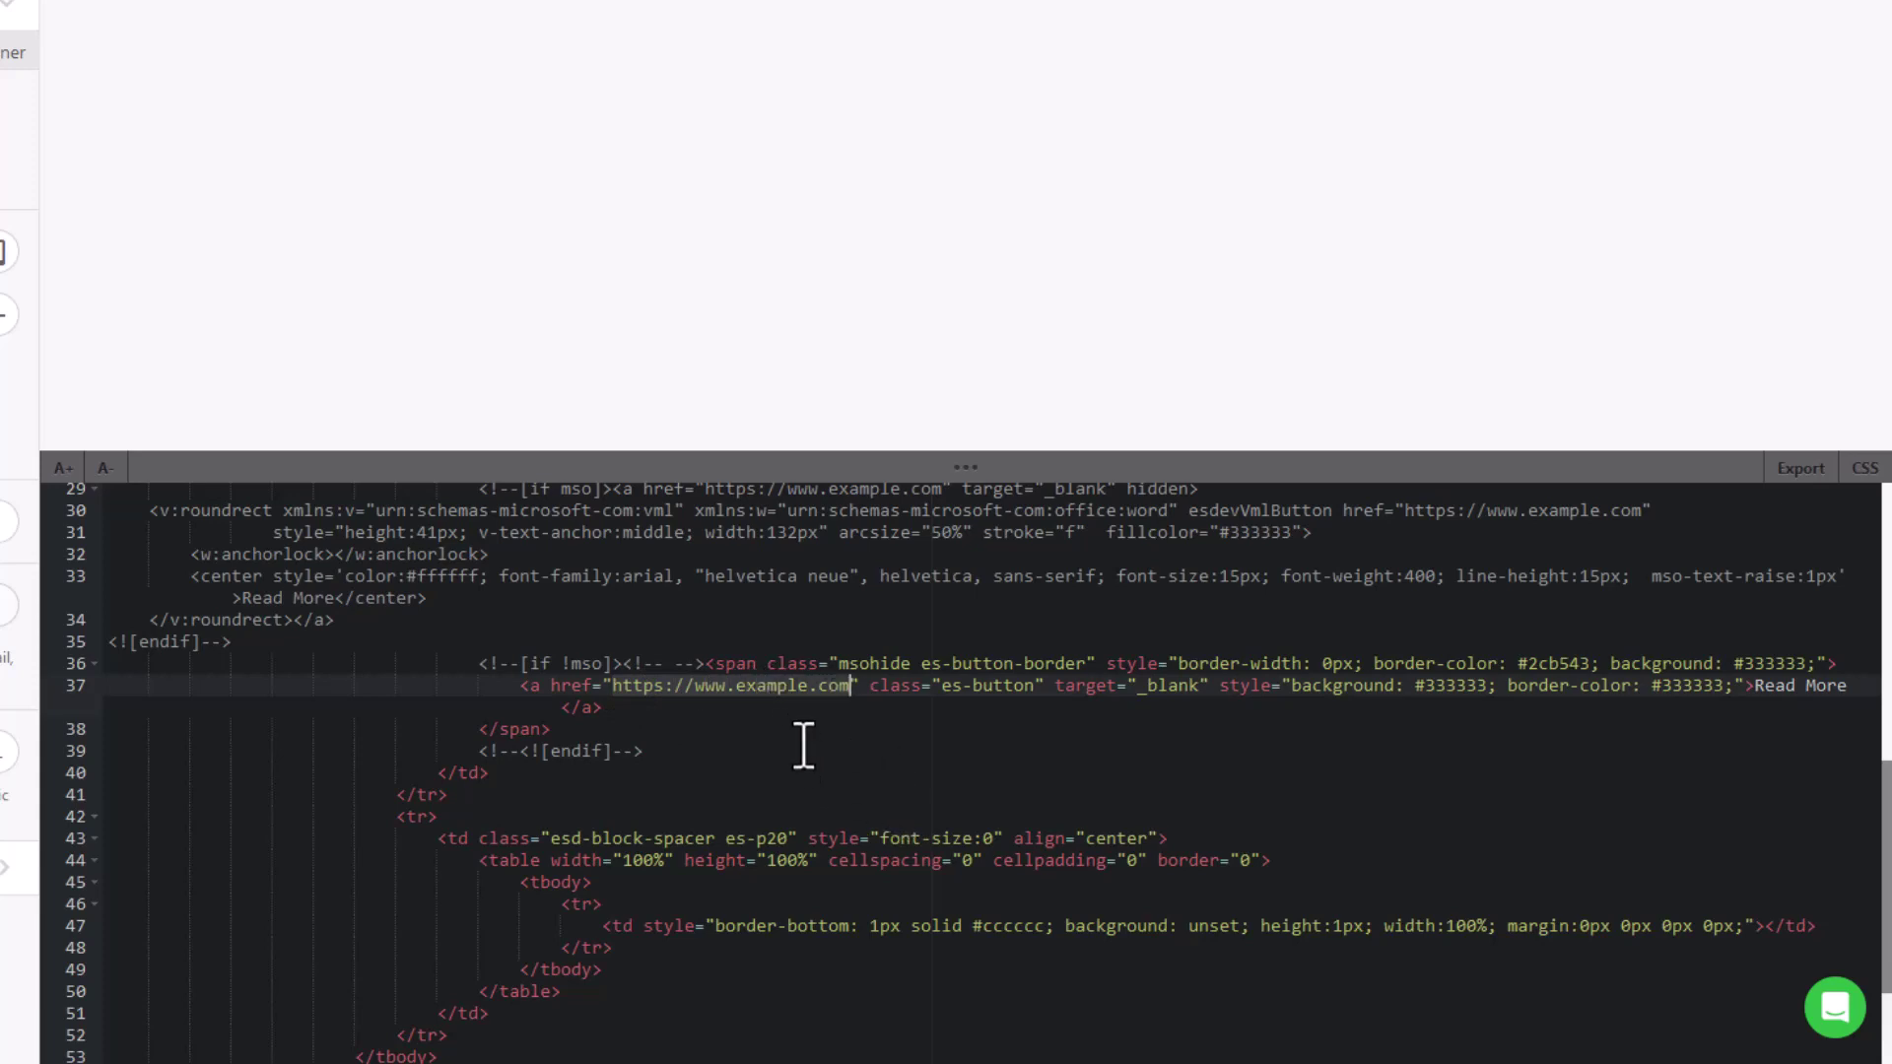
text({{)
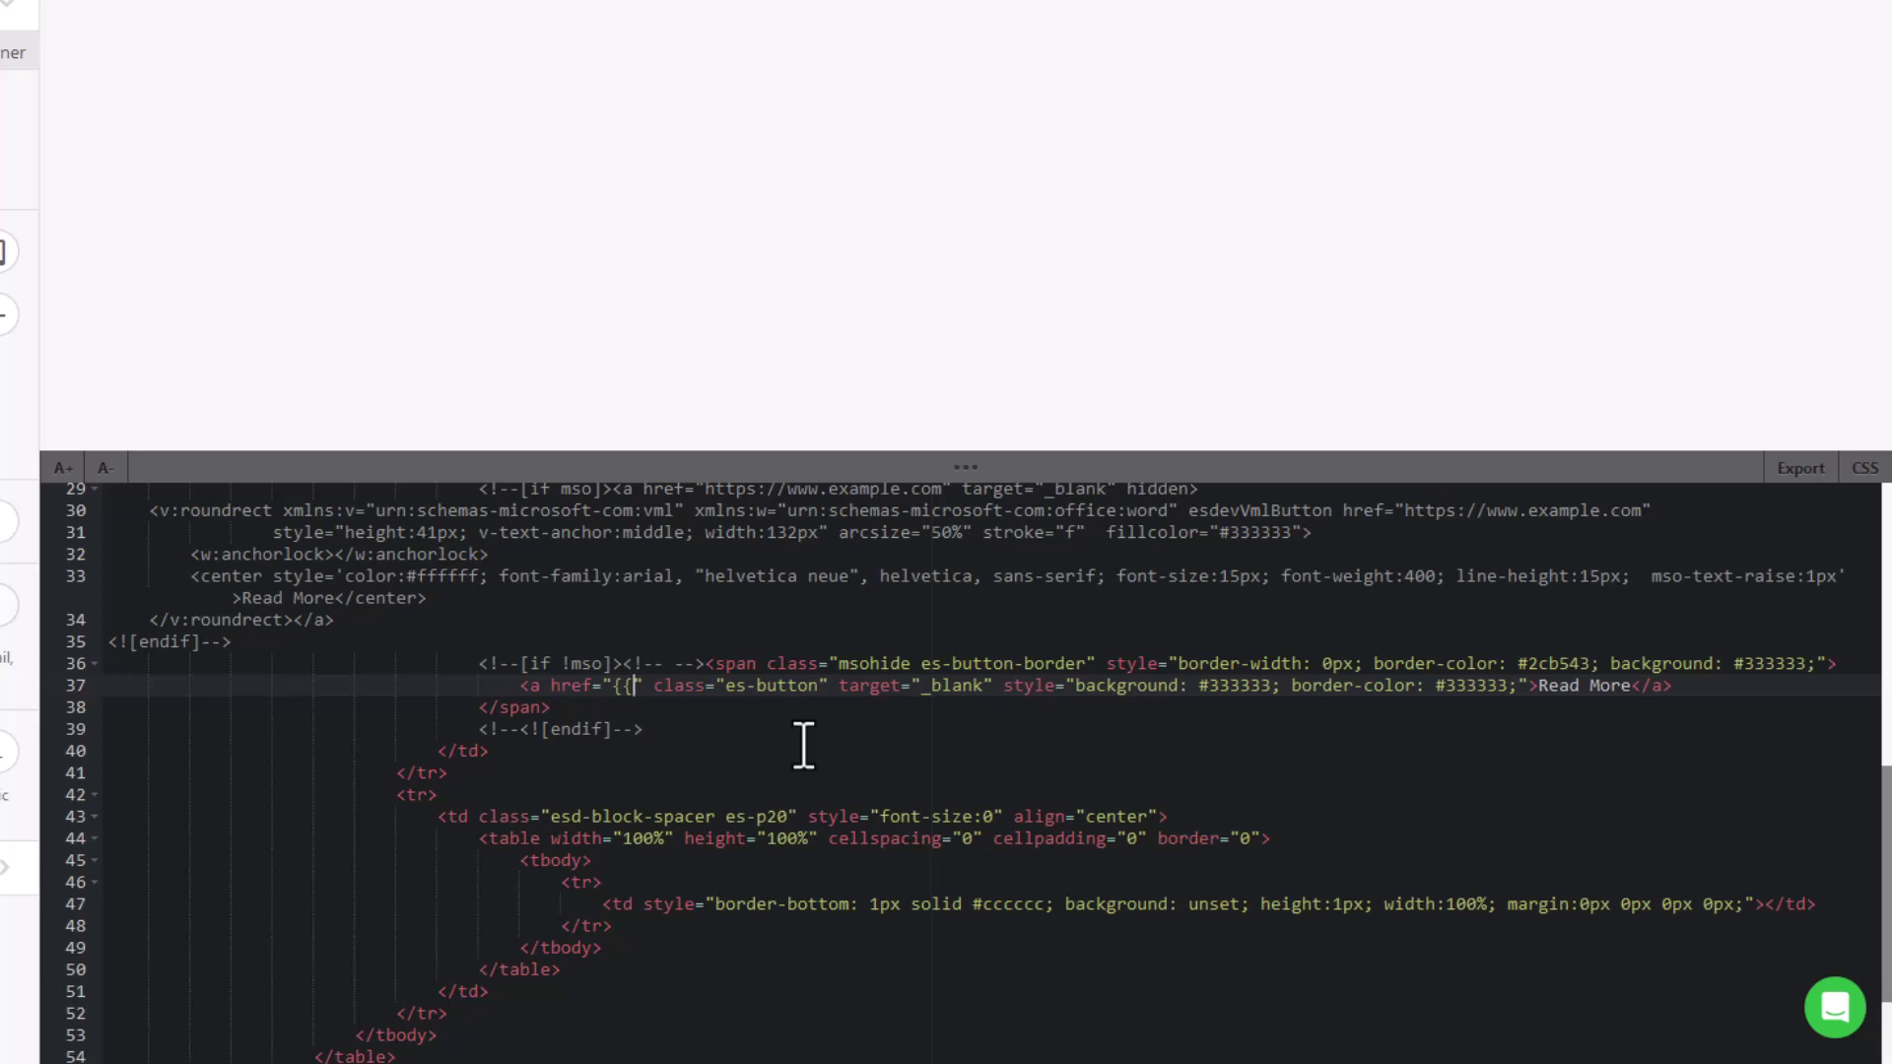
text(url}})
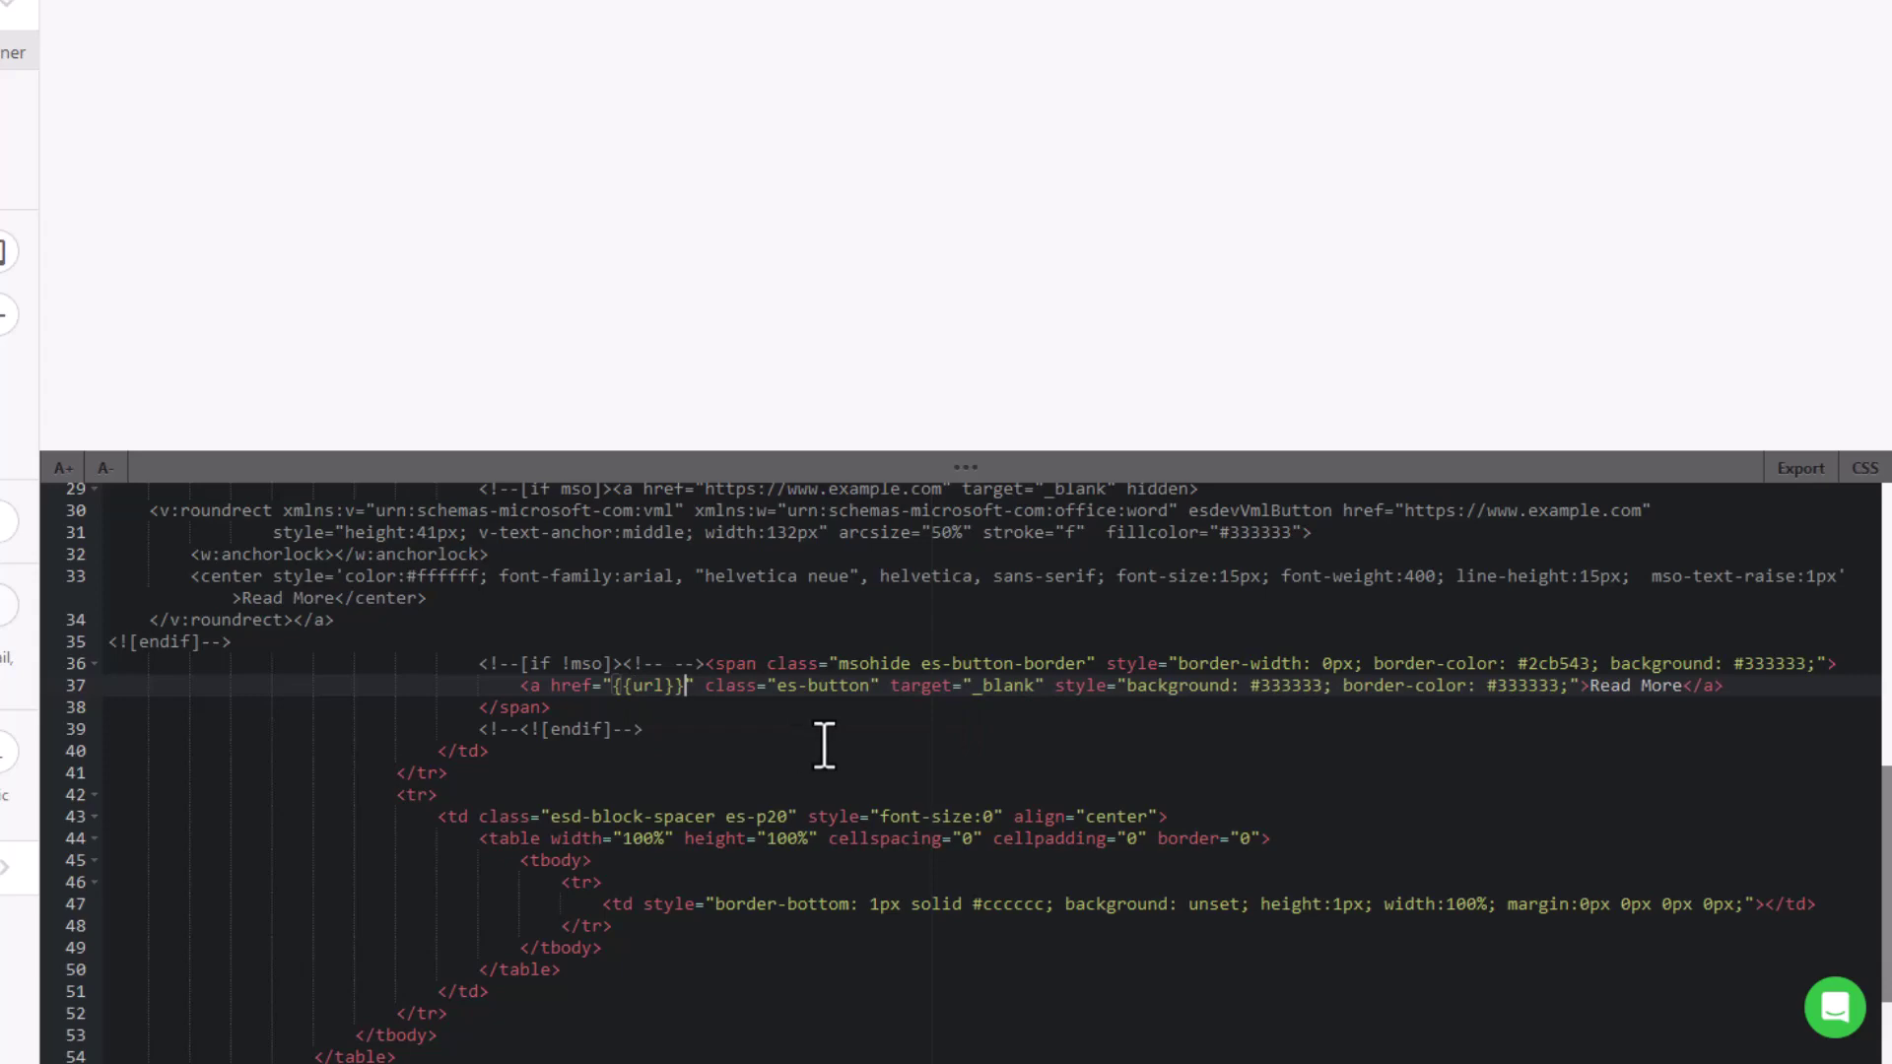
scroll(832, 759, down, 2)
scroll(833, 766, up, 2)
scroll(833, 767, up, 5)
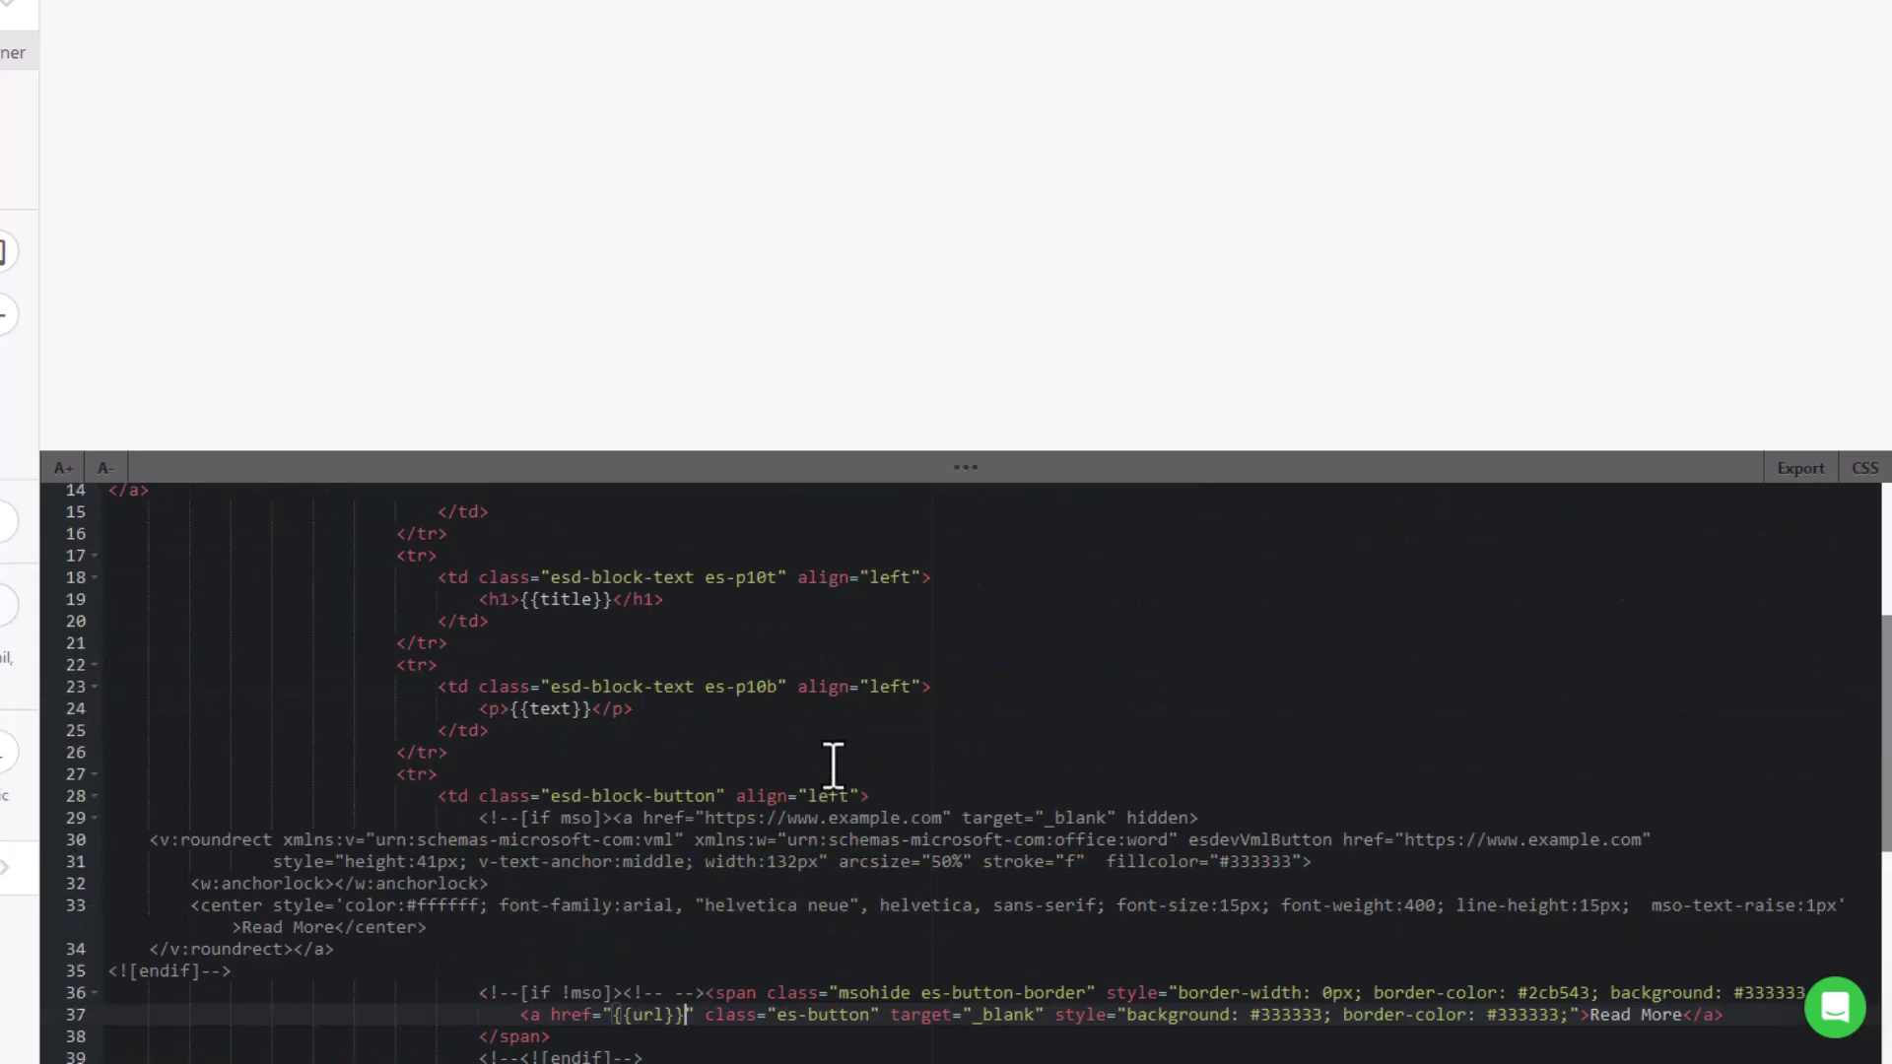
Check the amp-list code through its closing tags and include the HTML block only in the AMP HTML version of the email.
scroll(641, 805, down, 7)
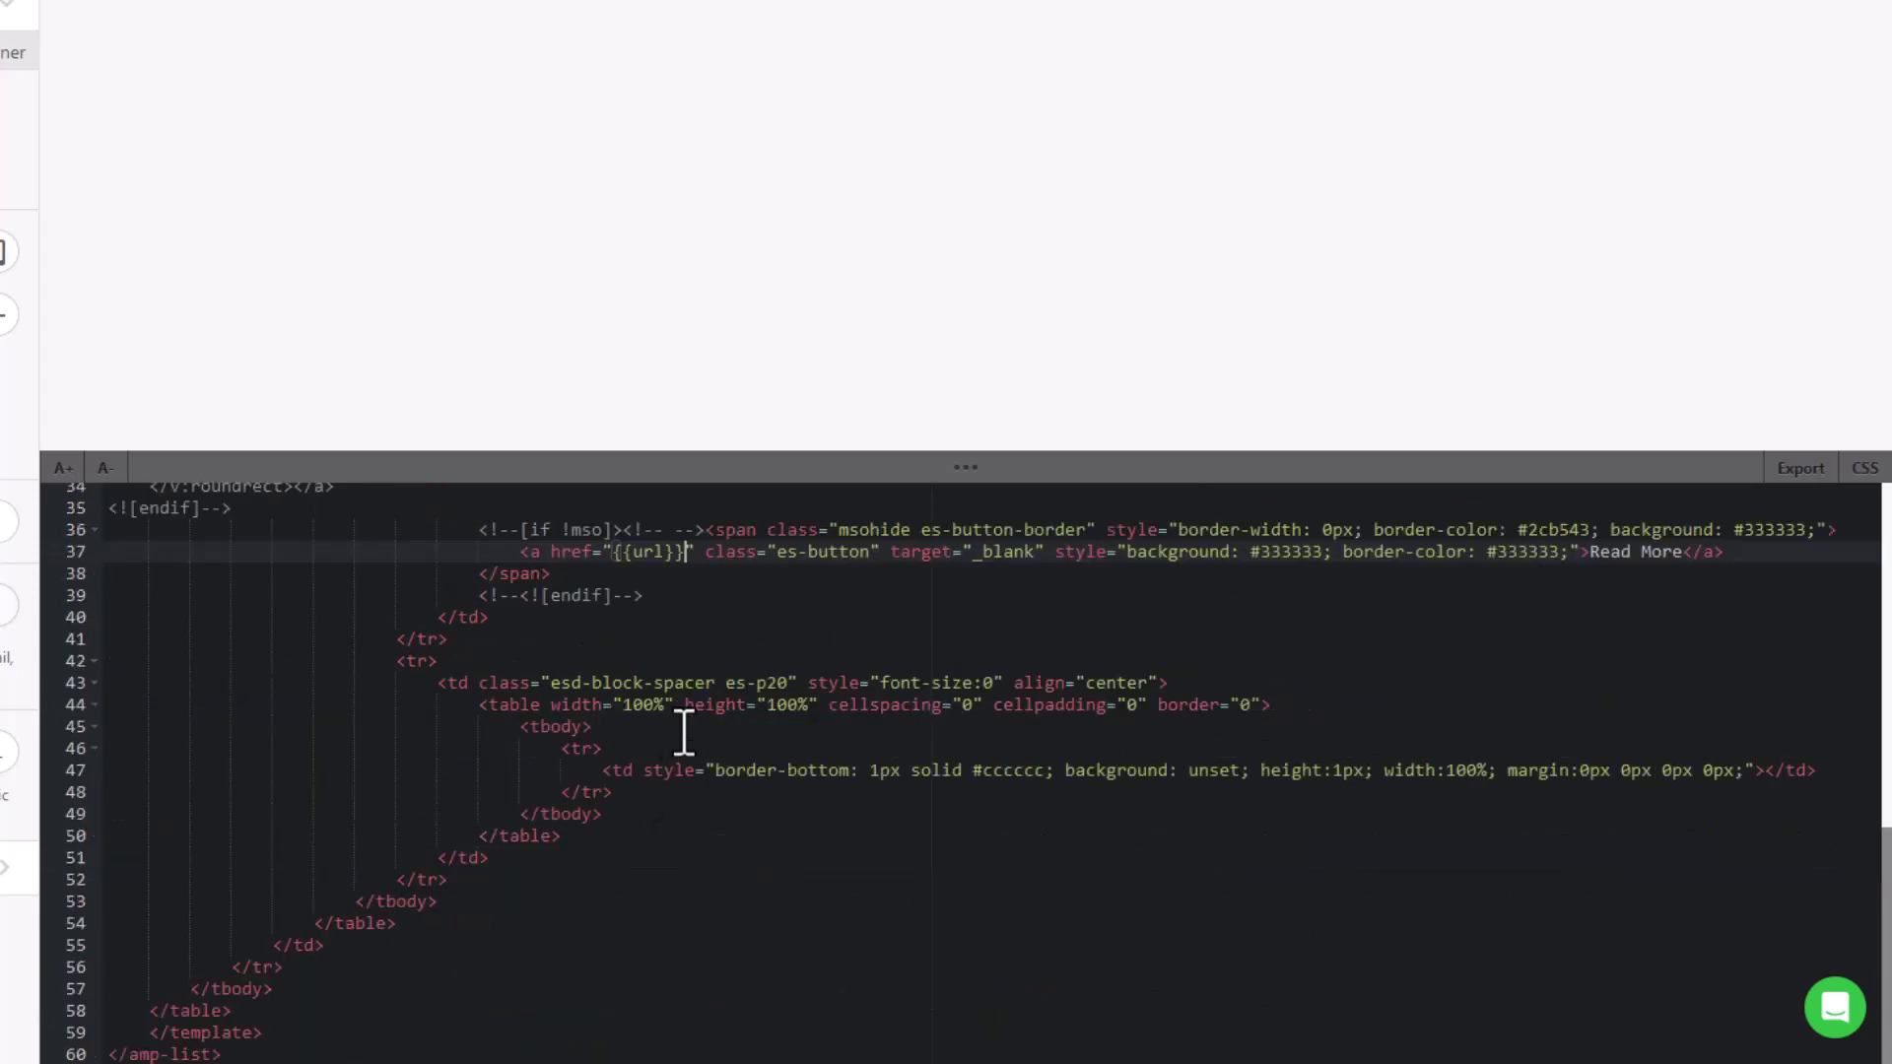
scroll(680, 696, up, 11)
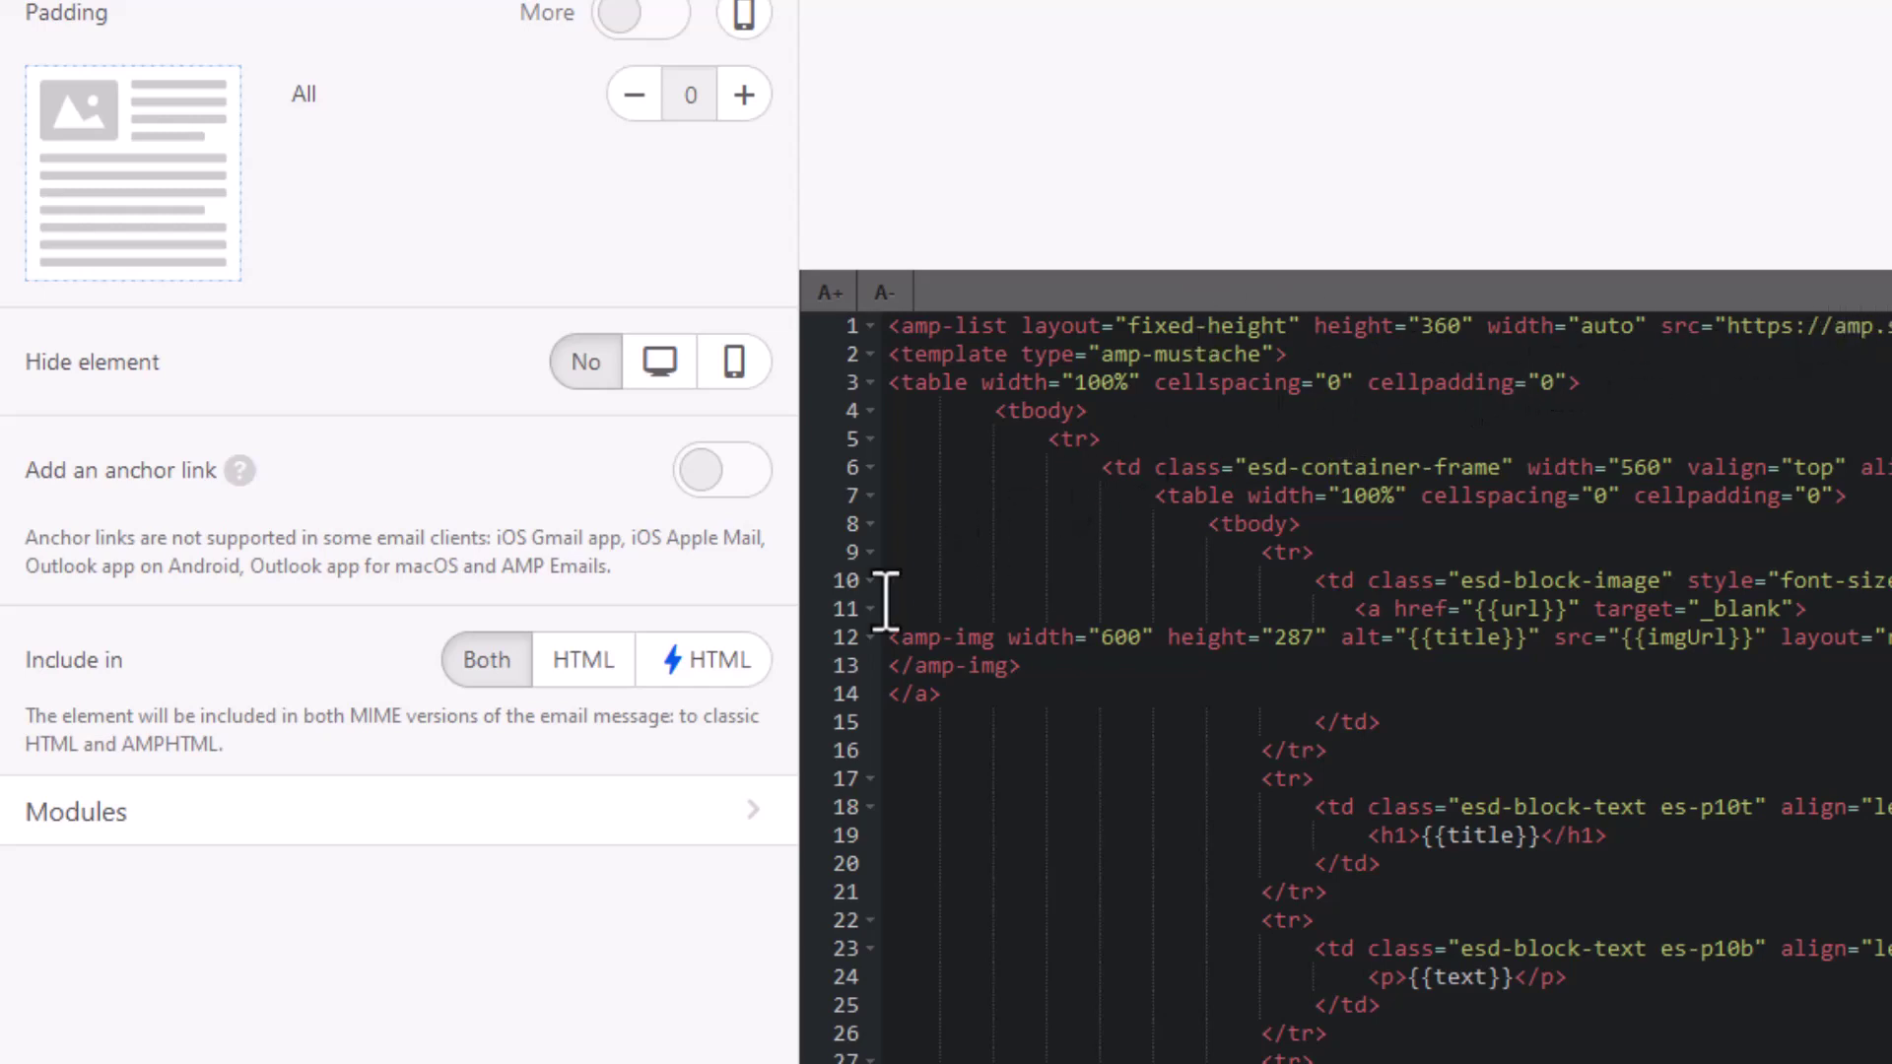
click(708, 663)
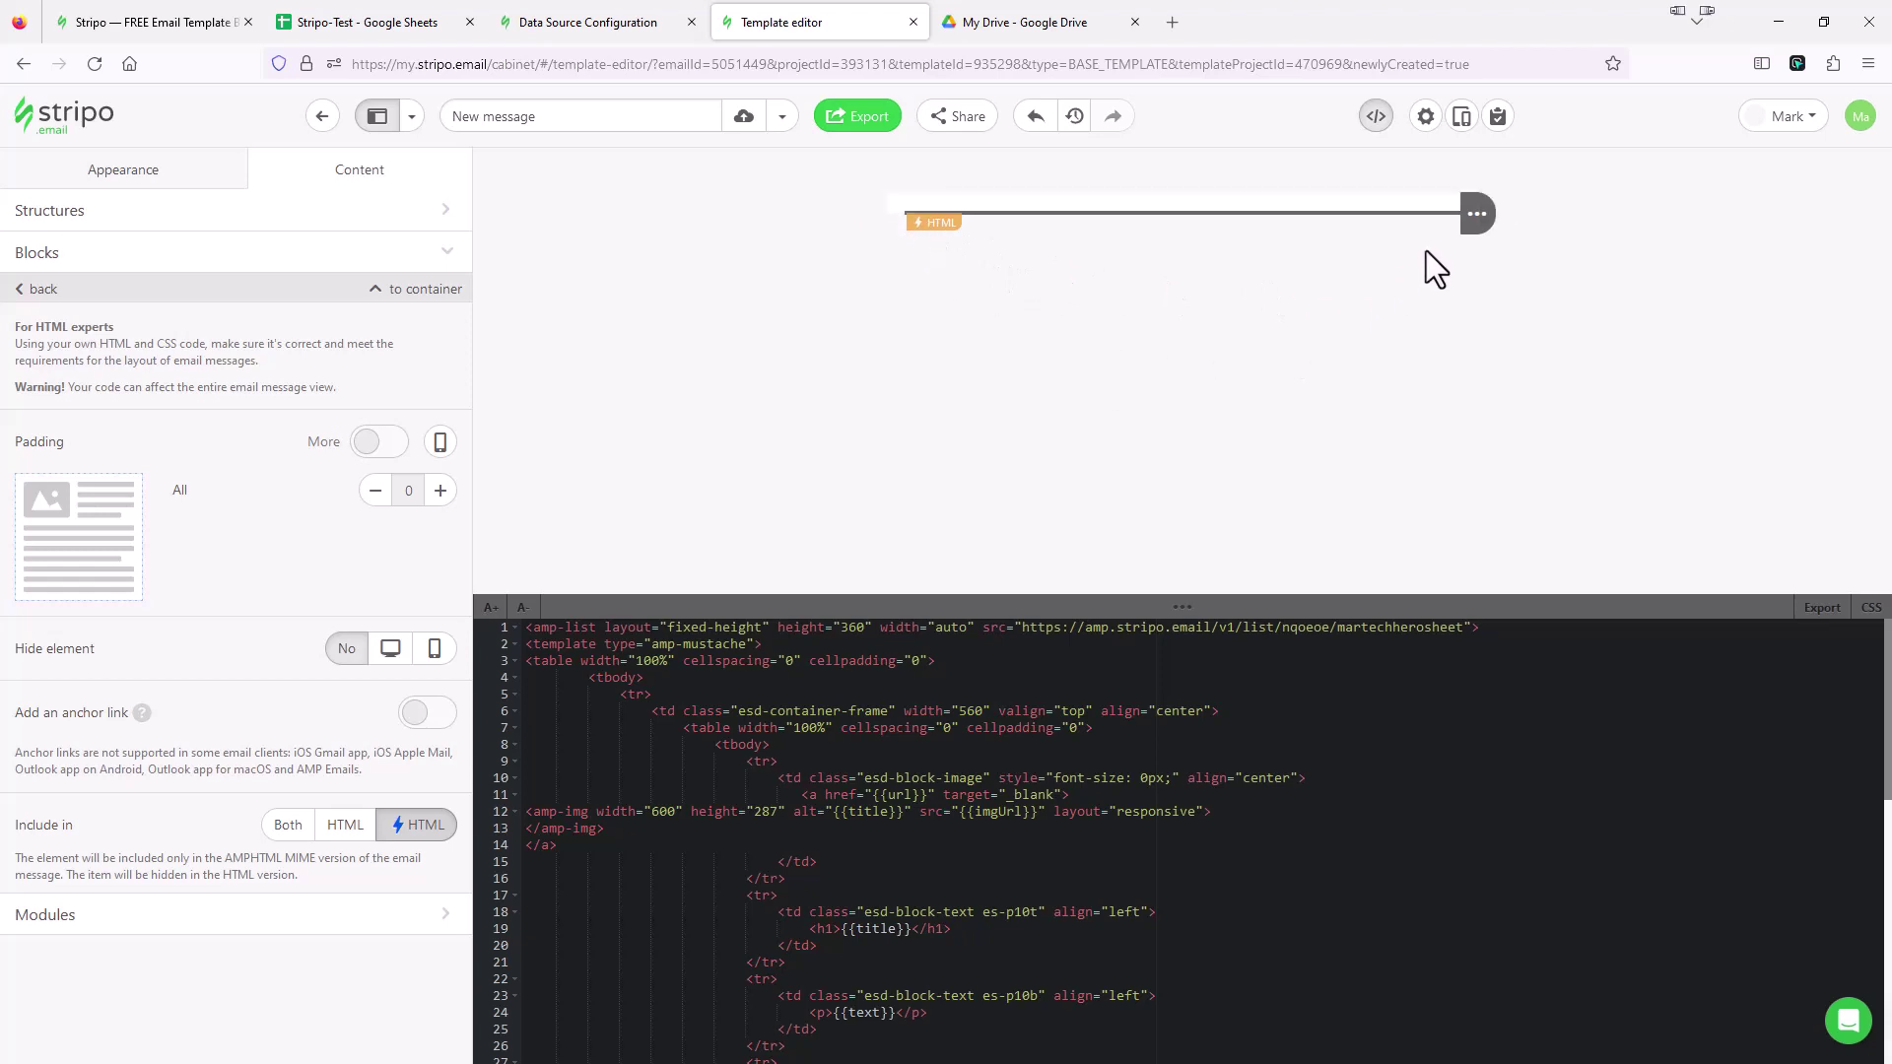
Preview the AMP version of the email and compare its articles with the rows of the Stripo-Test sheet.
click(1464, 126)
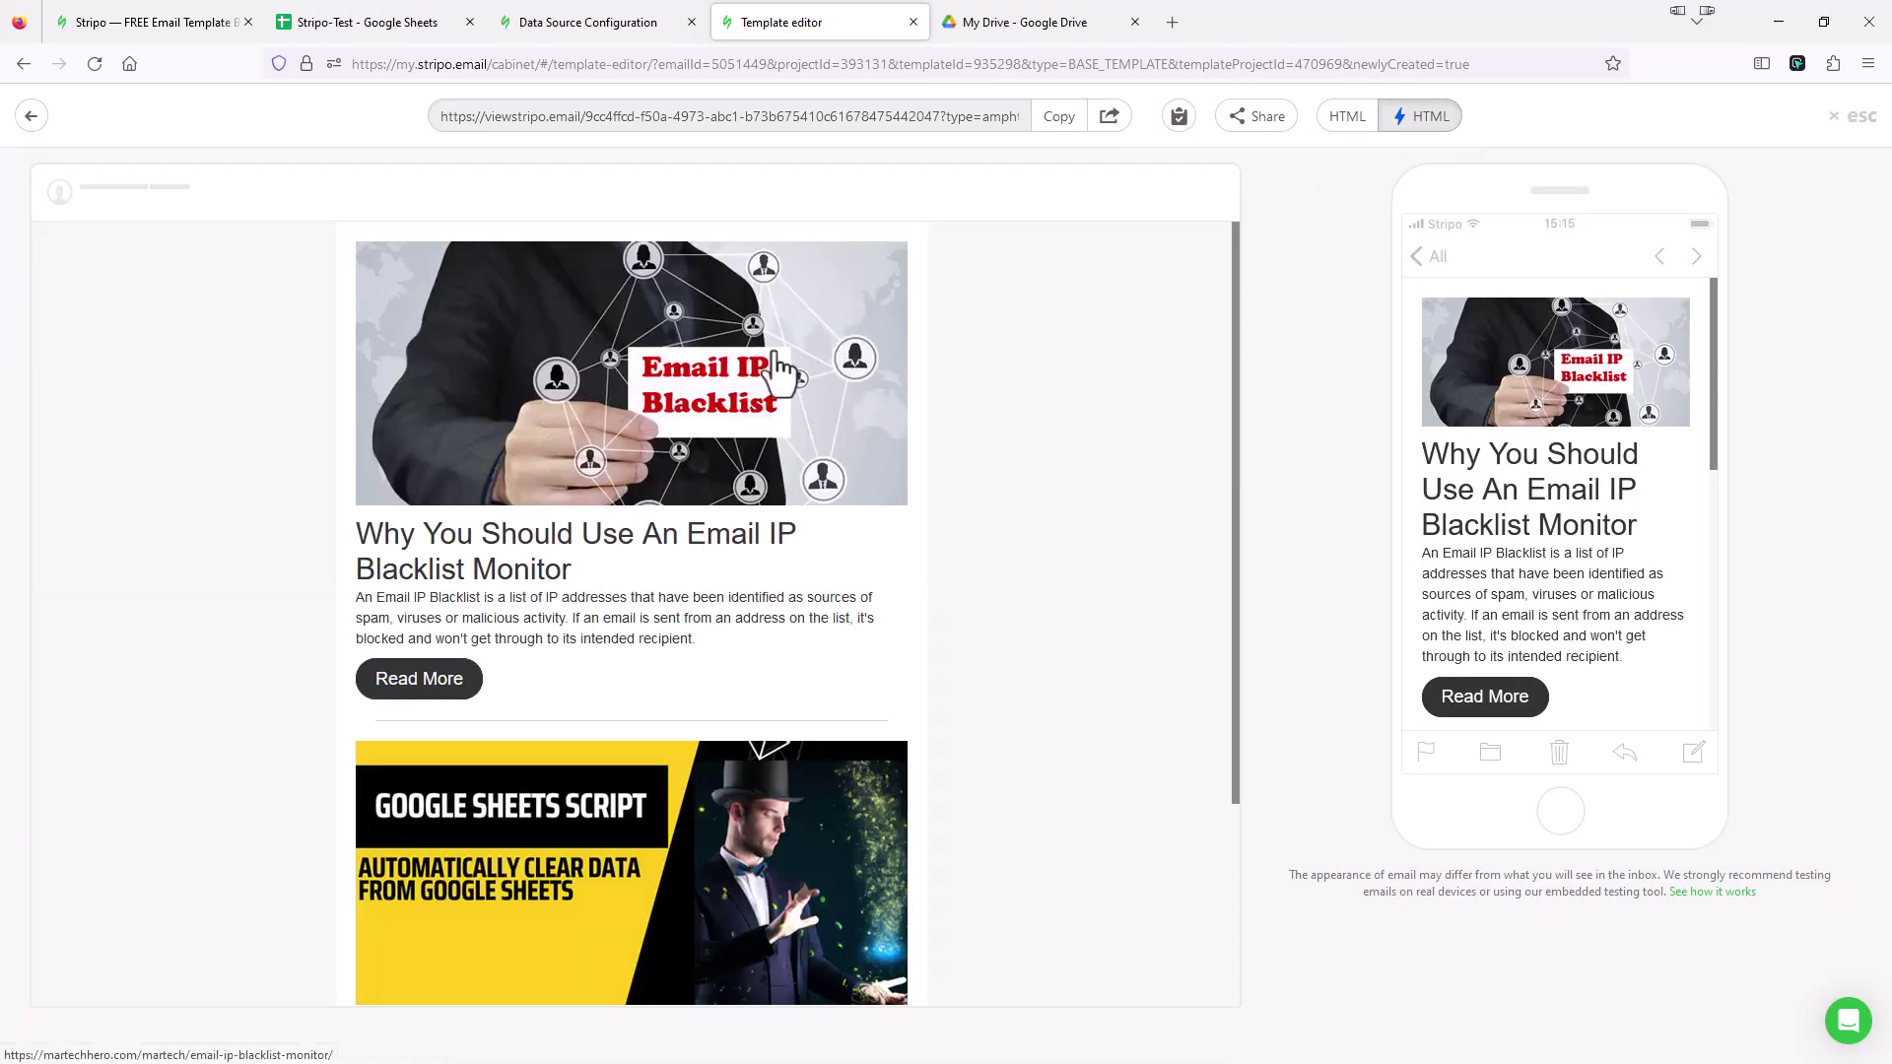
scroll(591, 515, down, 4)
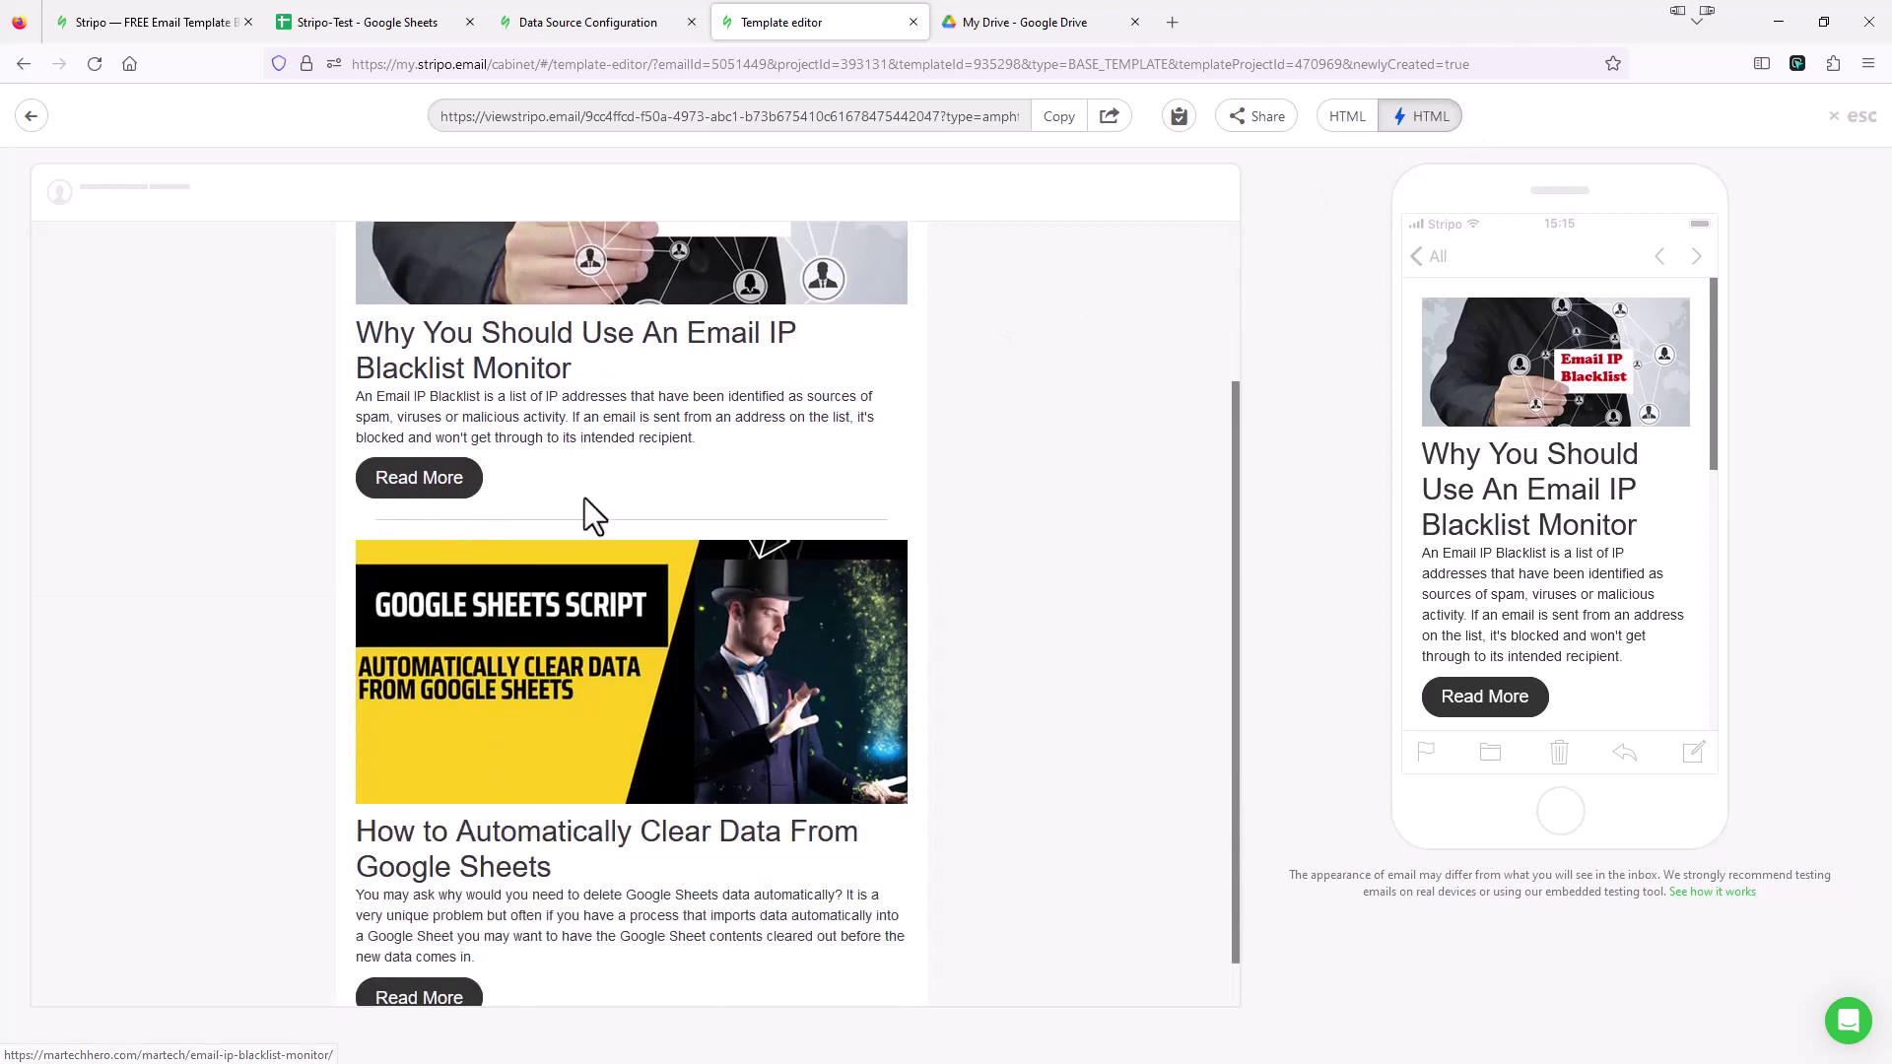
scroll(571, 734, up, 4)
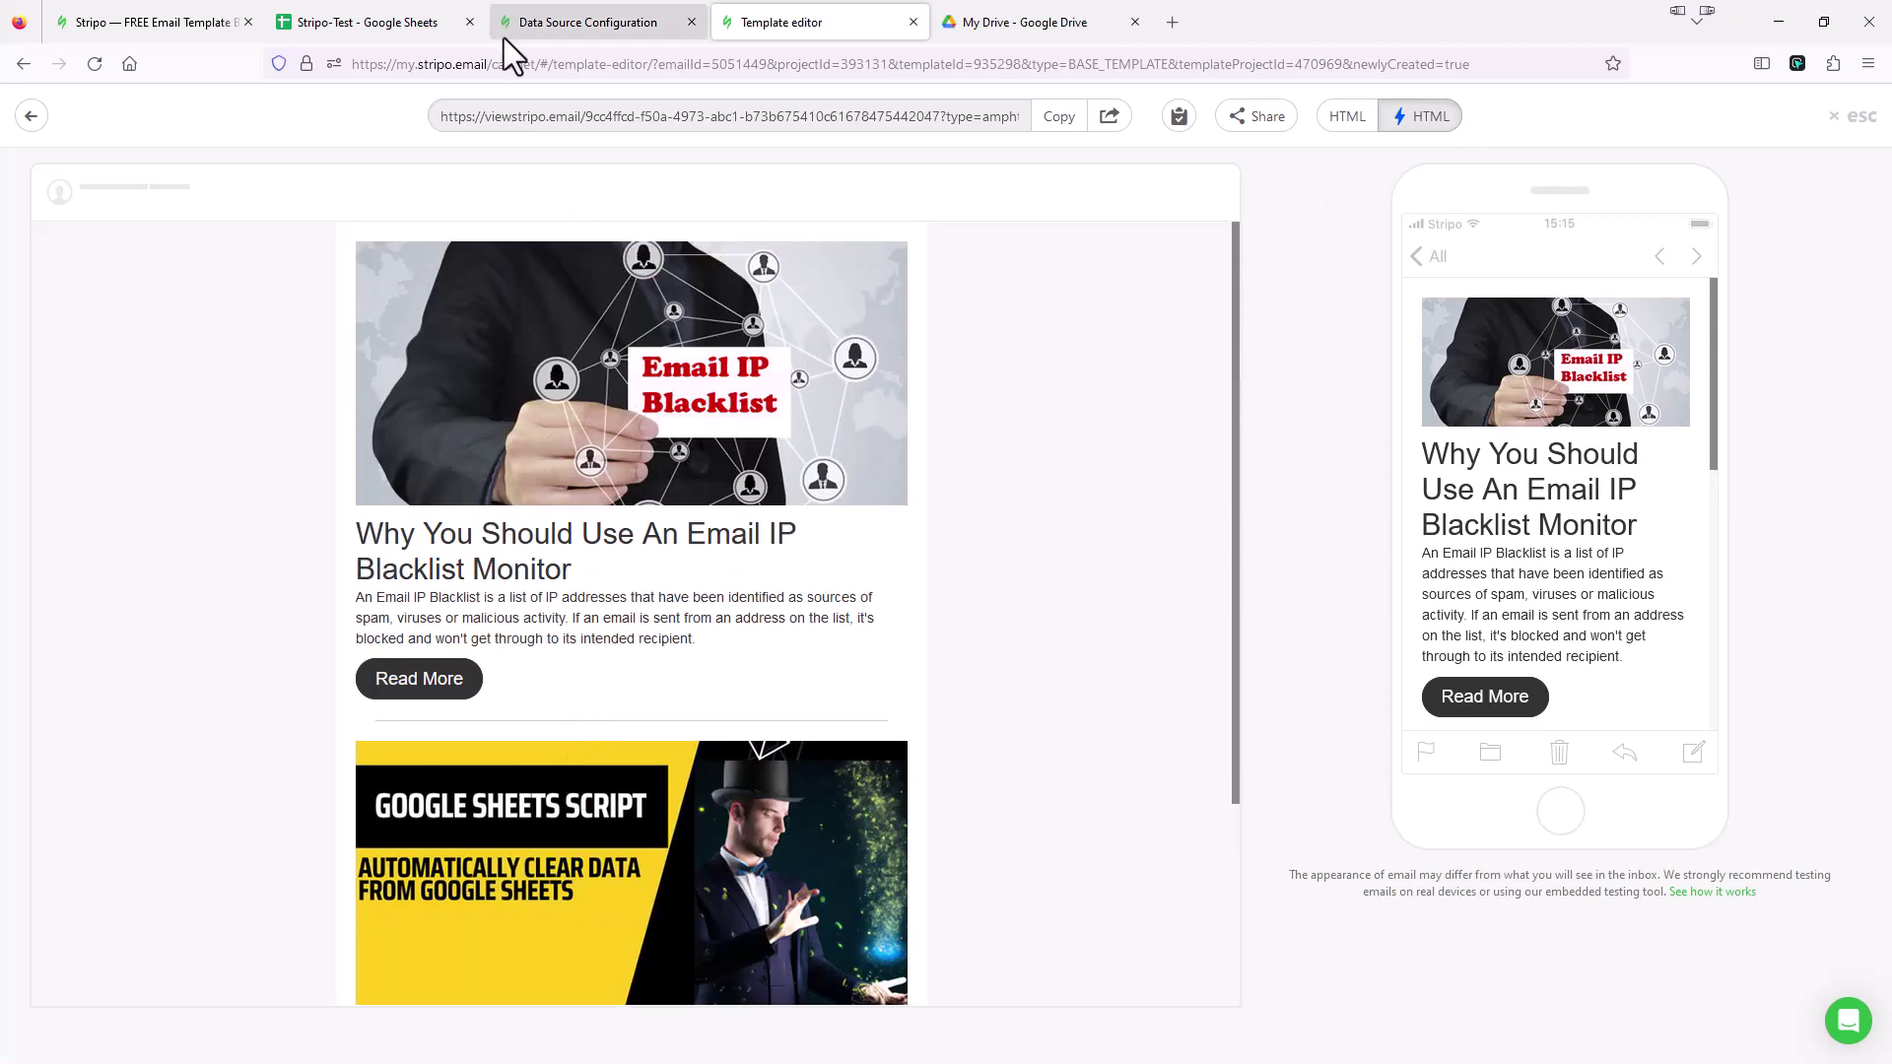
click(390, 22)
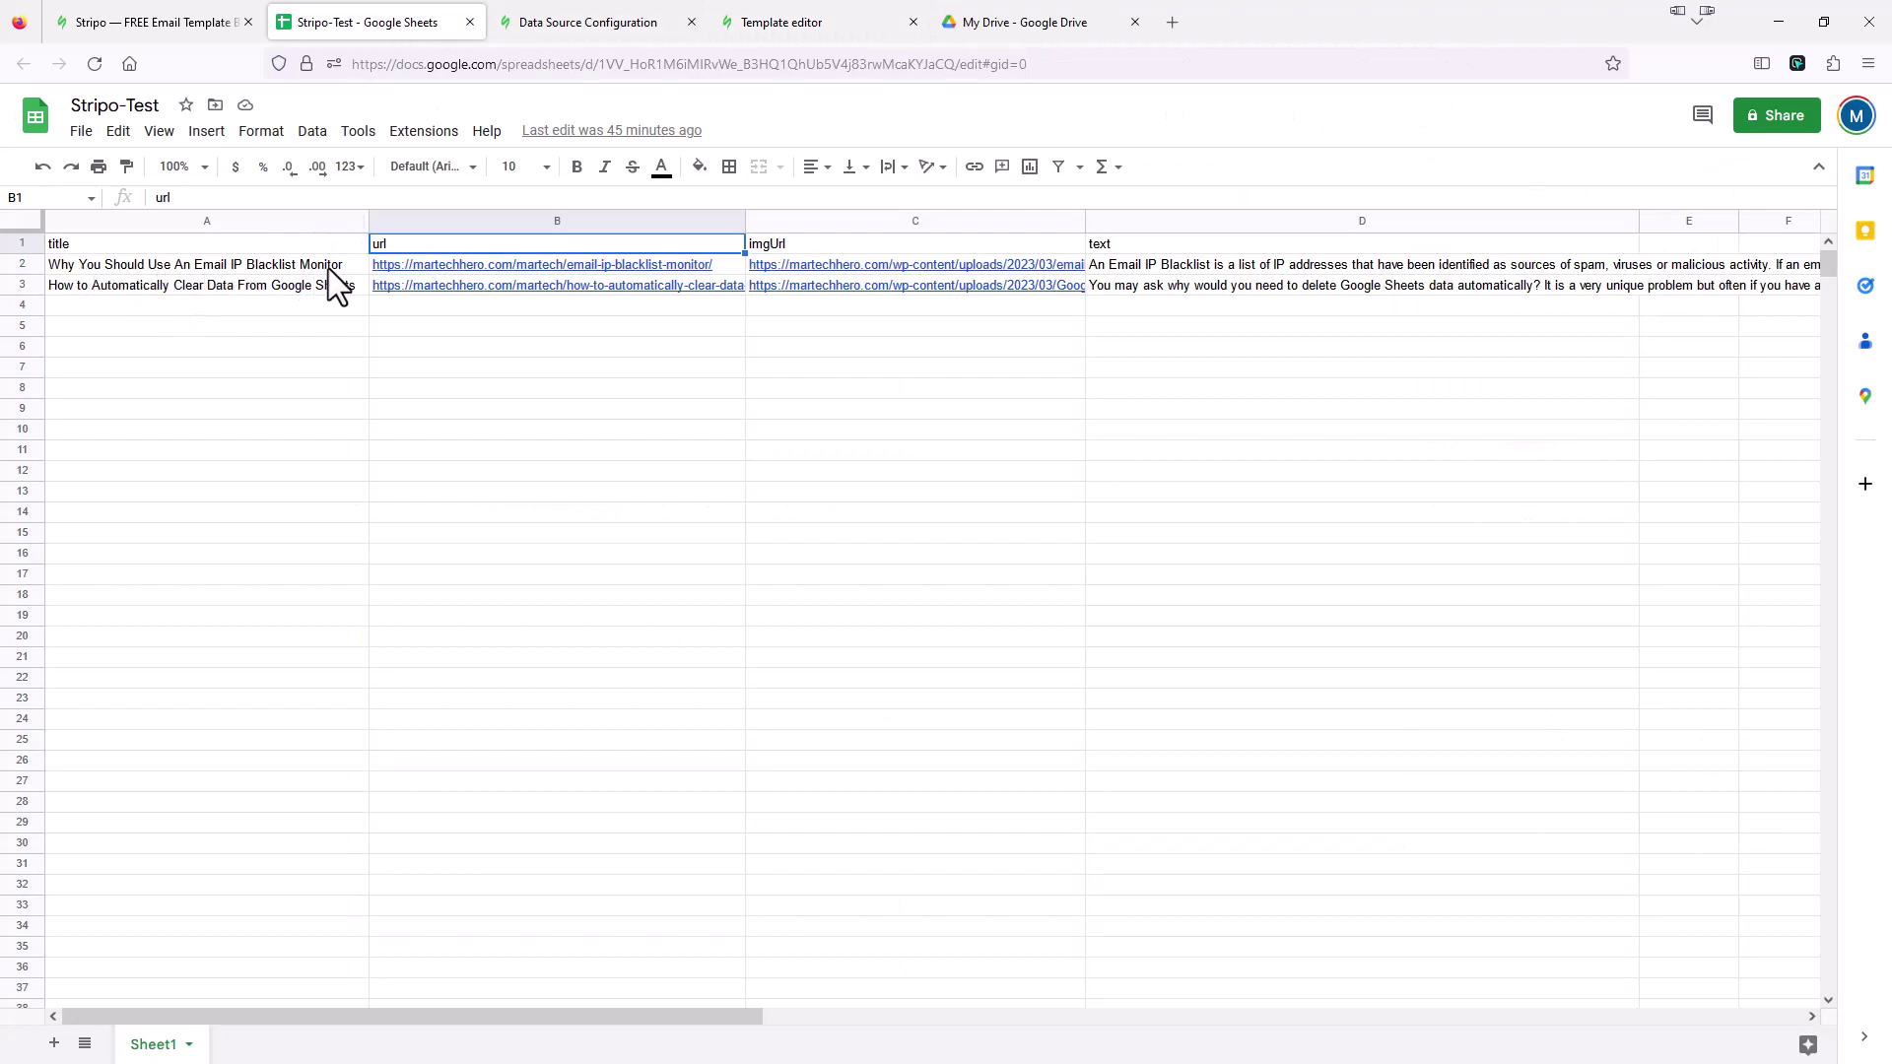
click(788, 24)
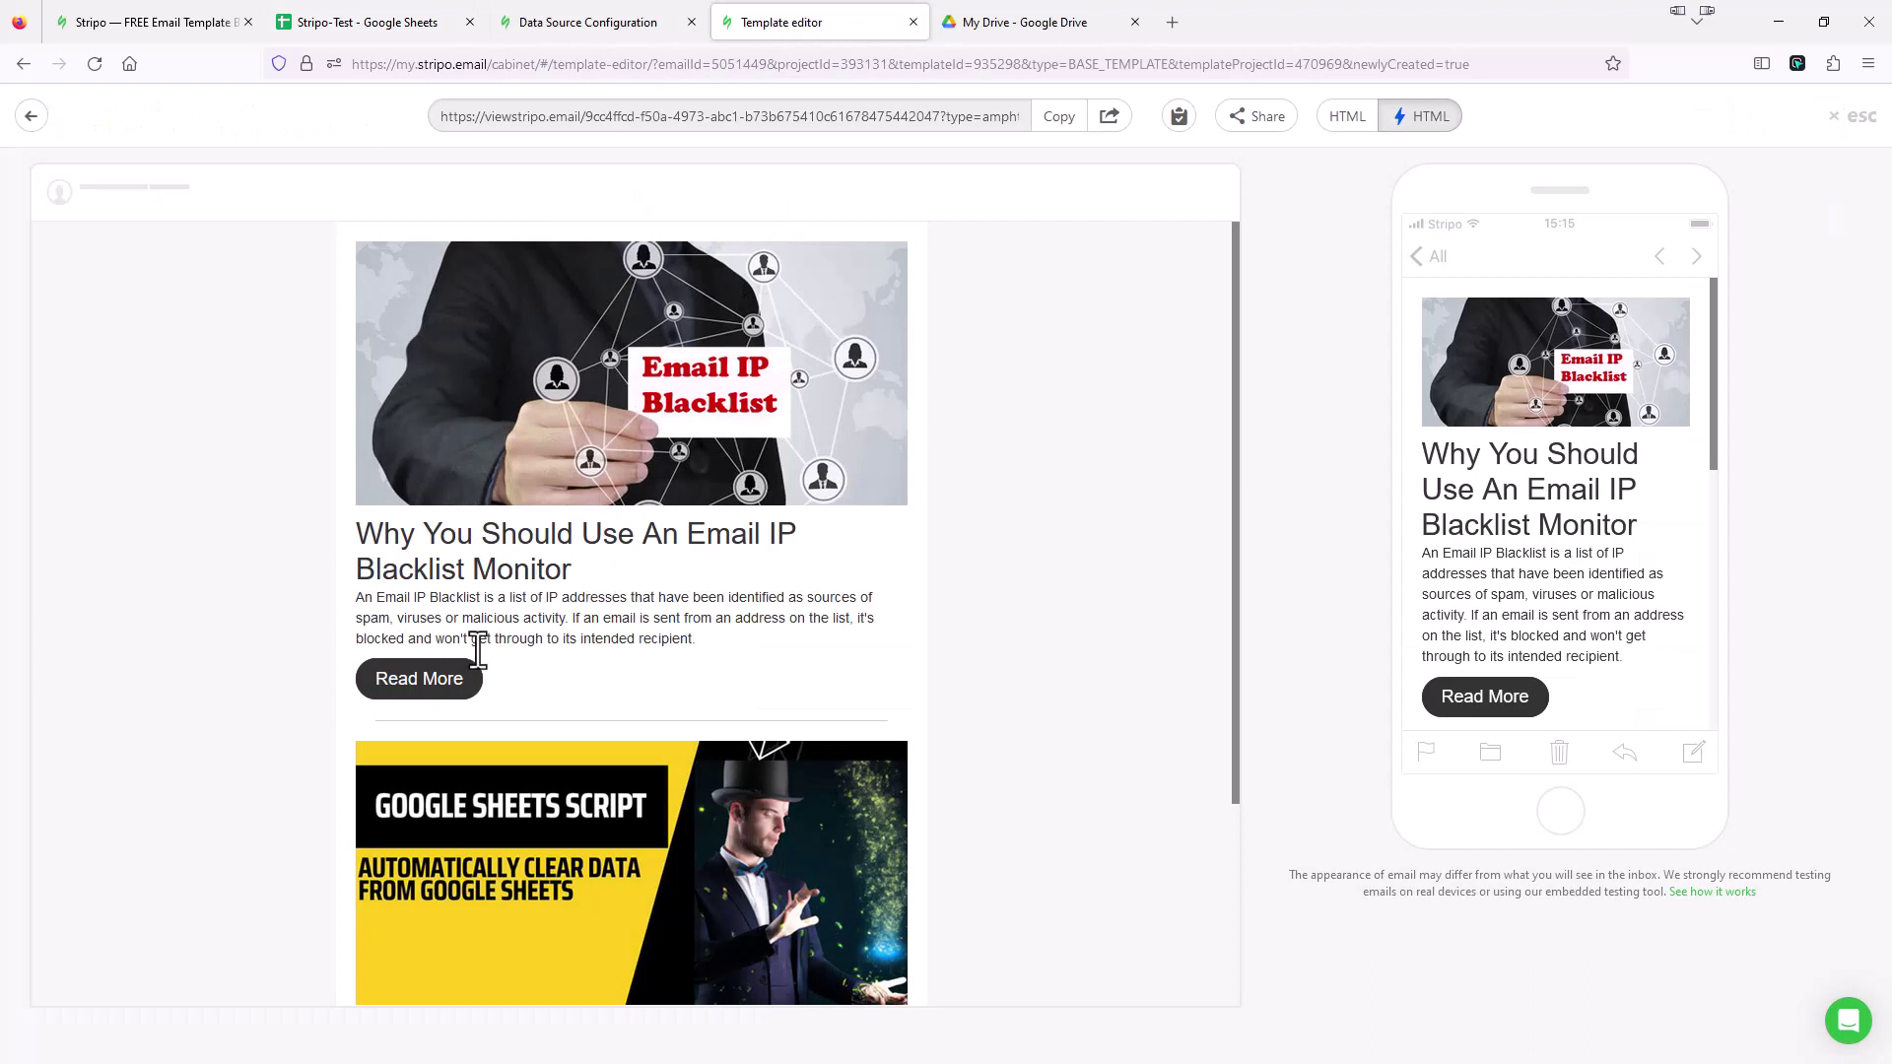
Test the first article's Read More link in the preview, close the opened article page and exit the preview.
click(413, 680)
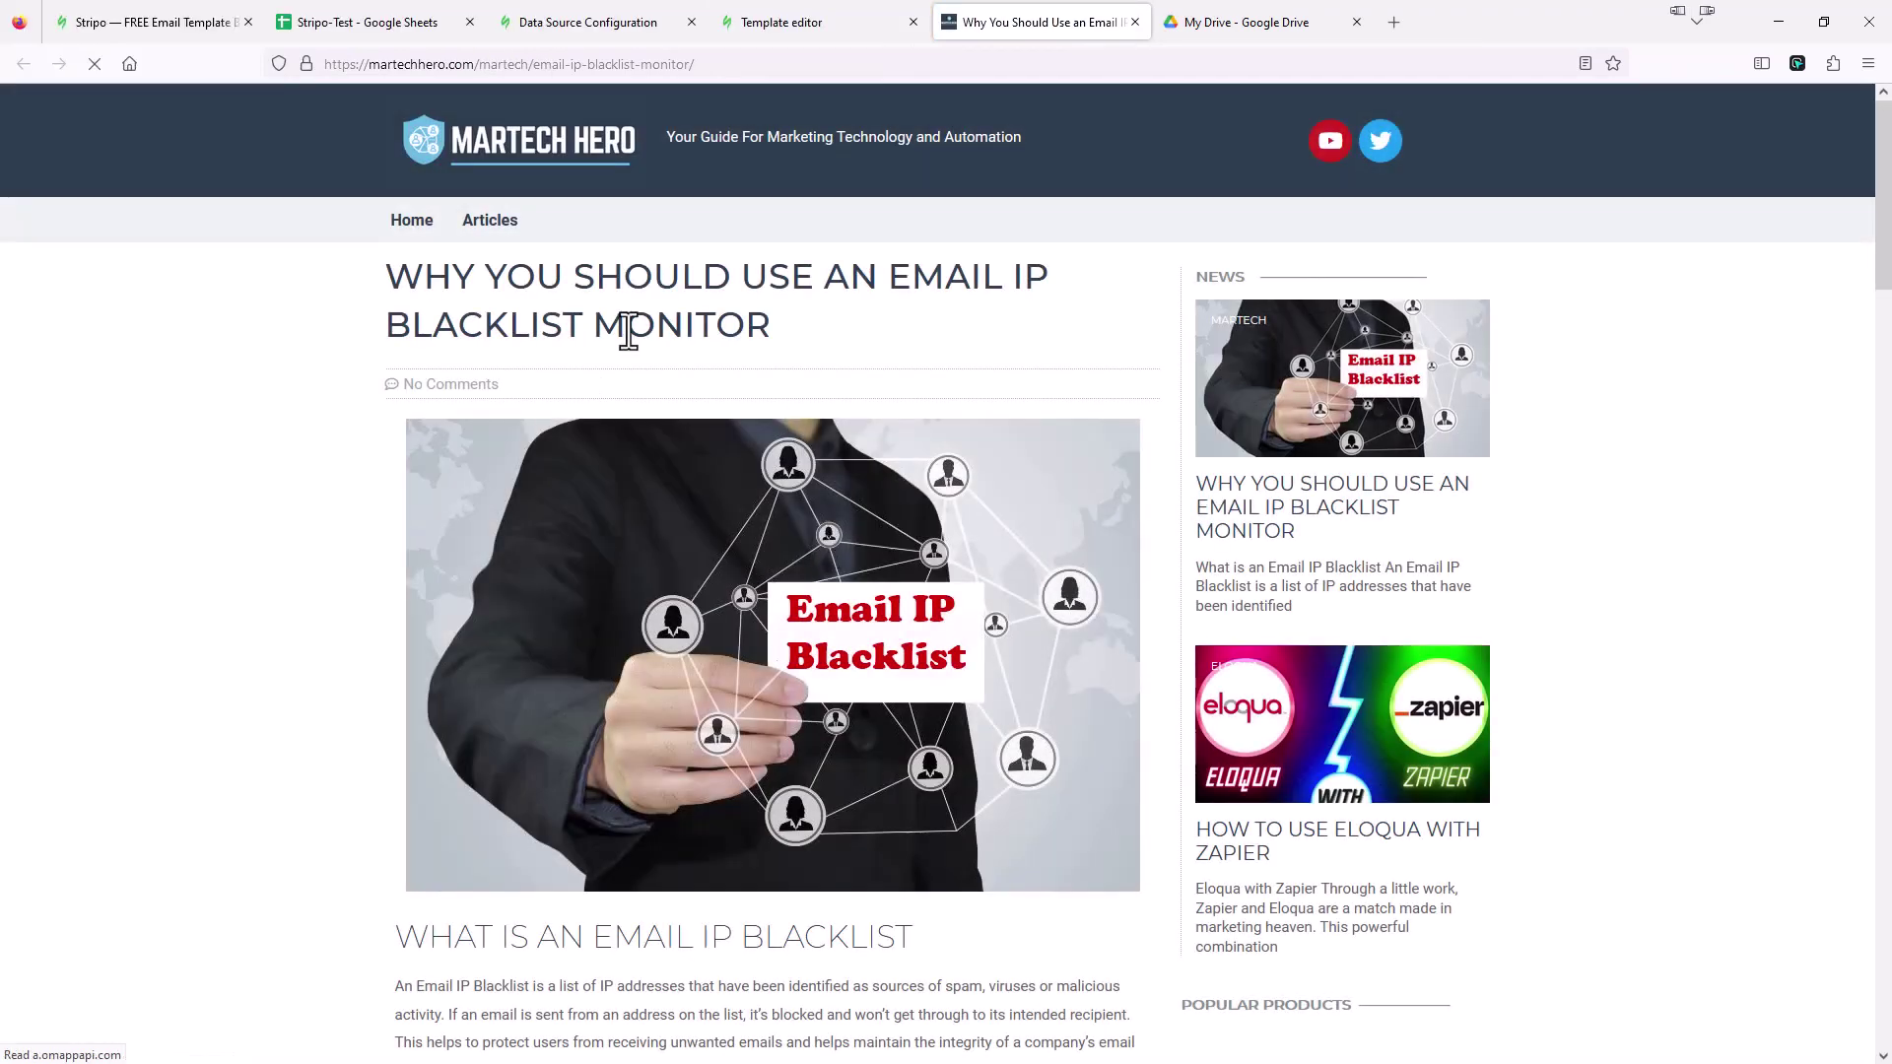
click(1136, 22)
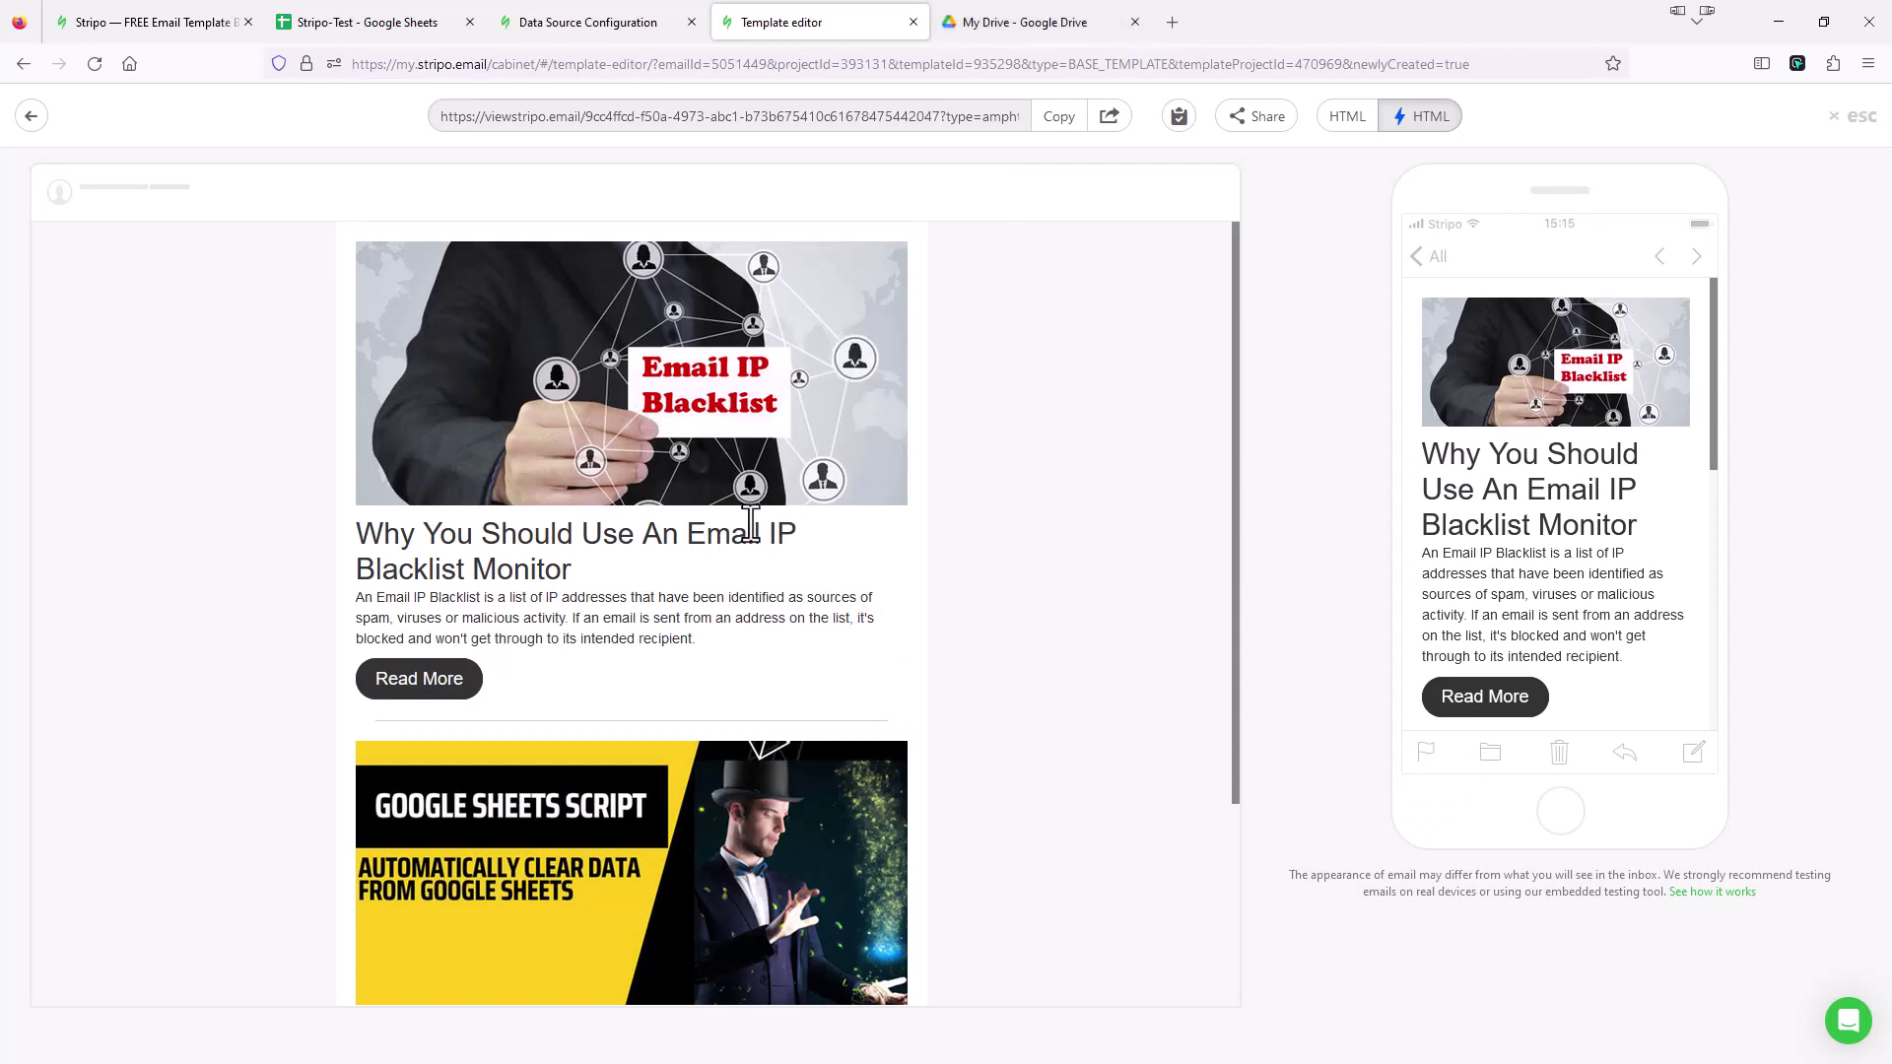
click(27, 116)
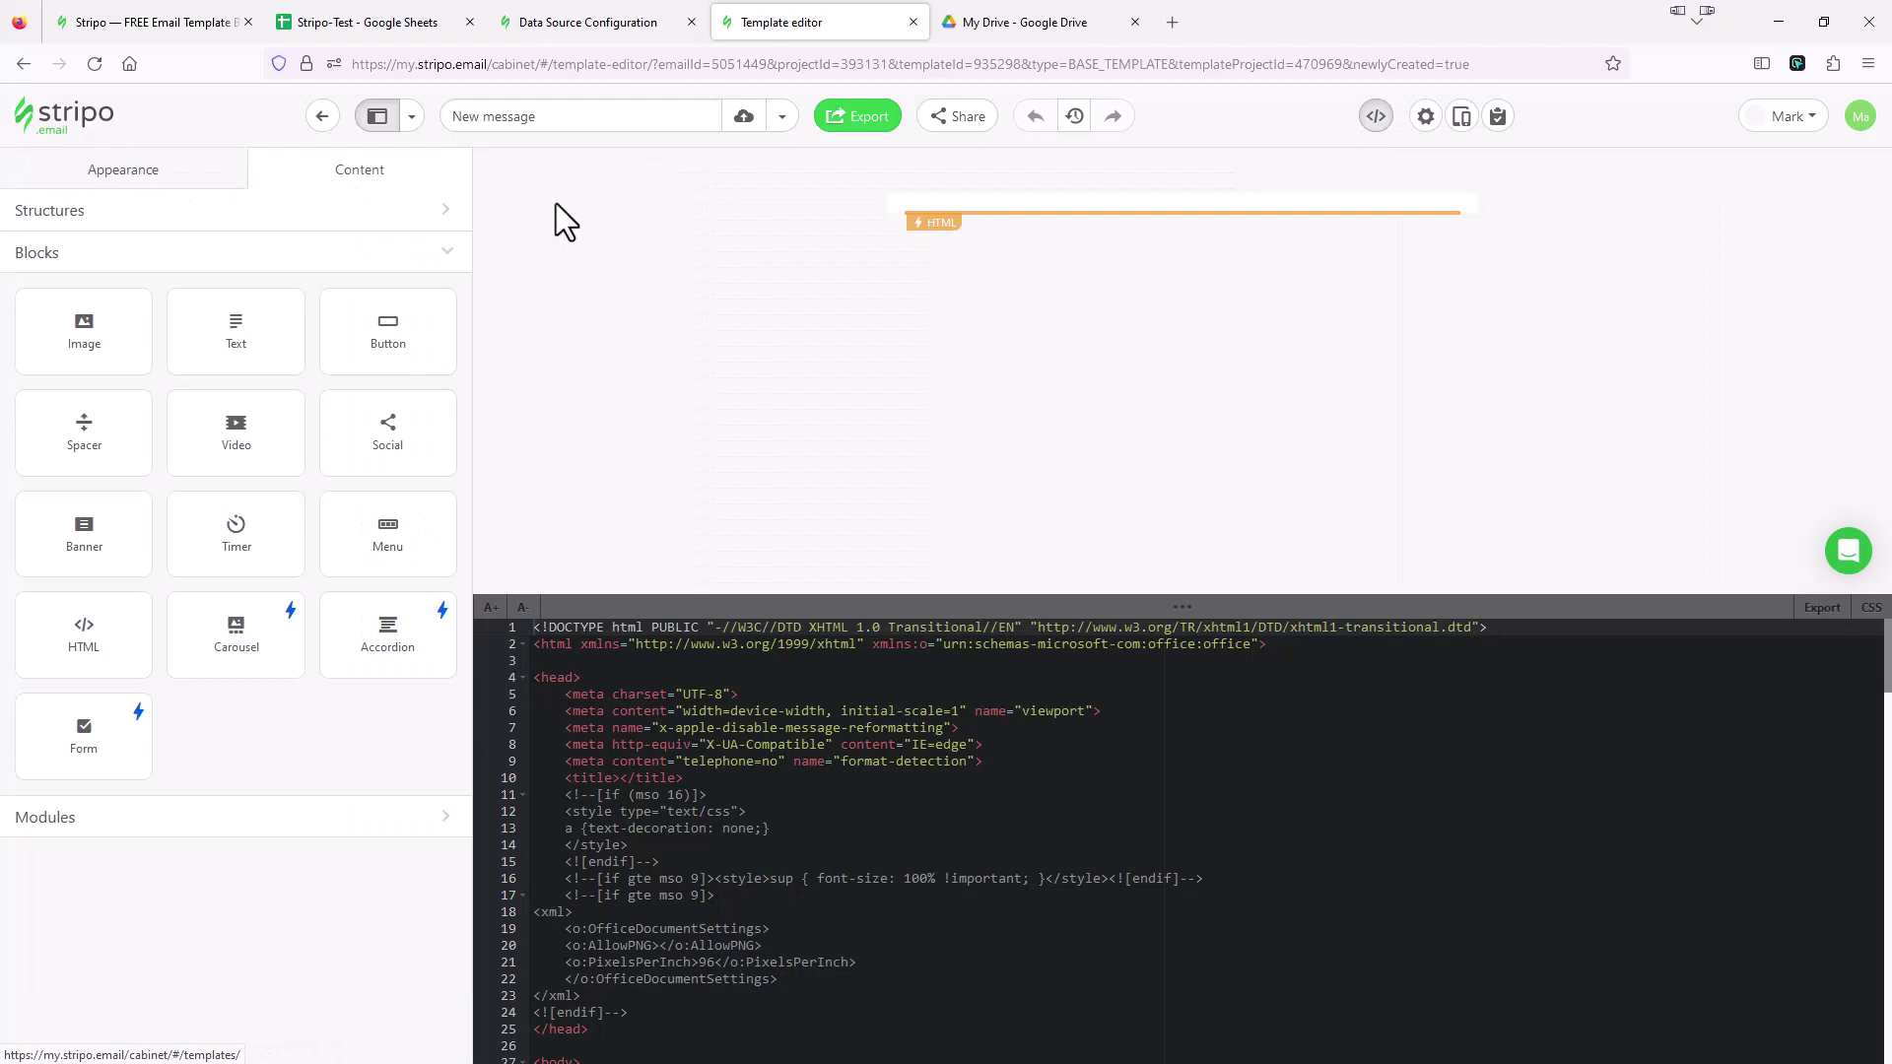
In the Stripo-Test sheet, add "TEST THIS CHANGE - " in front of the title in cell A2.
click(386, 22)
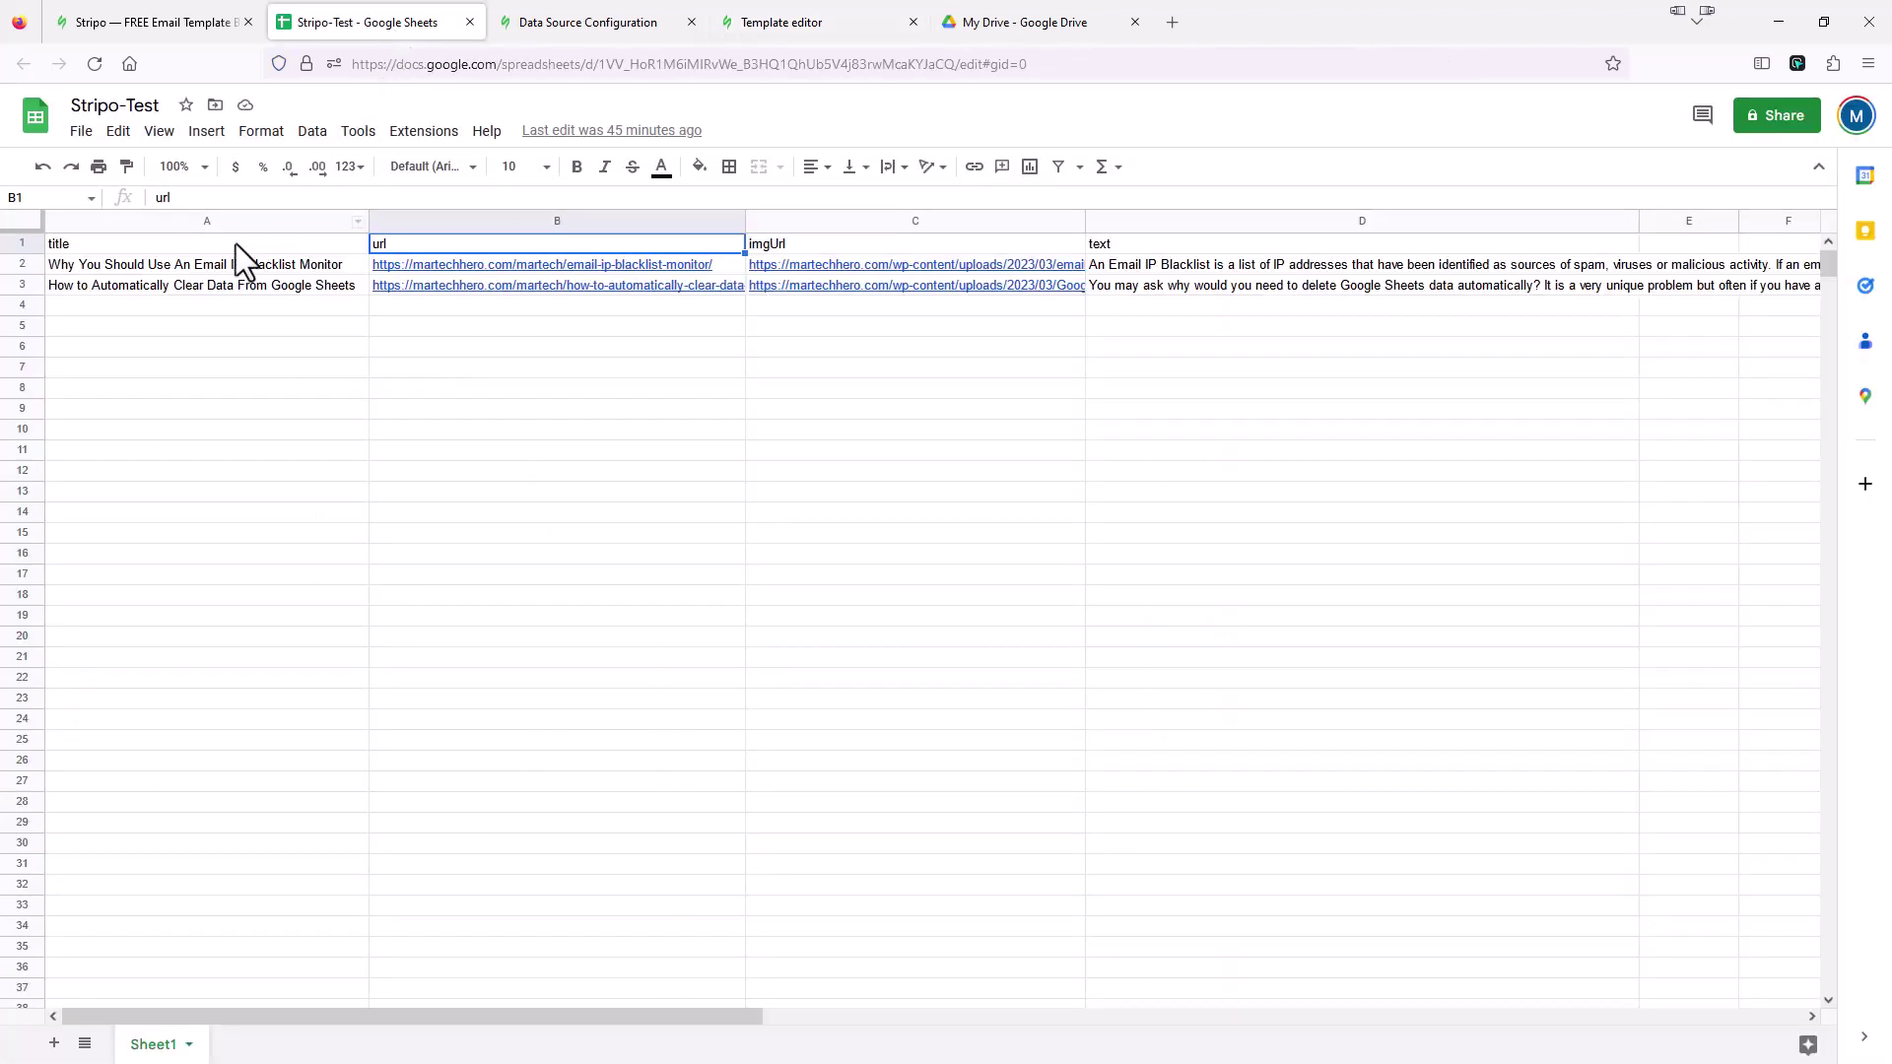
click(203, 268)
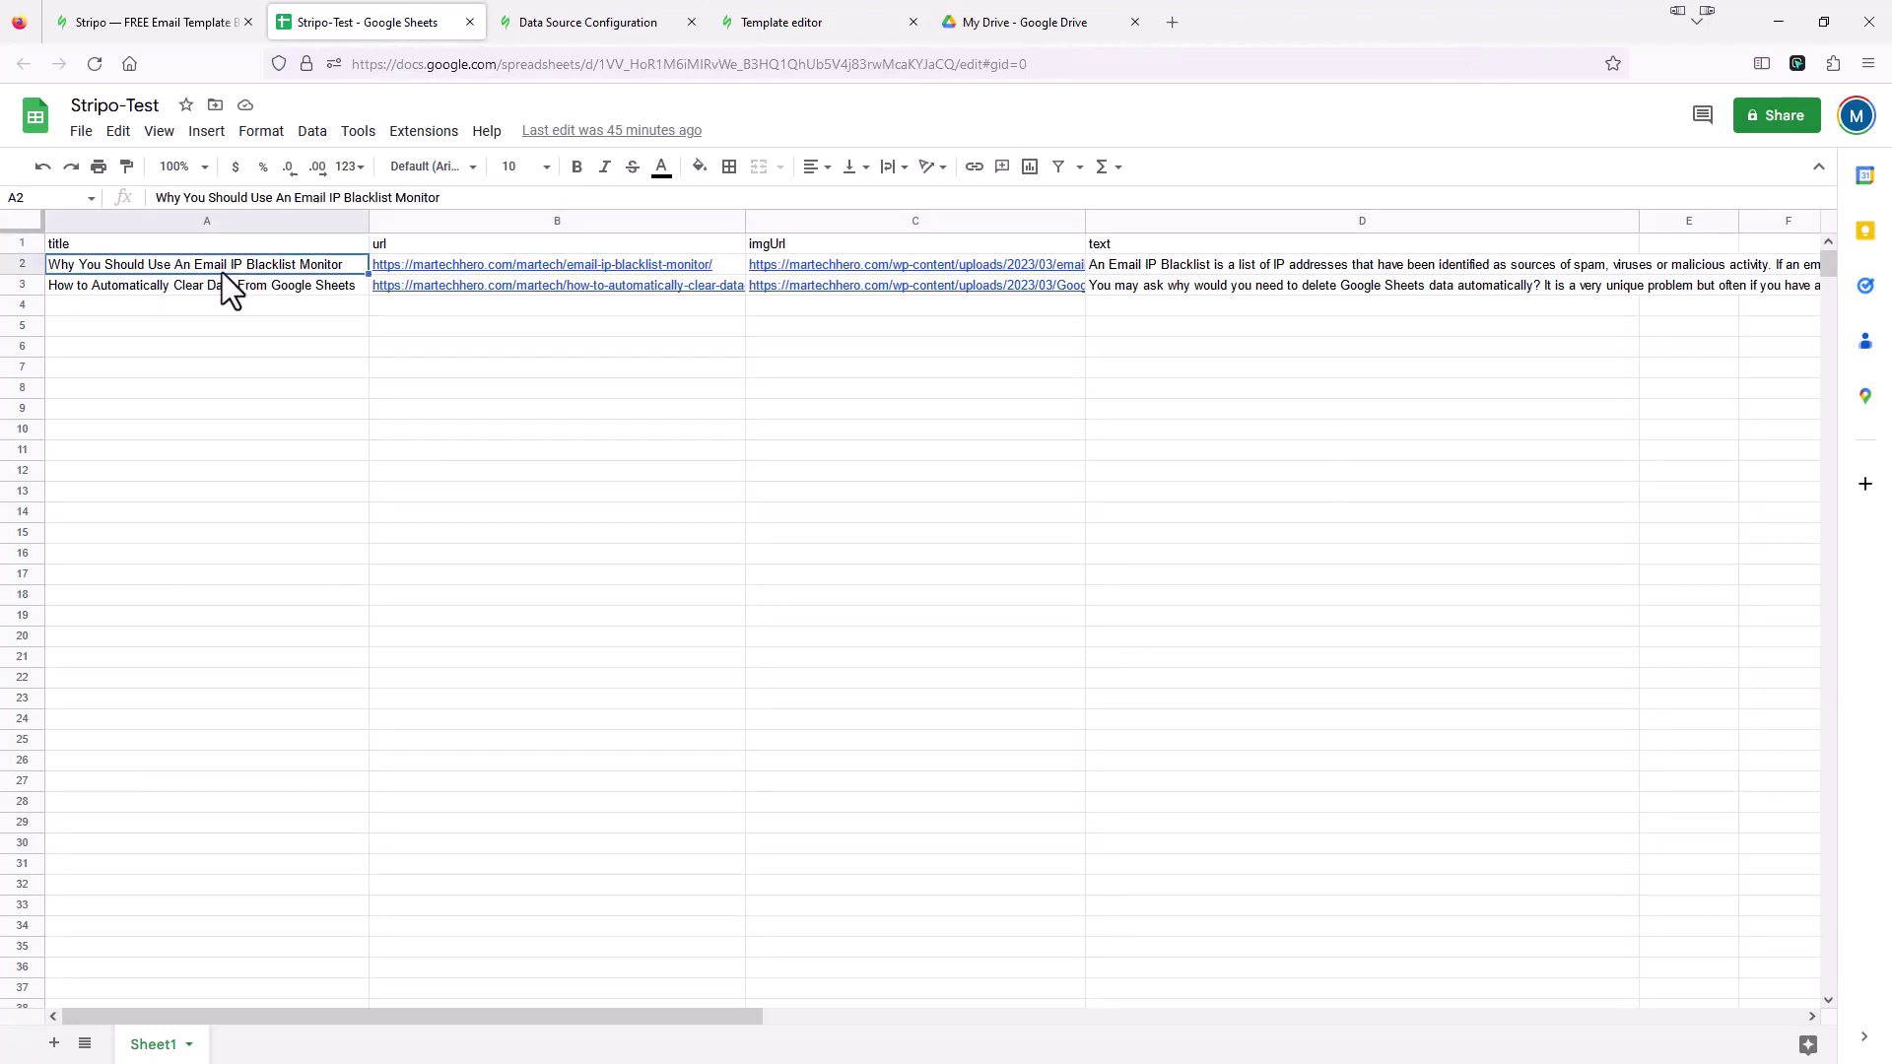
double_click(221, 272)
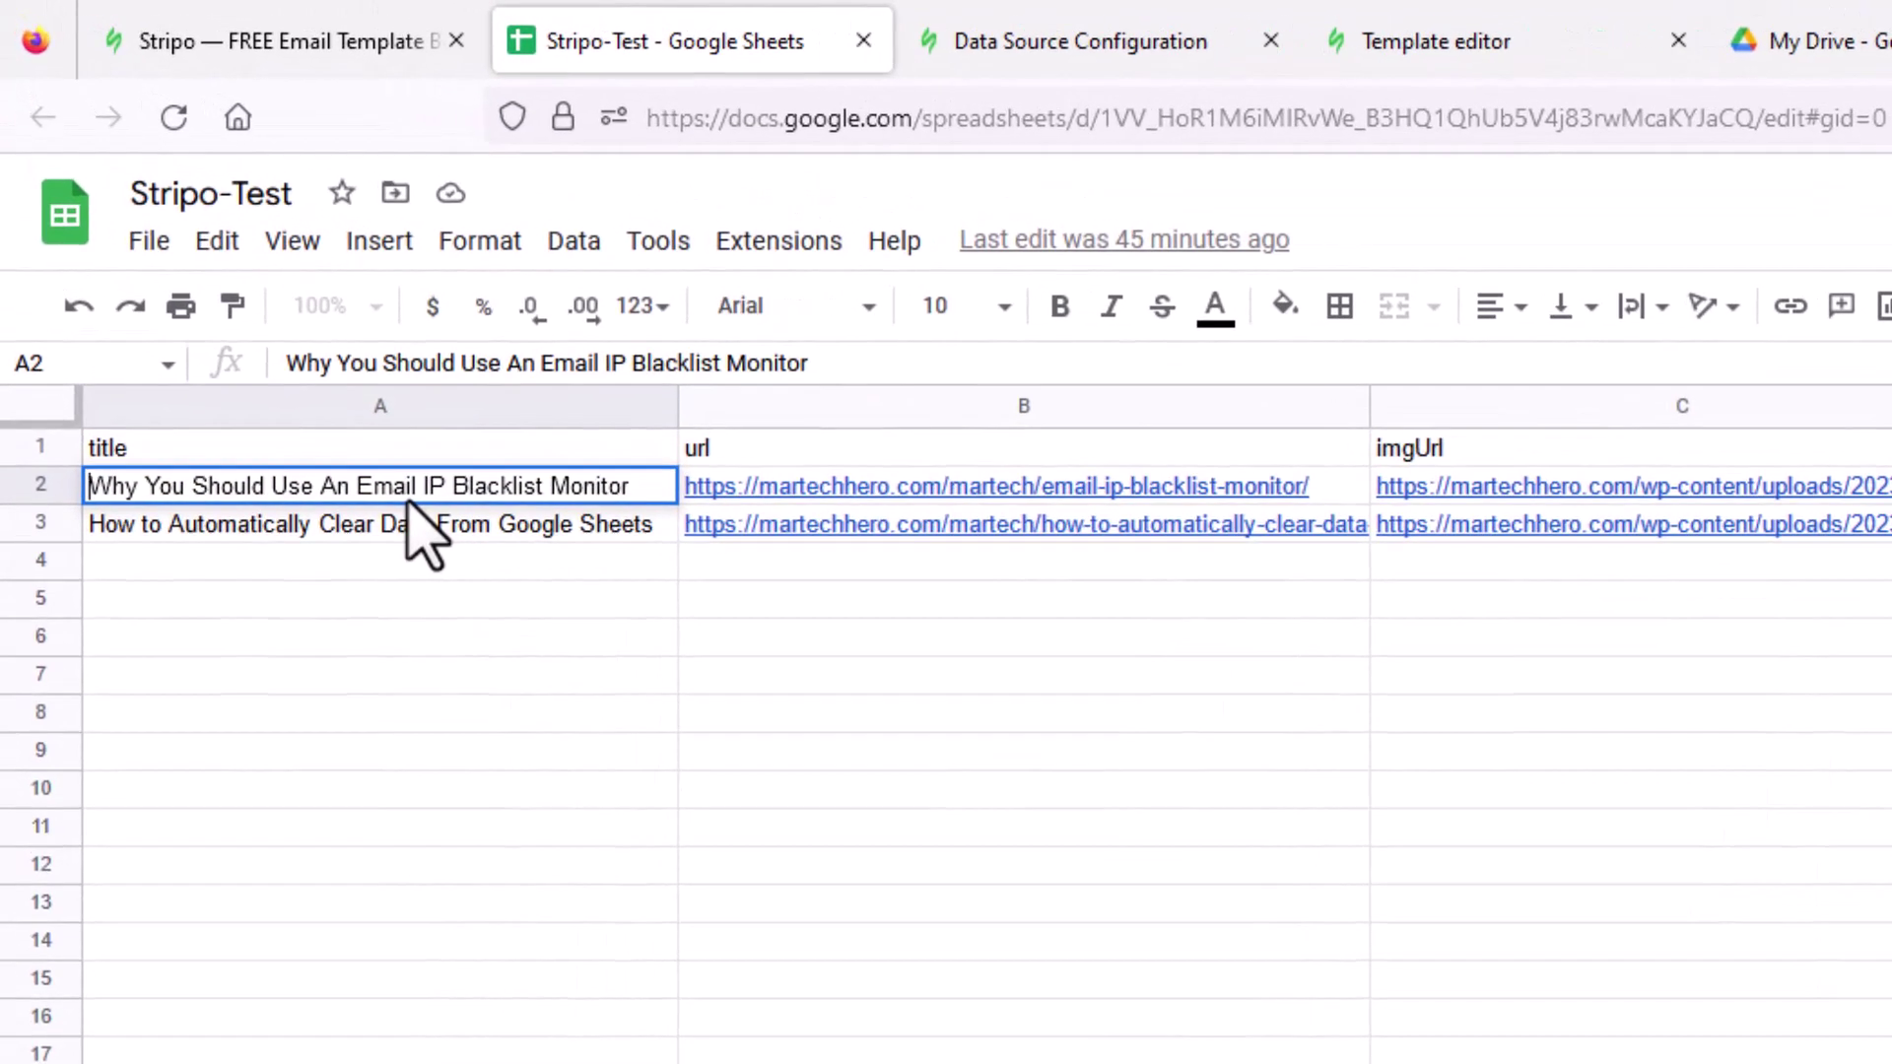
text(TEST THIS )
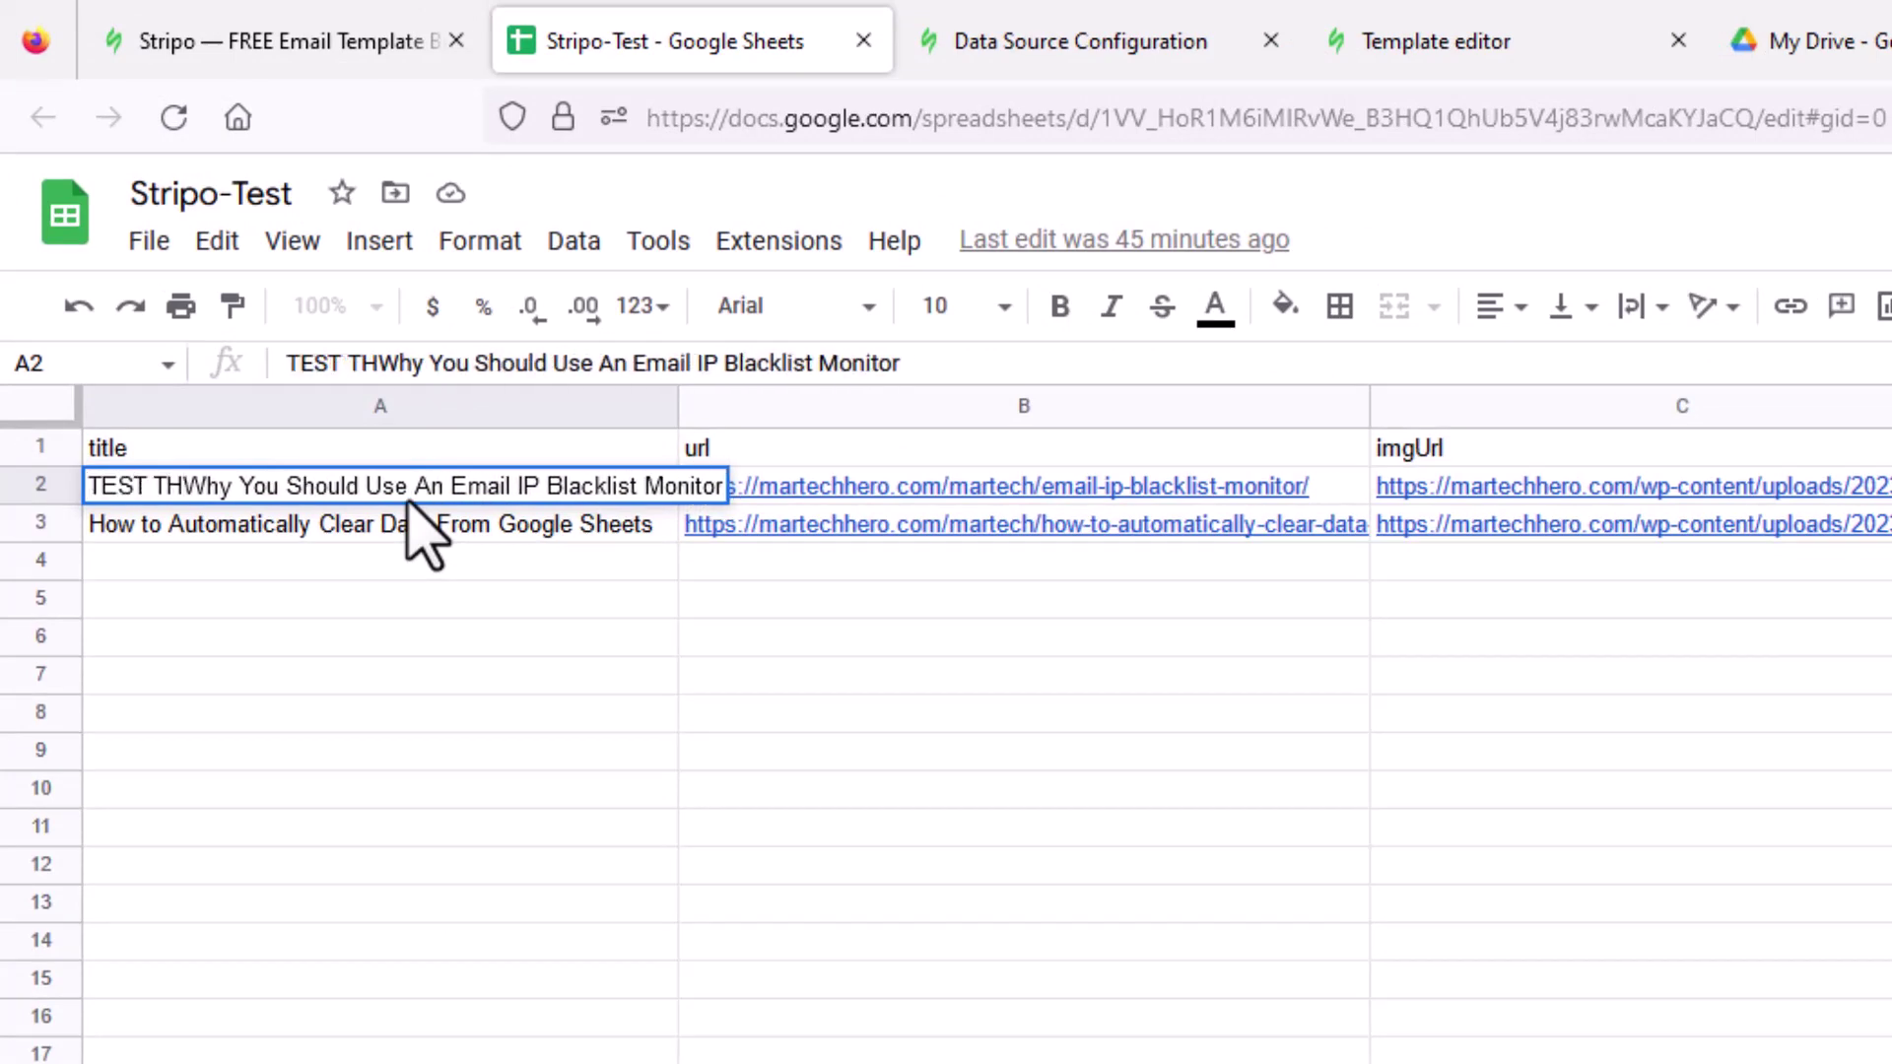
text(ChAnG)
key(BackSpace)
key(BackSpace)
key(BackSpace)
key(BackSpace)
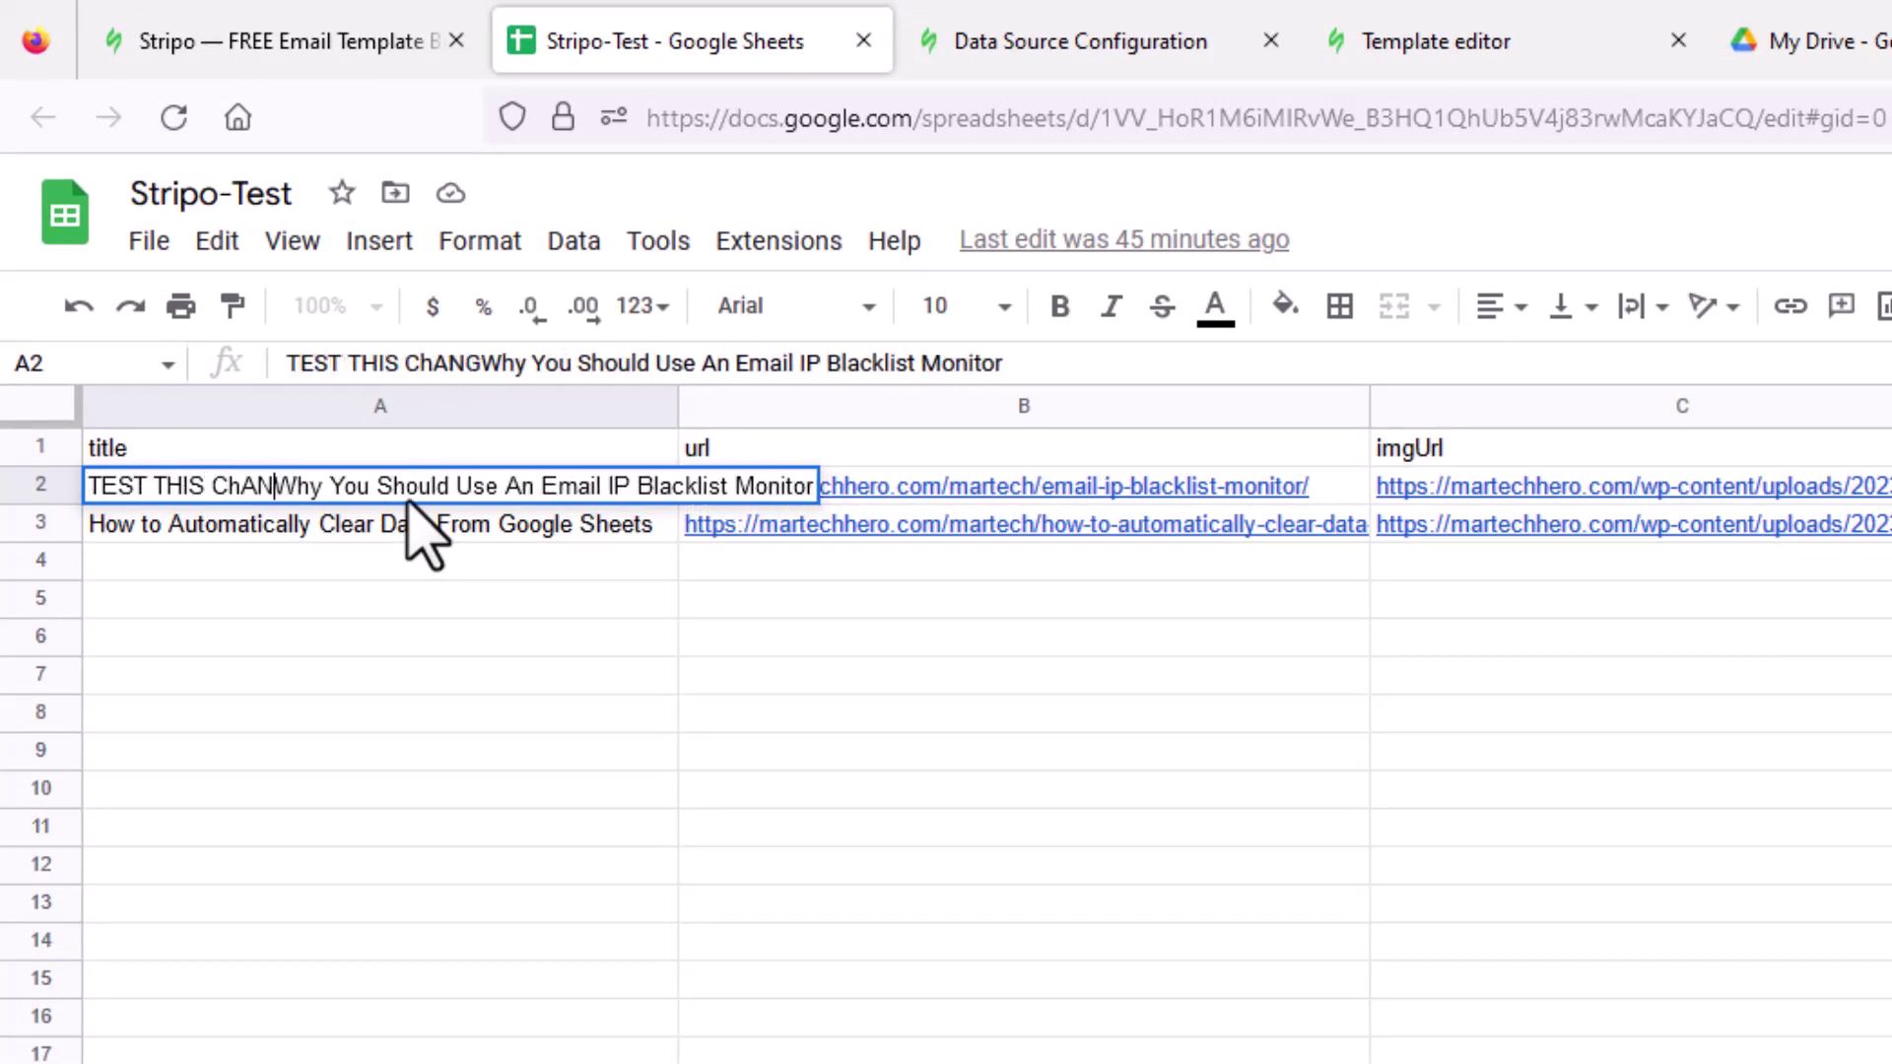
text(HANGE -)
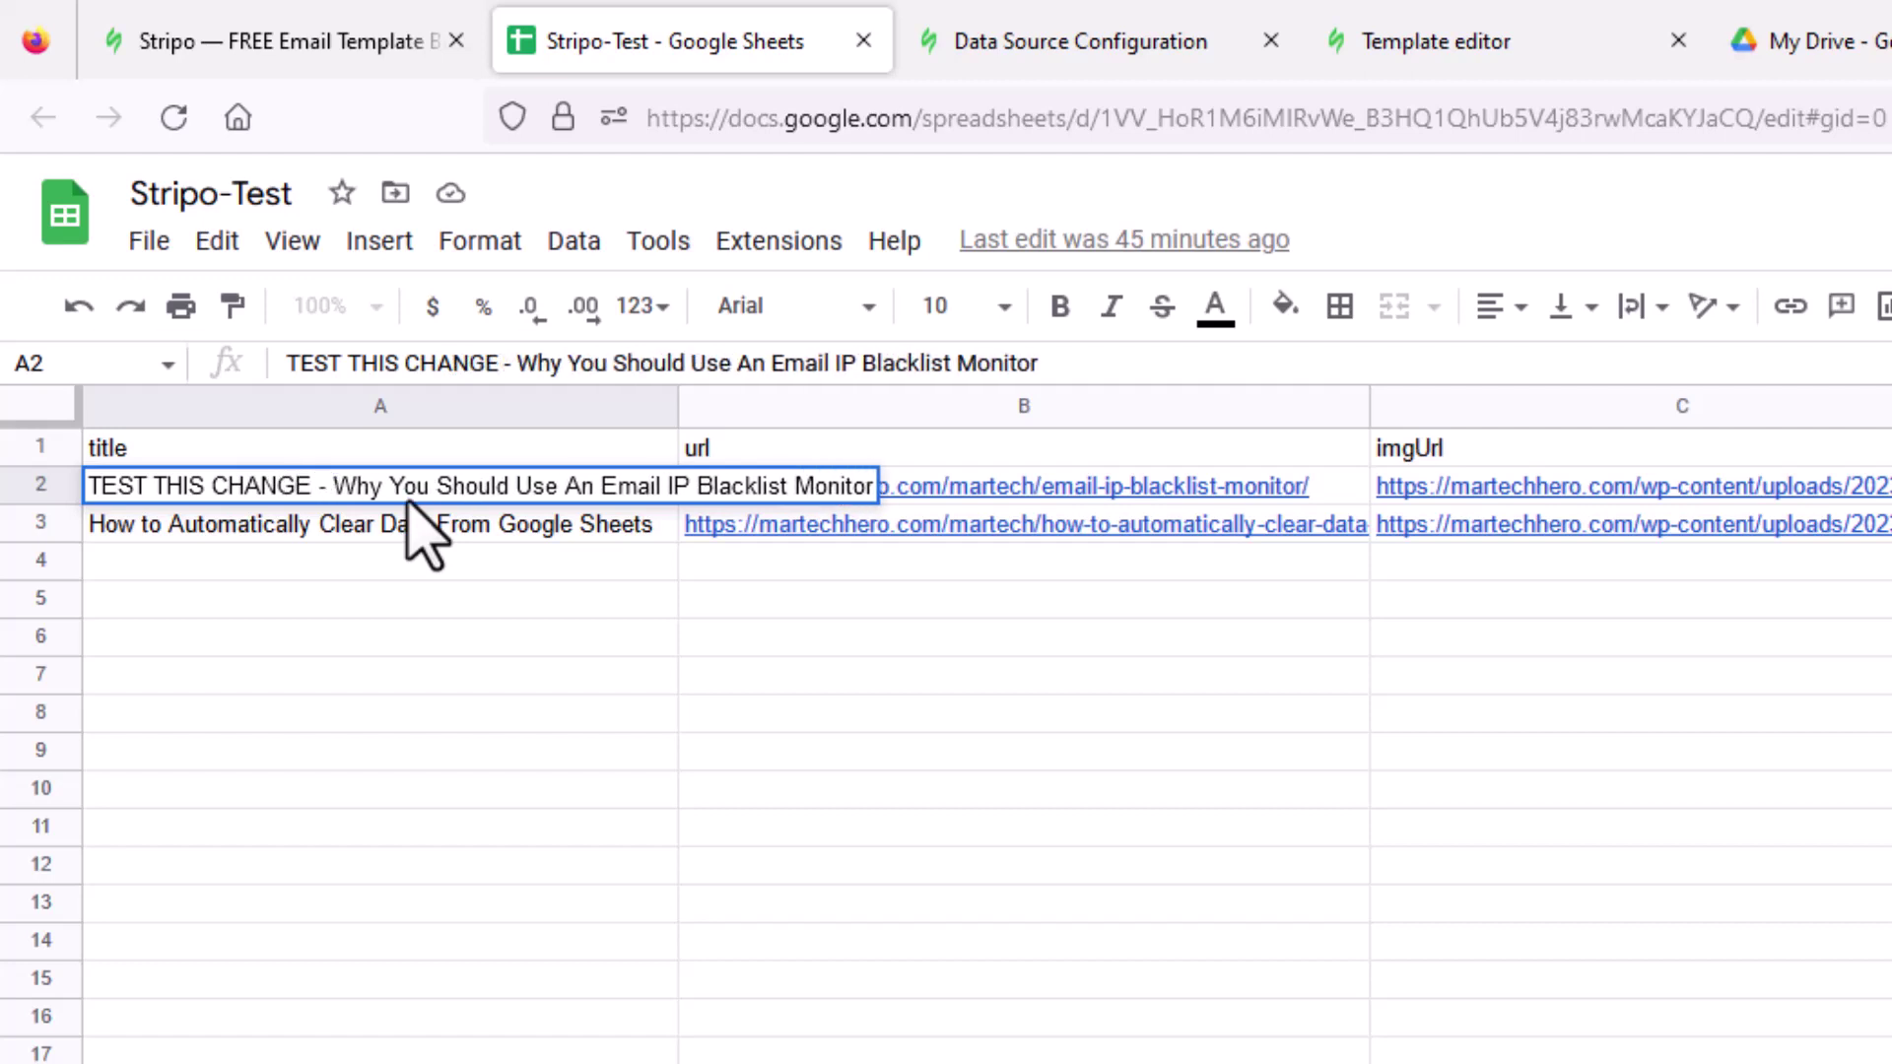
key(Return)
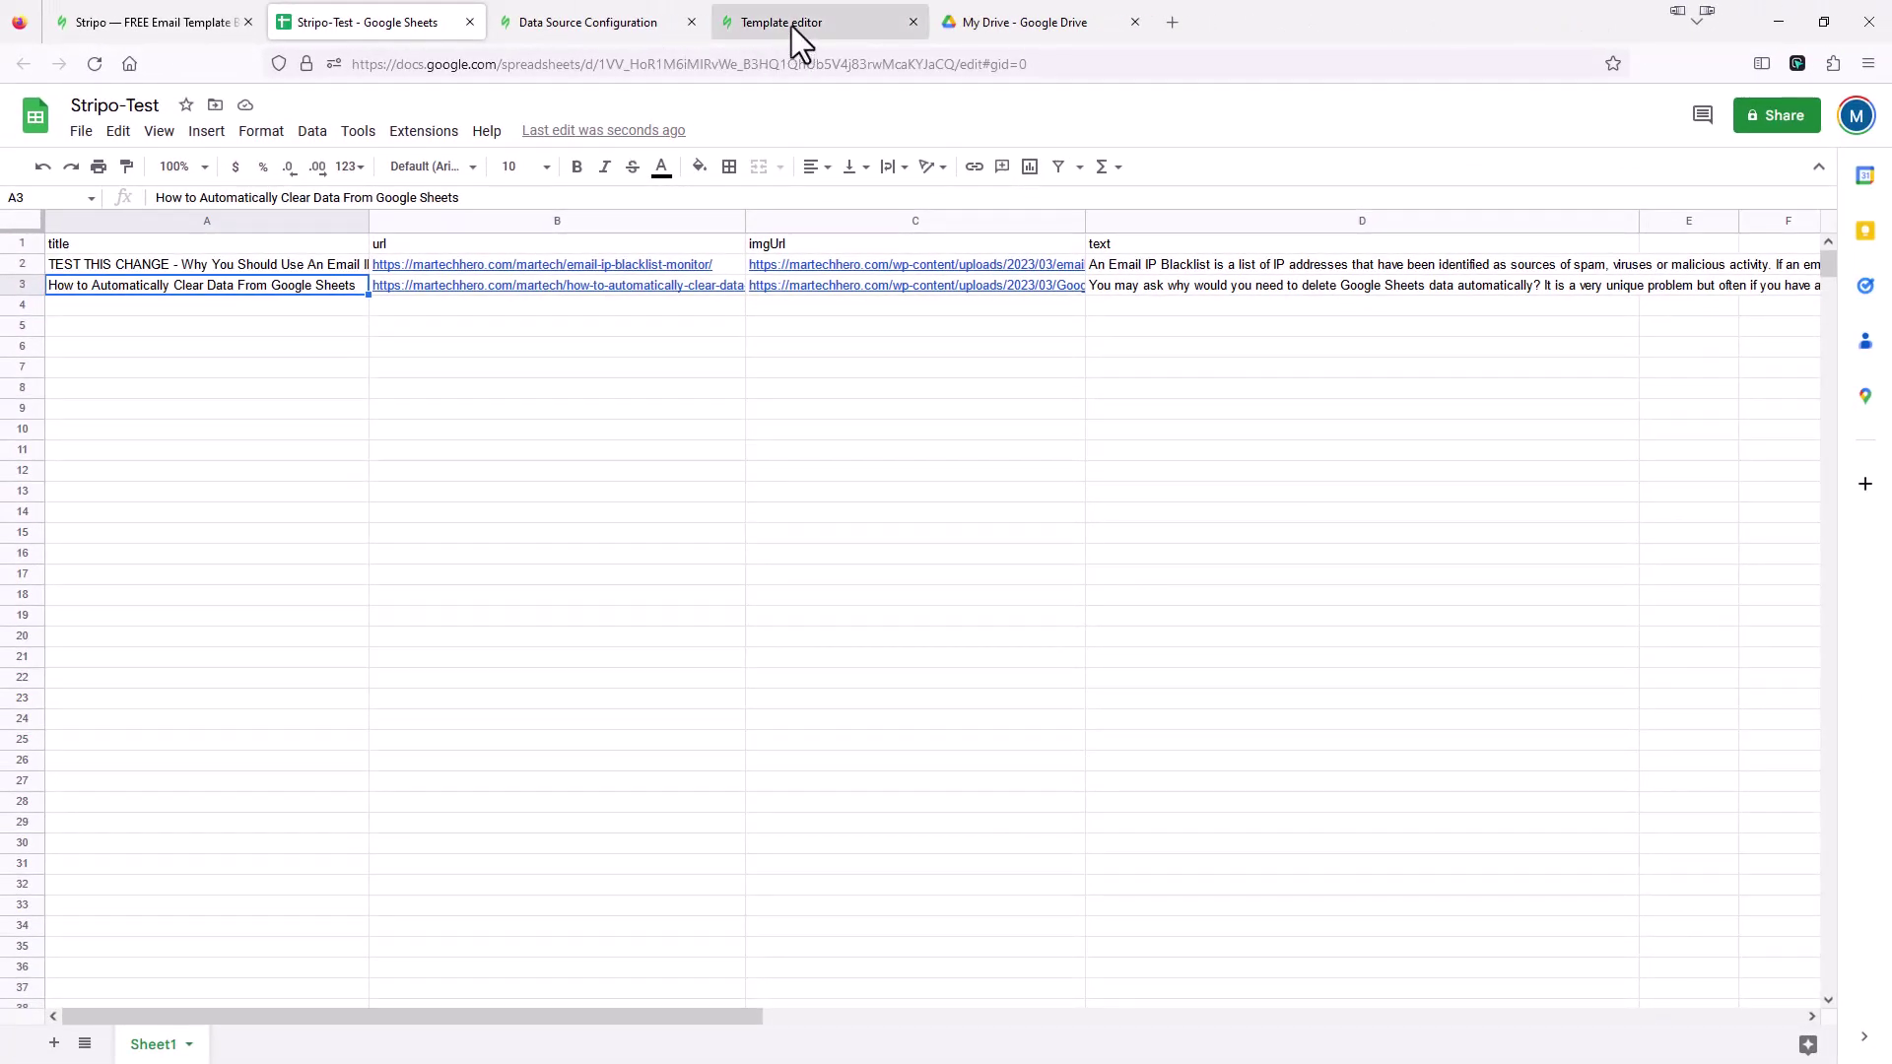
Preview the Stripo email again, compare the first article's title with the edited sheet, and exit the preview.
click(790, 25)
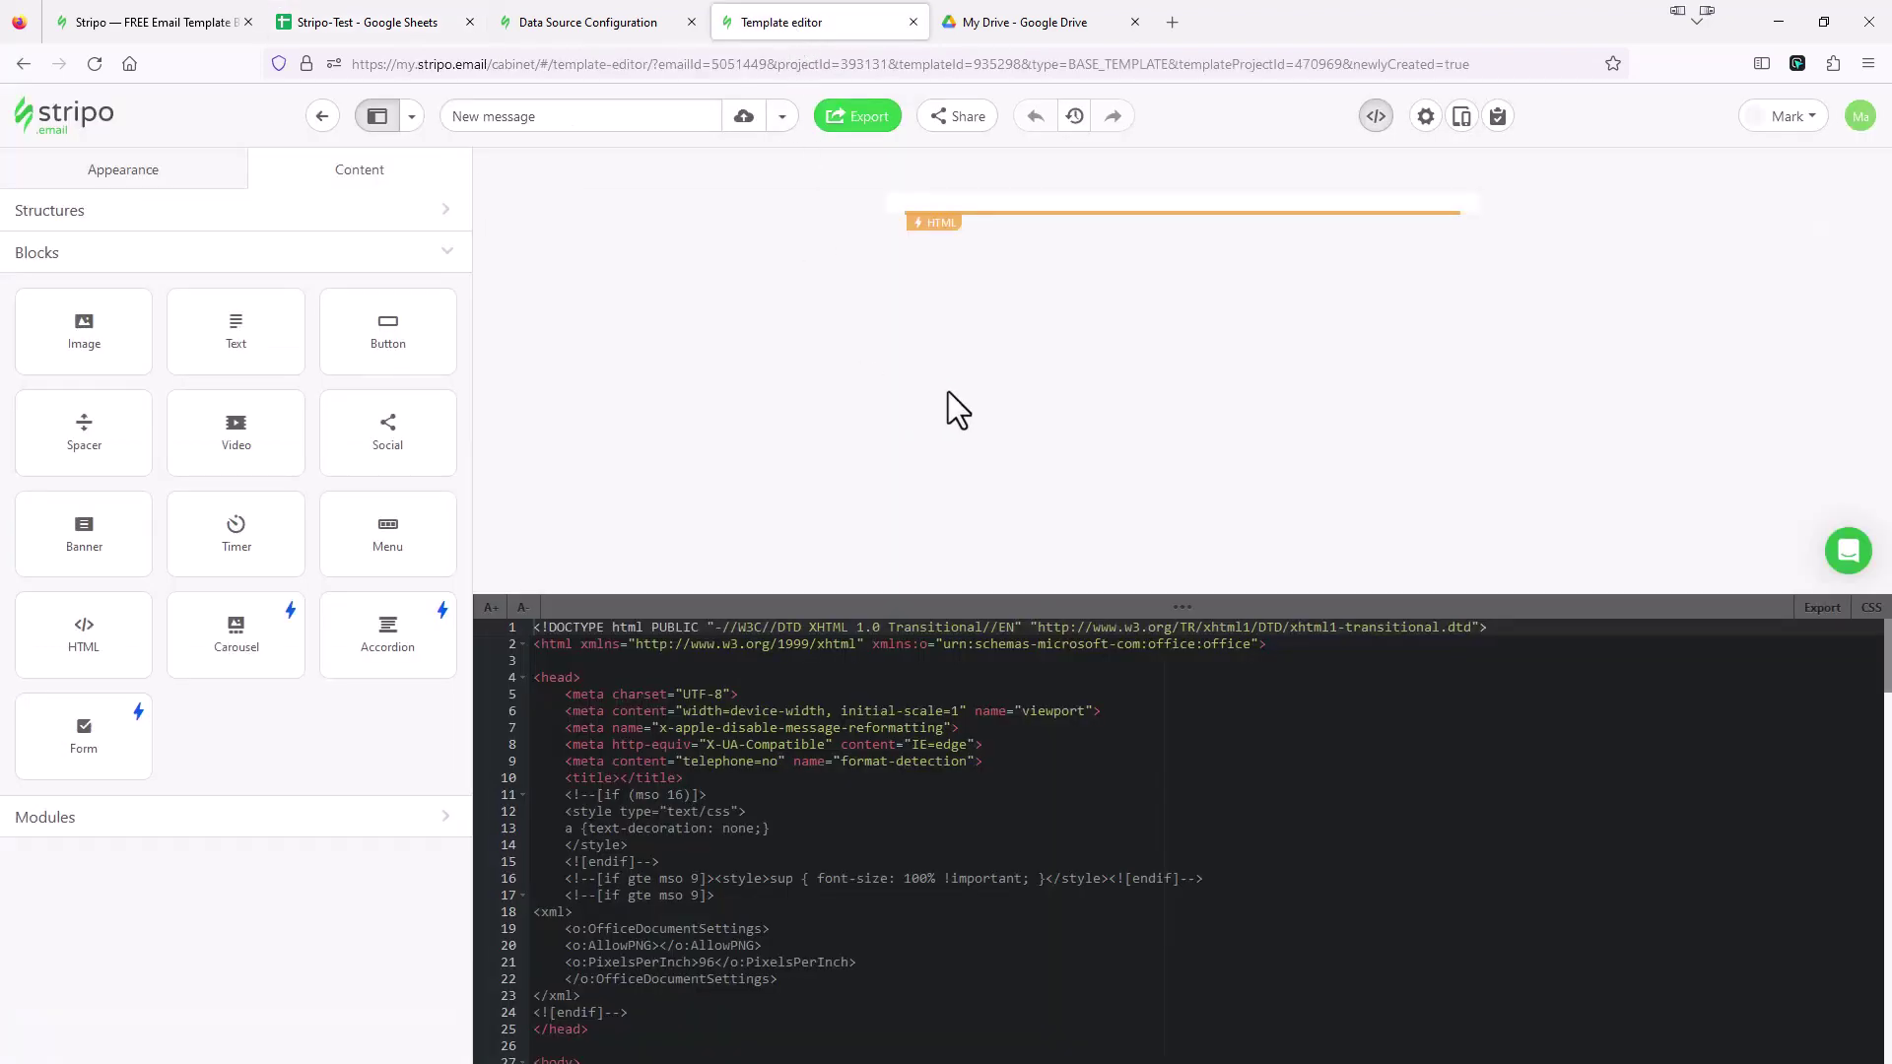
click(1457, 115)
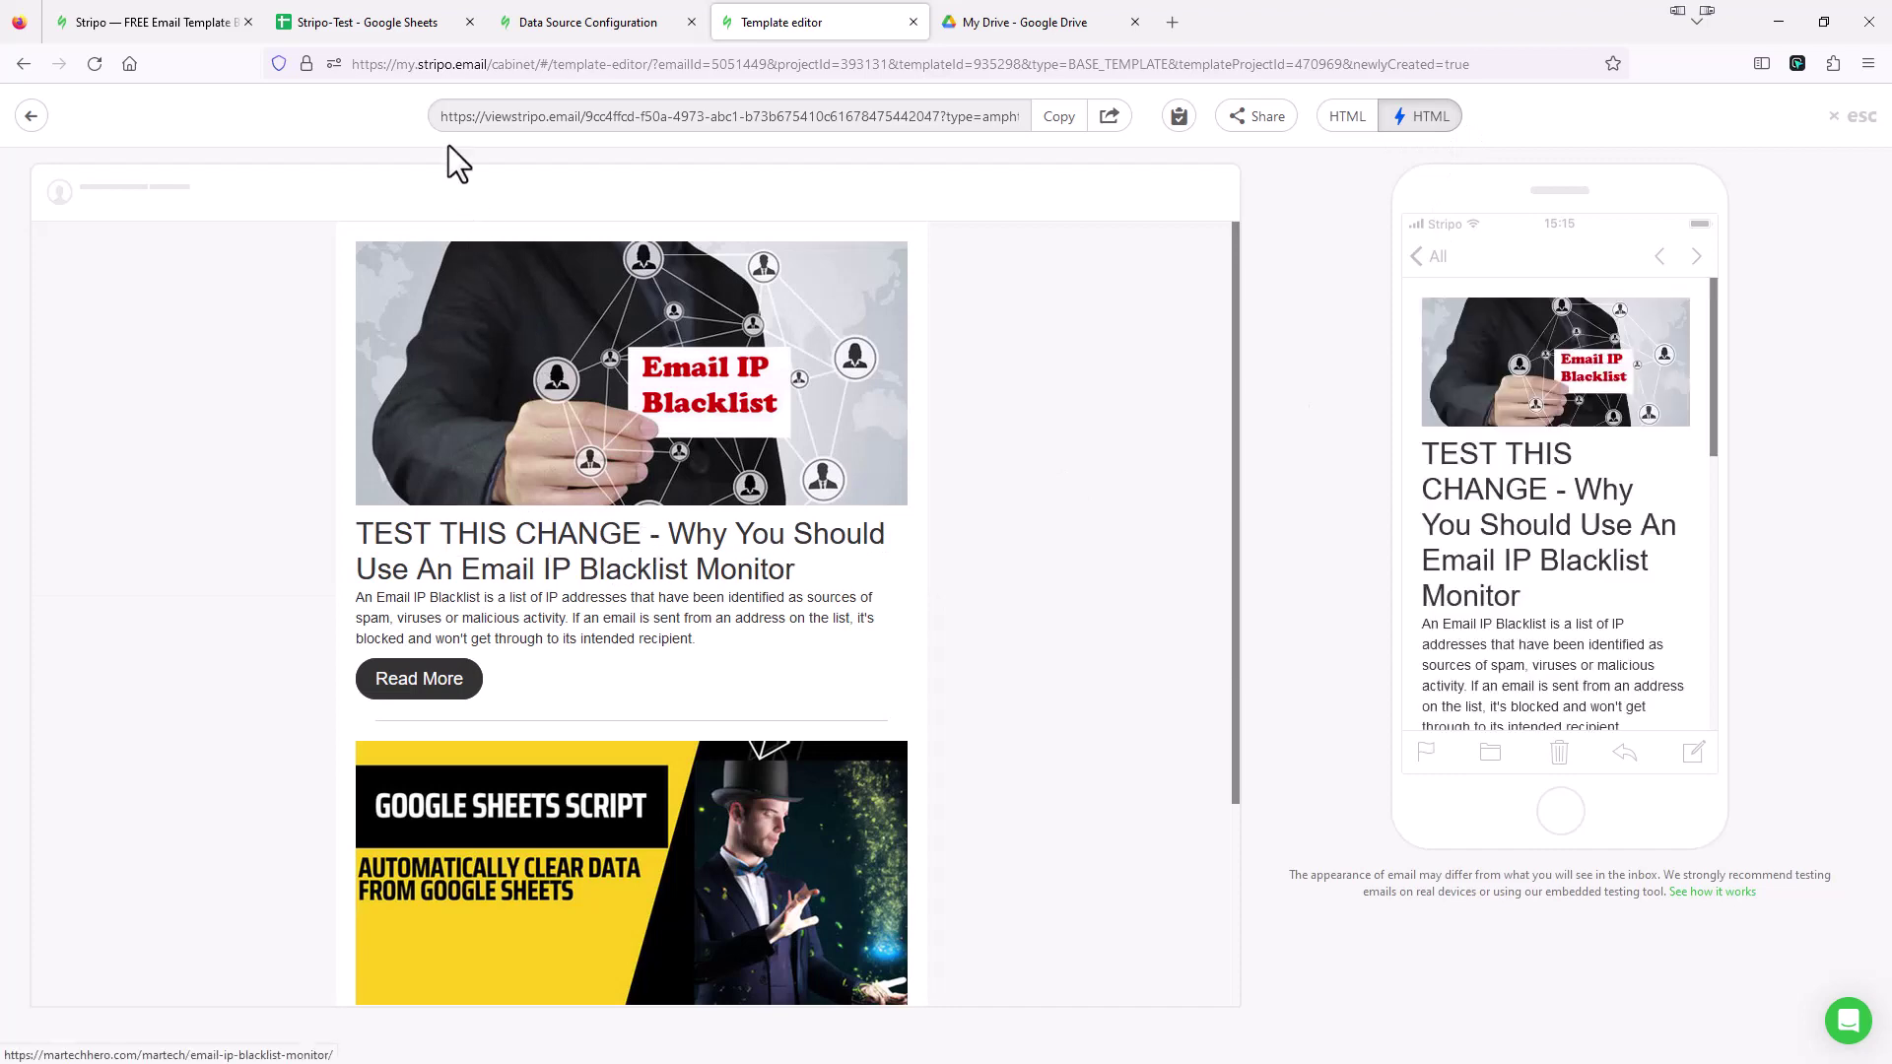
click(396, 19)
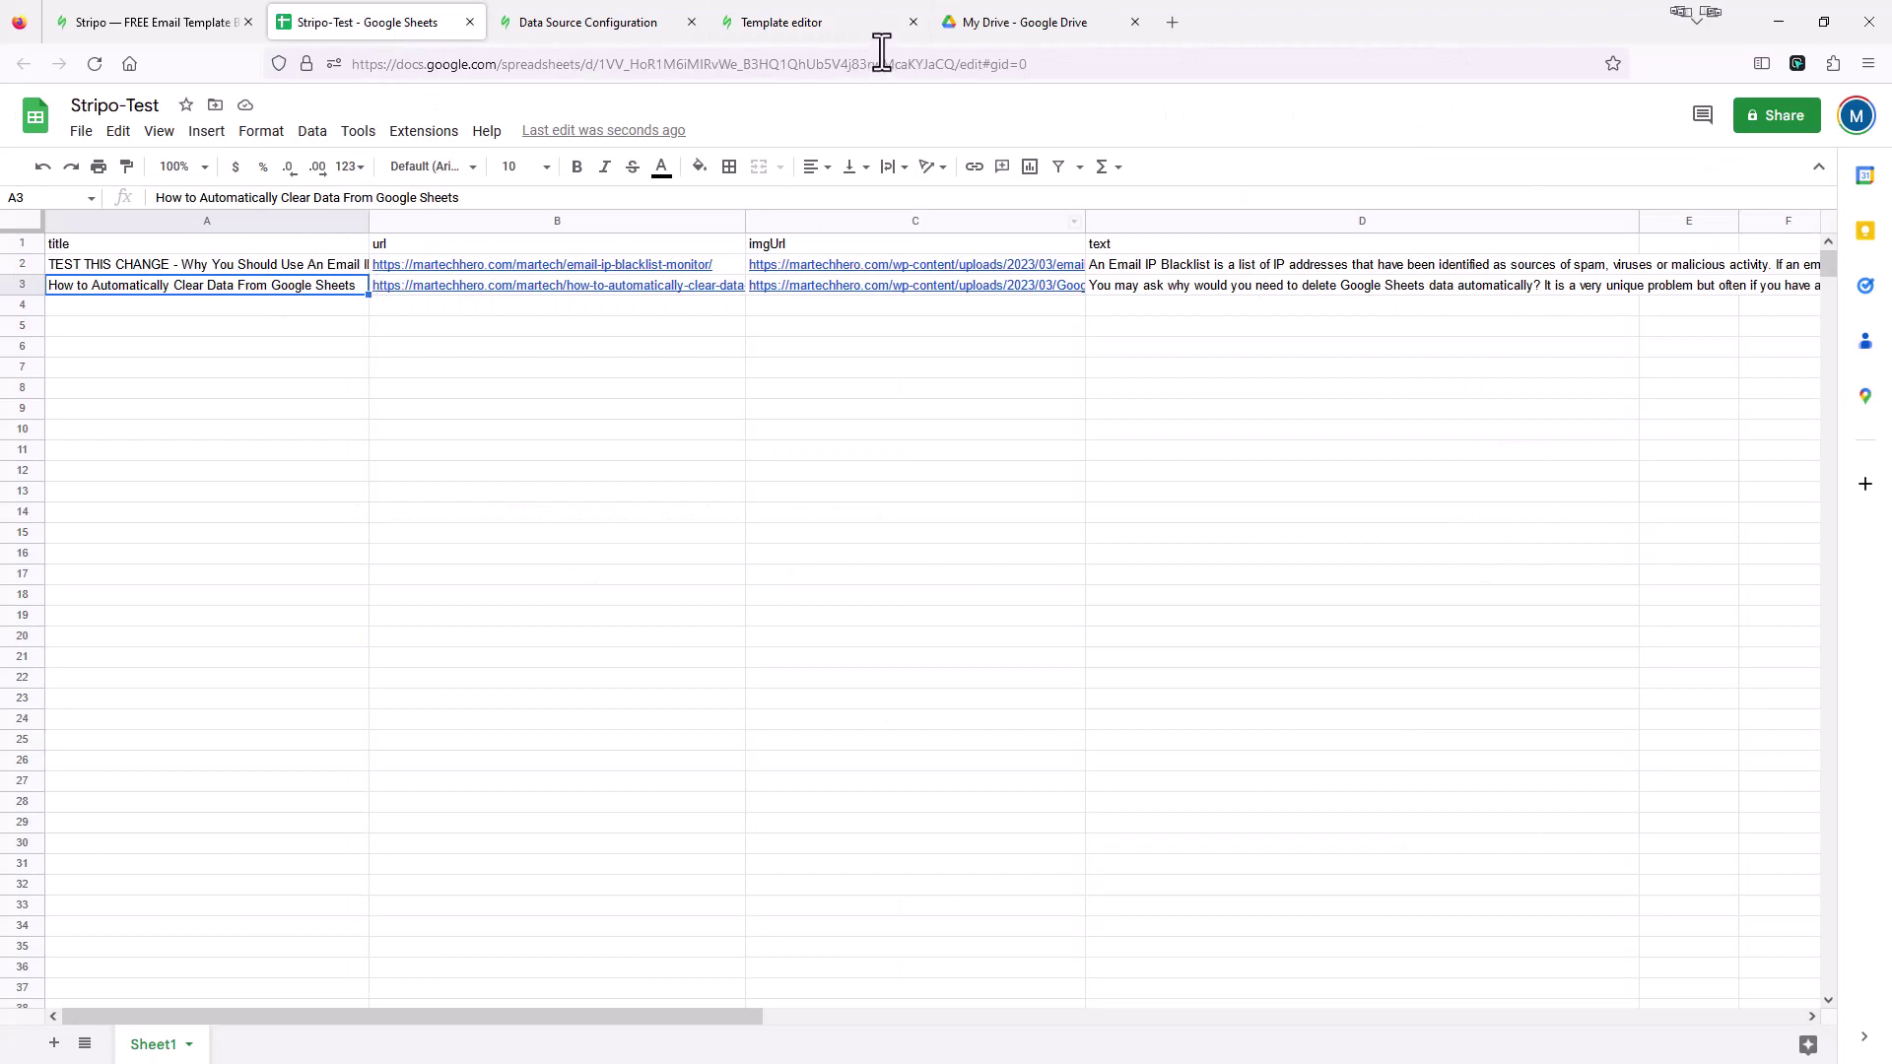
click(815, 27)
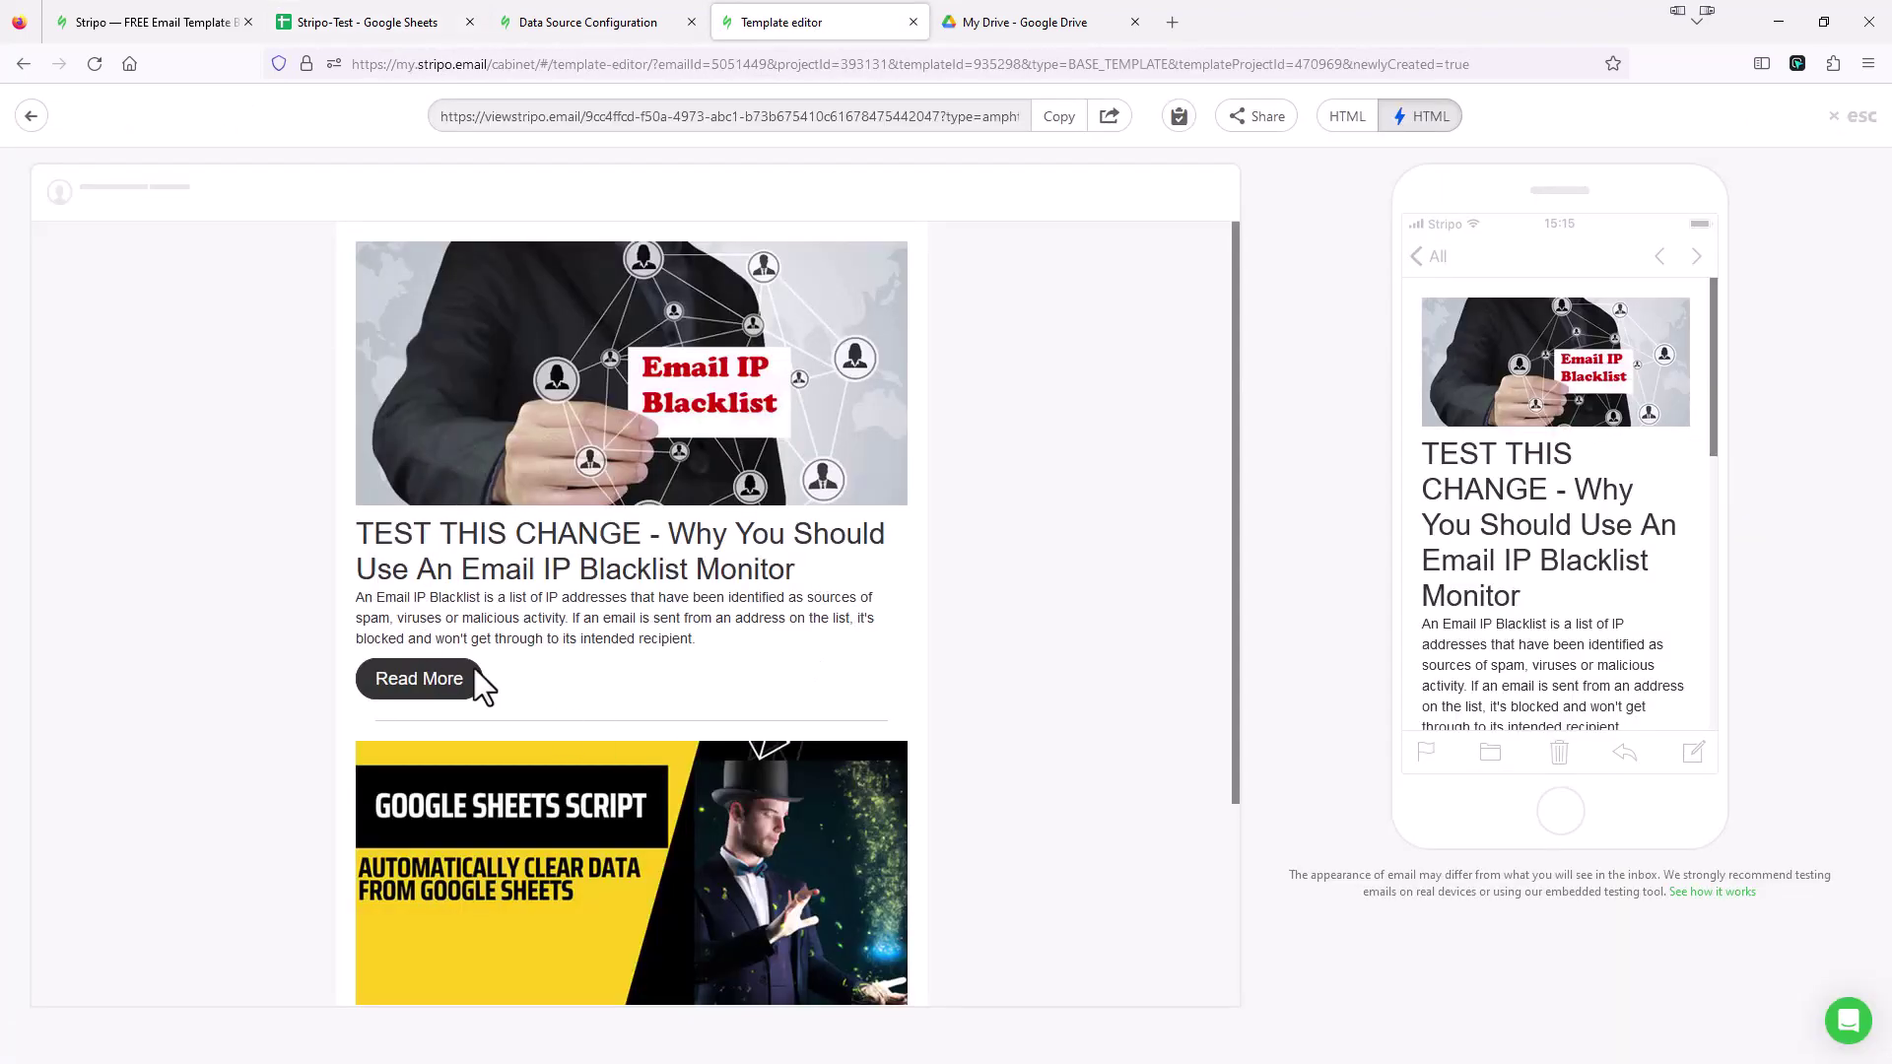
click(390, 20)
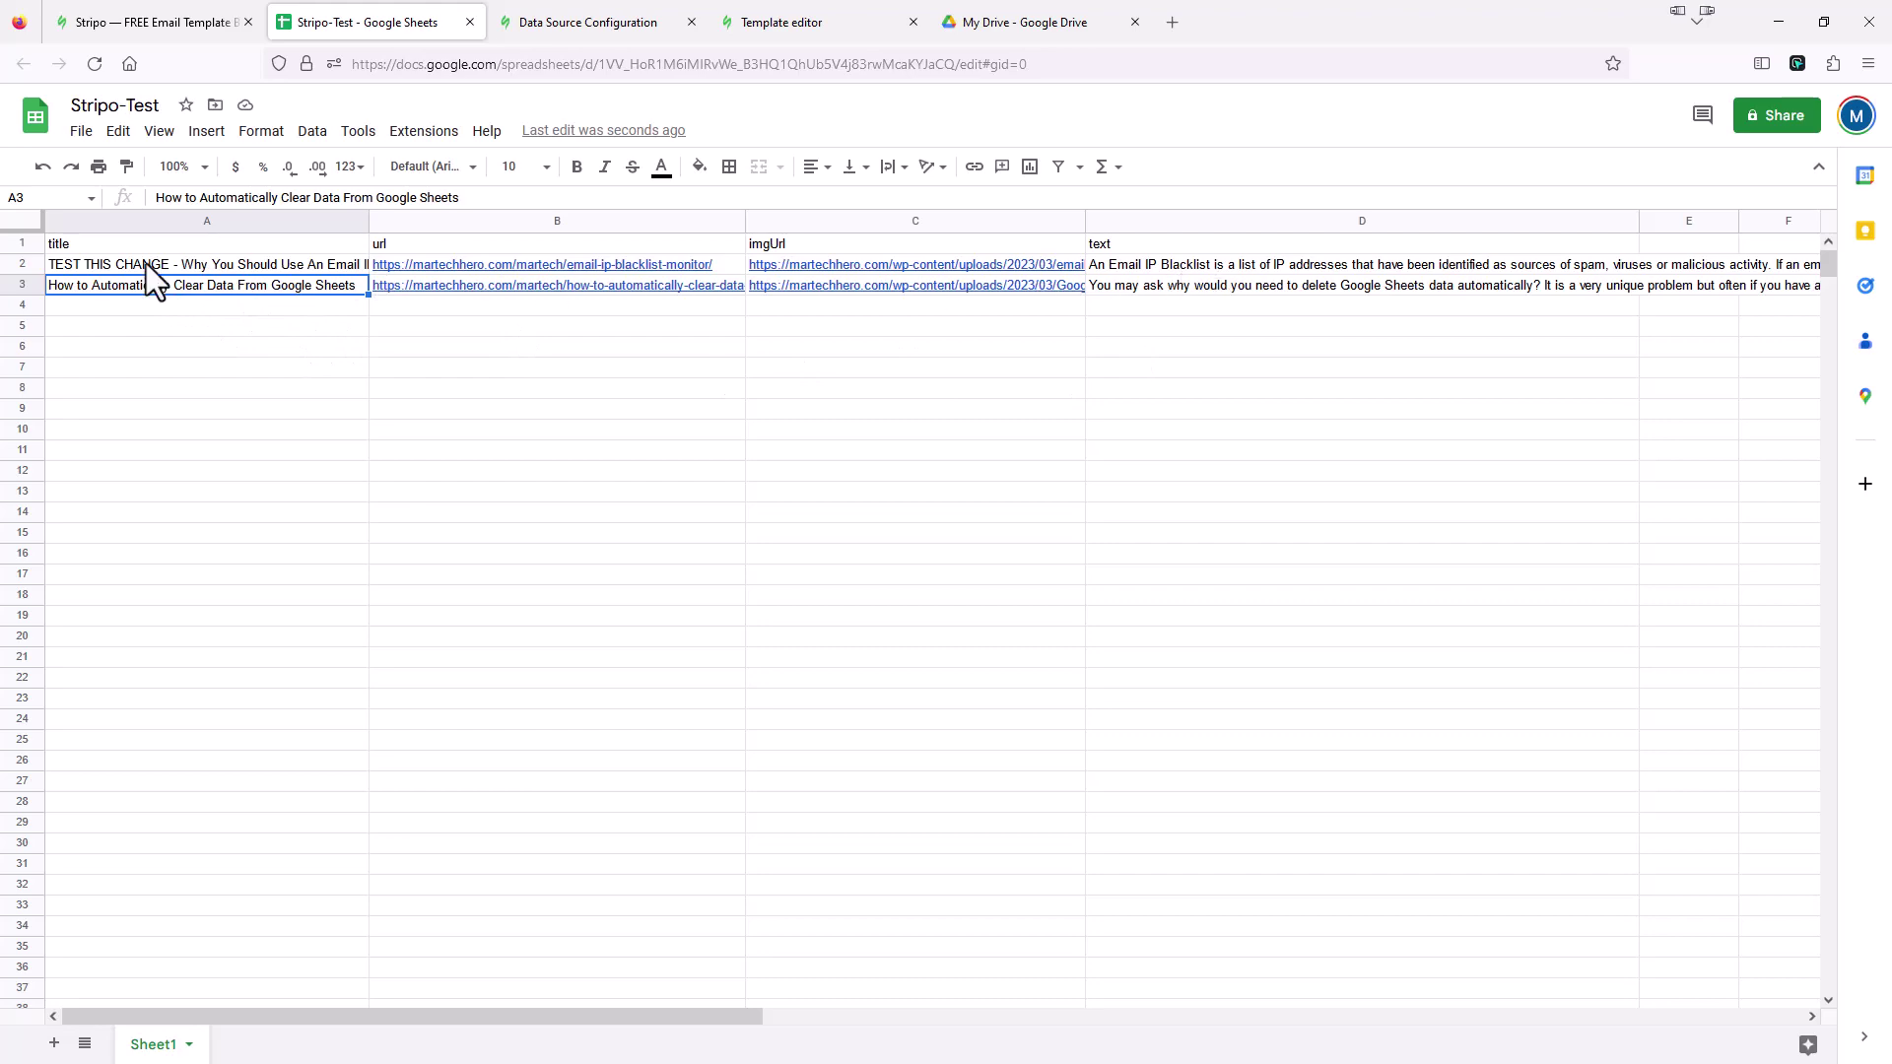
click(776, 28)
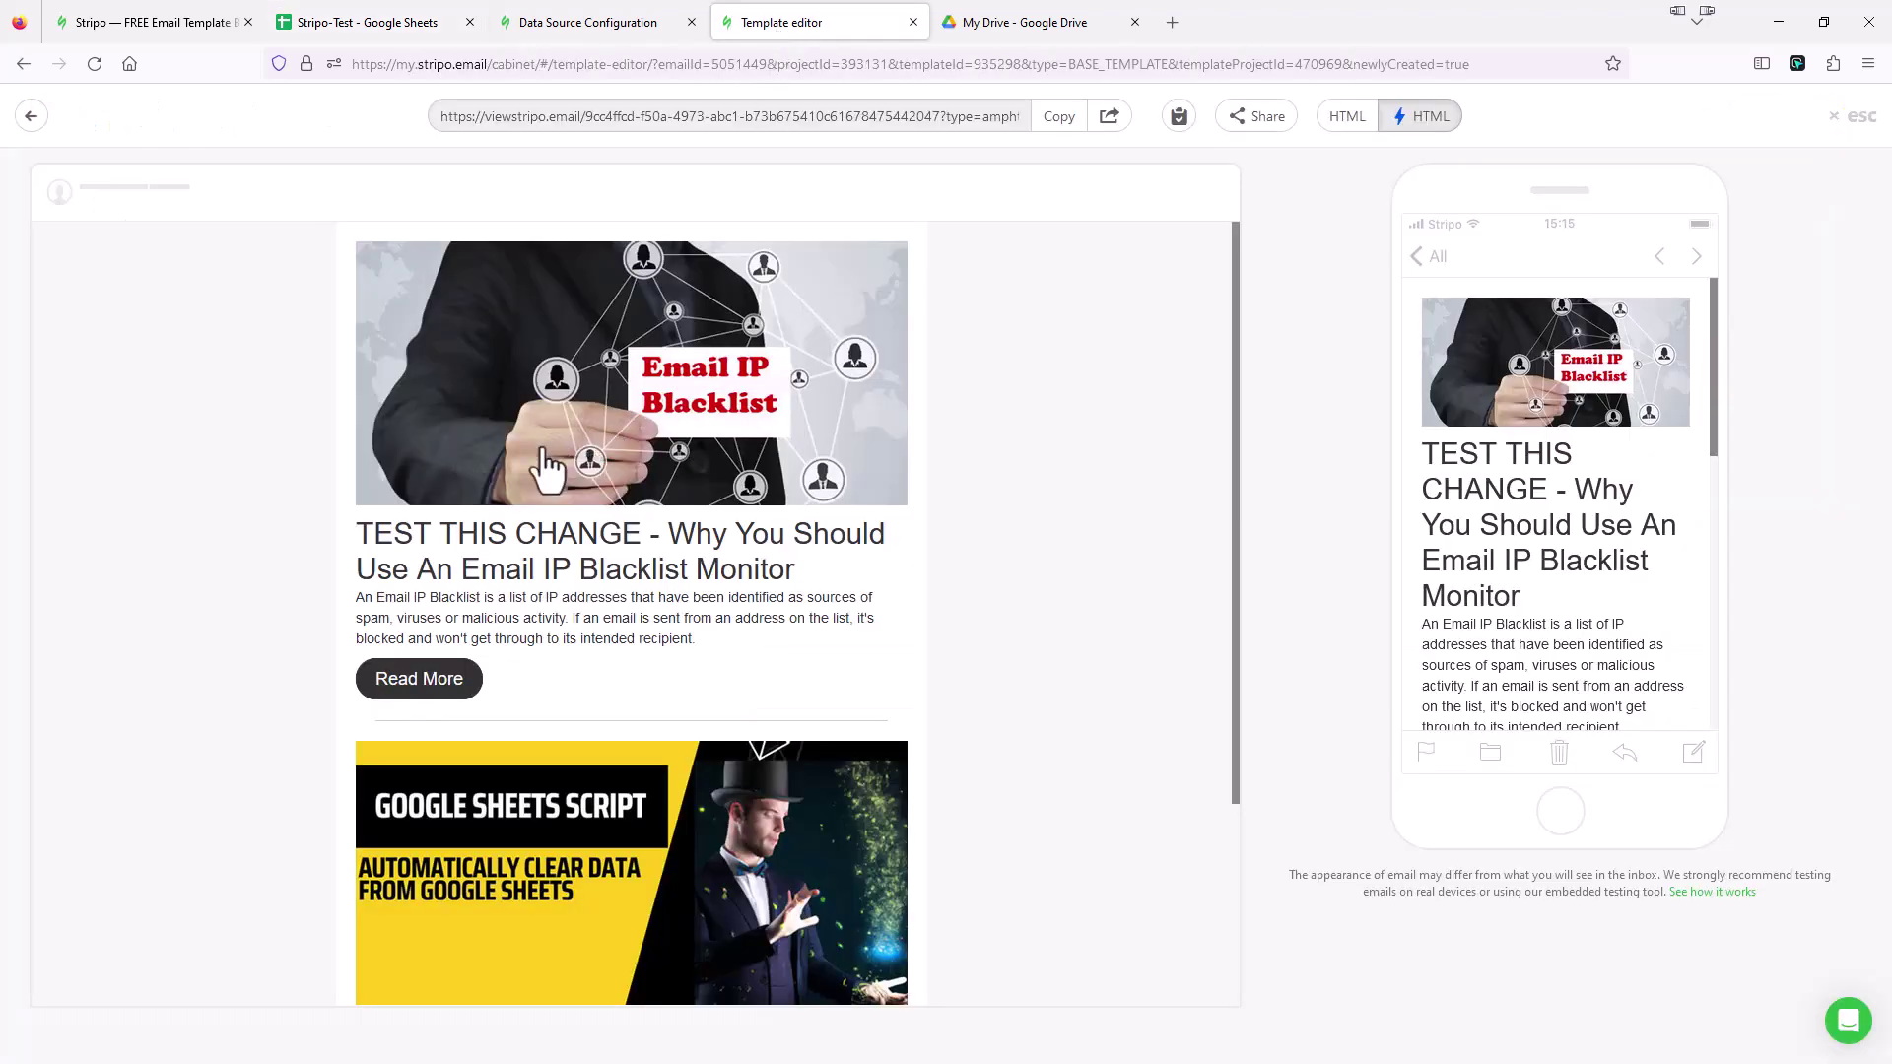
scroll(546, 675, down, 1)
scroll(546, 650, down, 1)
scroll(549, 625, up, 2)
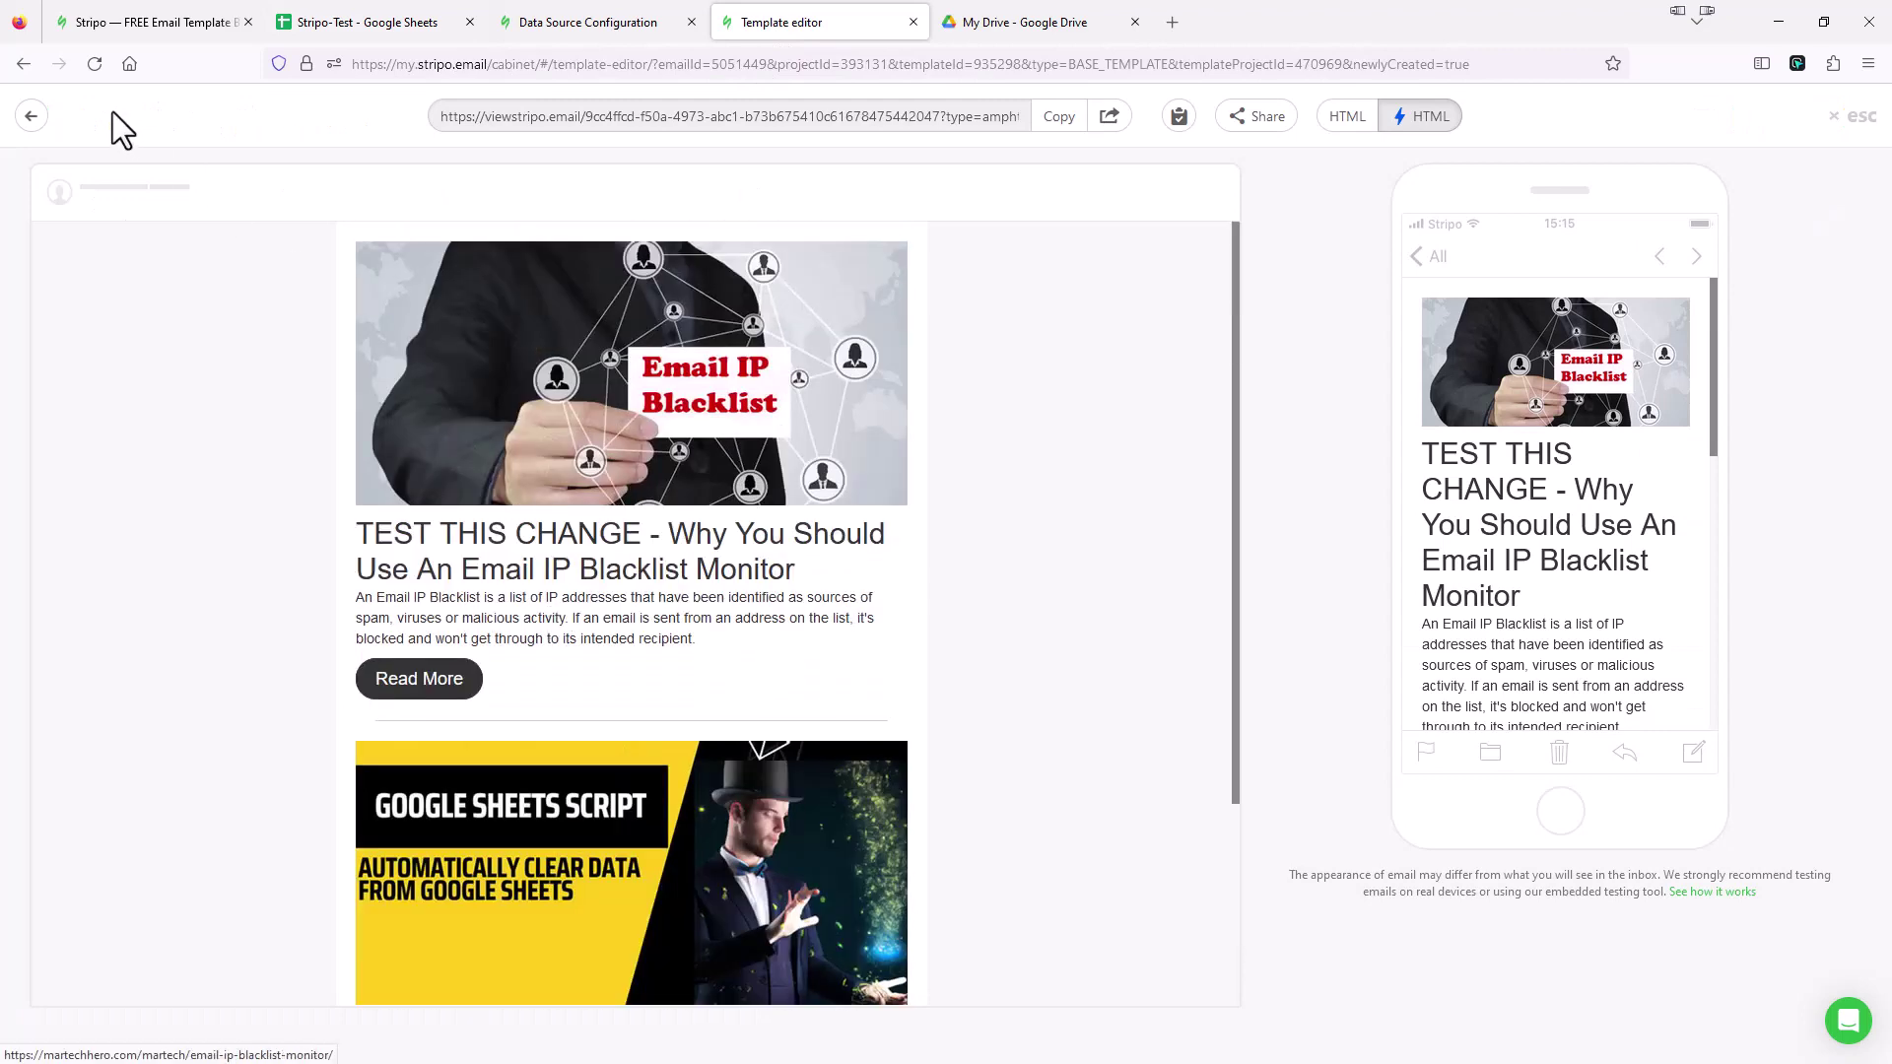
click(31, 117)
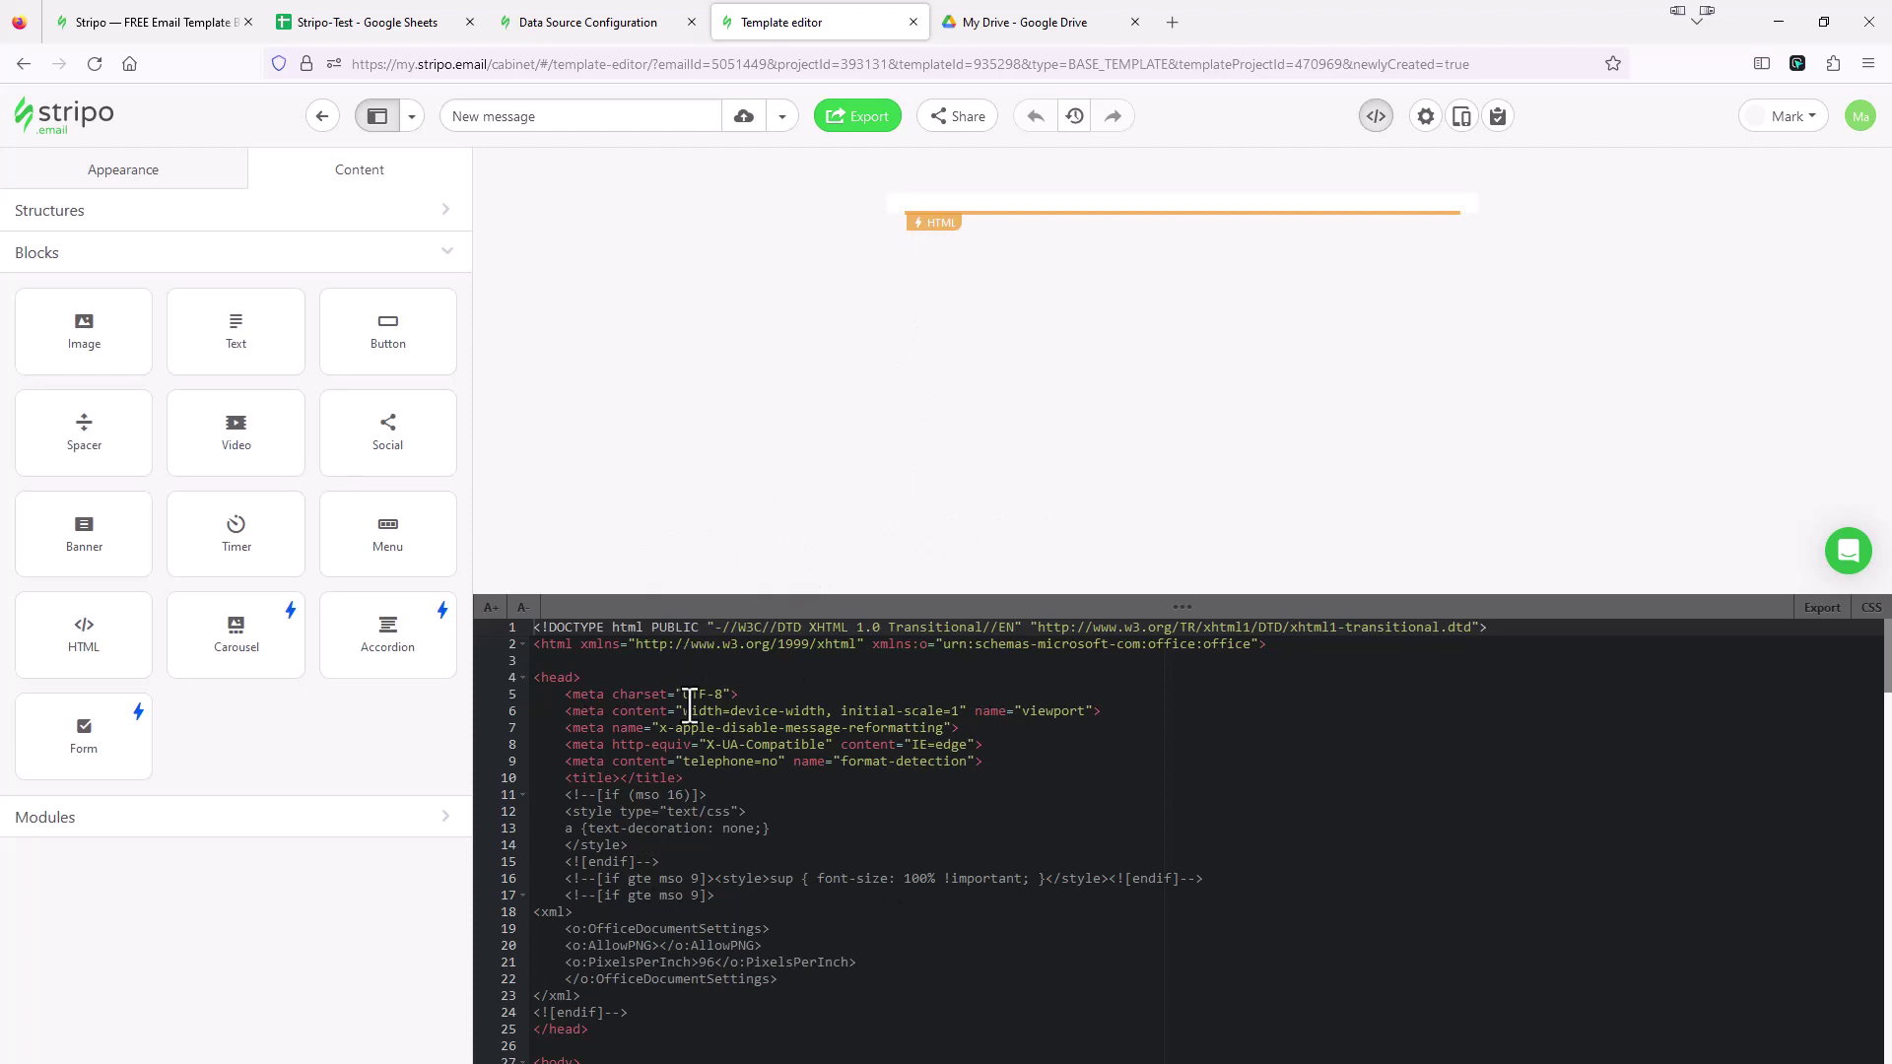
Save the structure containing the HTML block as a module named RecentArticles-Dynamic in the Other category.
click(920, 210)
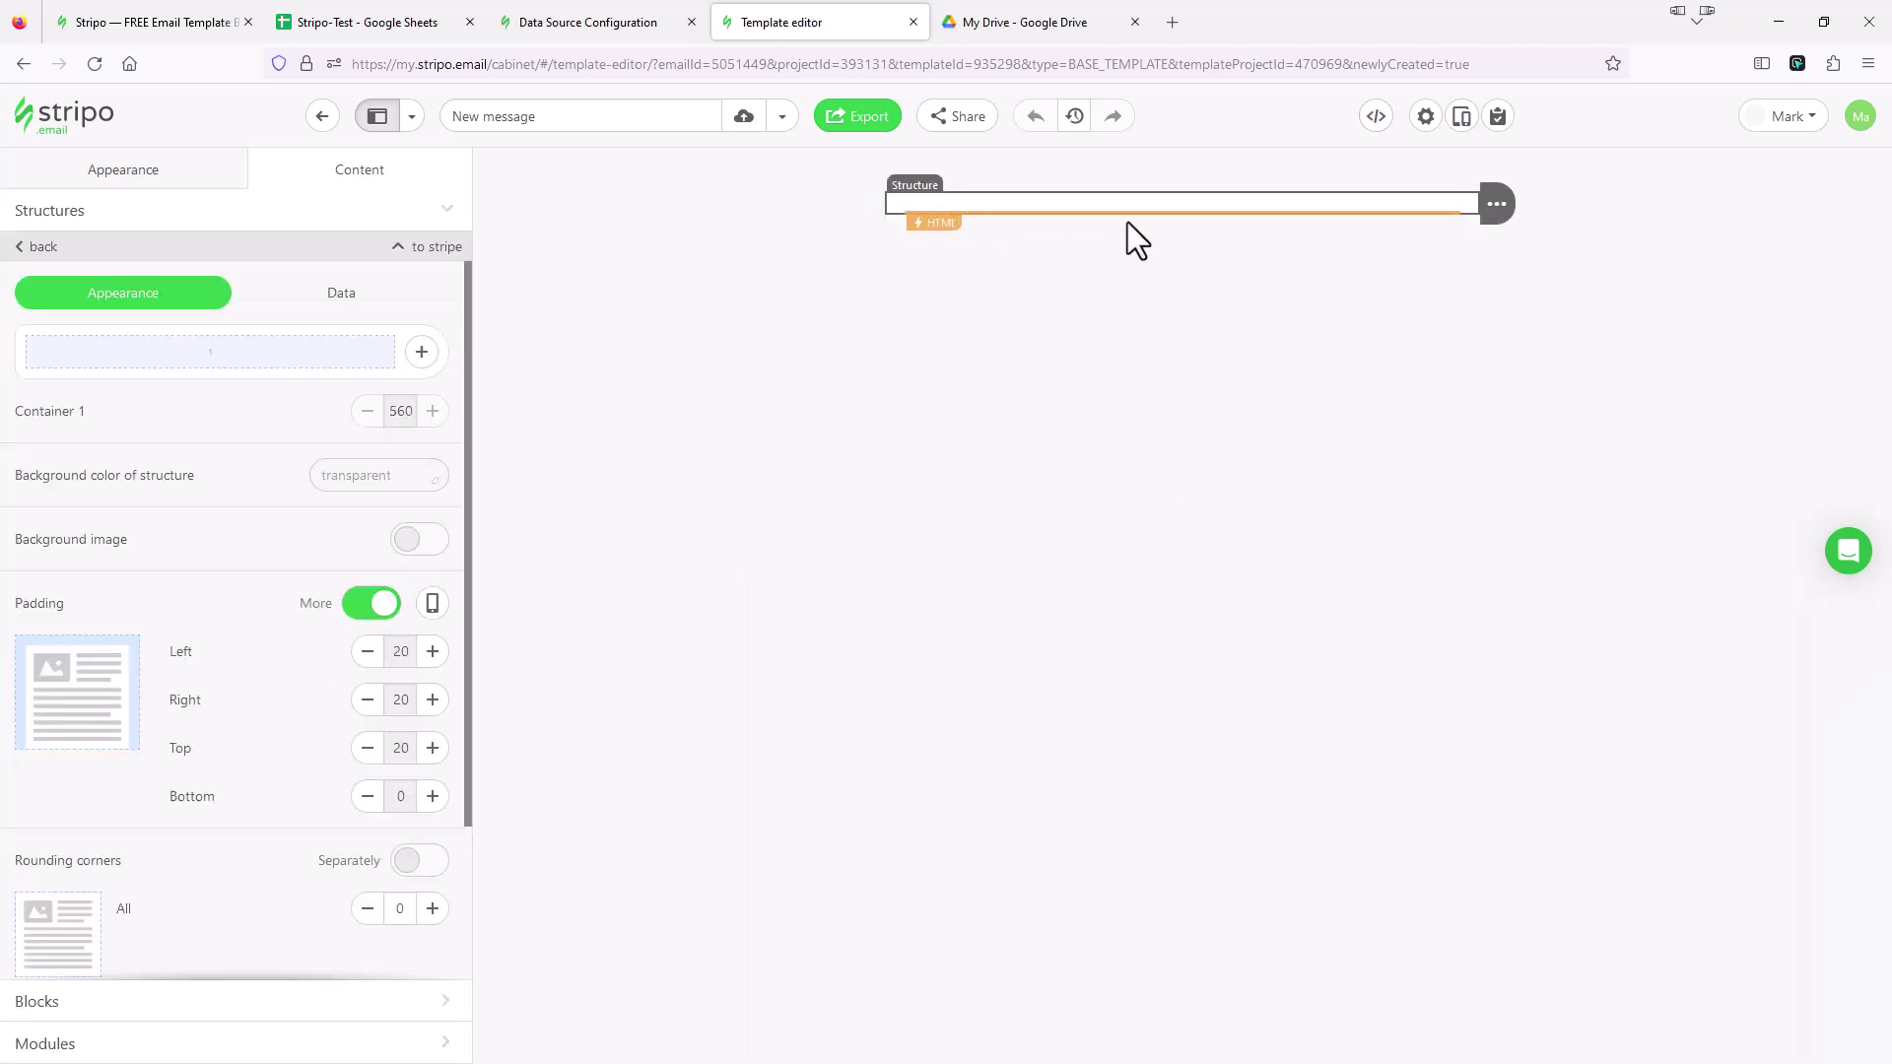
mouse_move(1487, 222)
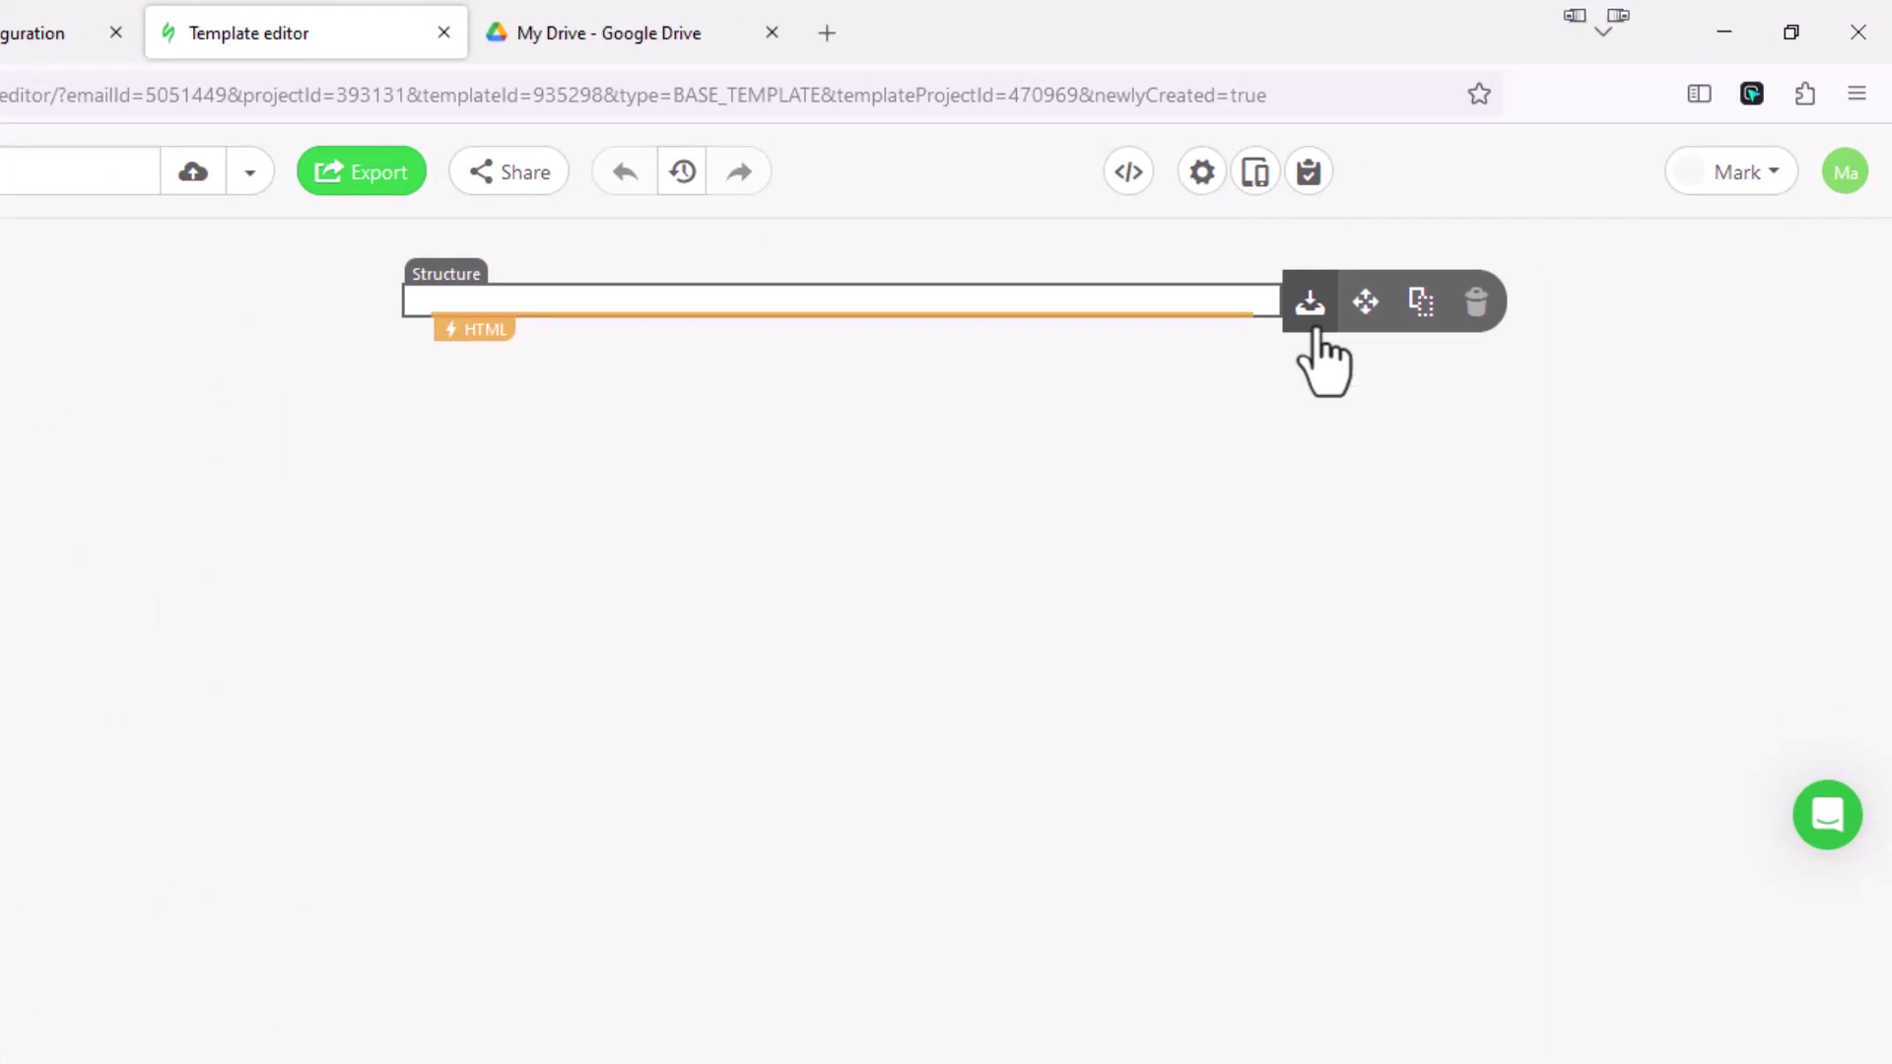
click(1310, 302)
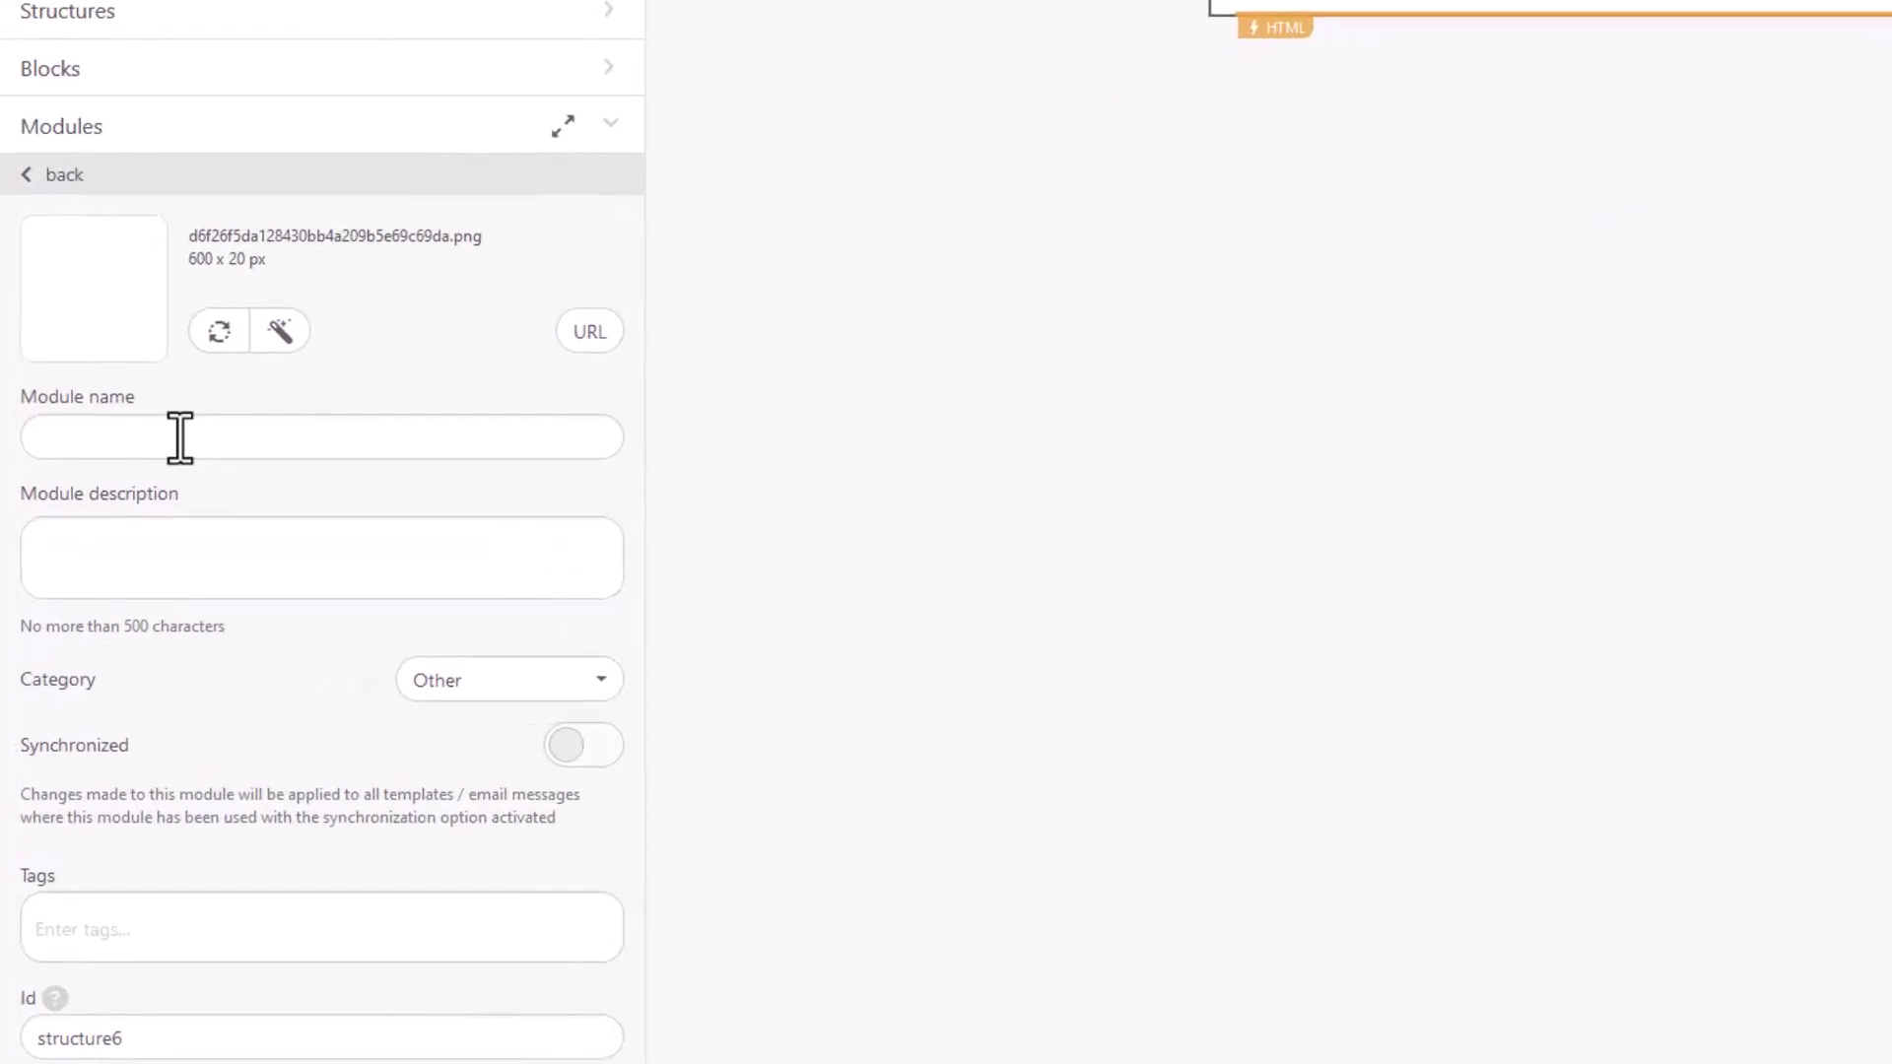
click(180, 437)
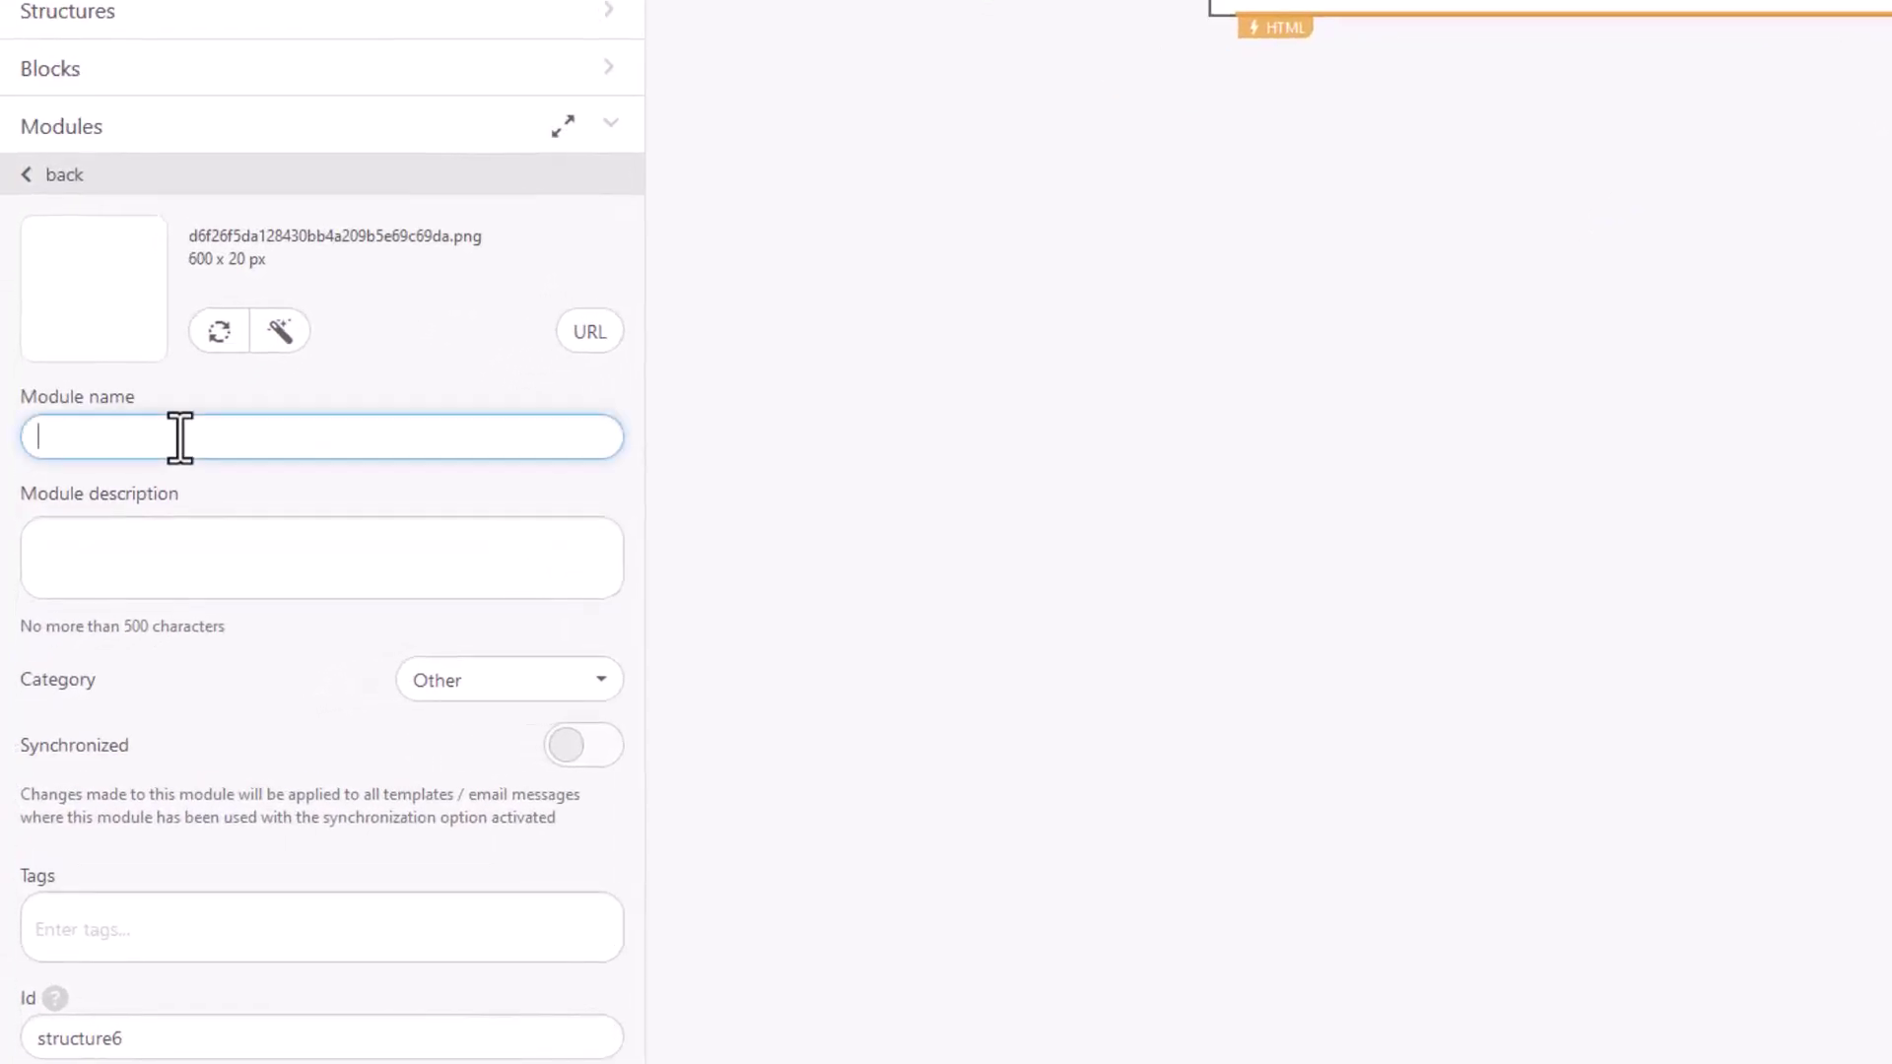
text(Re)
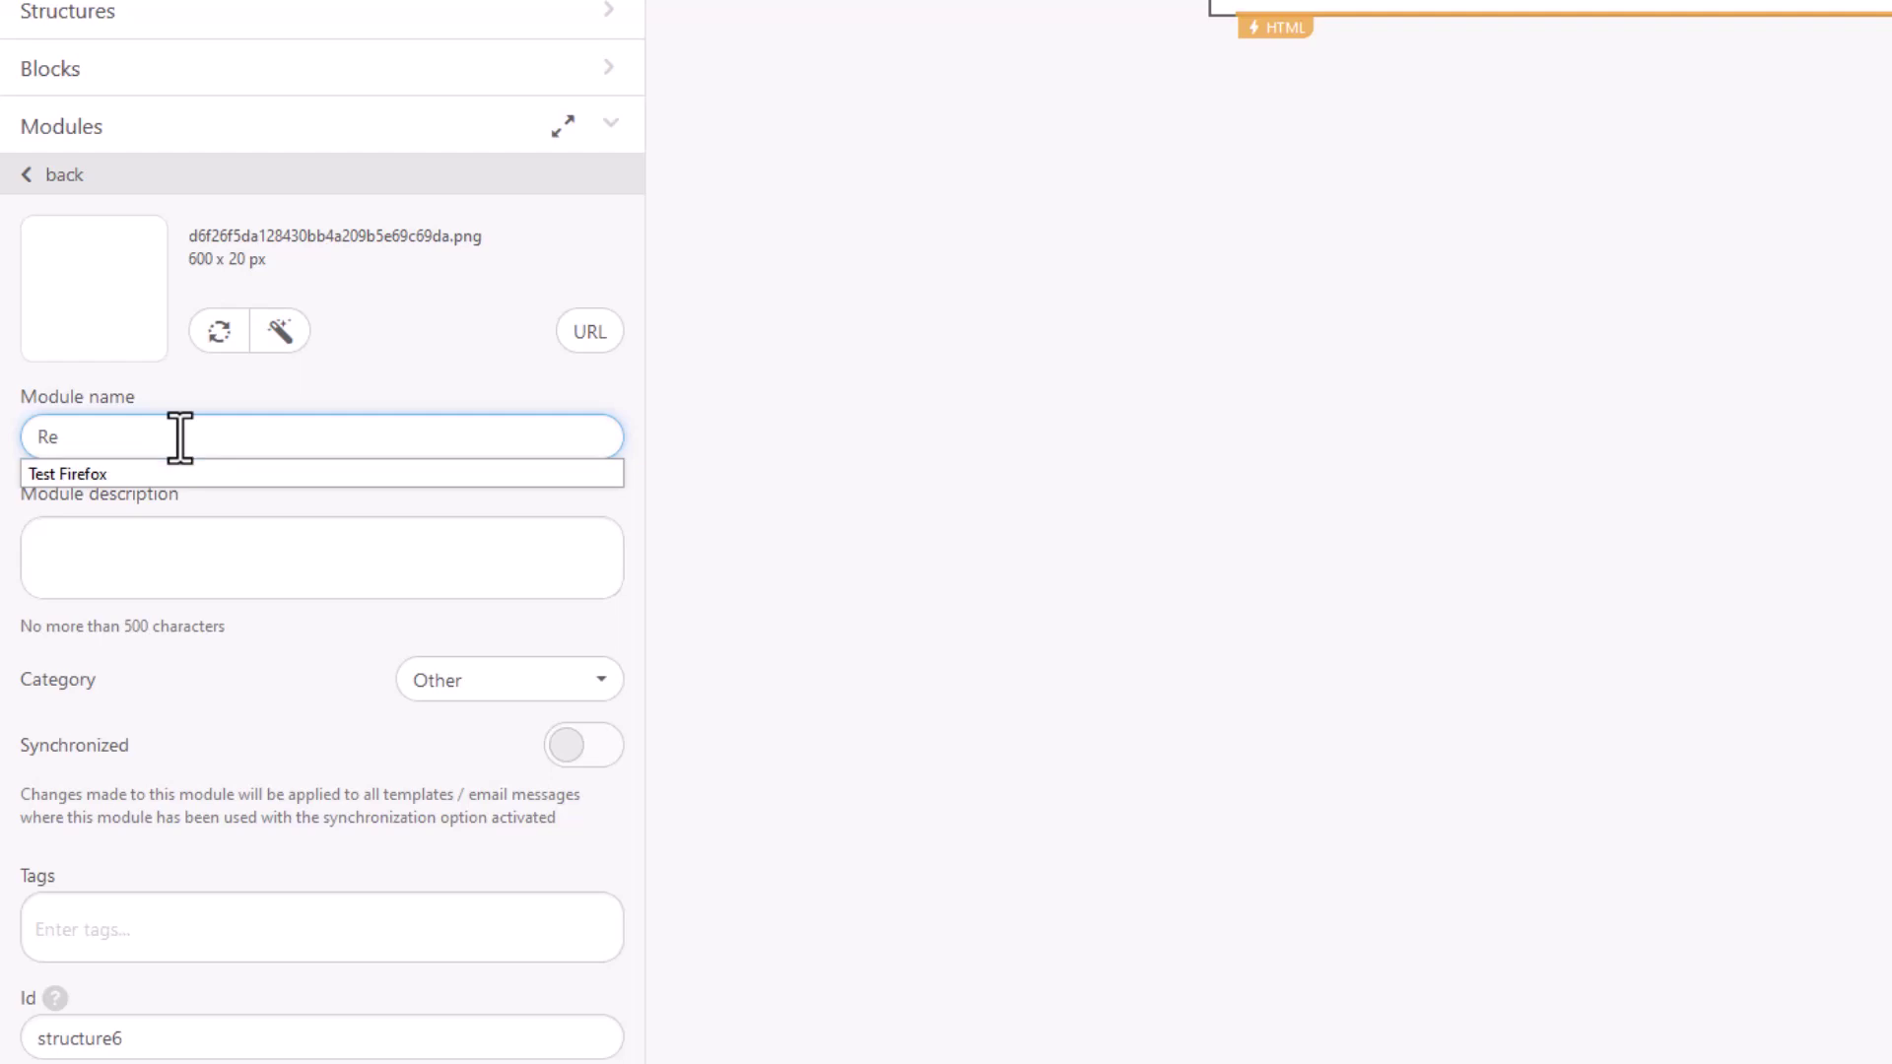
text(centA)
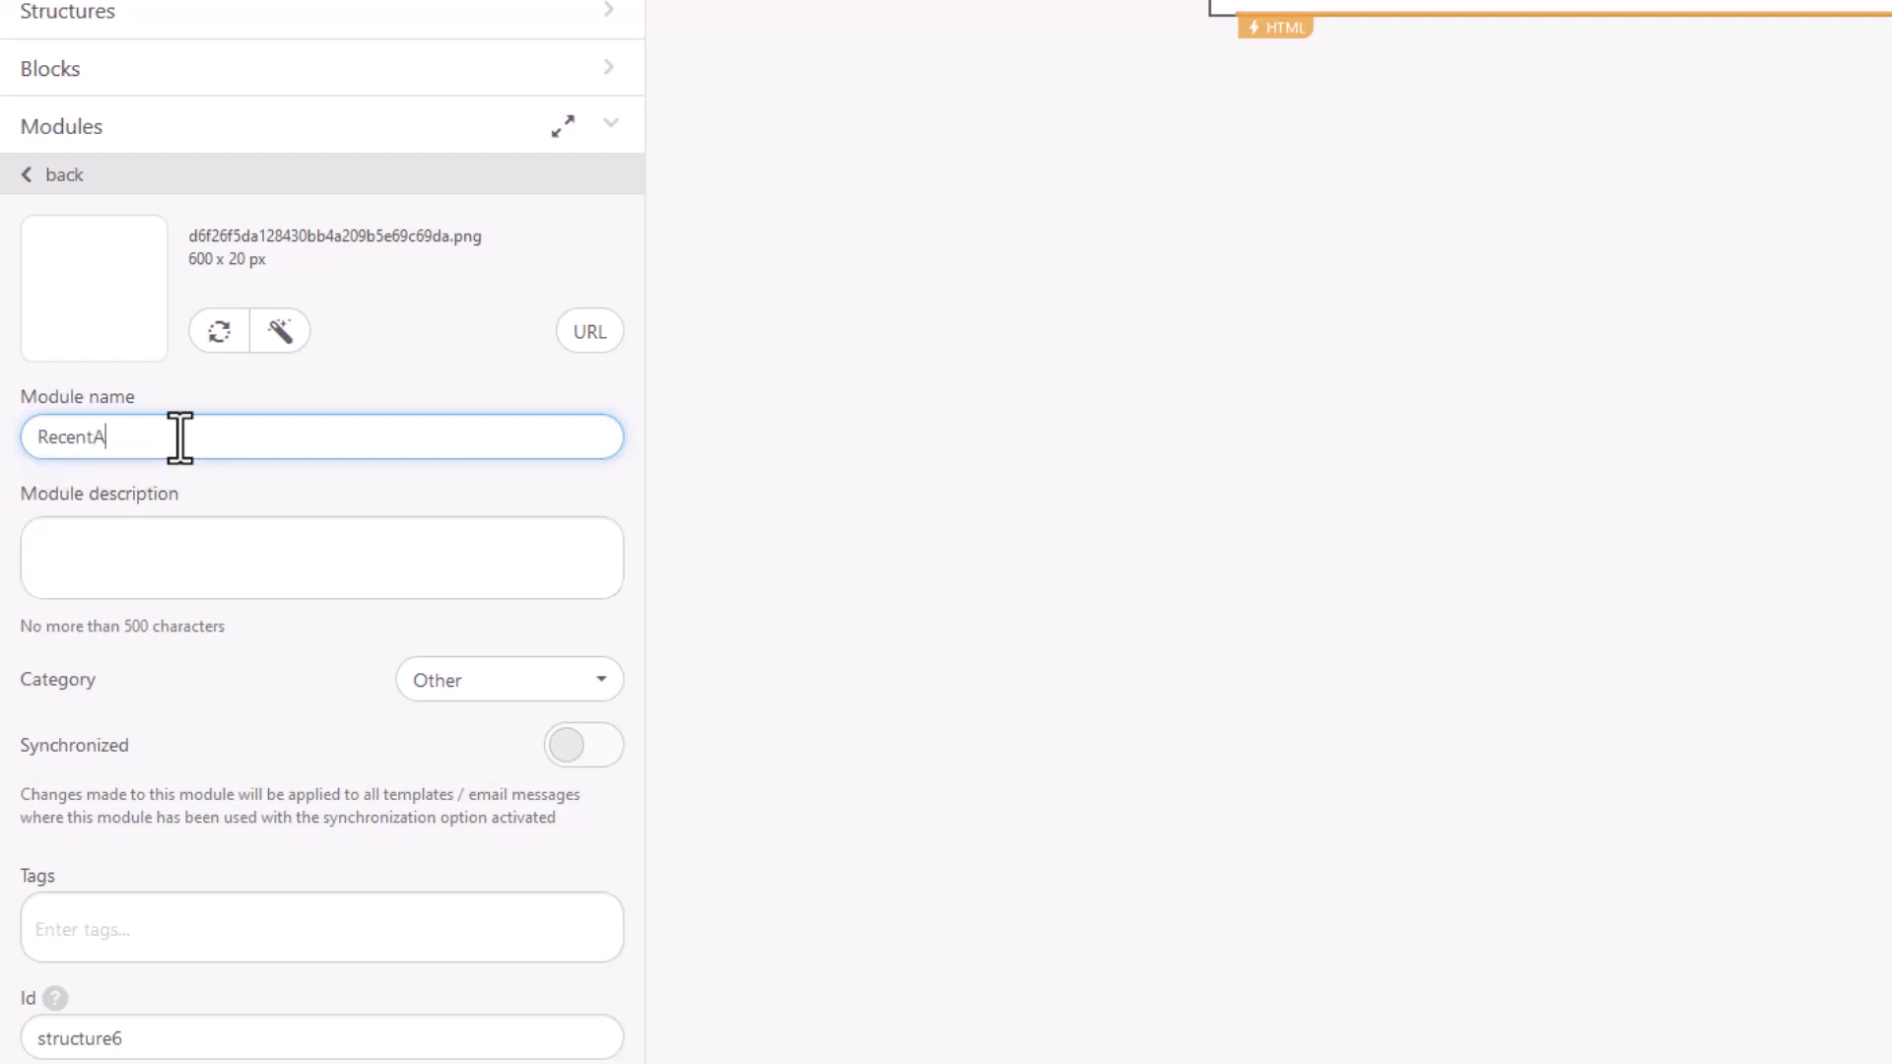
text(rticles-Dynamic)
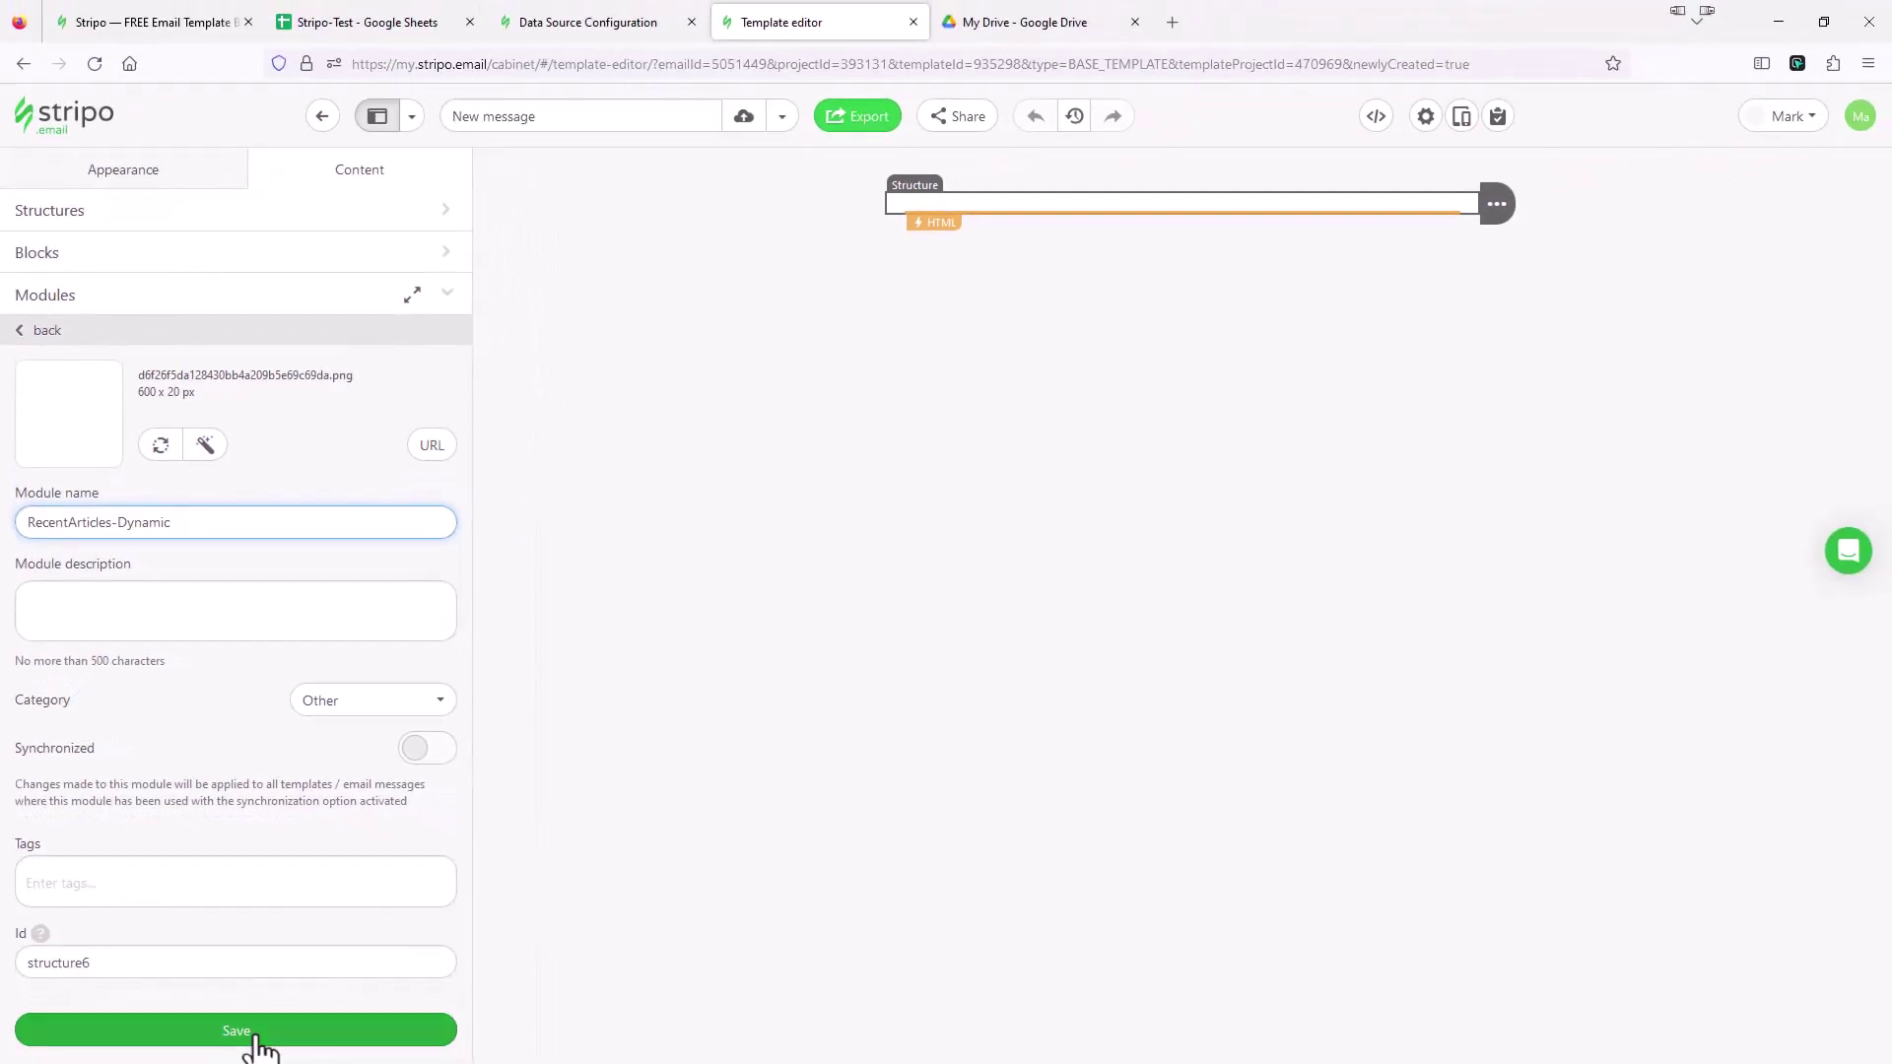
click(256, 1037)
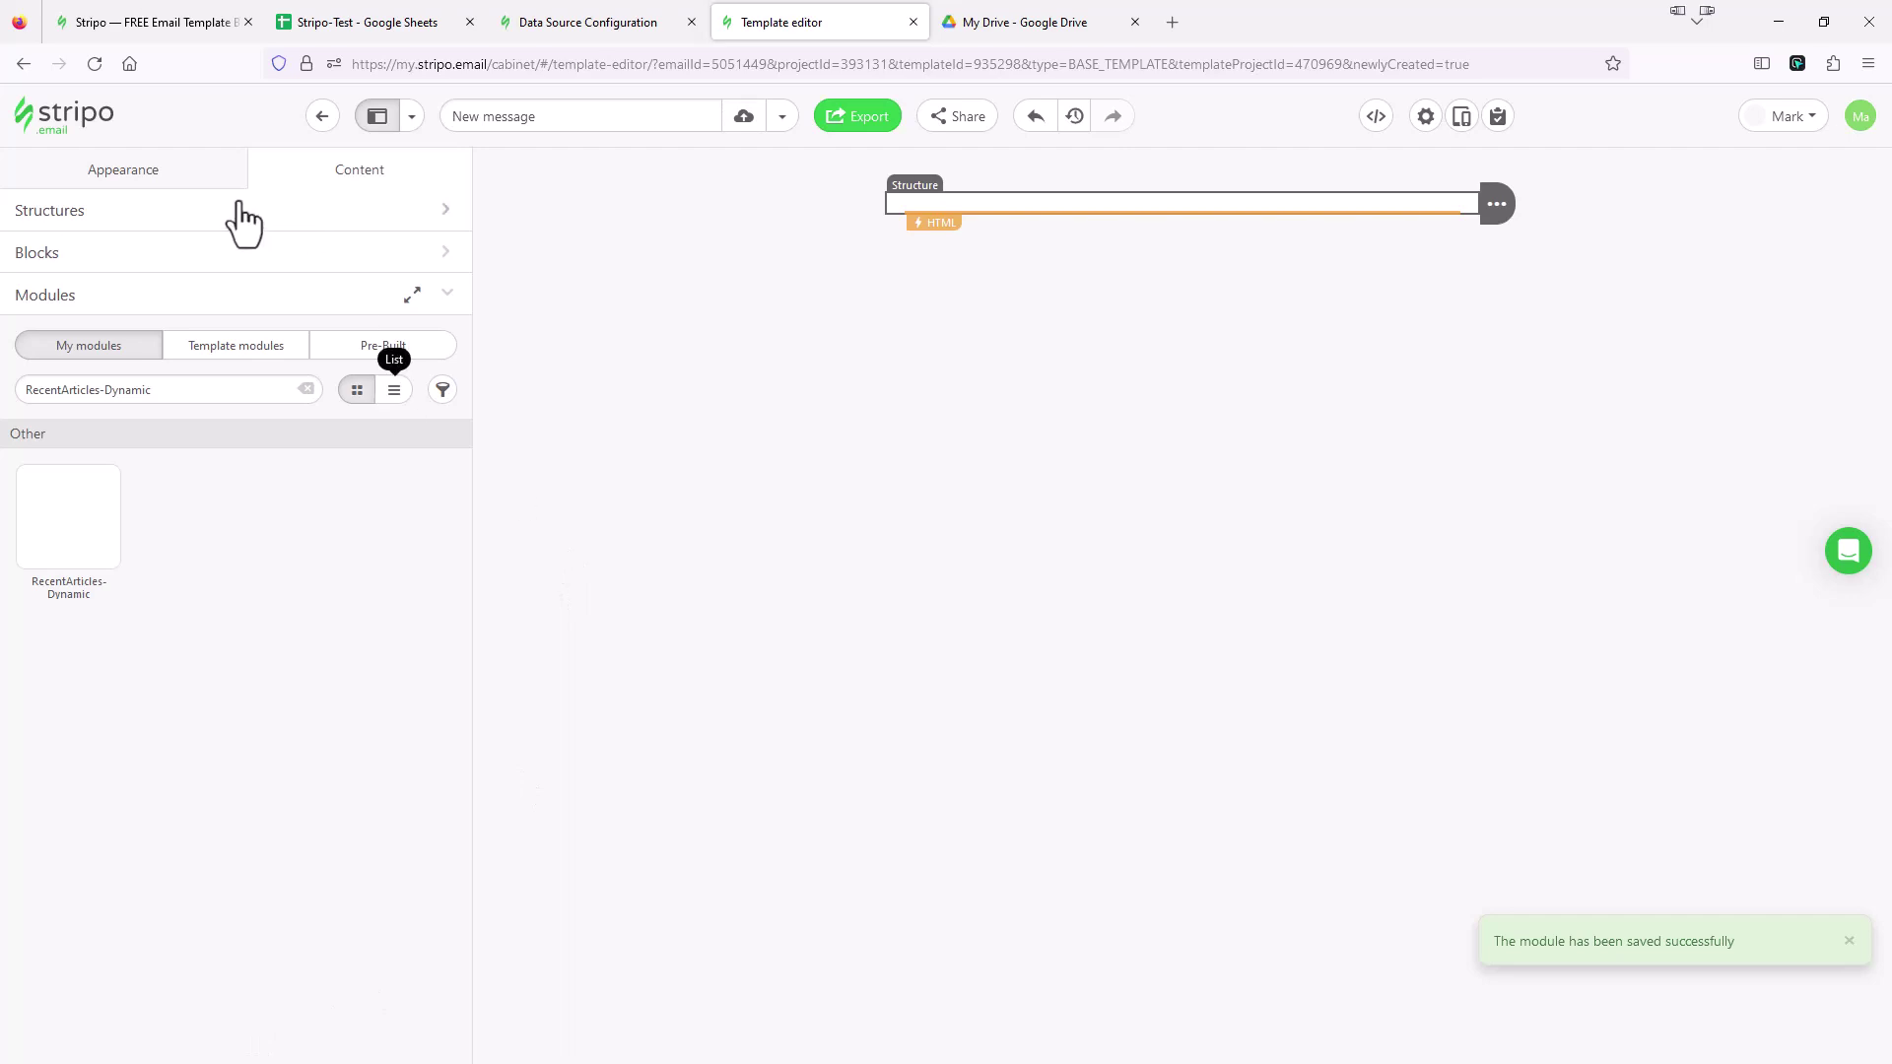
Leave the current email and create a new message from the basic Empty Template.
click(57, 113)
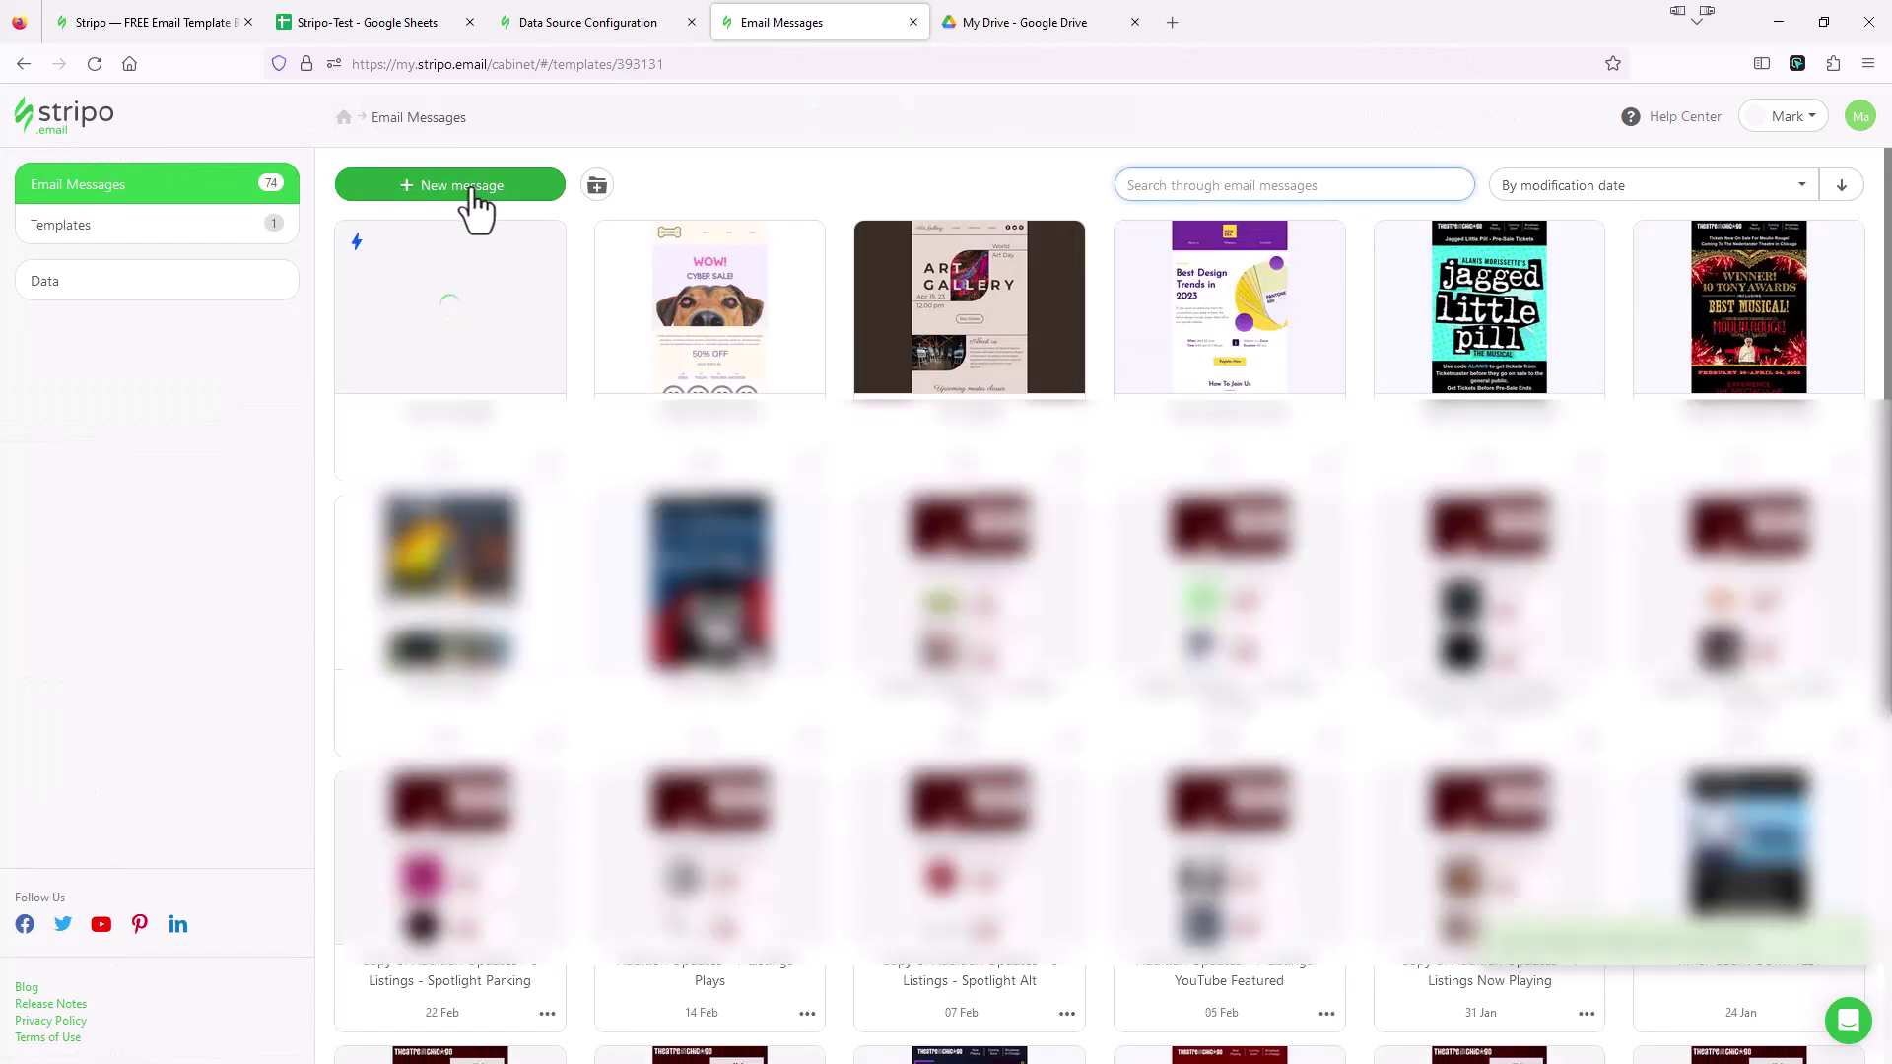
click(472, 187)
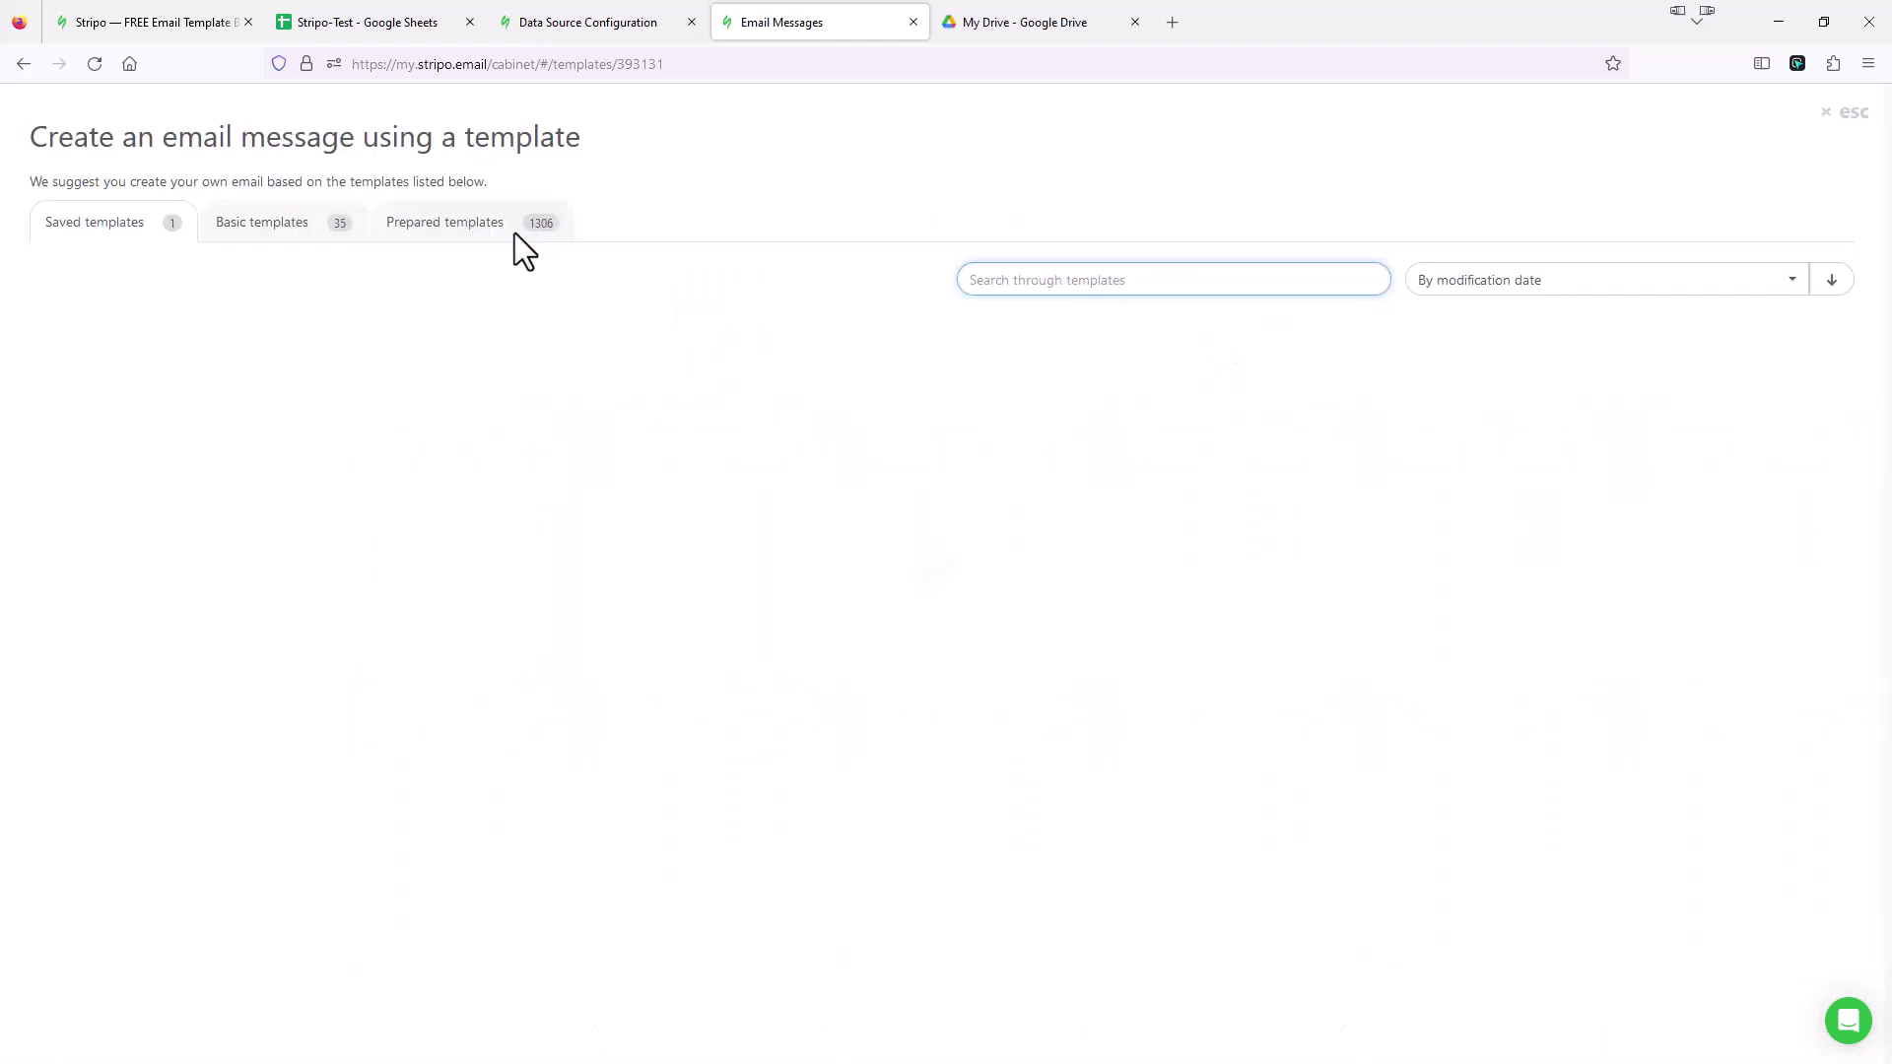
click(261, 241)
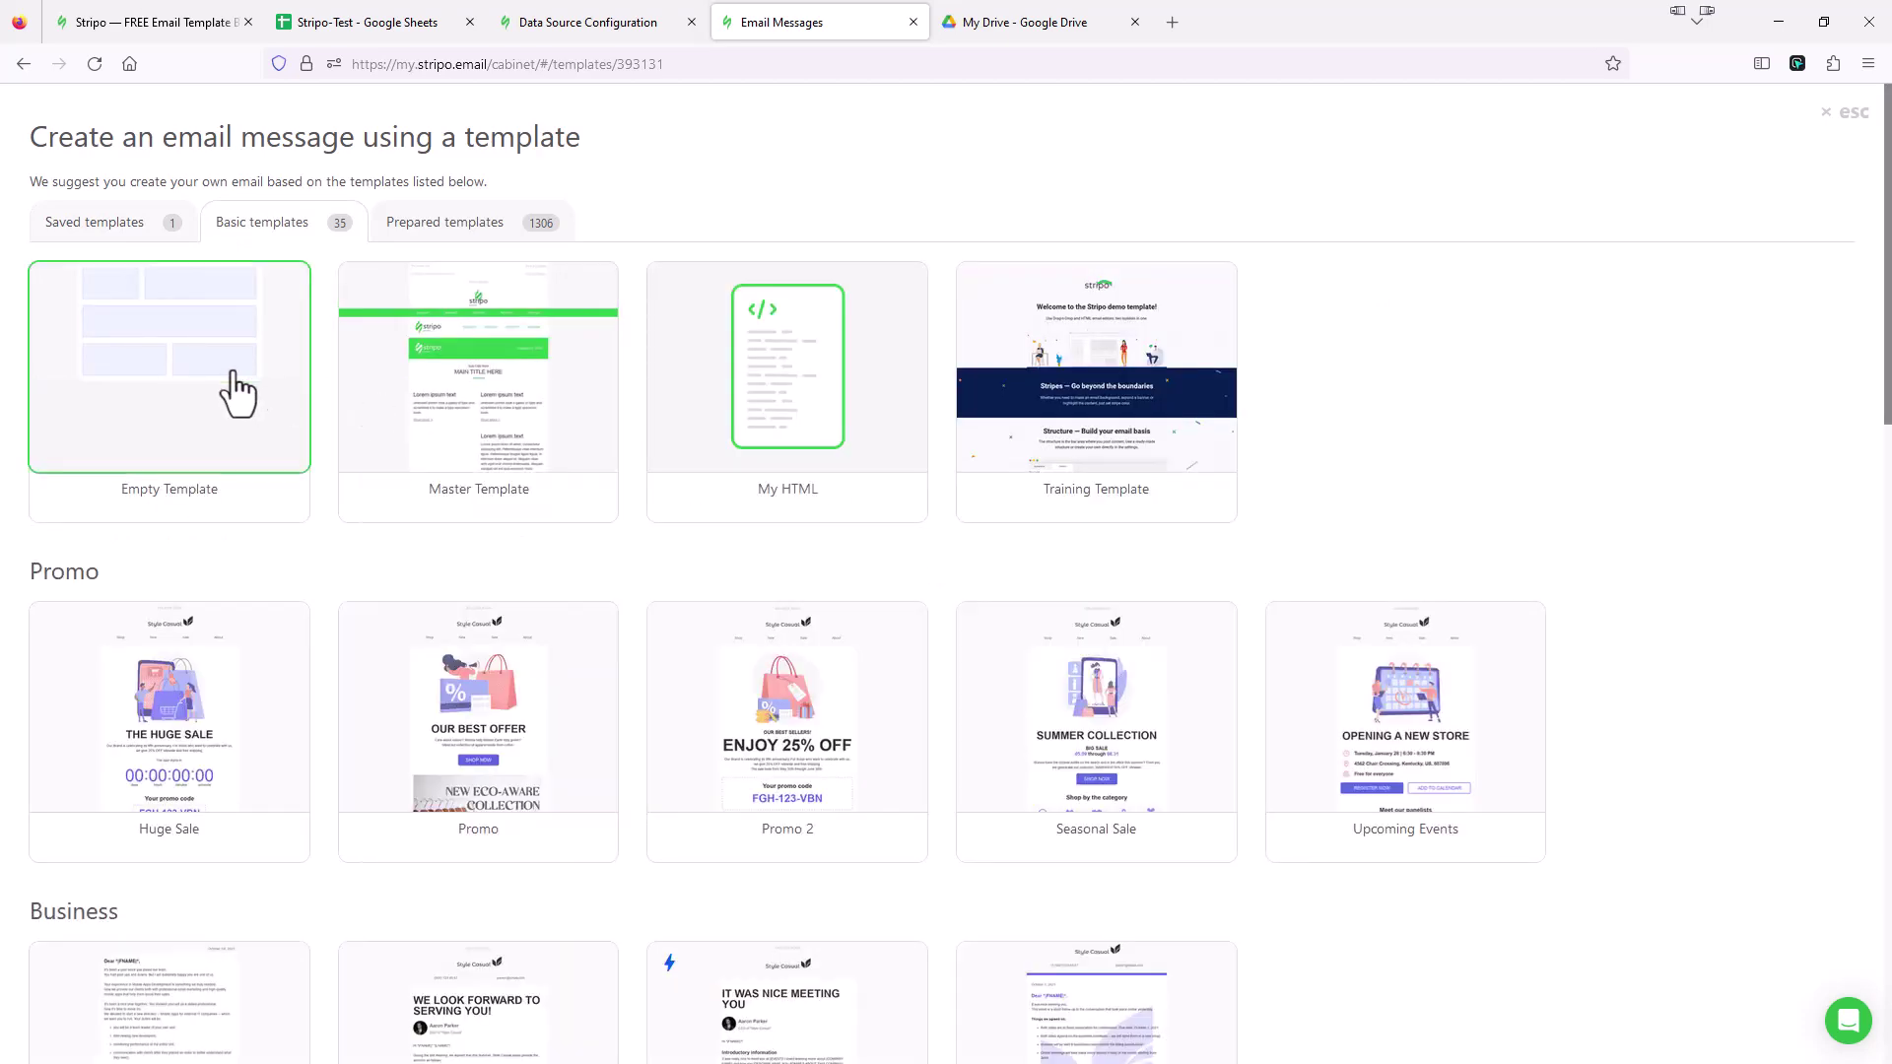
mouse_move(271, 399)
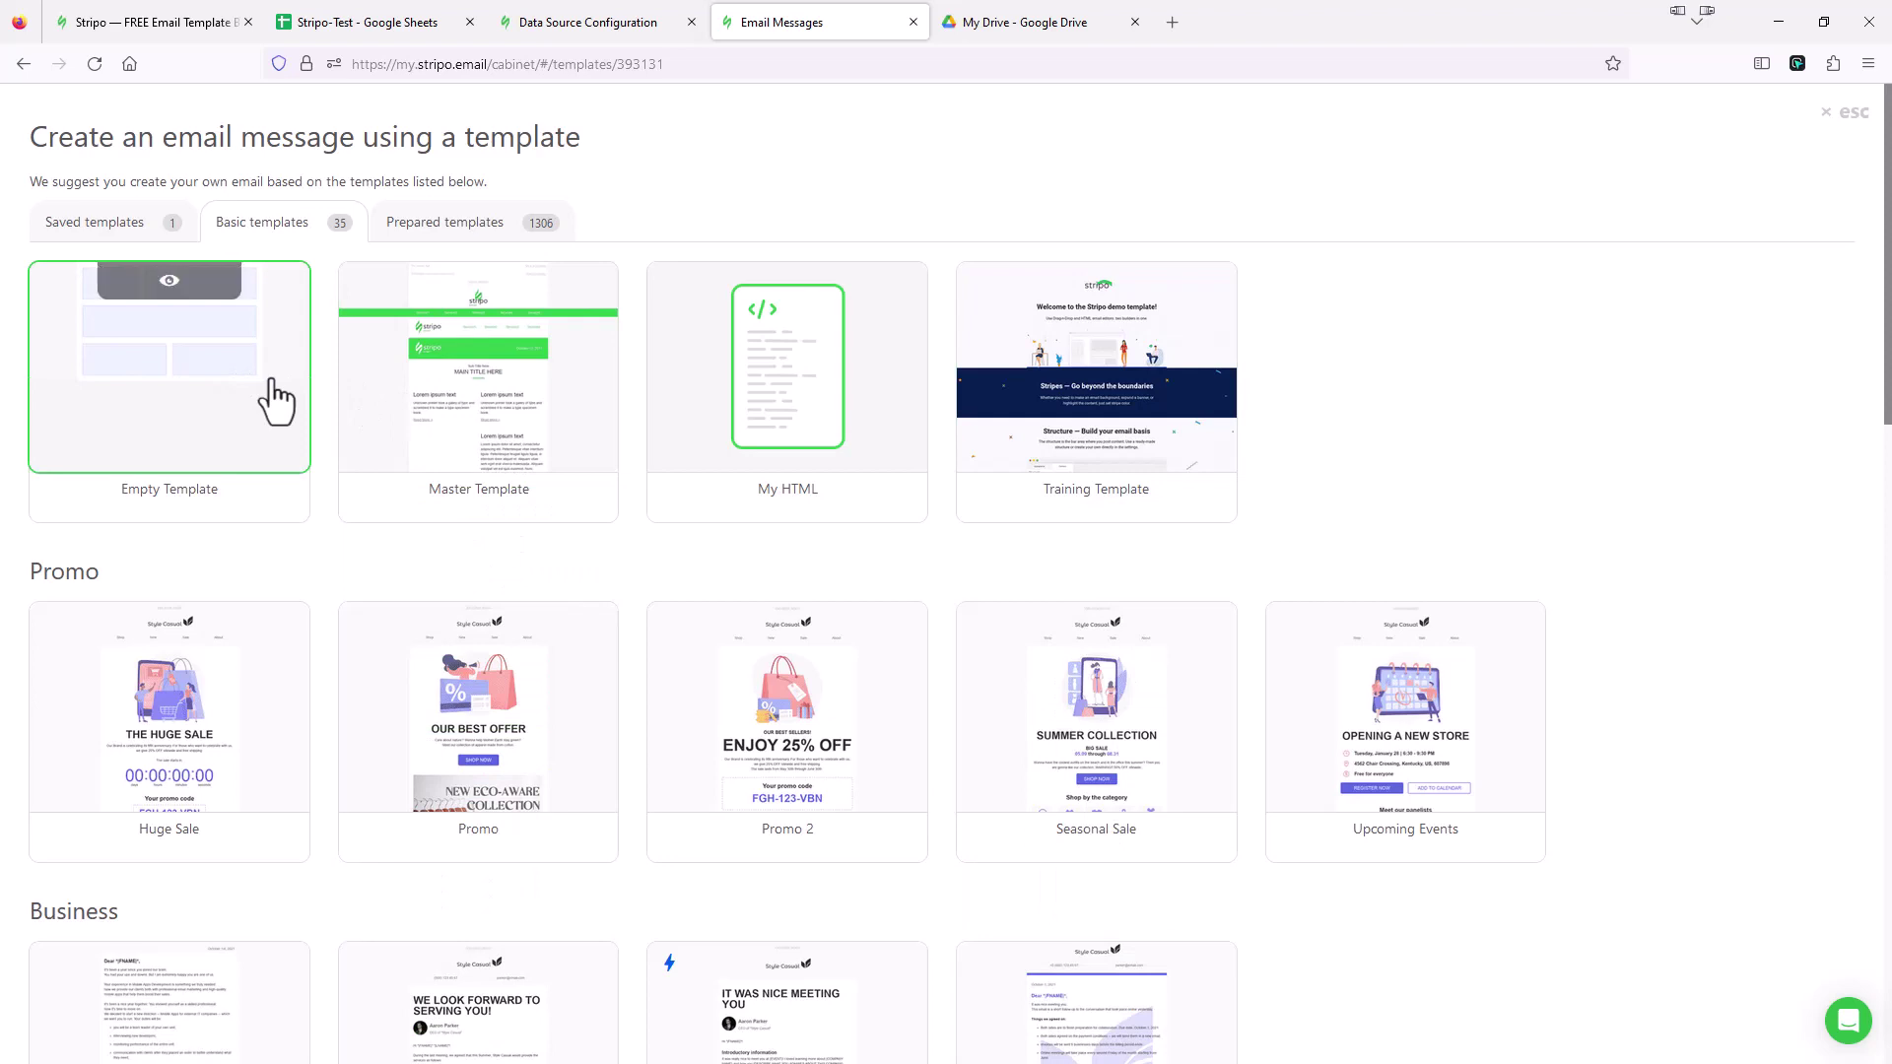
click(277, 385)
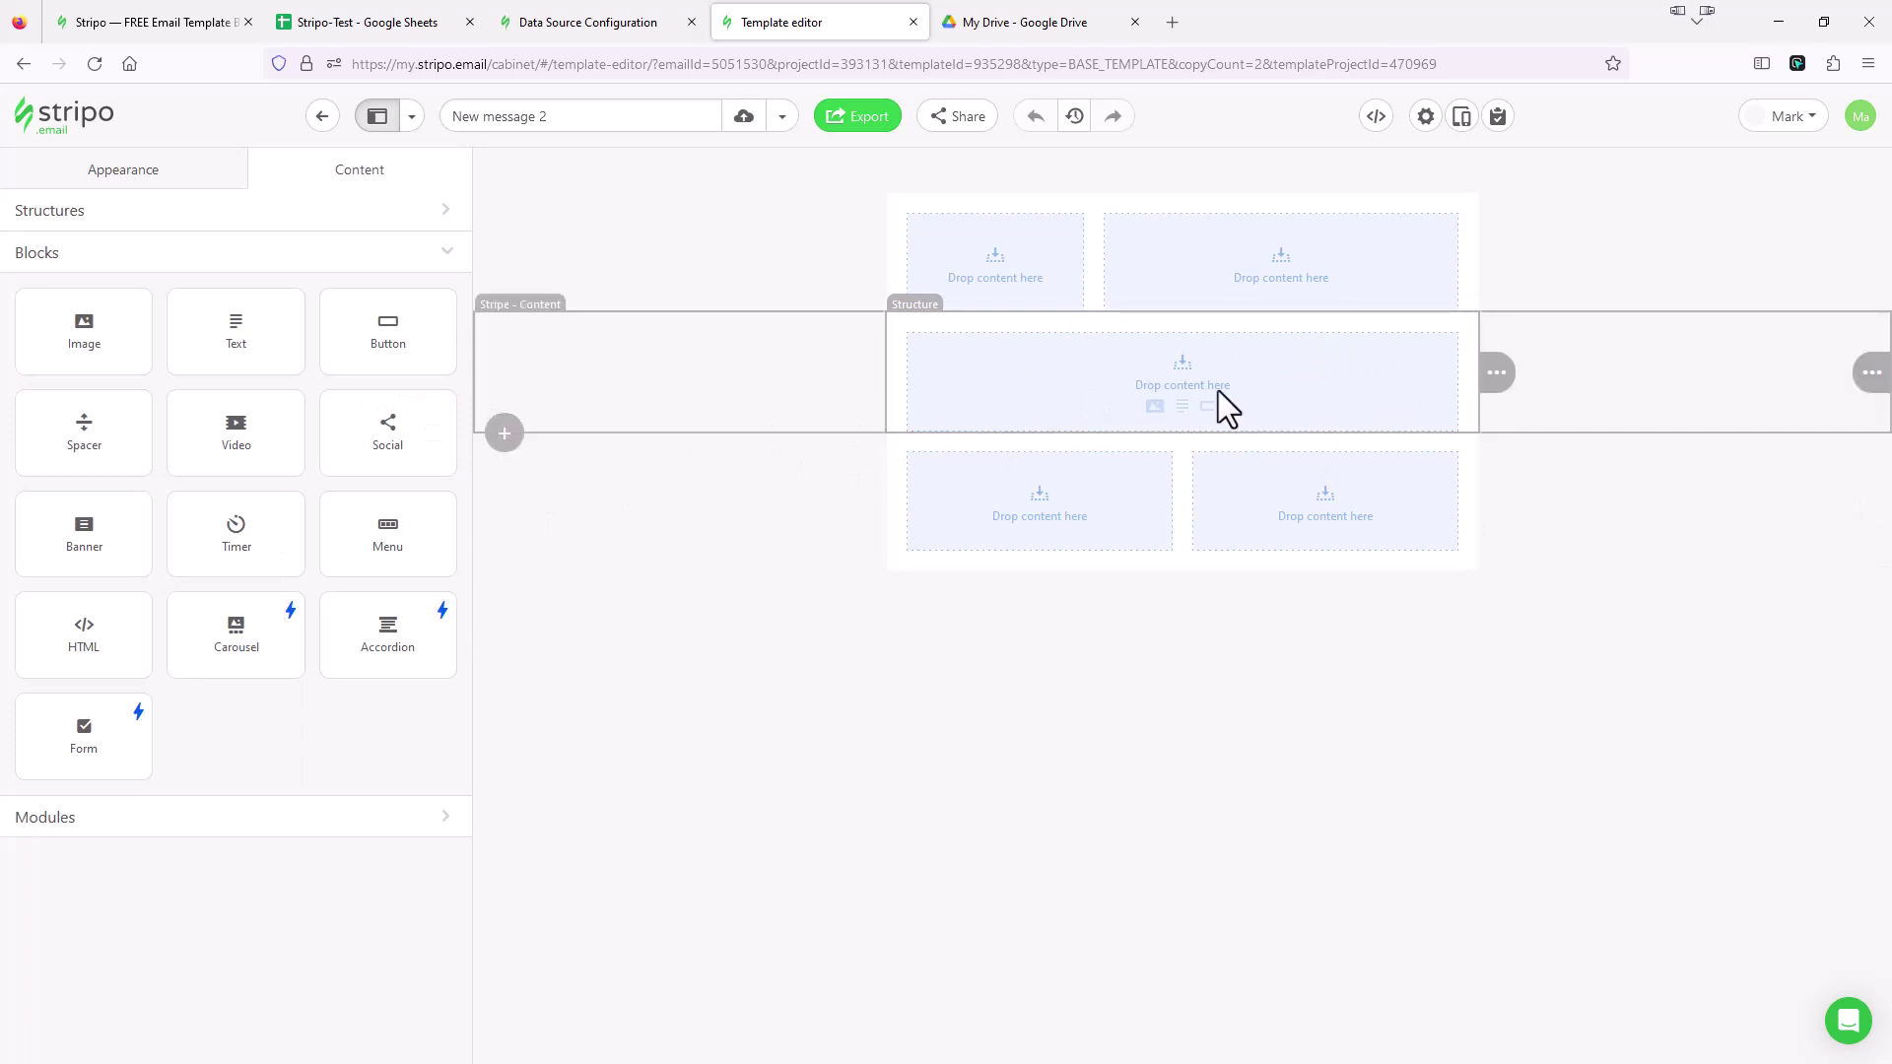
Insert the saved RecentArticles-Dynamic module between the full-width row and the two-column row of the new email.
click(129, 825)
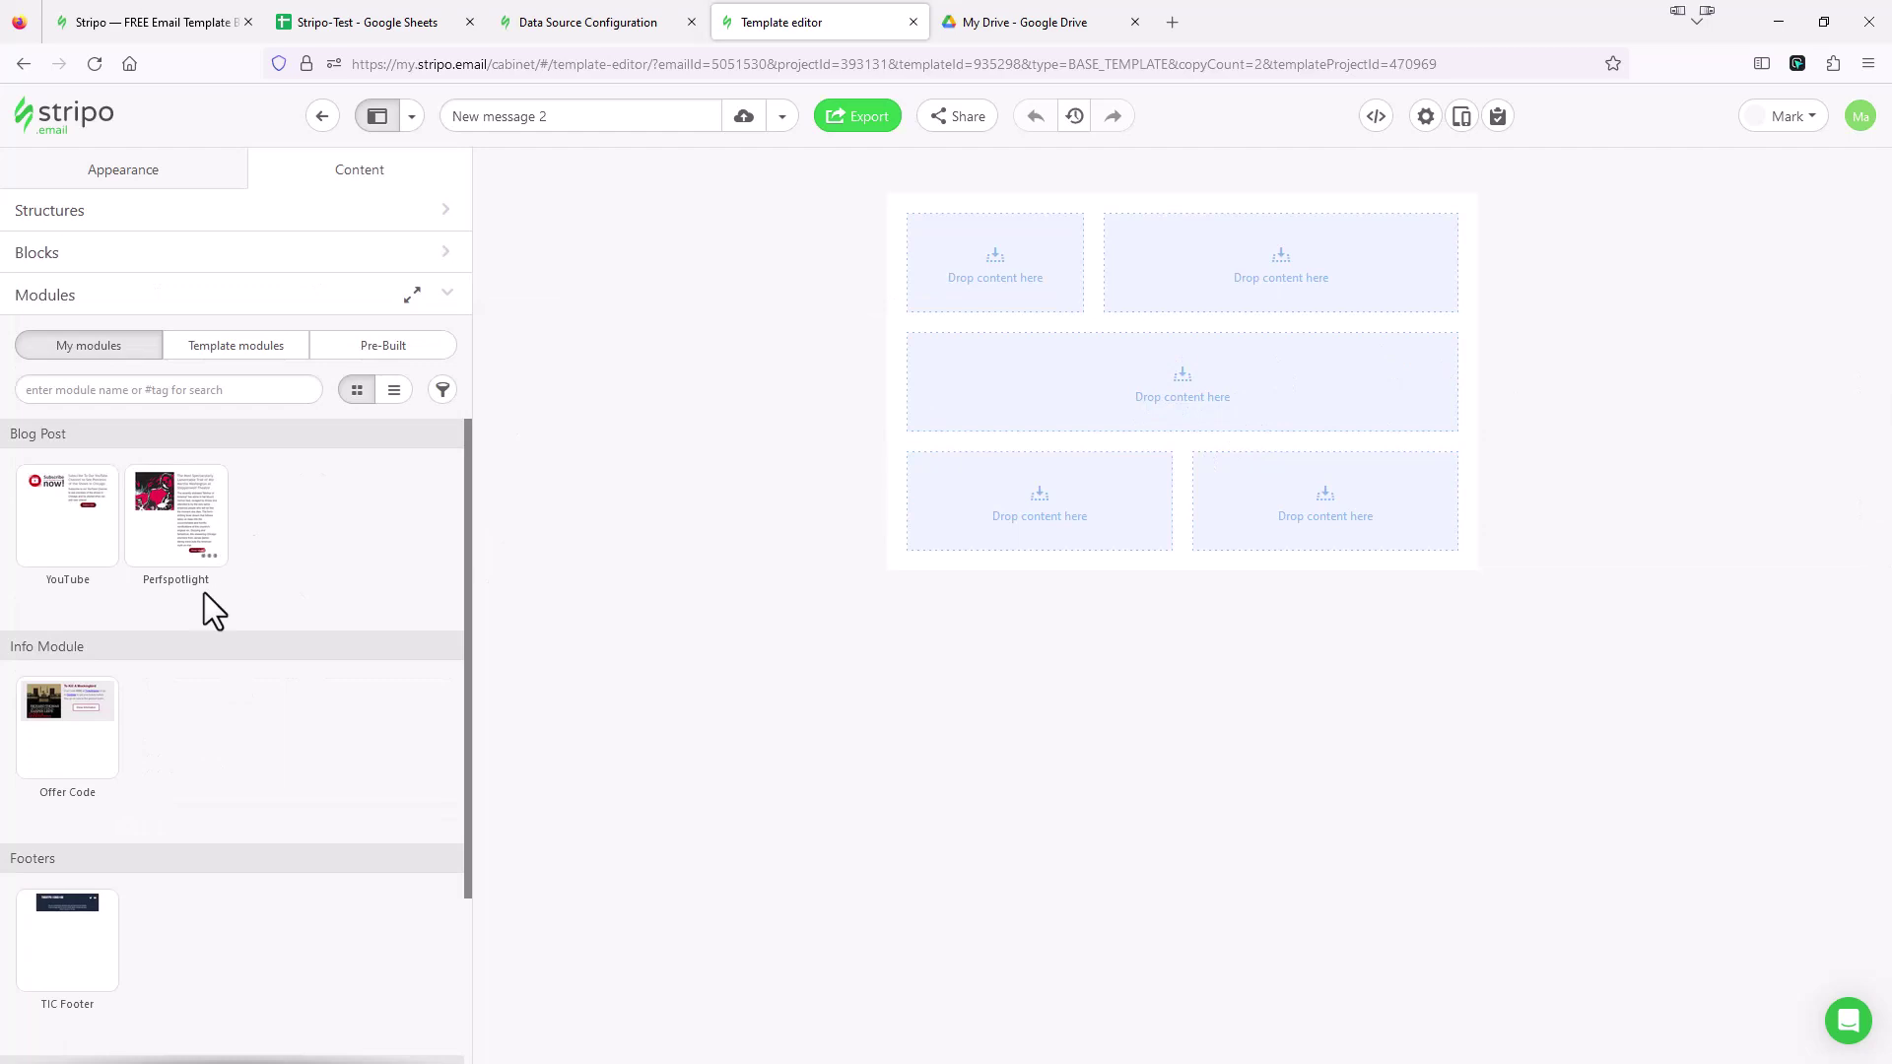
scroll(203, 593, down, 1)
scroll(203, 593, down, 1)
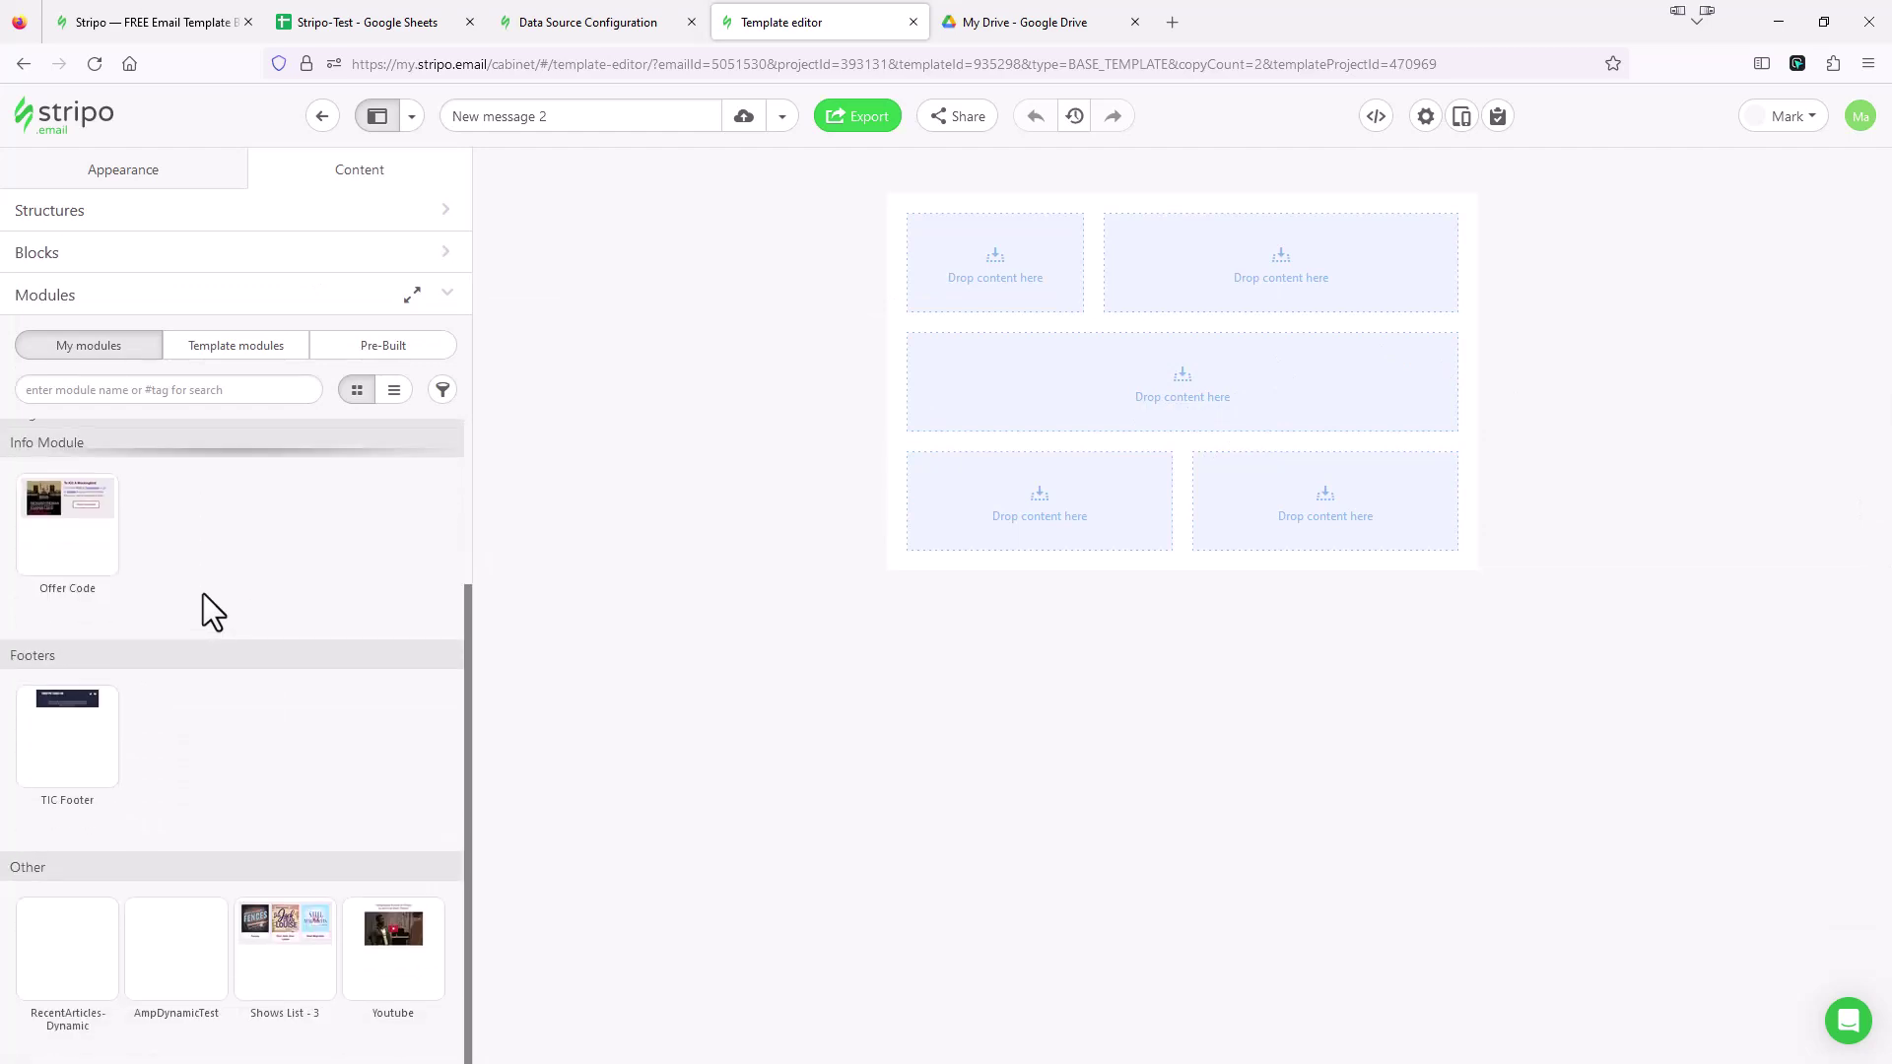
mouse_move(59, 953)
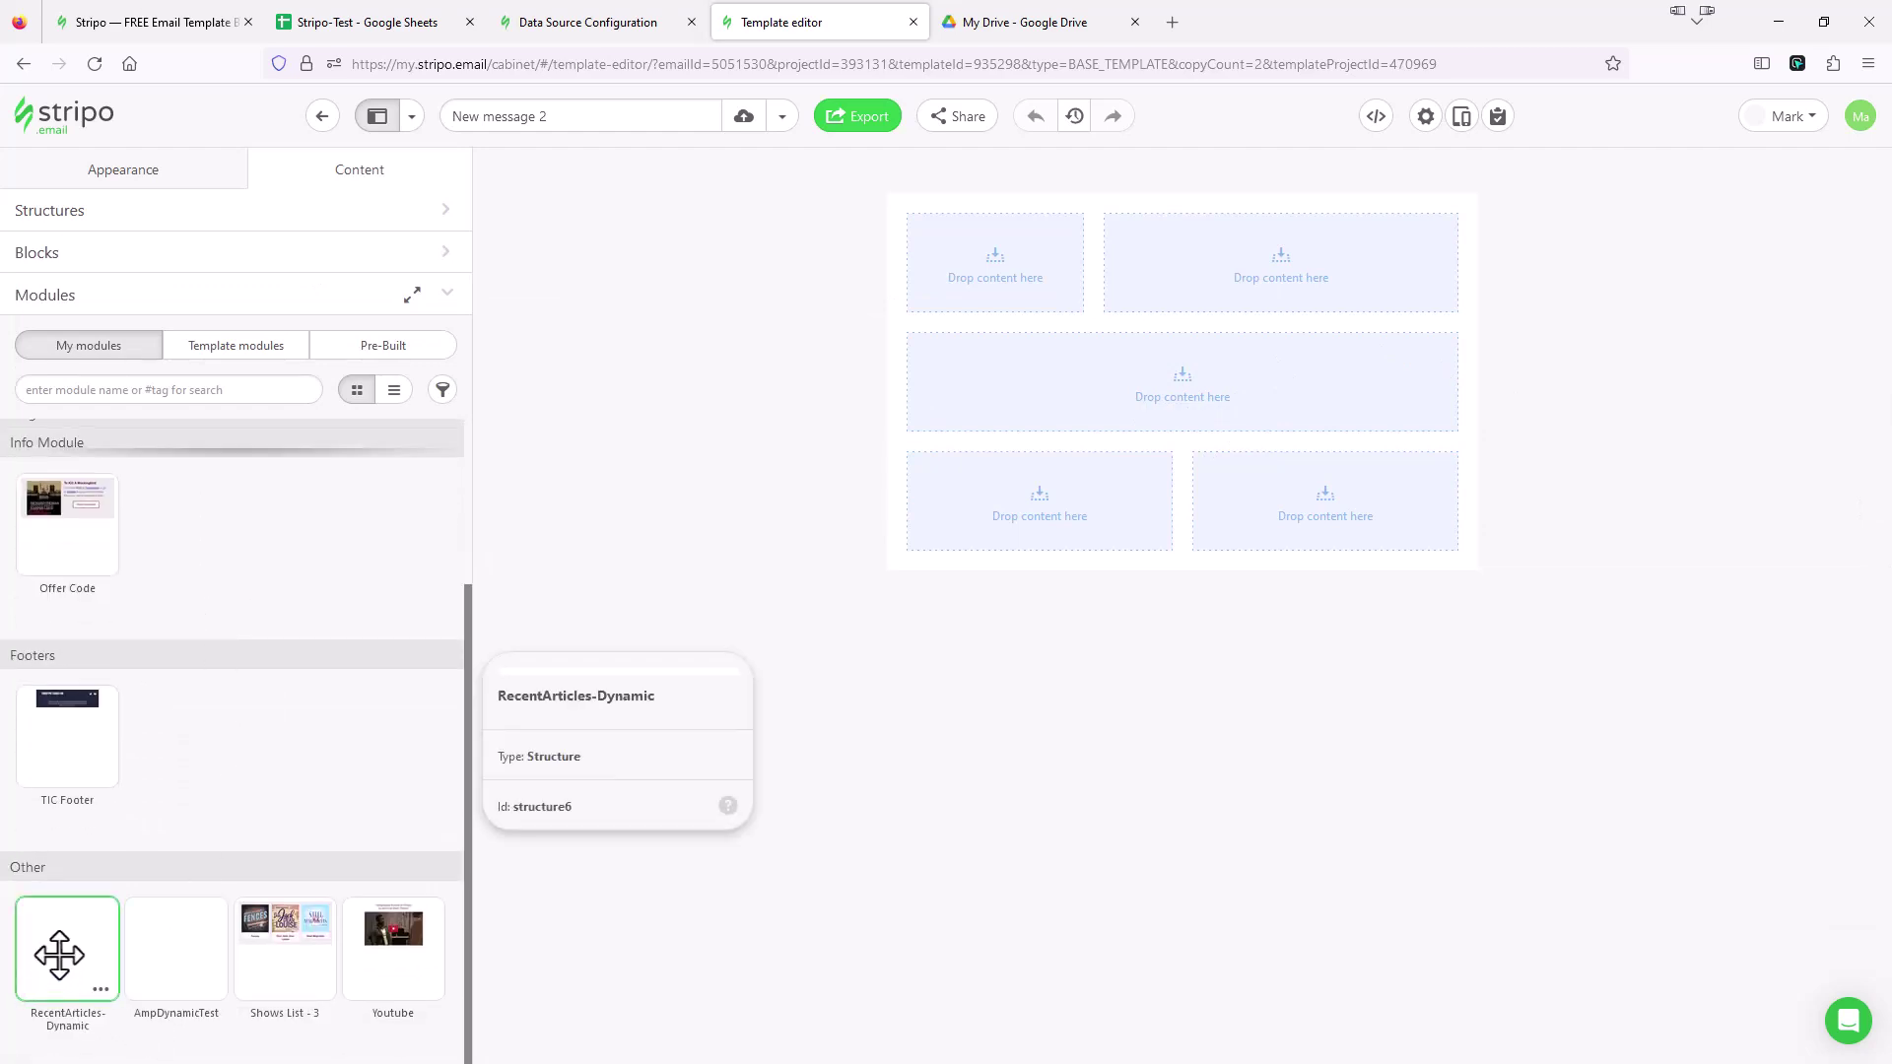
drag(59, 954, 1139, 396)
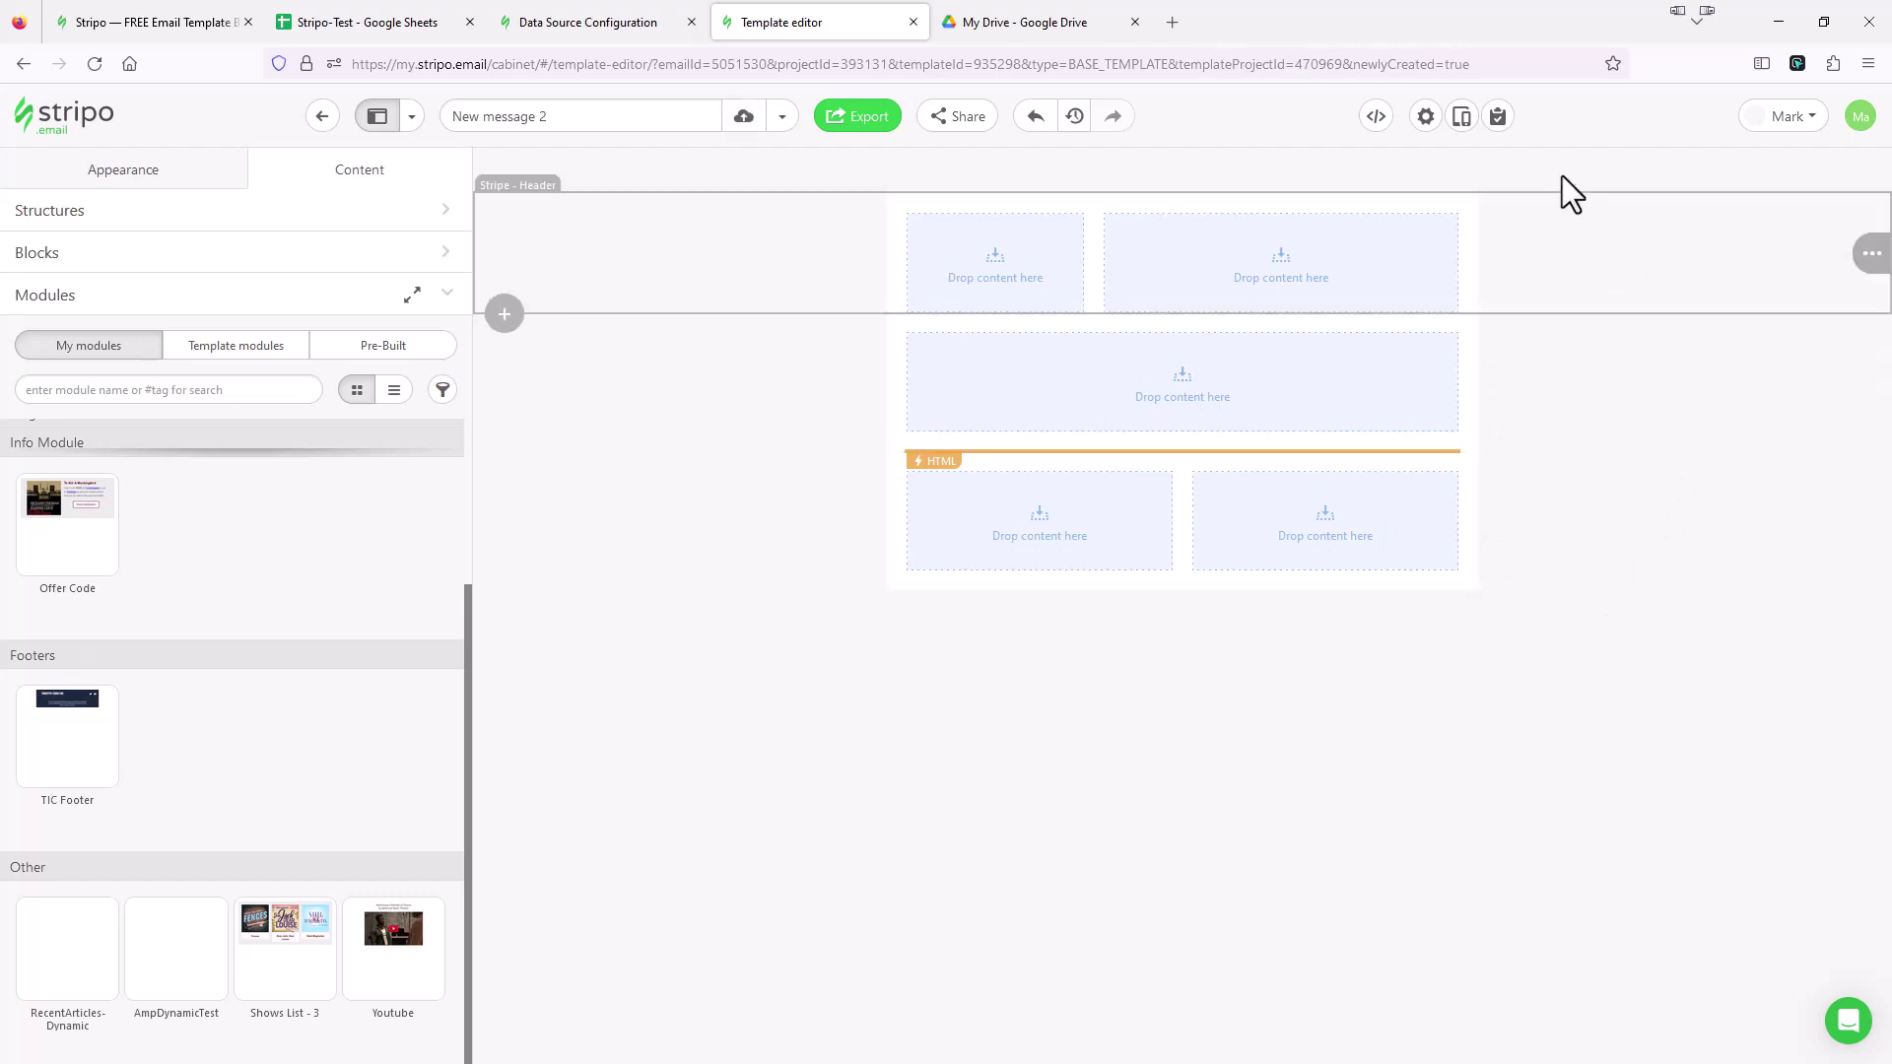
Preview the new email's AMP version, check both dynamic articles from start to end, and exit the preview.
click(1465, 125)
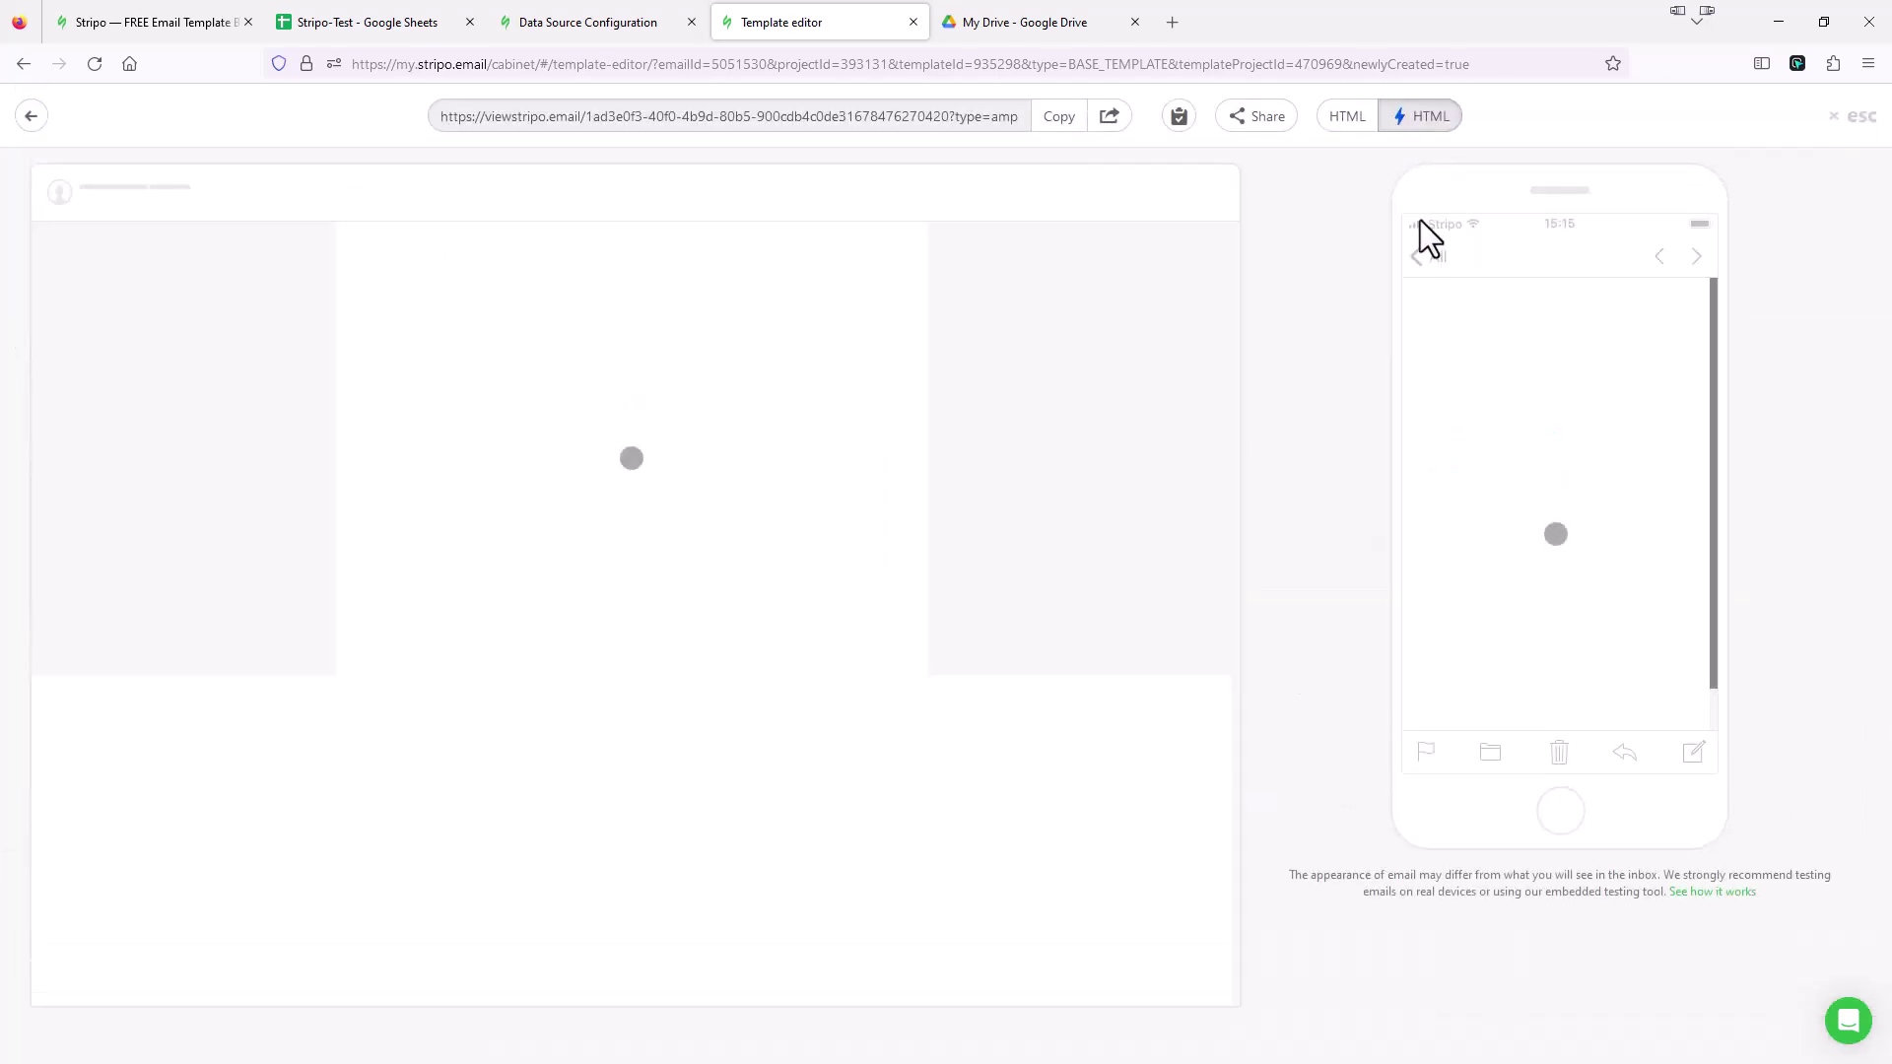
scroll(501, 544, down, 2)
scroll(502, 566, down, 2)
scroll(517, 591, up, 3)
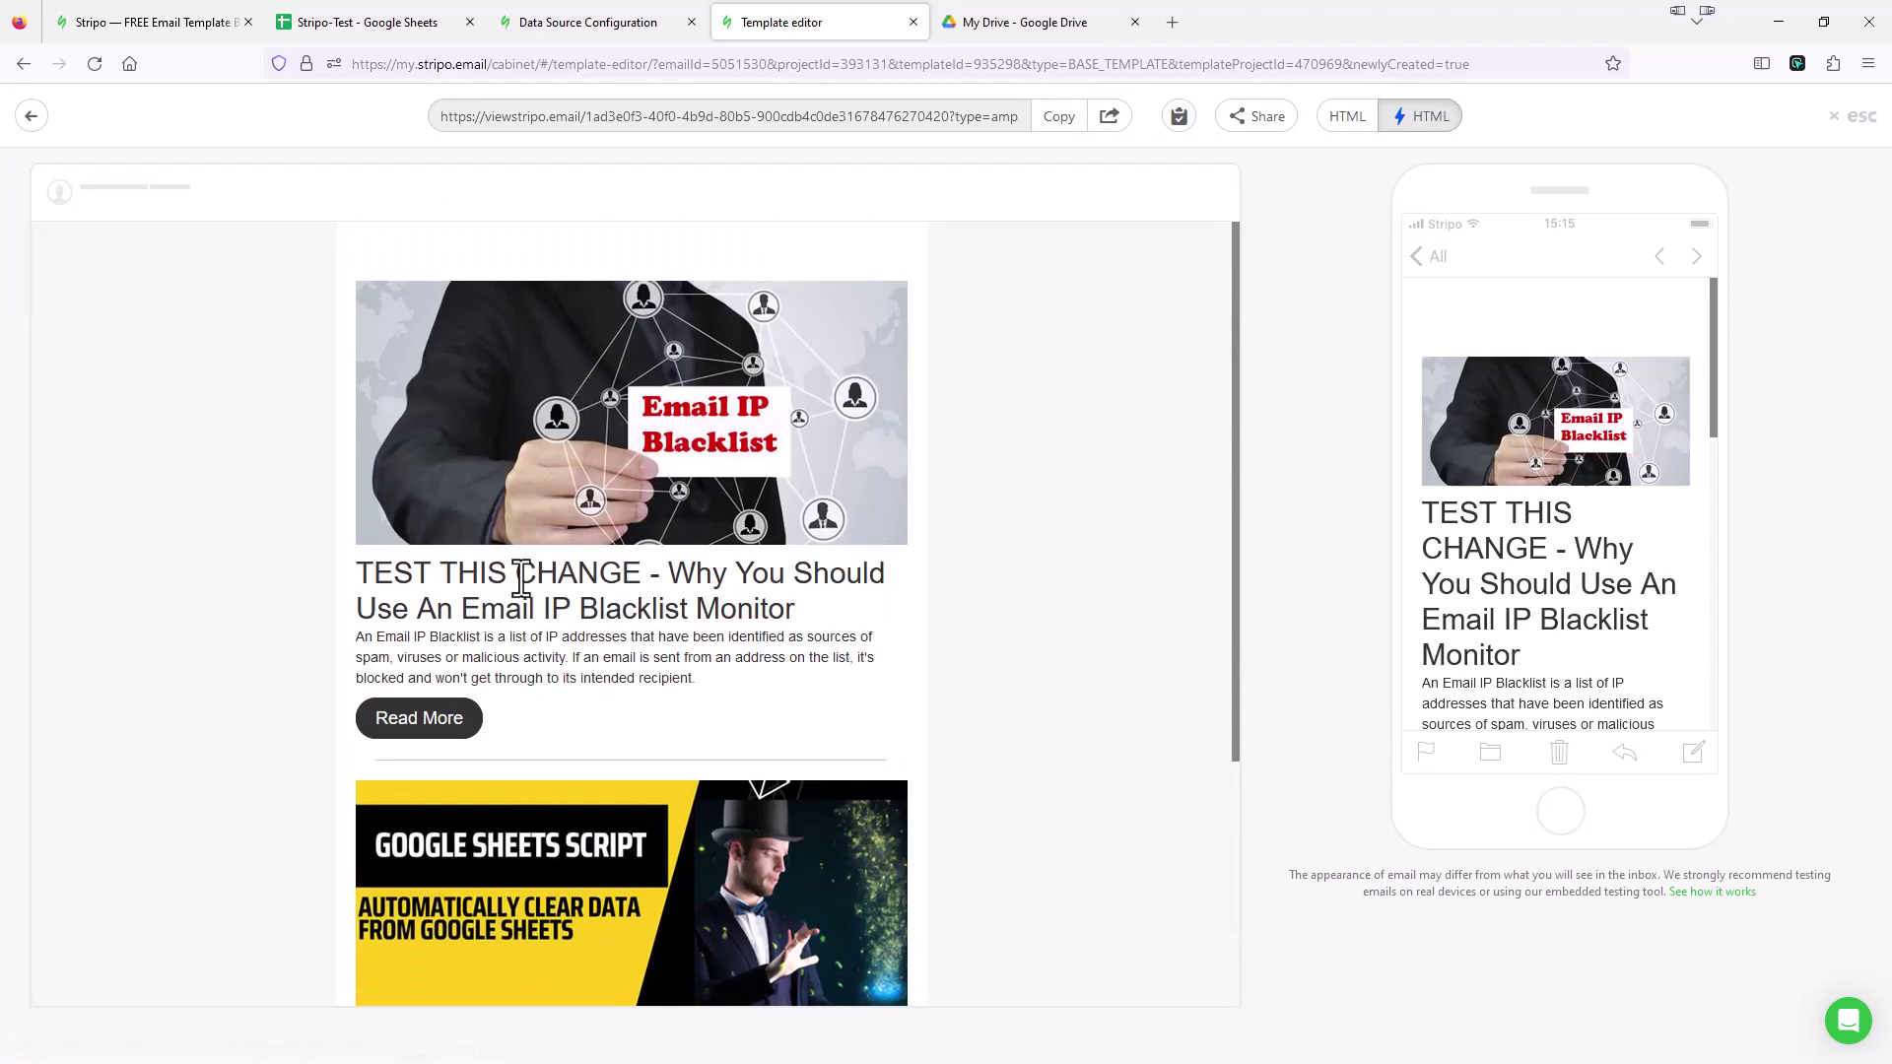
scroll(522, 591, down, 3)
scroll(524, 591, up, 3)
scroll(524, 584, down, 3)
scroll(527, 611, down, 1)
scroll(527, 601, up, 3)
scroll(527, 591, up, 1)
scroll(527, 588, down, 3)
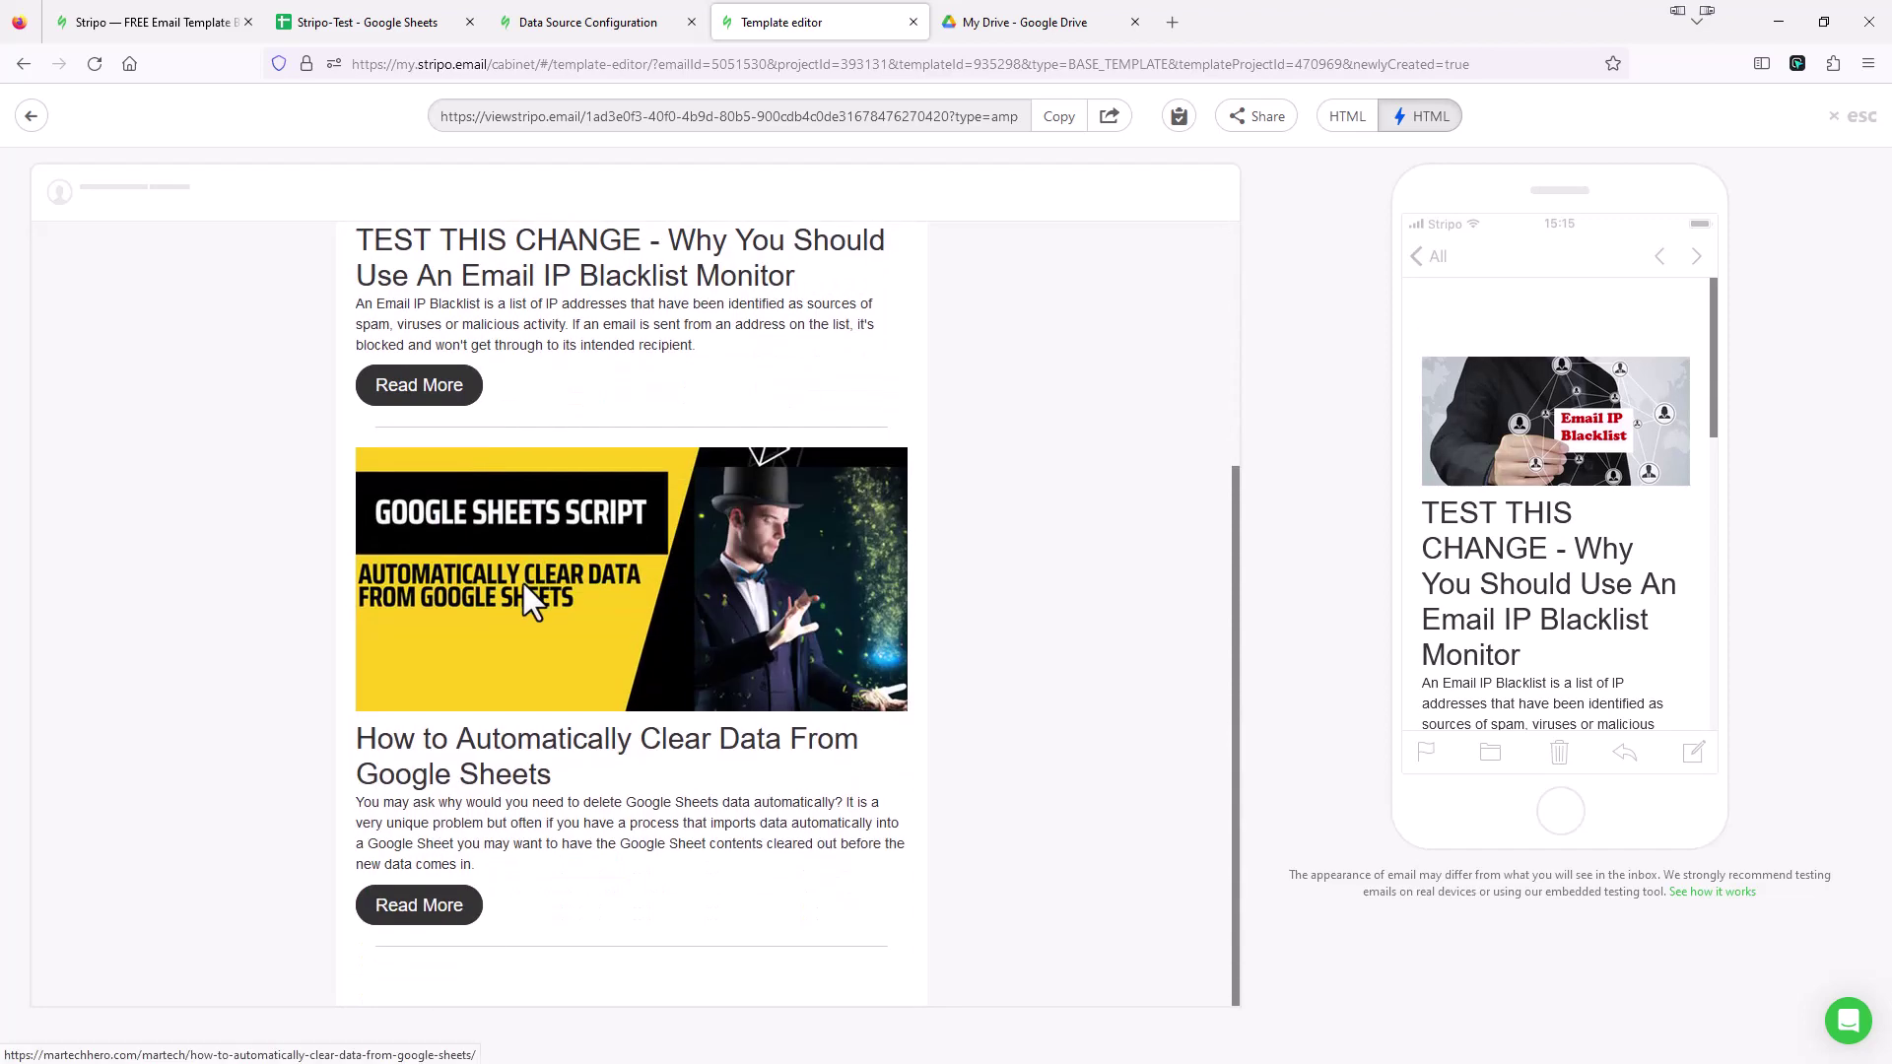
scroll(529, 608, up, 3)
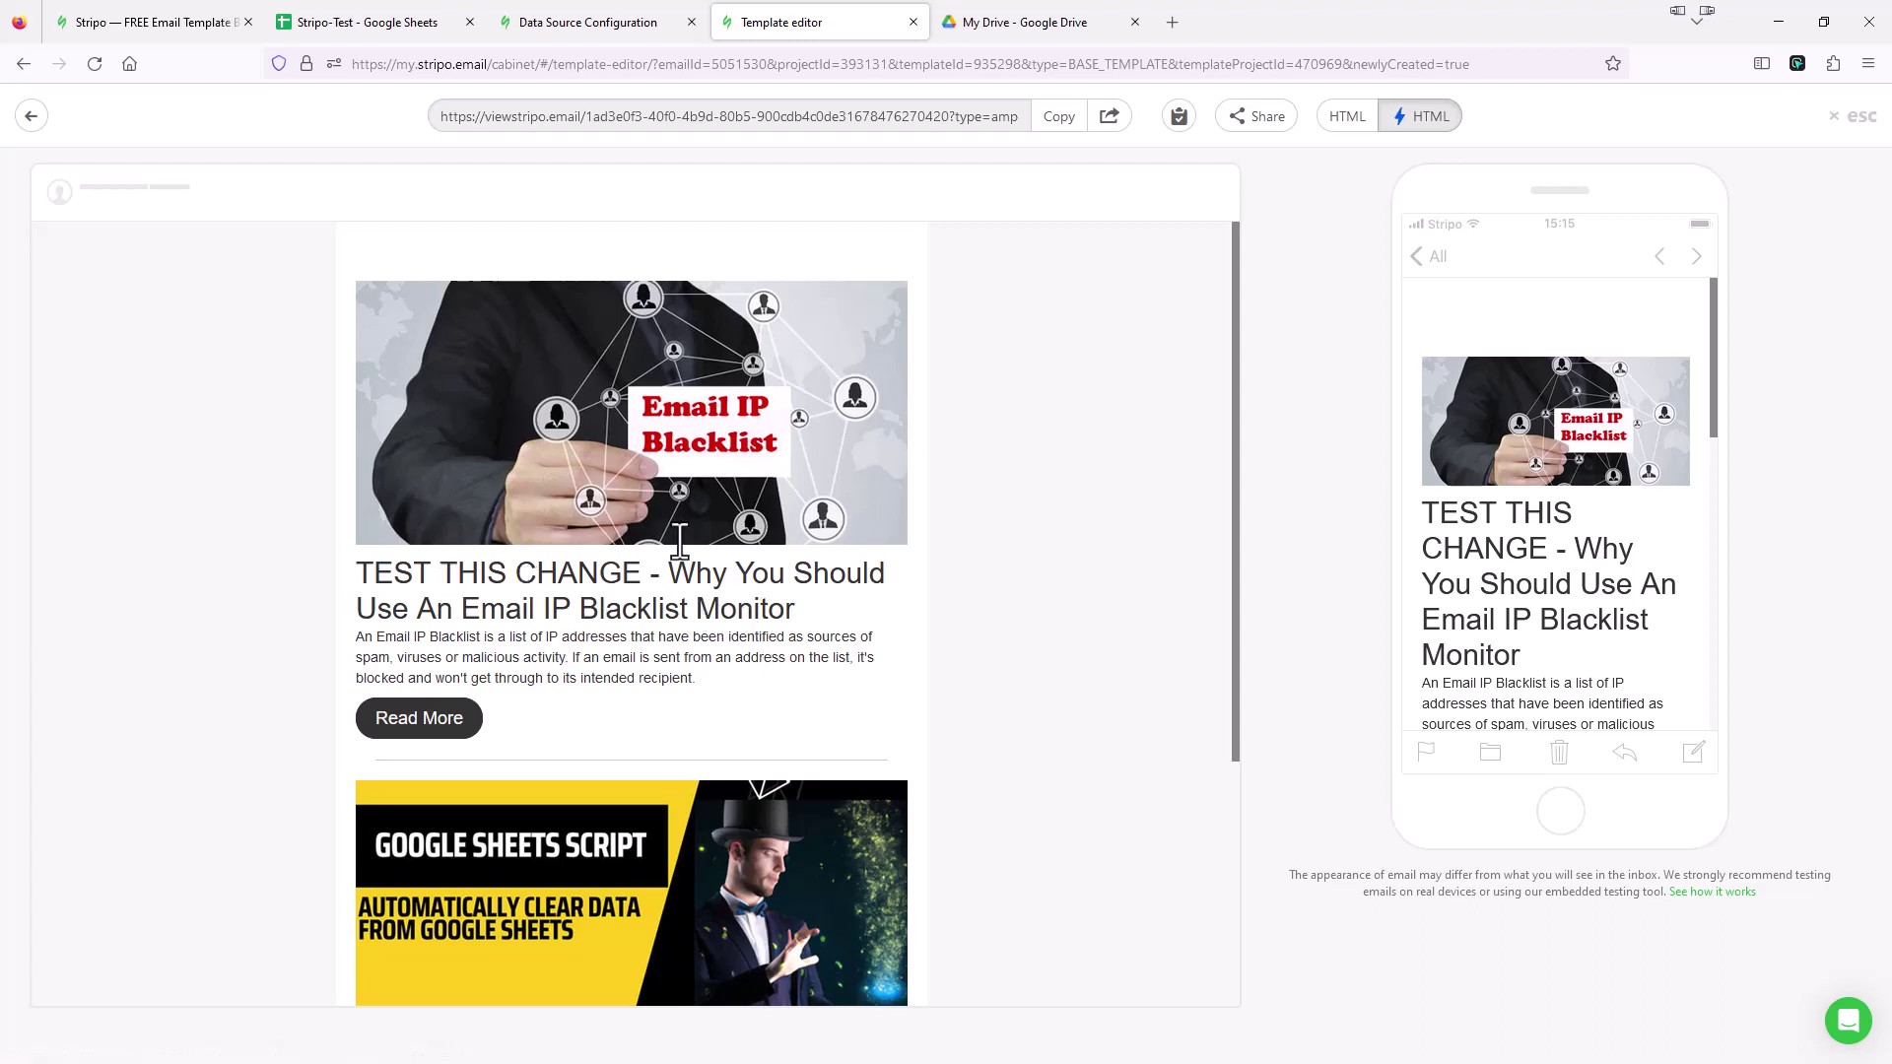
click(33, 116)
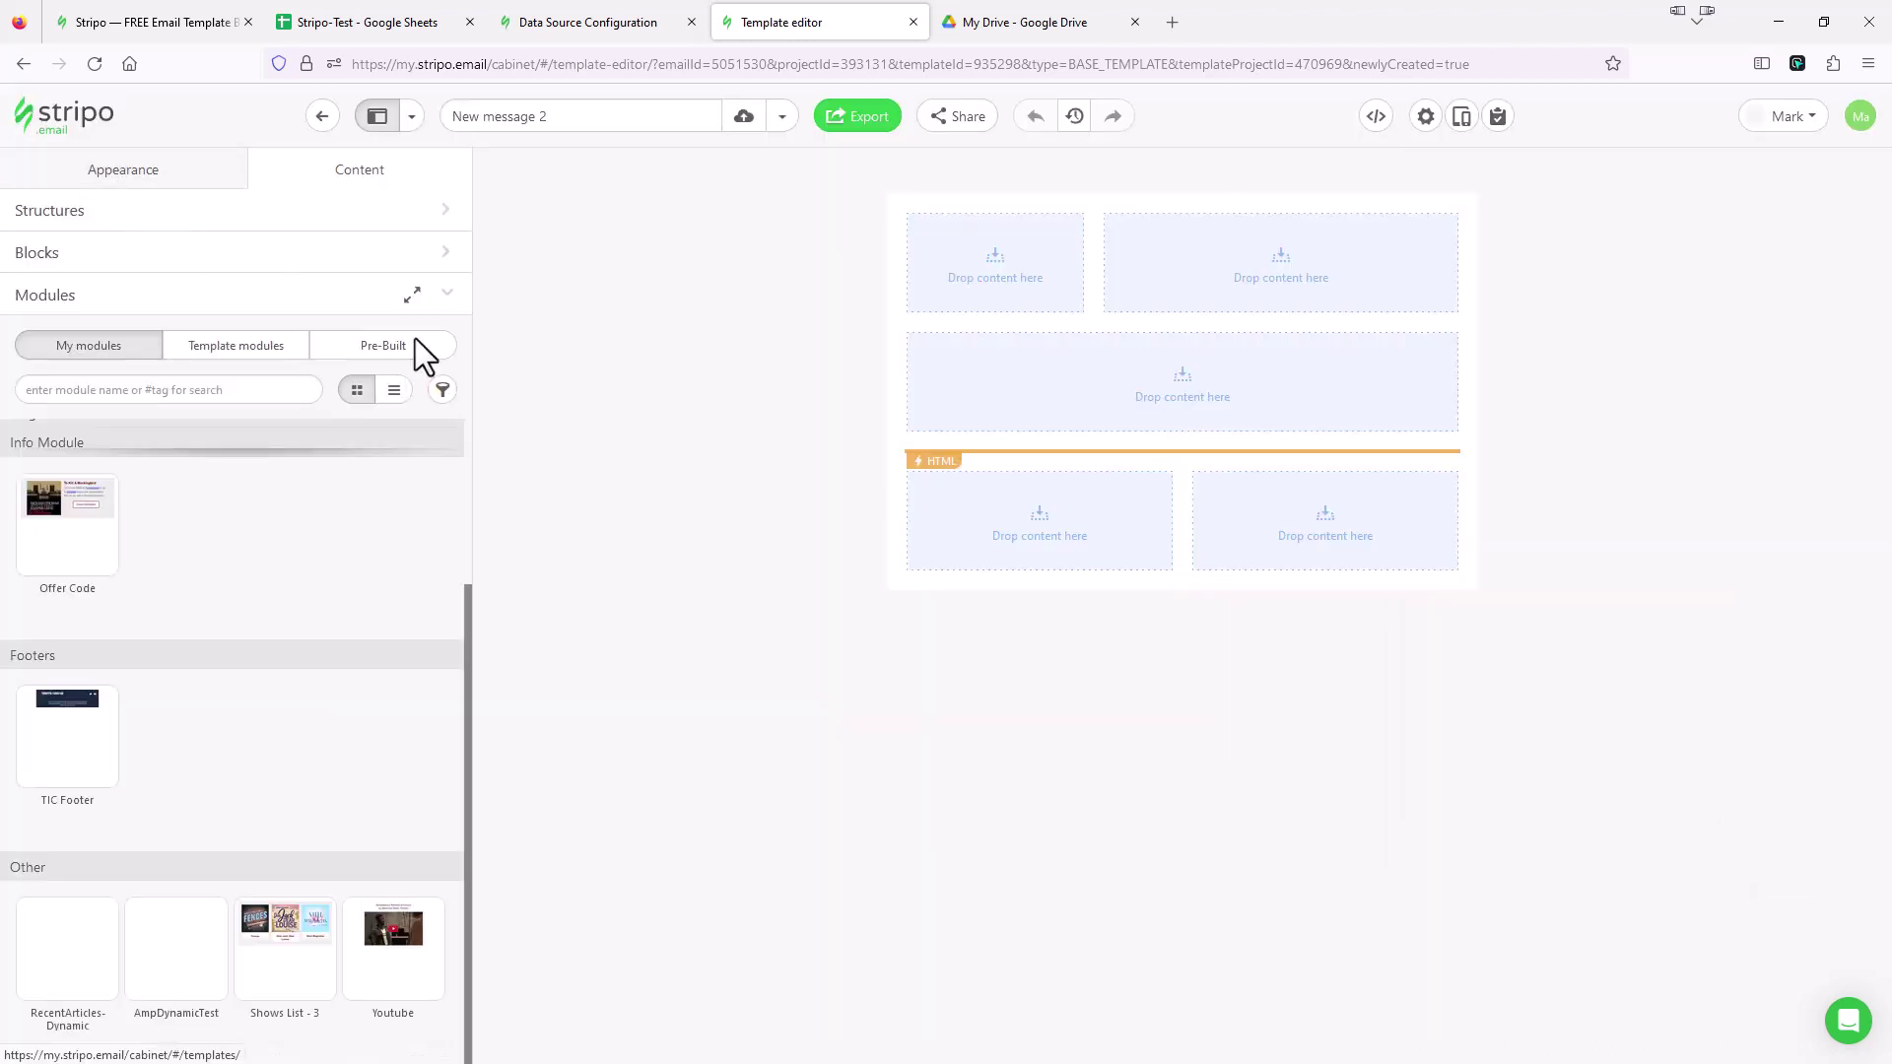